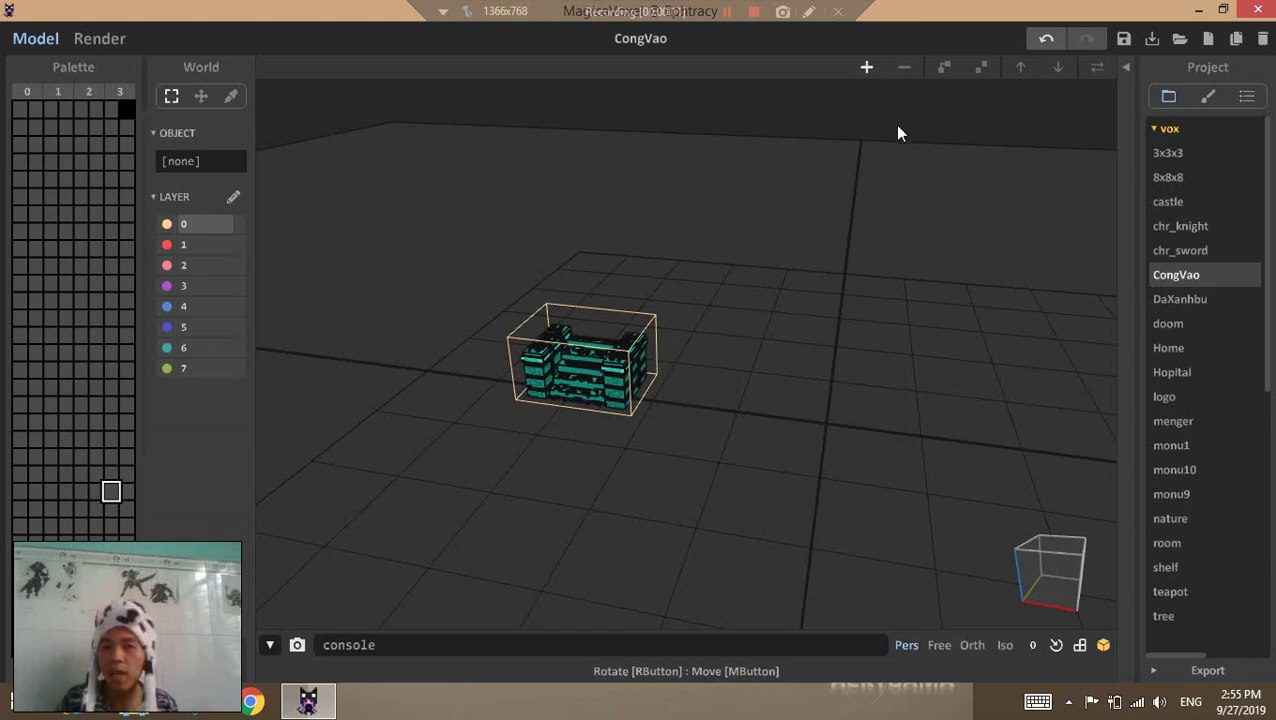
Open the gate object for voxel editing to inspect it, and return to the world view
{"action": "left_click", "coordinate": [588, 356]}
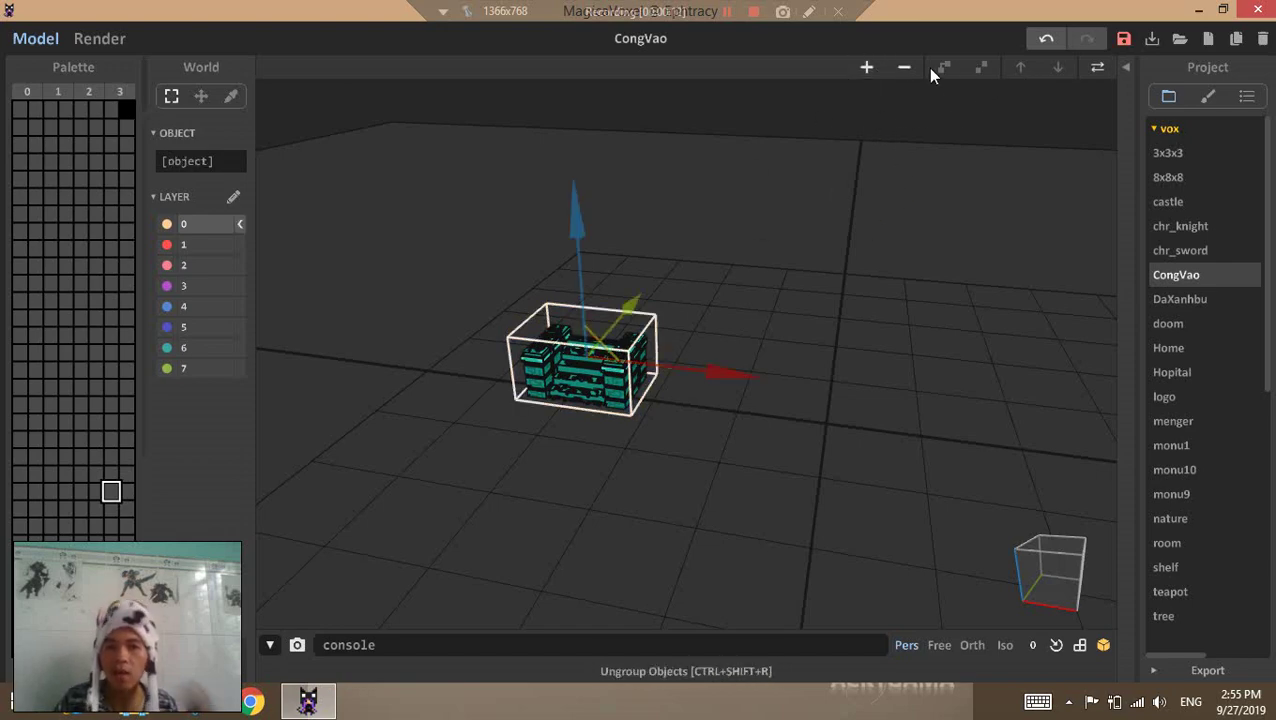
{"action": "left_click", "coordinate": [1097, 69]}
{"action": "right_click_drag", "start_coordinate": [546, 345], "coordinate": [473, 379]}
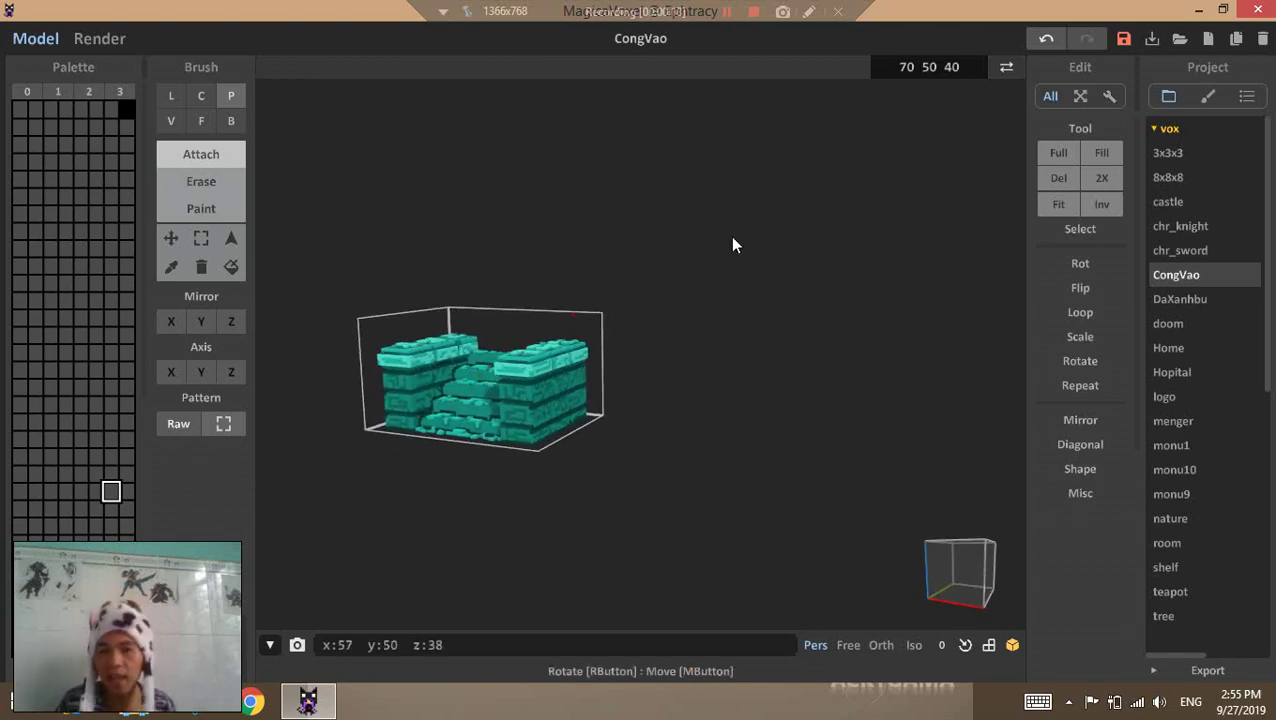
{"action": "left_click", "coordinate": [1005, 68]}
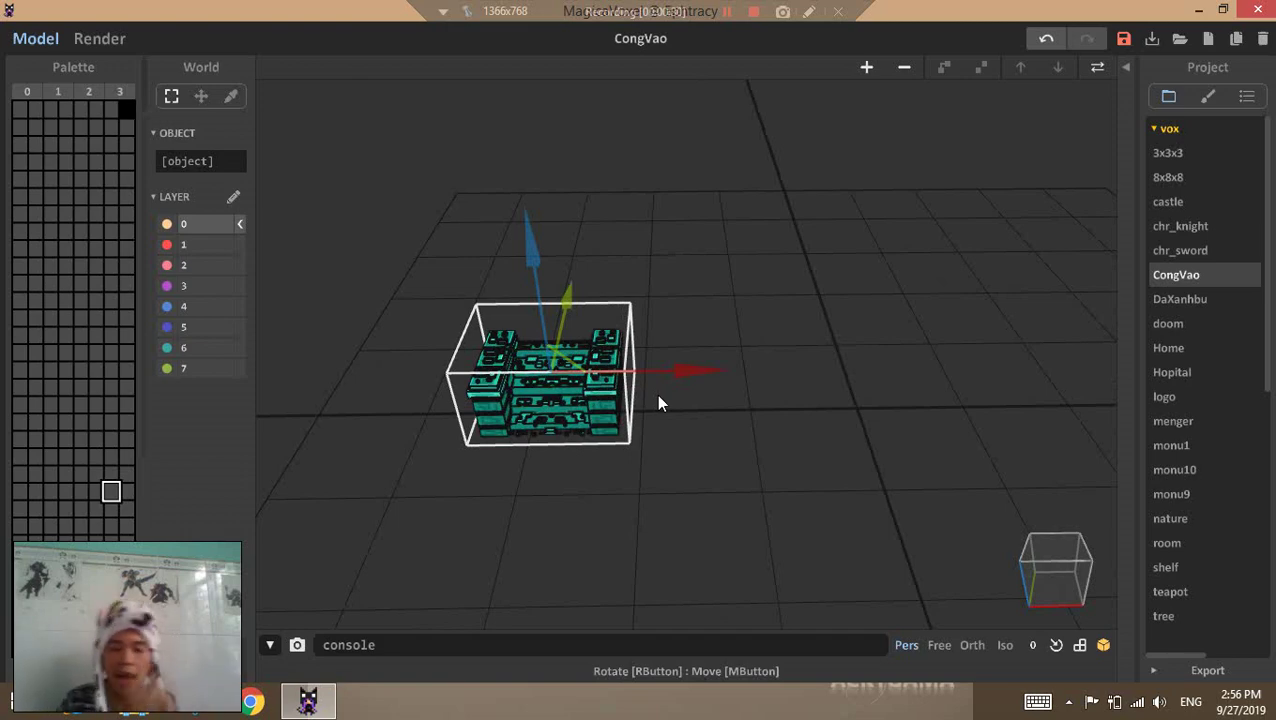
{"action": "right_click_drag", "start_coordinate": [693, 475], "coordinate": [780, 352]}
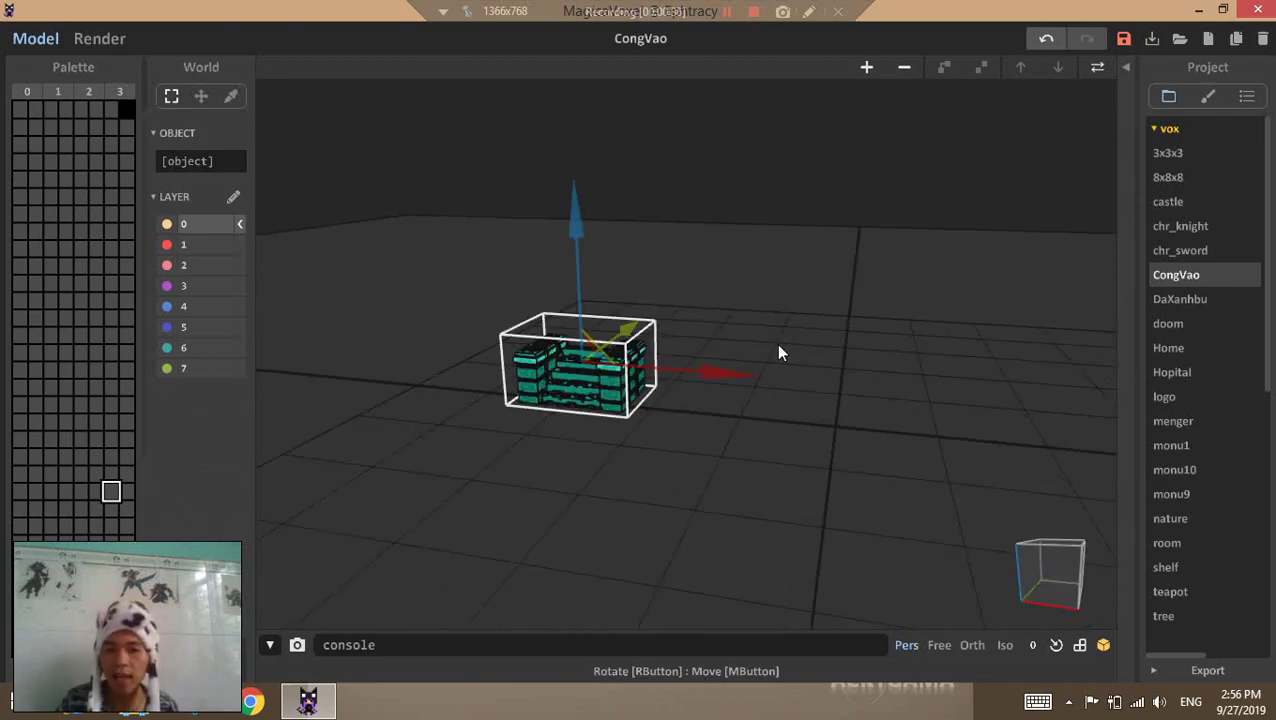
Add two empty objects beside the gate and delete both of them
{"action": "left_click", "coordinate": [868, 67]}
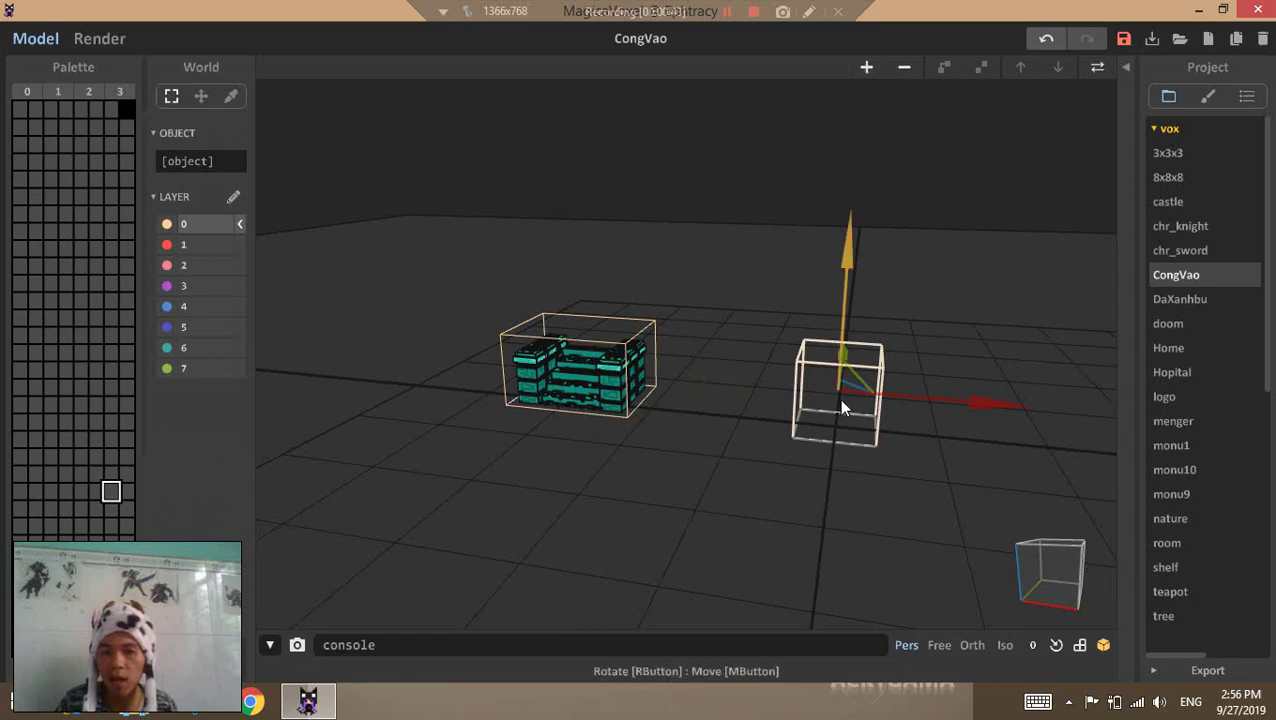
{"action": "key", "text": "ctrl+n"}
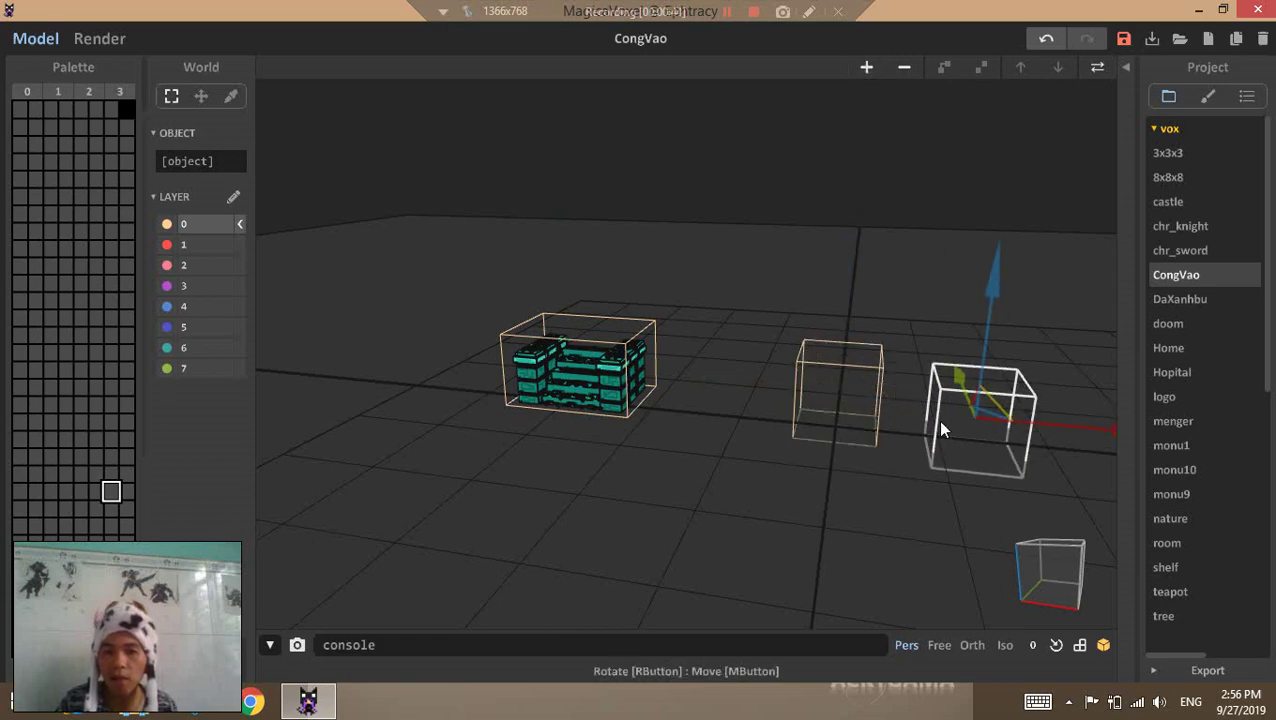
{"action": "left_click", "coordinate": [853, 388]}
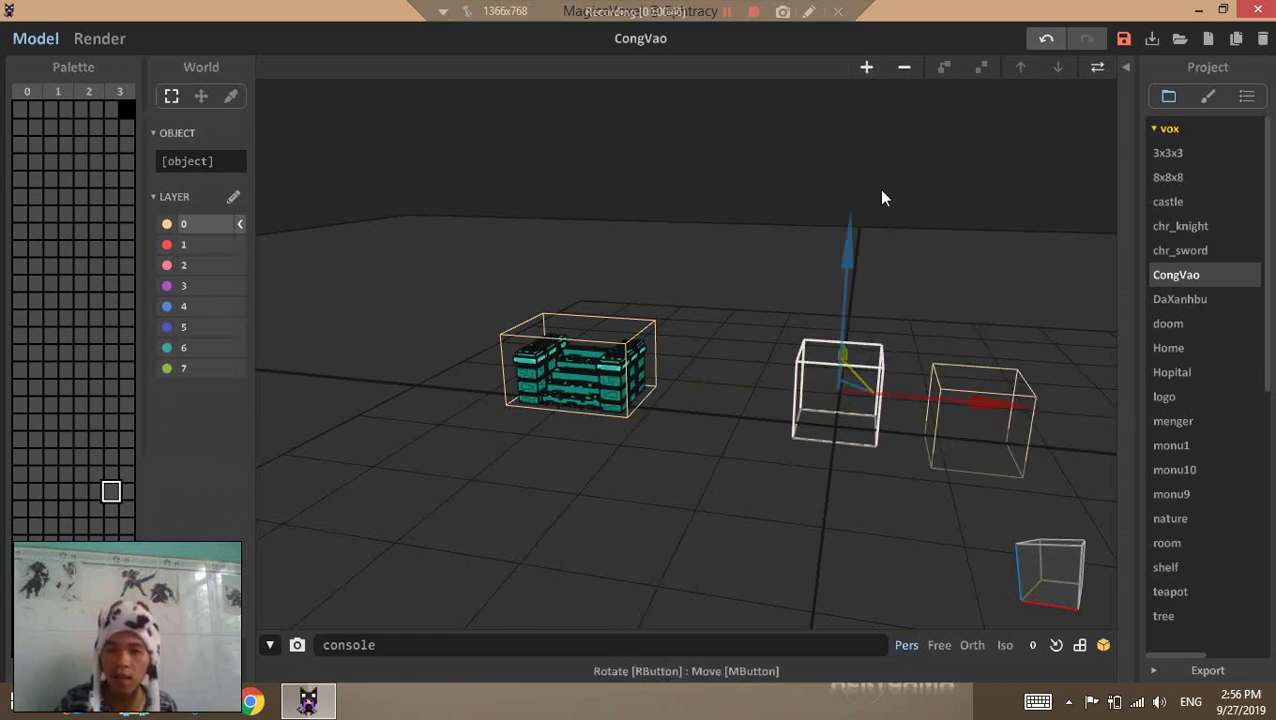
{"action": "left_click", "coordinate": [904, 67]}
{"action": "left_click", "coordinate": [994, 401]}
{"action": "left_click", "coordinate": [904, 67]}
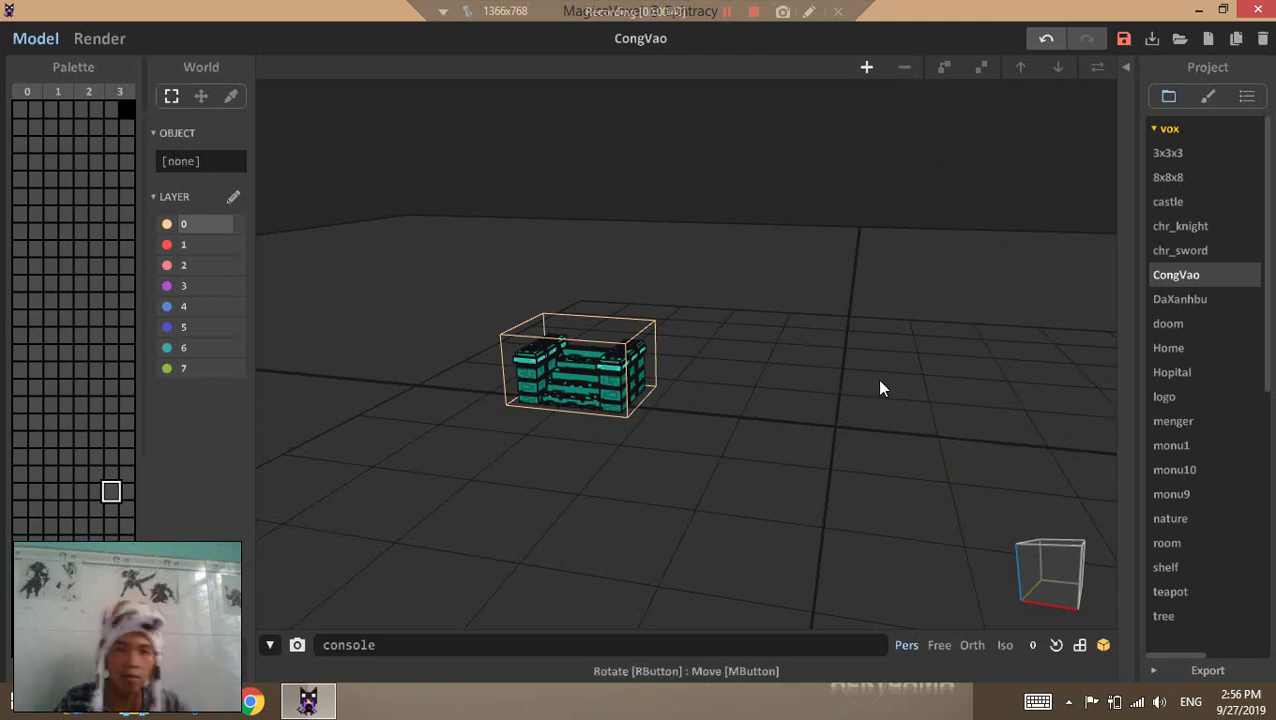
Select the gate and move it along the X axis toward the centre of the world grid
{"action": "right_click_drag", "start_coordinate": [842, 381], "coordinate": [705, 415]}
{"action": "left_click", "coordinate": [596, 354]}
{"action": "right_click_drag", "start_coordinate": [618, 385], "coordinate": [650, 370]}
{"action": "left_click", "coordinate": [698, 377]}
{"action": "left_click", "coordinate": [618, 365]}
{"action": "left_click_drag", "start_coordinate": [700, 371], "coordinate": [852, 390]}
{"action": "right_click_drag", "start_coordinate": [830, 401], "coordinate": [779, 394]}
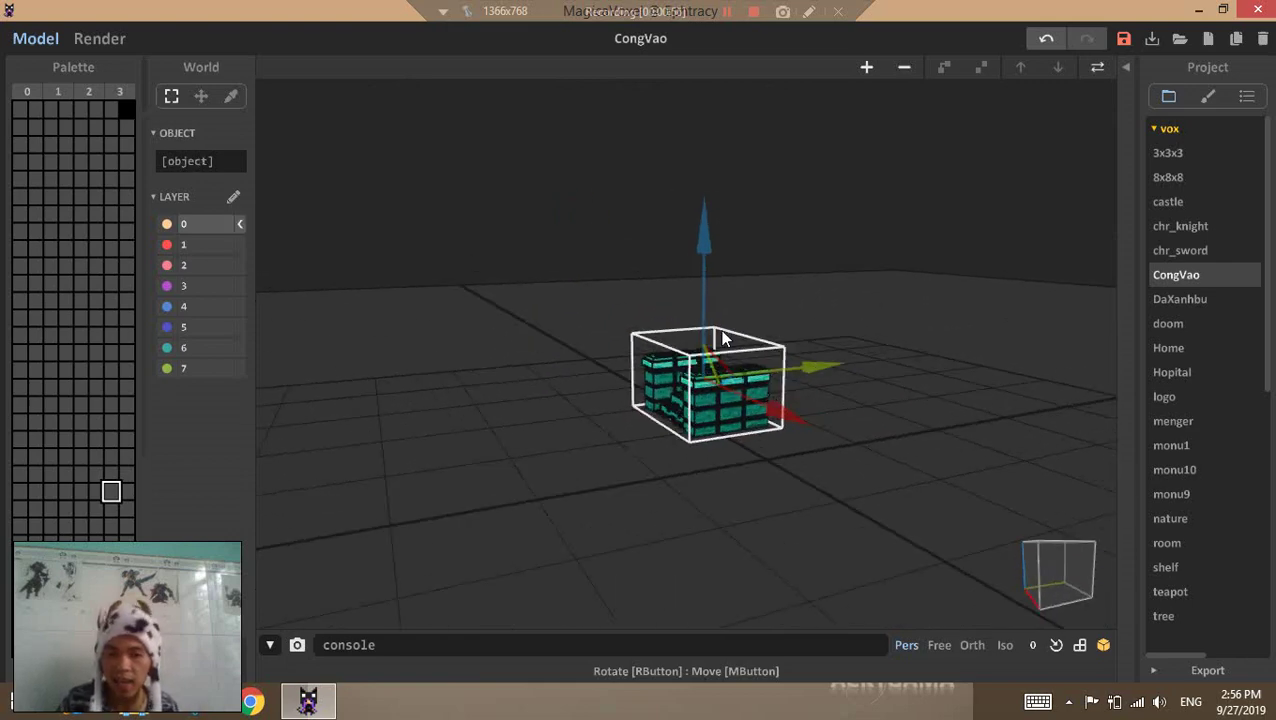
Lower the gate partly below the ground and compare it in the render view before and after
{"action": "left_click", "coordinate": [107, 40]}
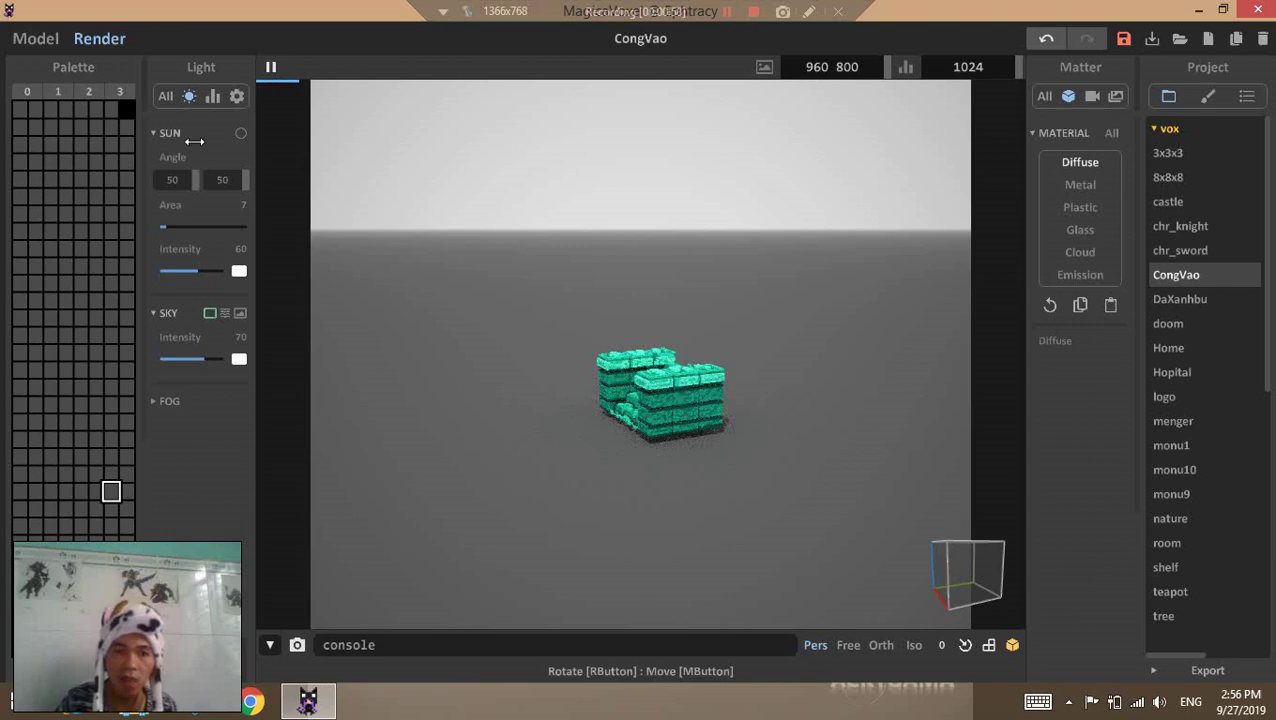
{"action": "left_click", "coordinate": [40, 40]}
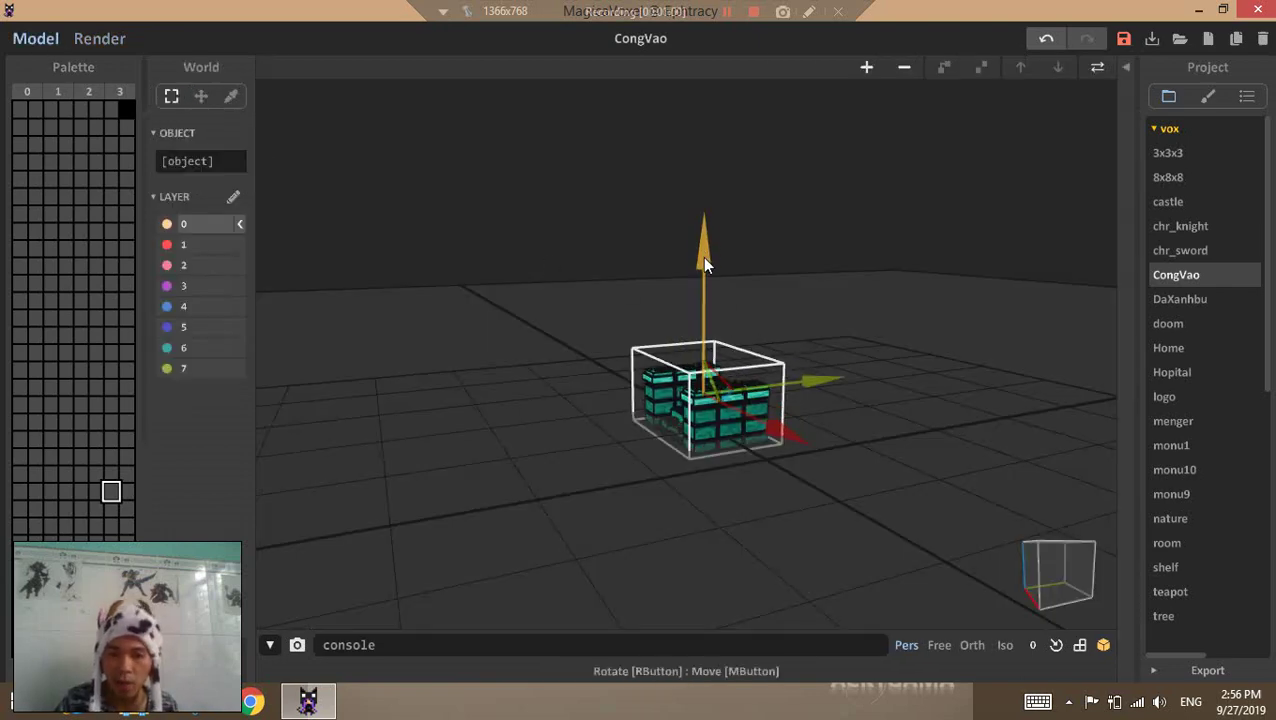
{"action": "left_click_drag", "start_coordinate": [704, 262], "coordinate": [690, 315]}
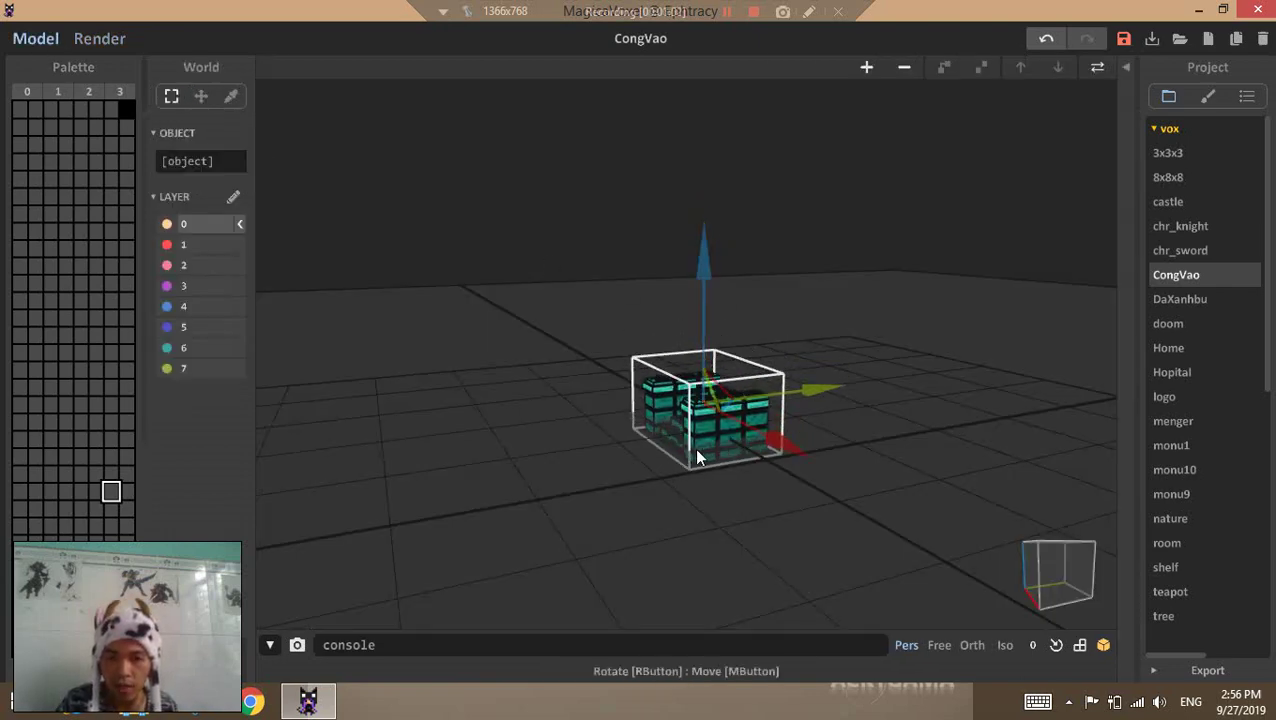
{"action": "left_click", "coordinate": [99, 38]}
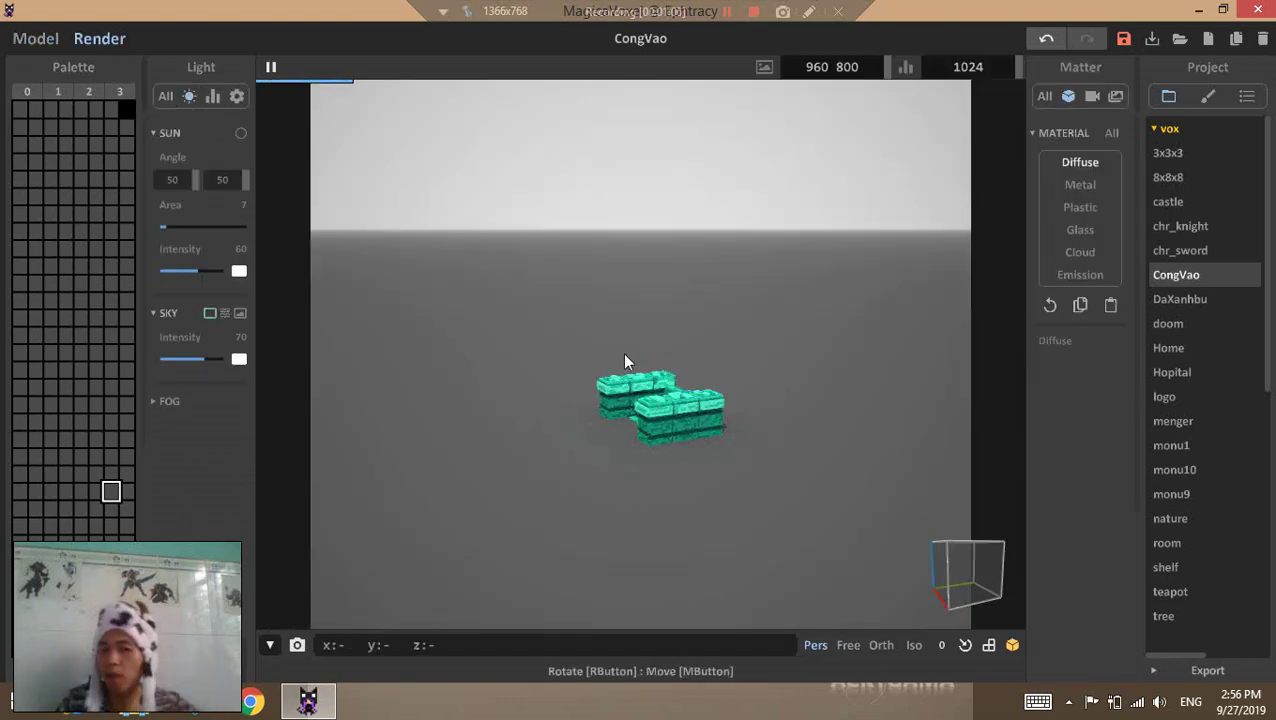
{"action": "left_click", "coordinate": [47, 39]}
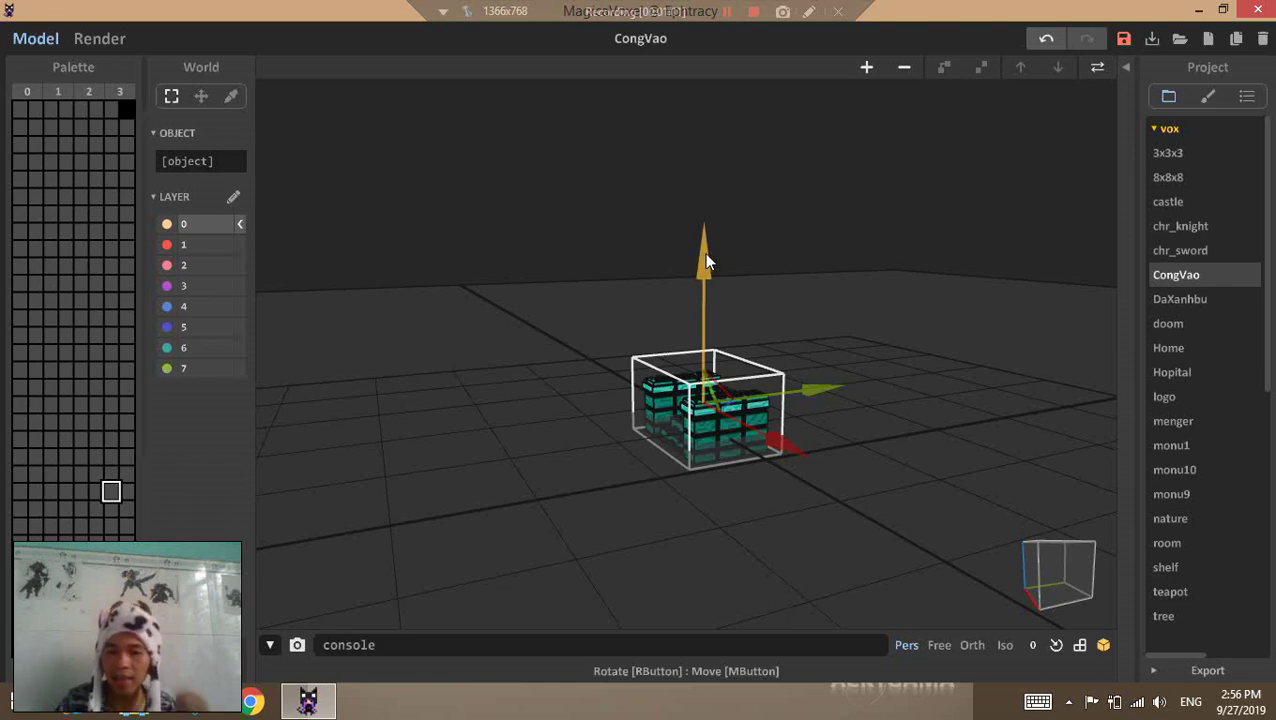
Sink the gate completely below the ground and inspect the result in the render and object editing views
{"action": "left_click_drag", "start_coordinate": [701, 273], "coordinate": [699, 303]}
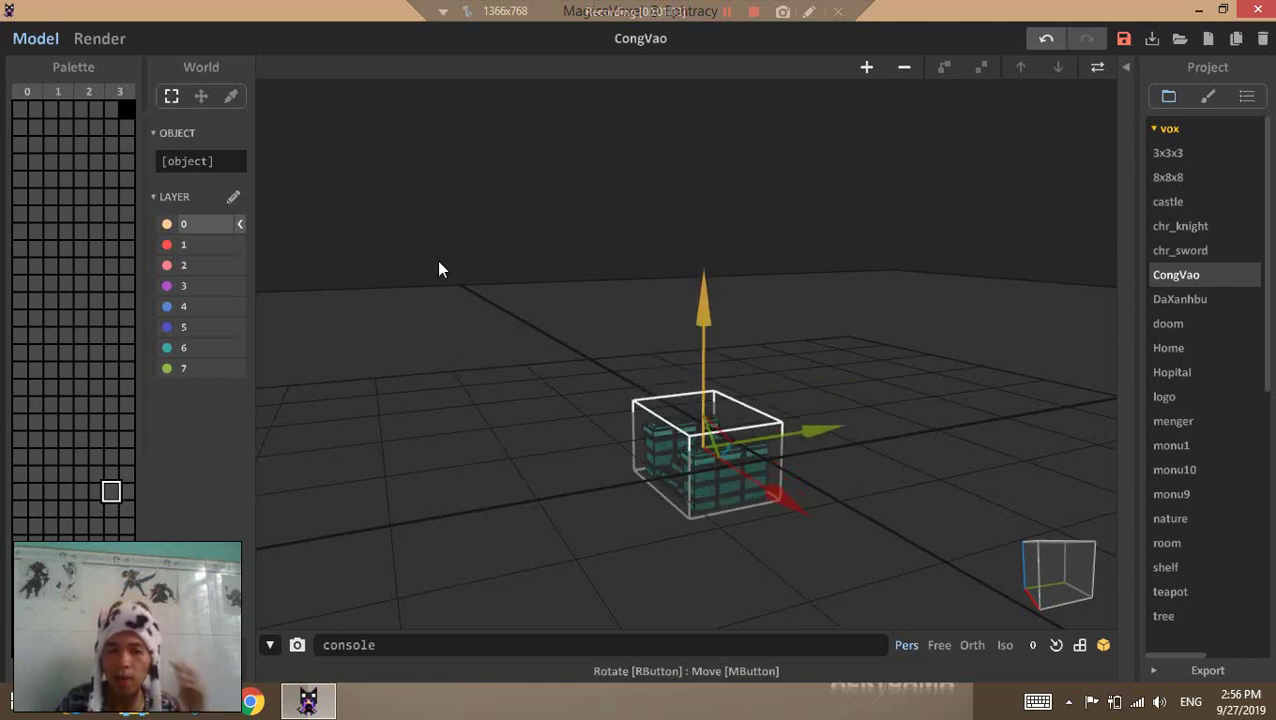
{"action": "left_click", "coordinate": [99, 39]}
{"action": "right_click_drag", "start_coordinate": [751, 377], "coordinate": [530, 360]}
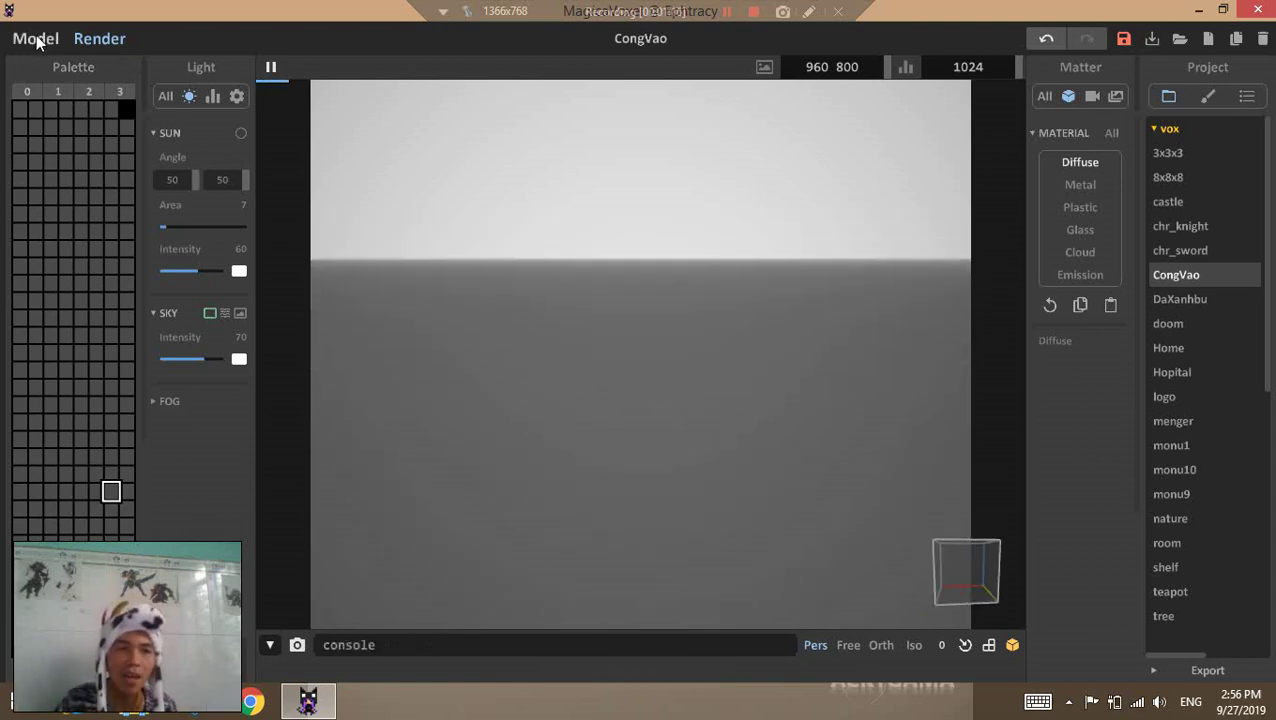
{"action": "left_click", "coordinate": [35, 39]}
{"action": "left_click", "coordinate": [1097, 66]}
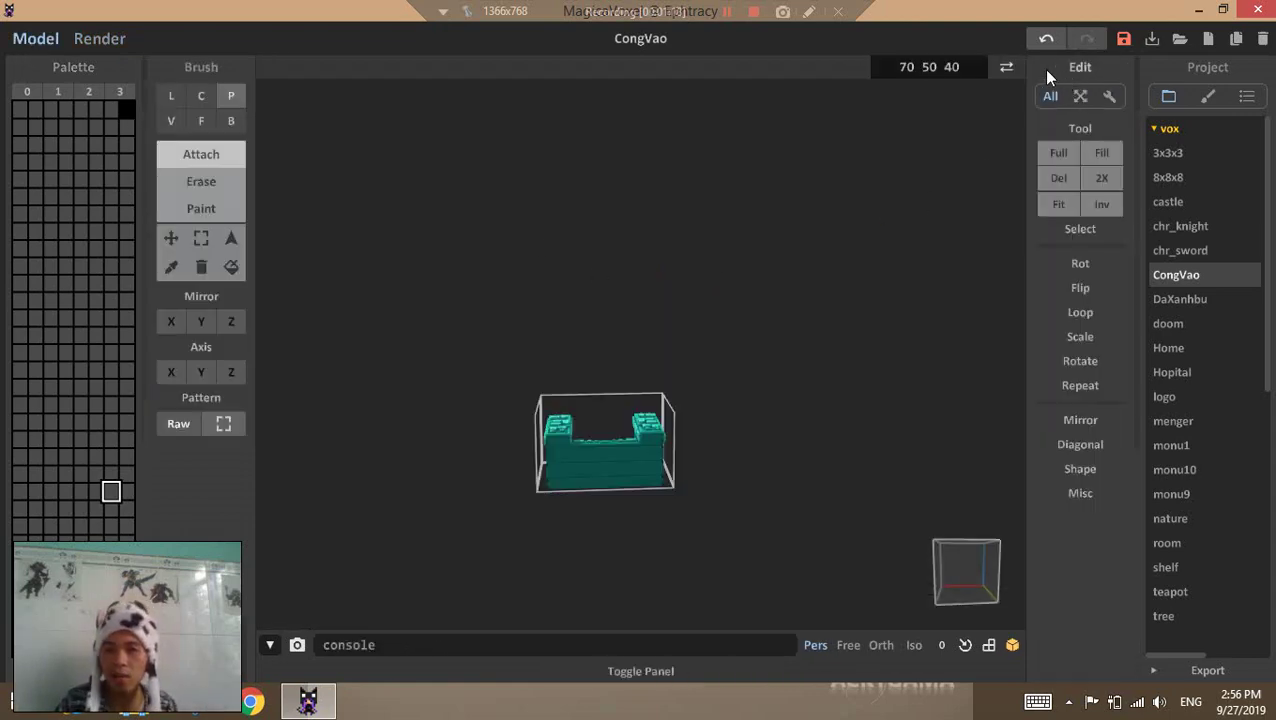
{"action": "left_click", "coordinate": [1007, 60]}
Raise the gate above the ground, check it in the render view, and lower it slightly to ground level
{"action": "left_click_drag", "start_coordinate": [650, 317], "coordinate": [667, 198]}
{"action": "right_click_drag", "start_coordinate": [667, 198], "coordinate": [755, 279]}
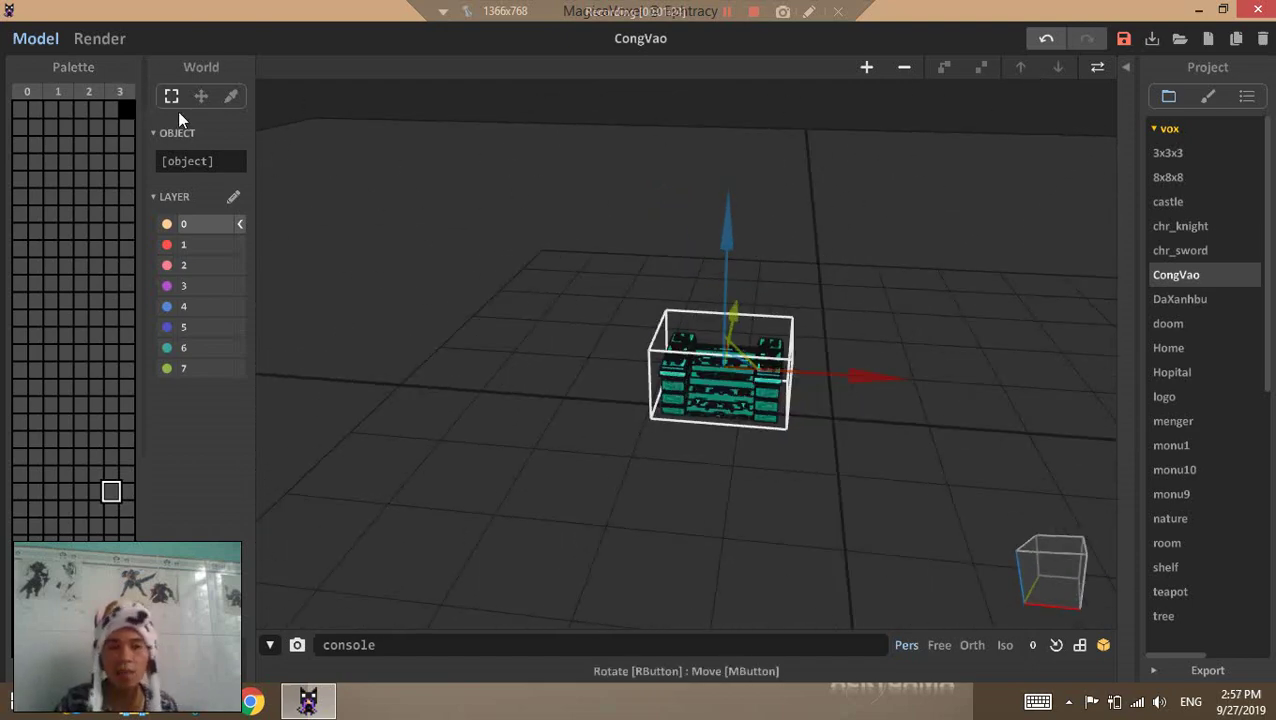
{"action": "left_click", "coordinate": [99, 38]}
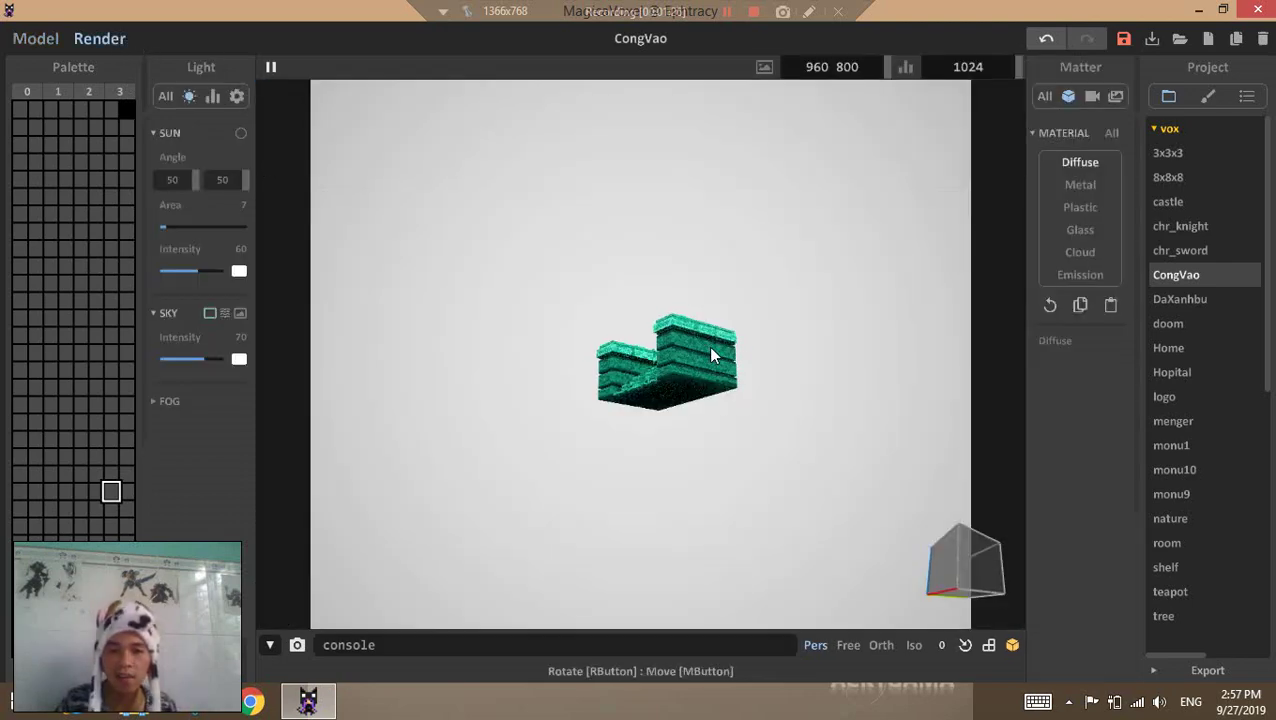
{"action": "left_click", "coordinate": [35, 38]}
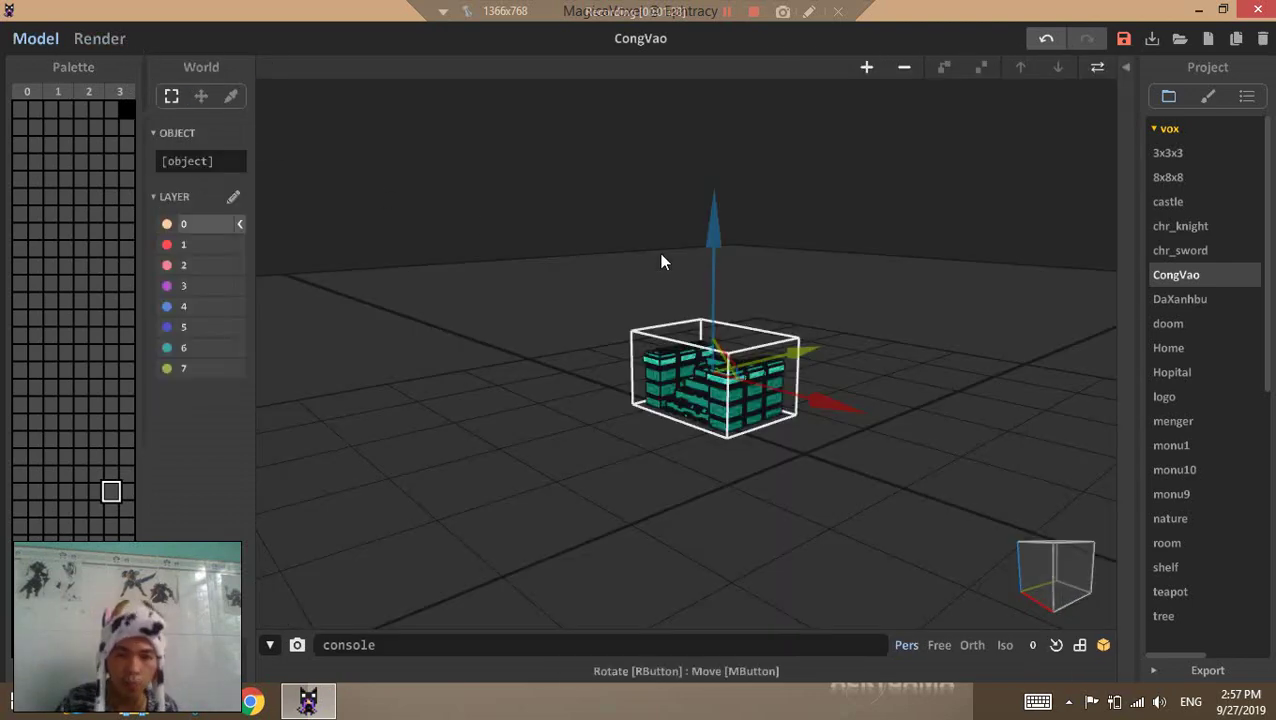
{"action": "left_click_drag", "start_coordinate": [718, 238], "coordinate": [717, 247]}
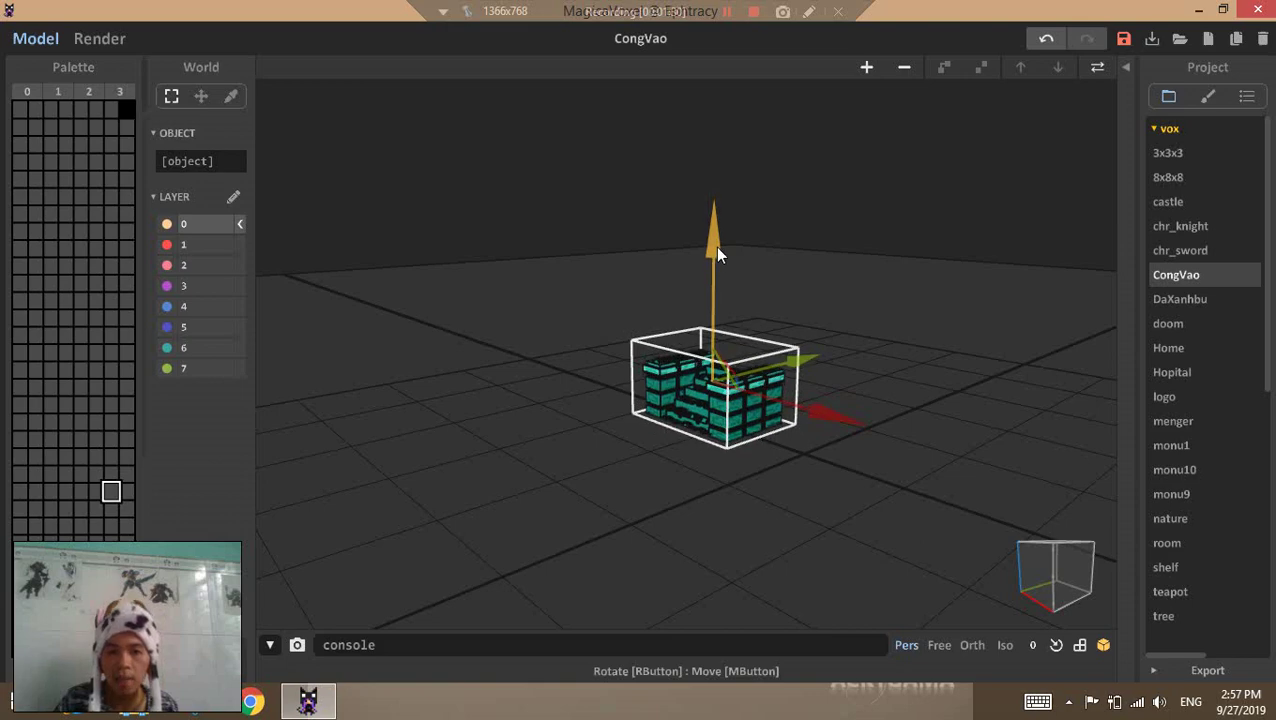
{"action": "right_click_drag", "start_coordinate": [717, 254], "coordinate": [817, 312]}
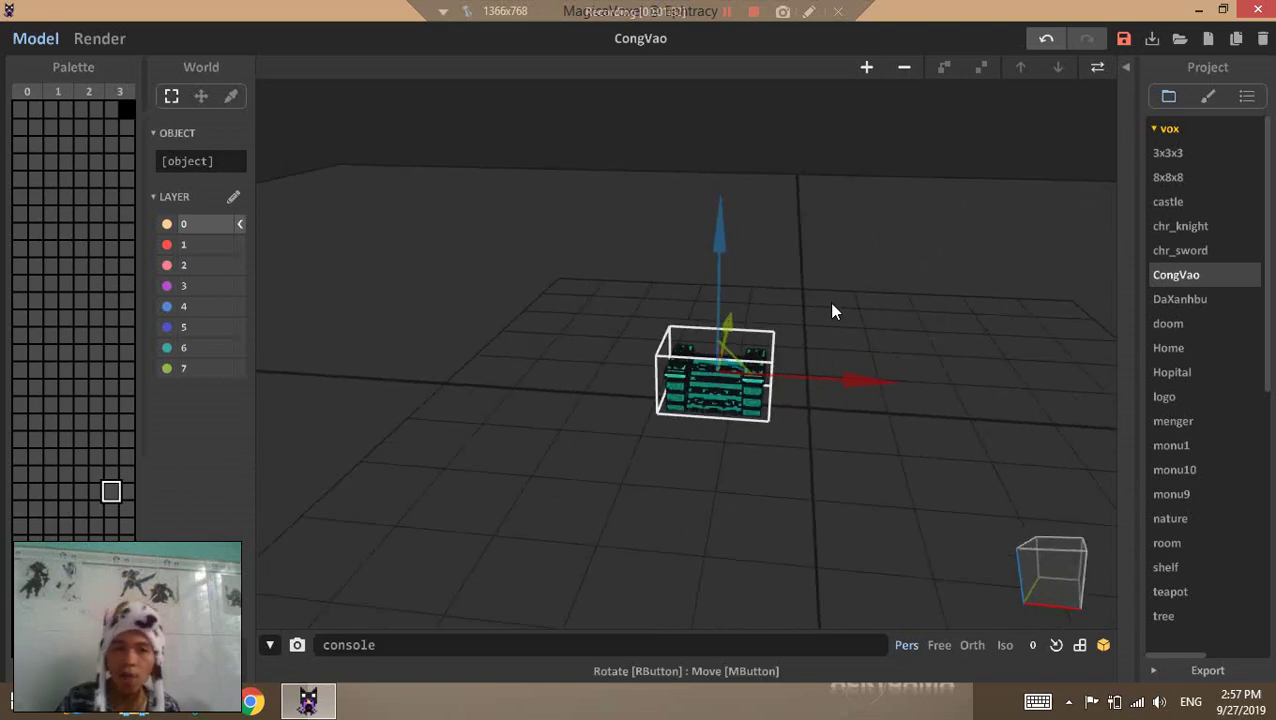
Add an empty object next to the gate and open it for voxel editing
{"action": "left_click", "coordinate": [866, 67]}
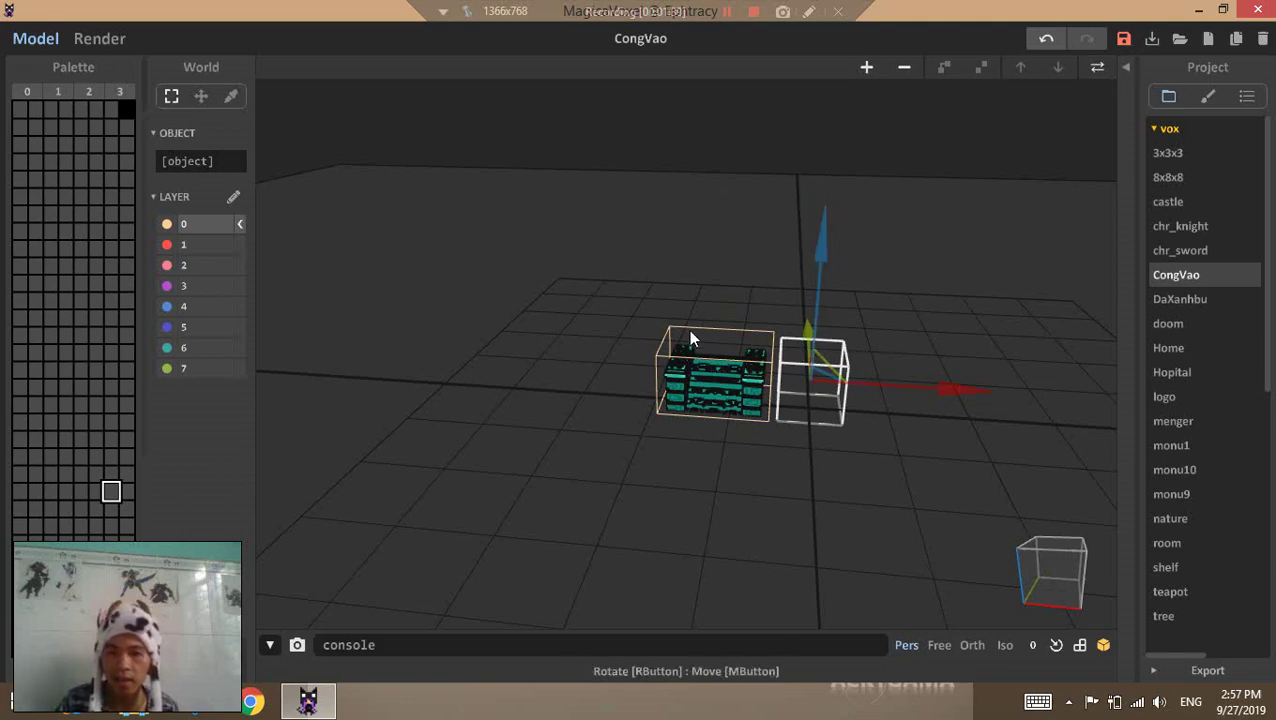
{"action": "left_click", "coordinate": [692, 365]}
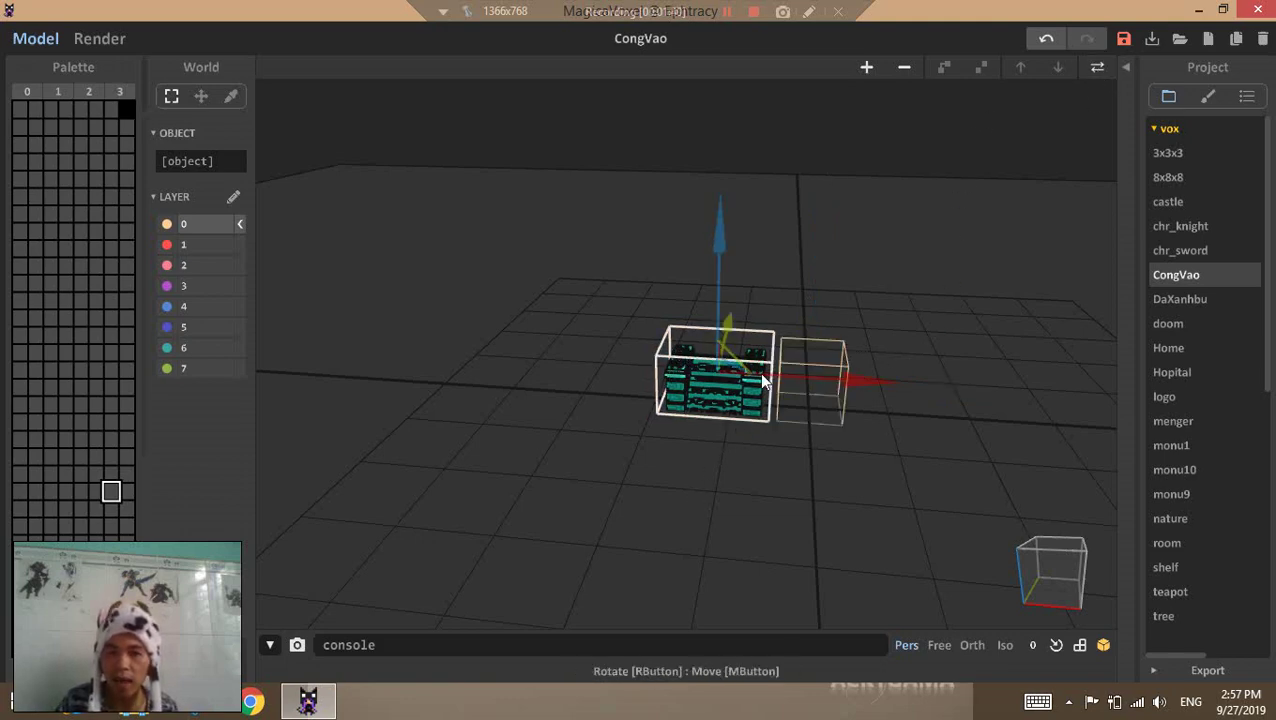
{"action": "left_click", "coordinate": [826, 362]}
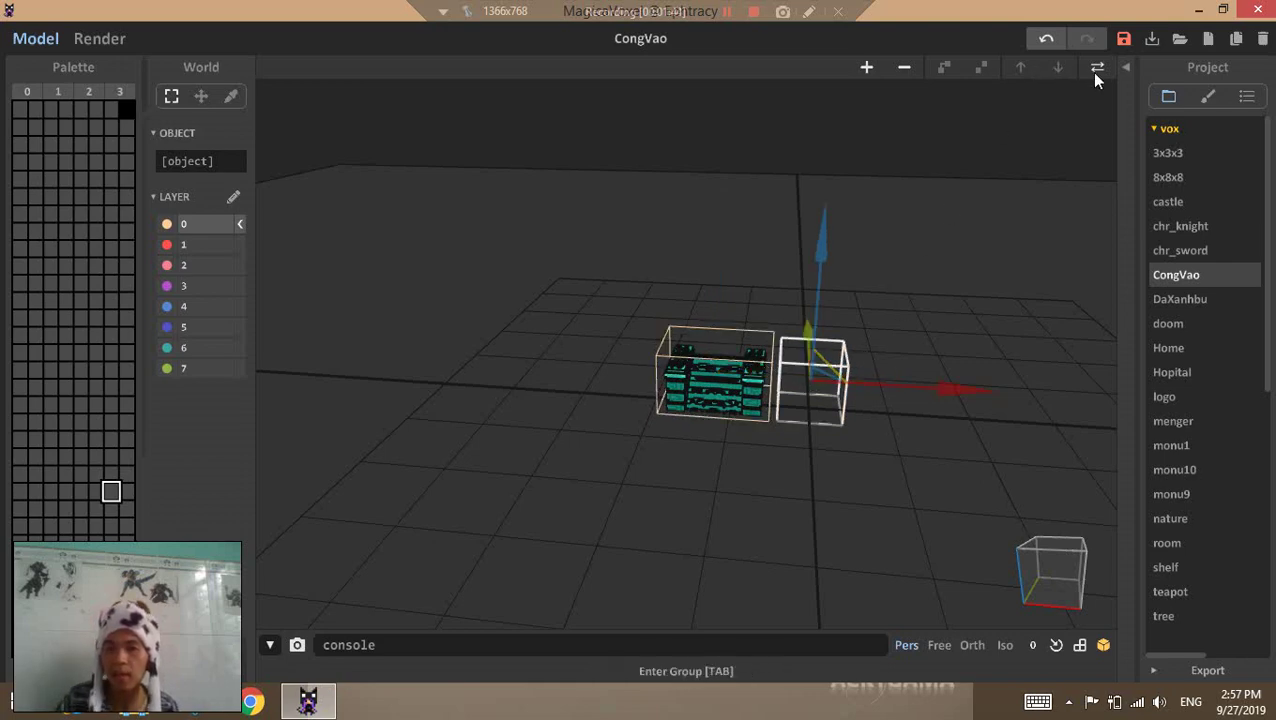
{"action": "left_click", "coordinate": [1097, 67]}
{"action": "mouse_move", "coordinate": [694, 414]}
{"action": "right_mouse_down"}
{"action": "mouse_move", "coordinate": [668, 390]}
{"action": "mouse_move", "coordinate": [658, 416]}
{"action": "mouse_move", "coordinate": [695, 422]}
{"action": "mouse_move", "coordinate": [712, 407]}
{"action": "mouse_move", "coordinate": [689, 401]}
{"action": "right_mouse_up"}
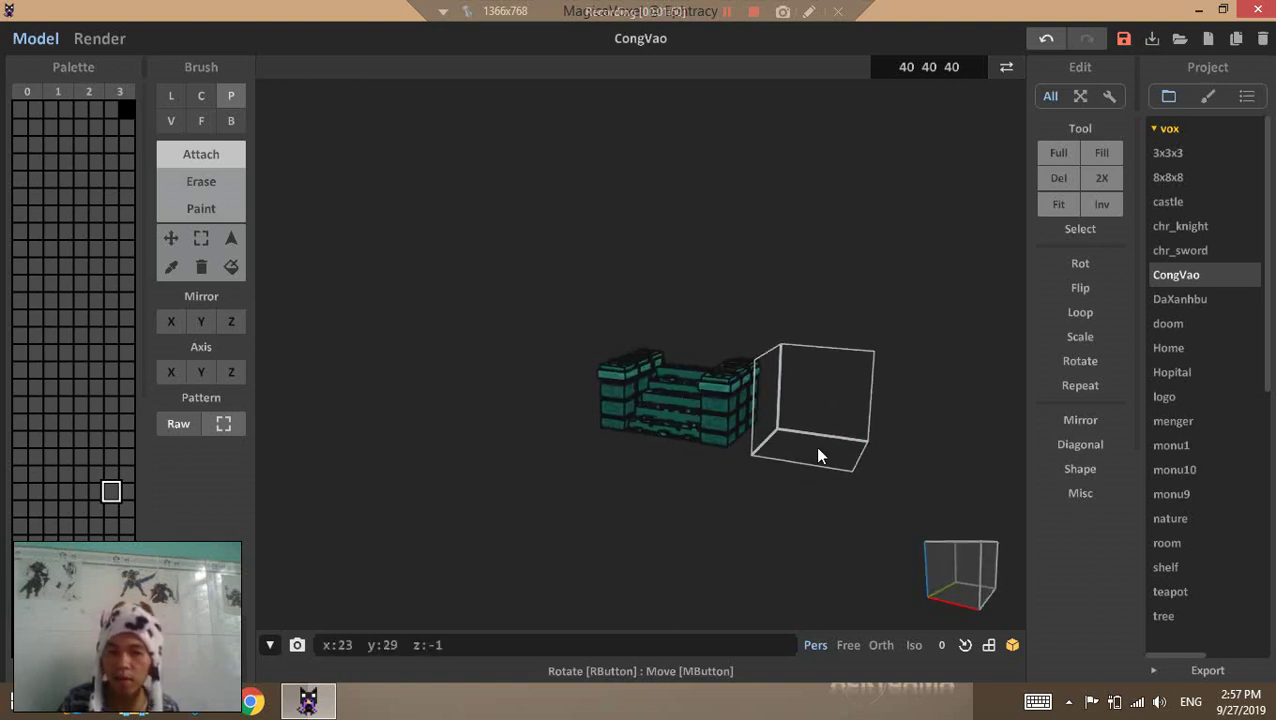
{"action": "right_click_drag", "start_coordinate": [820, 450], "coordinate": [846, 484]}
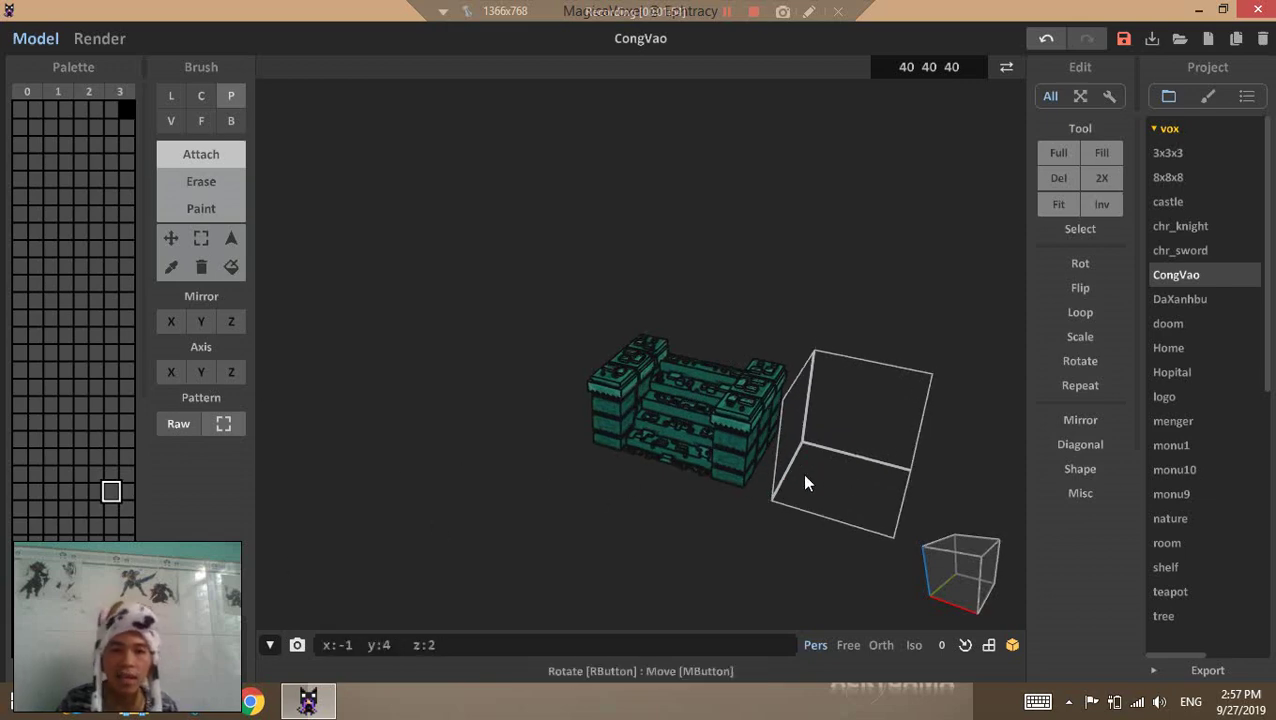
{"action": "right_click_drag", "start_coordinate": [806, 484], "coordinate": [838, 543]}
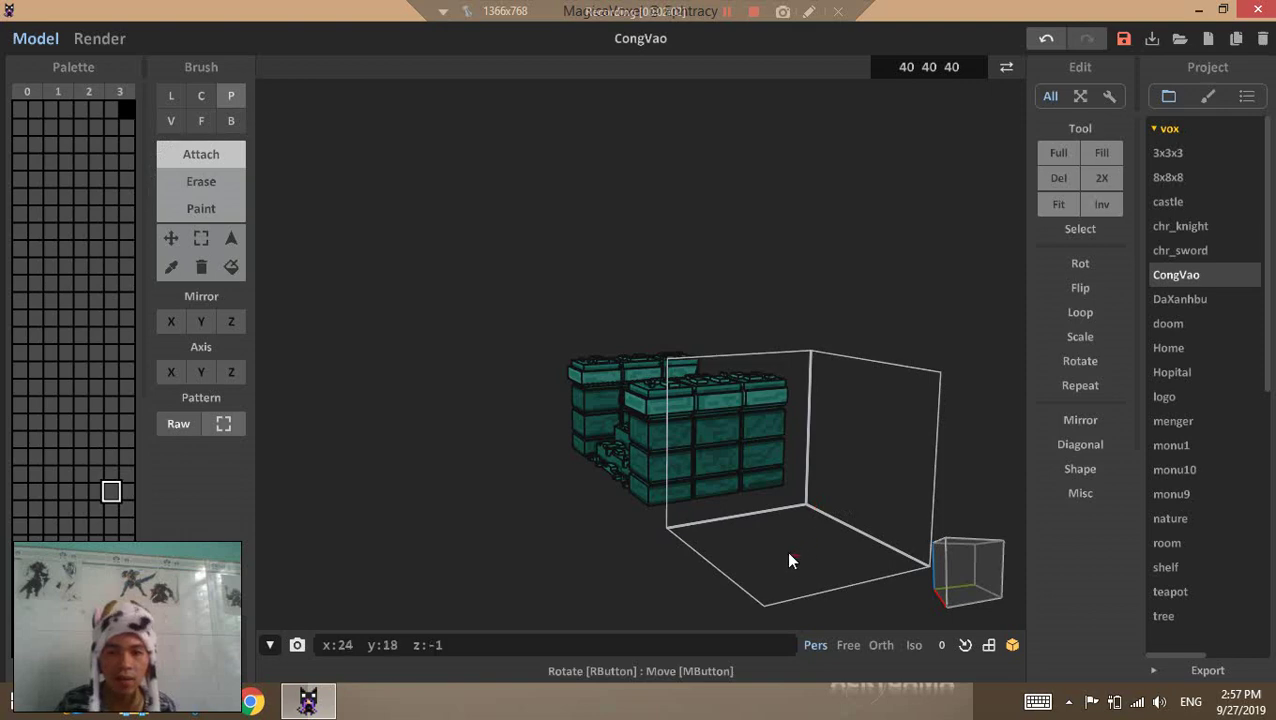
Pick another palette slot, try the Box and Face brushes in the empty object, and undo the strokes
{"action": "left_click", "coordinate": [35, 474]}
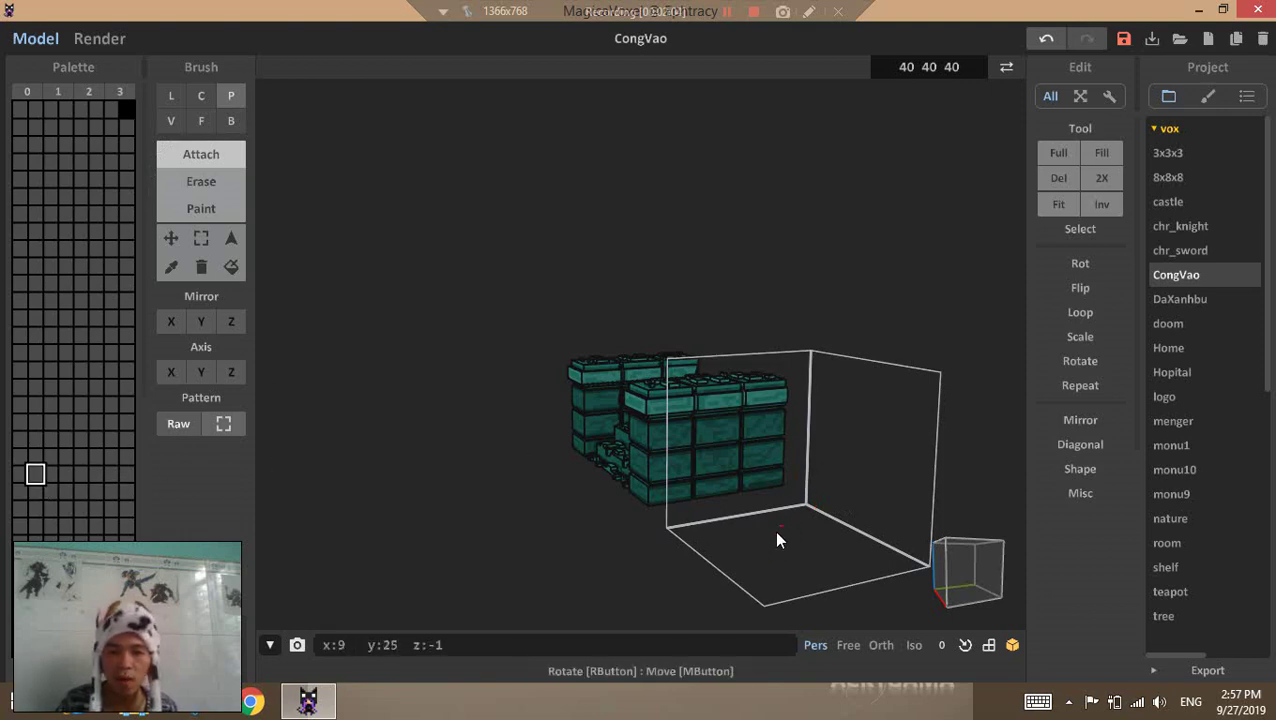
{"action": "key", "text": "b"}
{"action": "mouse_move", "coordinate": [765, 540]}
{"action": "left_mouse_down"}
{"action": "mouse_move", "coordinate": [869, 573]}
{"action": "mouse_move", "coordinate": [813, 465]}
{"action": "mouse_move", "coordinate": [756, 457]}
{"action": "mouse_move", "coordinate": [757, 442]}
{"action": "left_mouse_up"}
{"action": "key", "text": "ctrl+z"}
{"action": "key", "text": "f"}
{"action": "key", "text": "ctrl+z"}
{"action": "key", "text": "ctrl+z"}
{"action": "key", "text": "ctrl+z"}
{"action": "right_click_drag", "start_coordinate": [782, 534], "coordinate": [915, 518]}
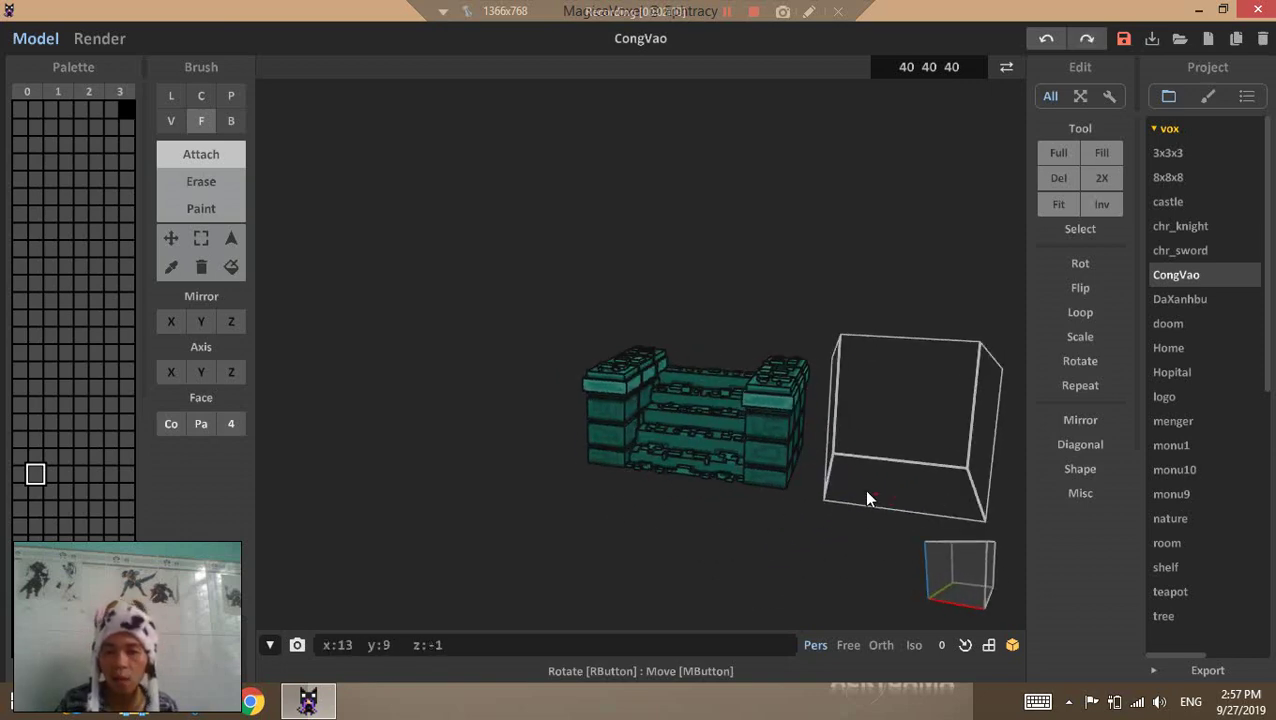
Place the chr_sword model on the floor of the empty object with the Pattern brush
{"action": "left_click", "coordinate": [226, 100]}
{"action": "left_click", "coordinate": [1206, 96]}
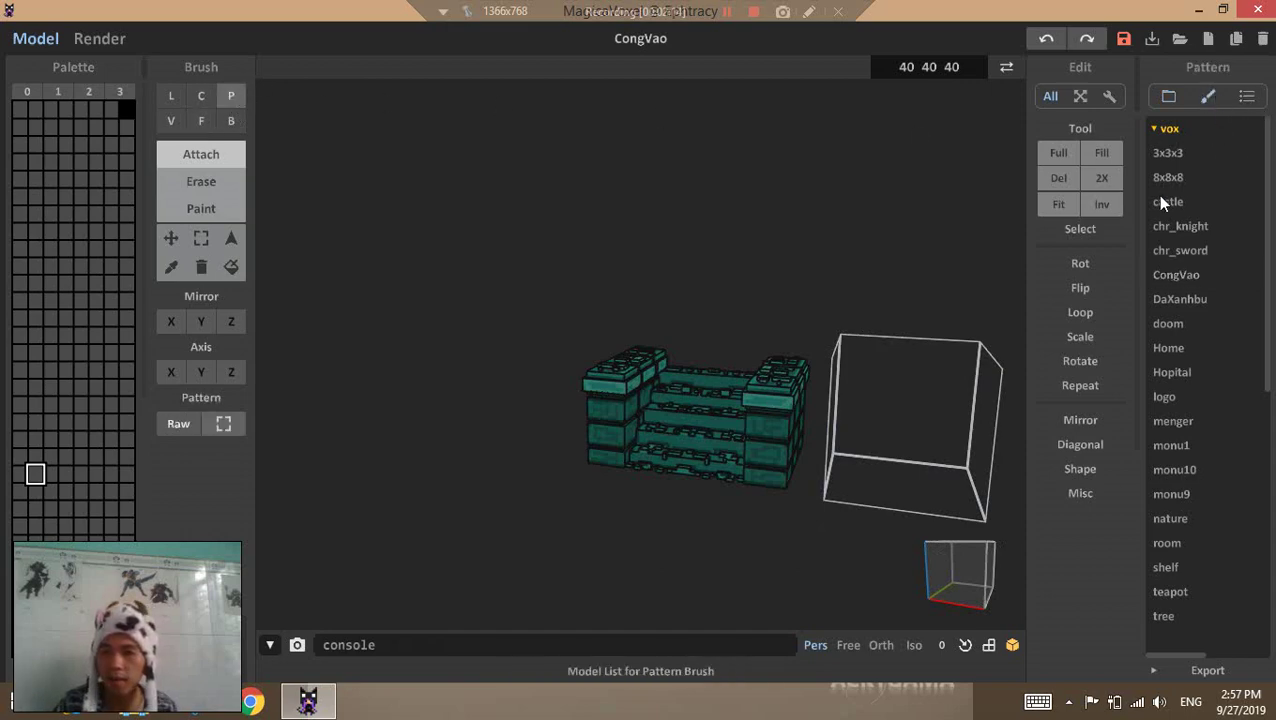
{"action": "left_click", "coordinate": [1178, 251]}
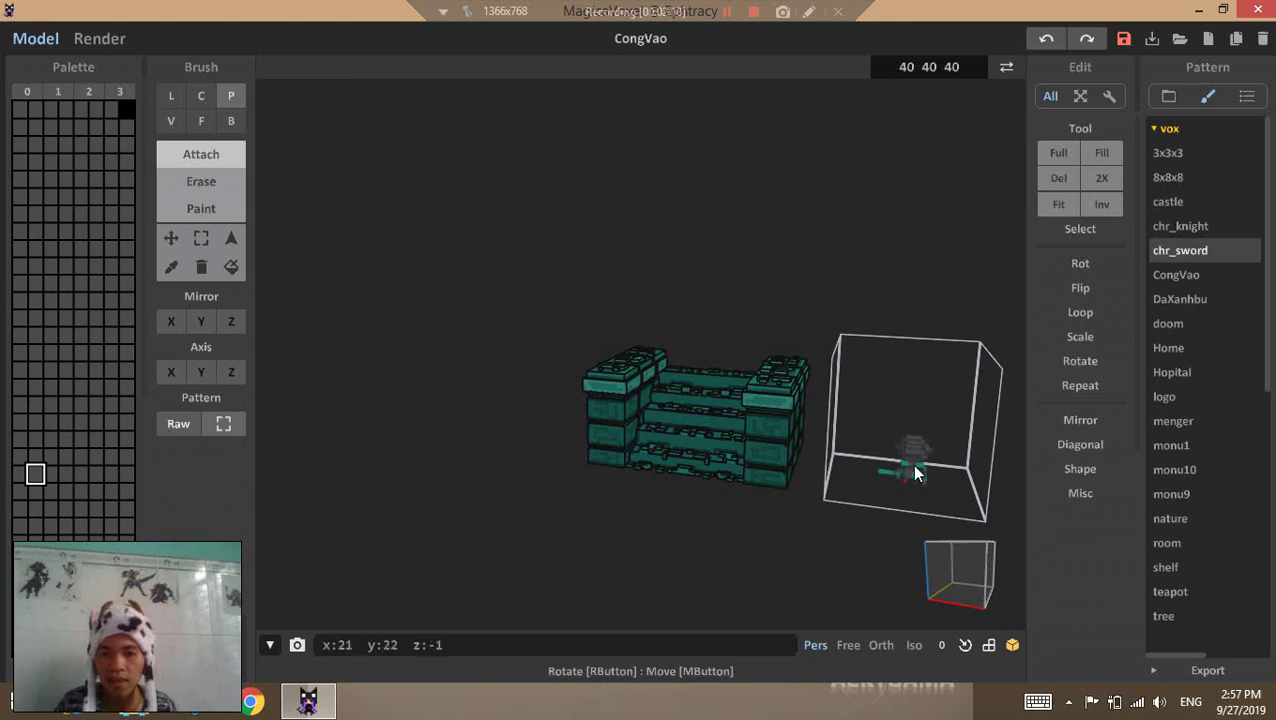
{"action": "left_click", "coordinate": [890, 462]}
Switch the colours to palette 0 and back to palette 3
{"action": "left_click", "coordinate": [27, 102]}
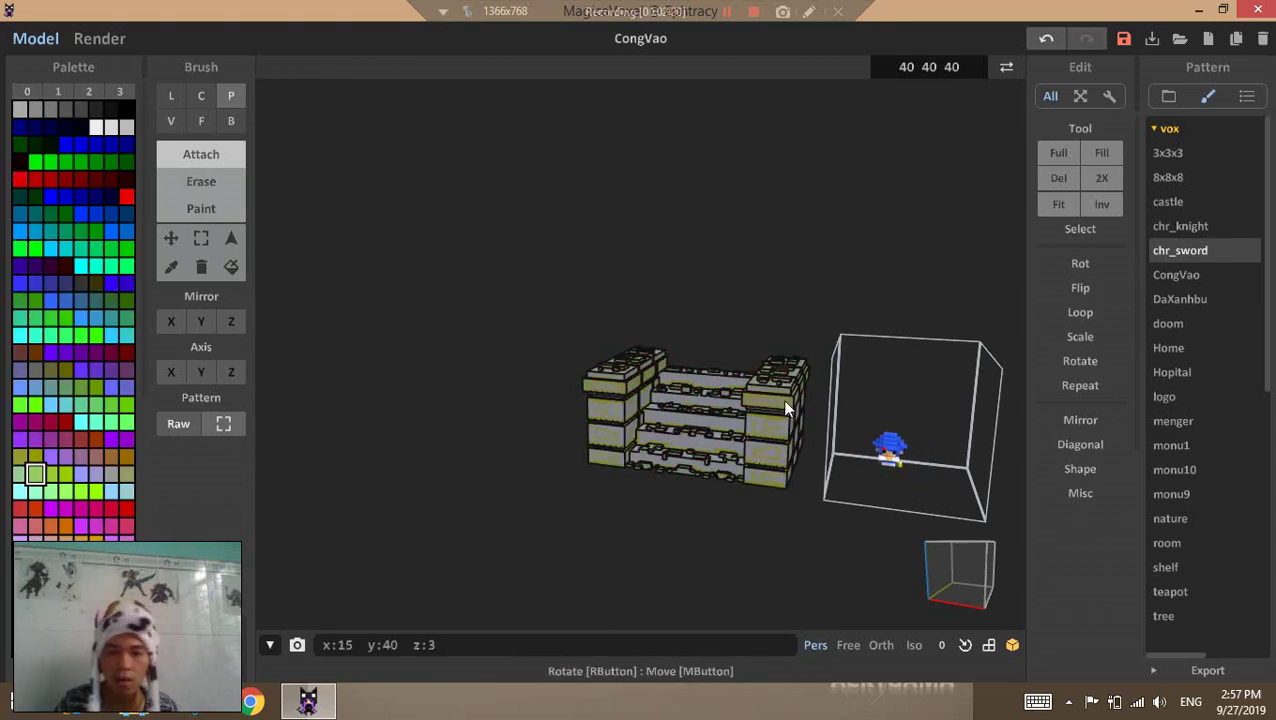
{"action": "left_click", "coordinate": [105, 70]}
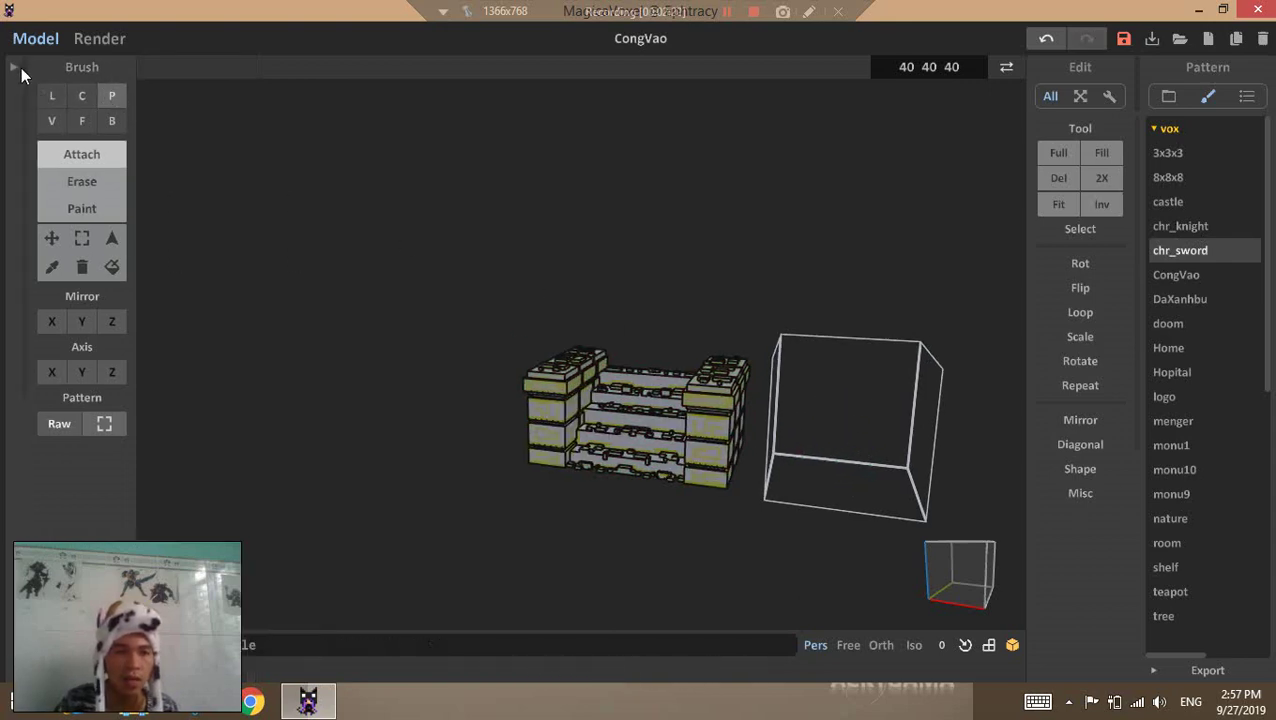
{"action": "left_click", "coordinate": [19, 68]}
{"action": "left_click", "coordinate": [125, 91]}
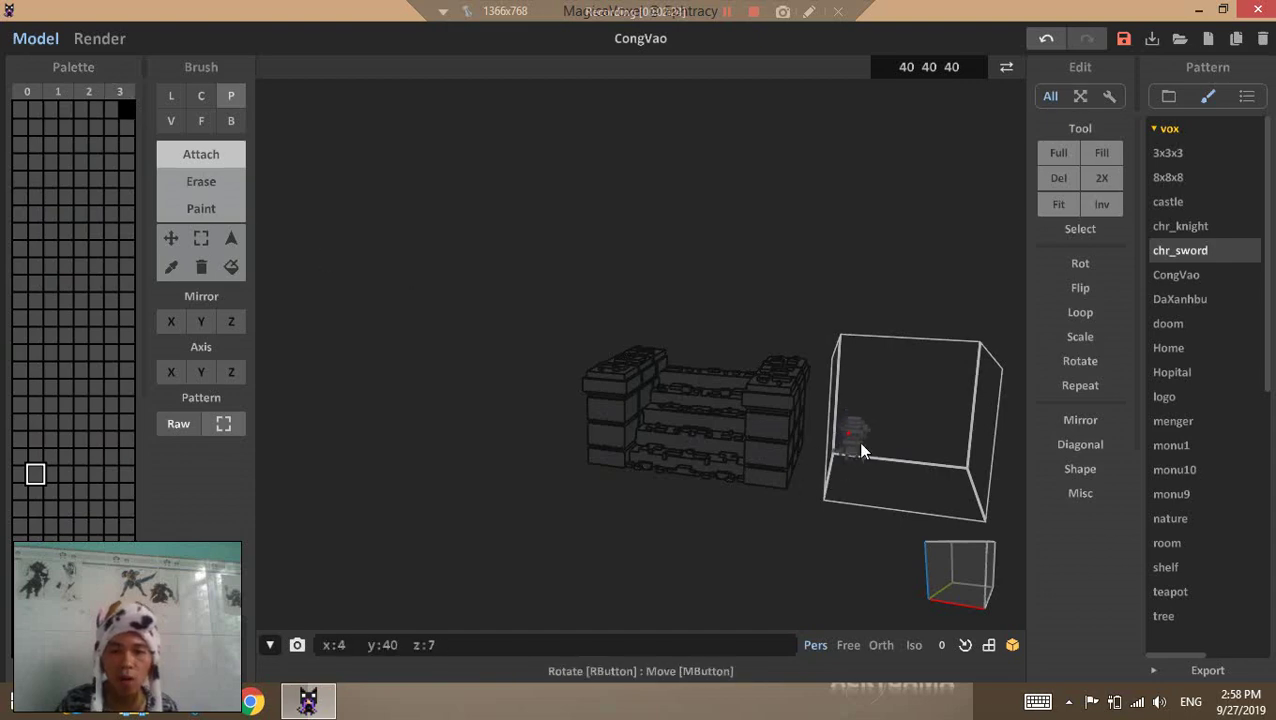
Switch the colours to palette 0, choose the Box brush and return to the world editor
{"action": "left_click", "coordinate": [27, 91]}
{"action": "scroll", "coordinate": [895, 437], "scroll_direction": "down", "scroll_amount": 3}
{"action": "right_click_drag", "start_coordinate": [895, 437], "coordinate": [870, 482]}
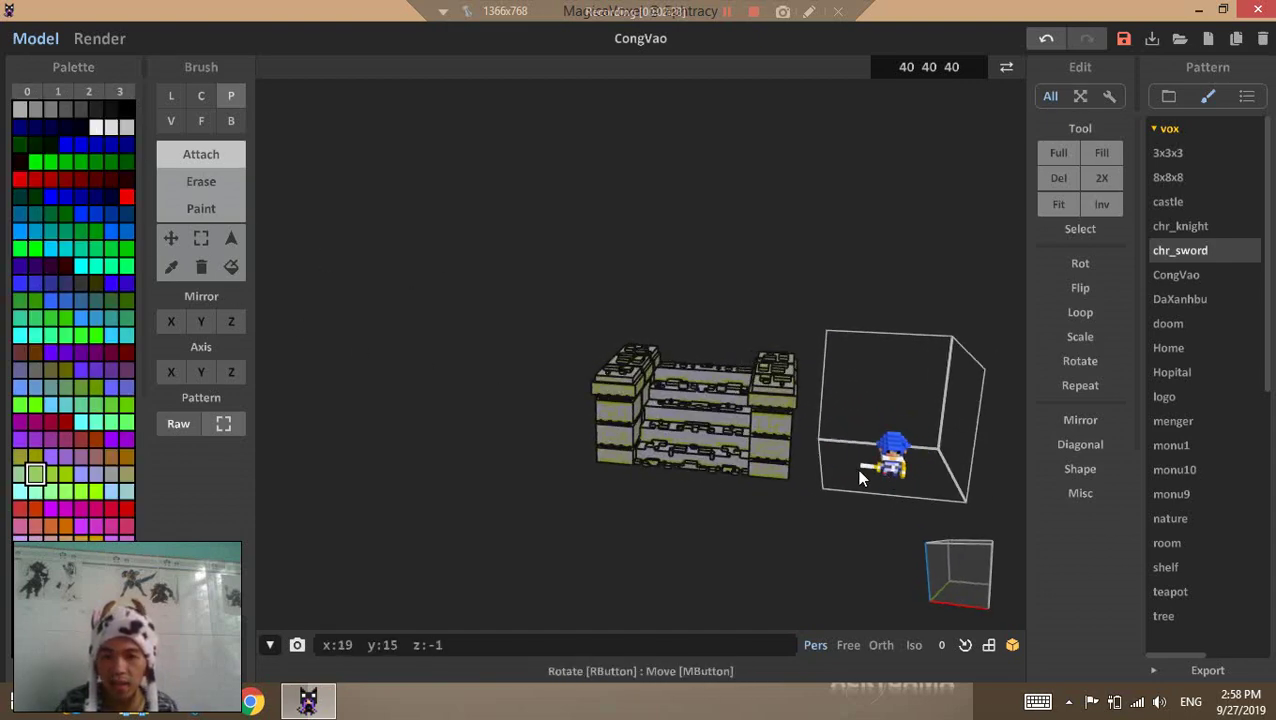
{"action": "mouse_move", "coordinate": [990, 460]}
{"action": "right_mouse_down"}
{"action": "mouse_move", "coordinate": [937, 475]}
{"action": "mouse_move", "coordinate": [895, 442]}
{"action": "mouse_move", "coordinate": [954, 451]}
{"action": "mouse_move", "coordinate": [902, 450]}
{"action": "right_mouse_up"}
{"action": "key", "text": "b"}
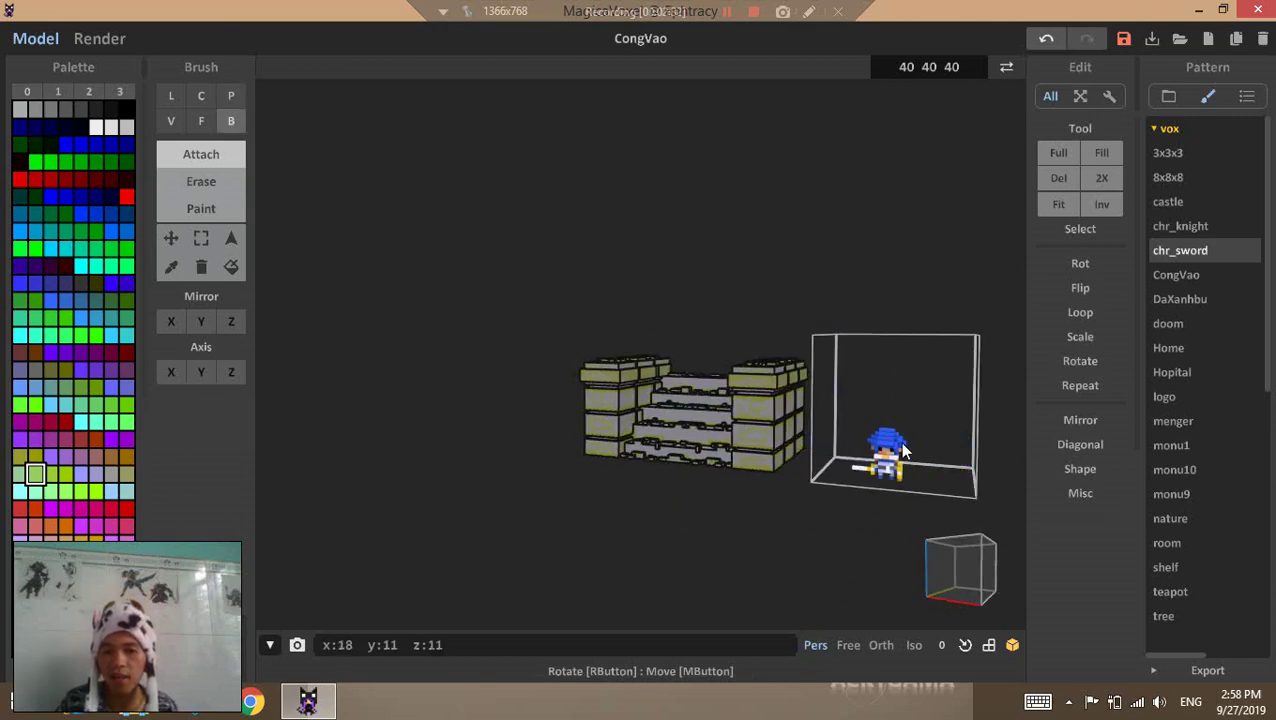
{"action": "left_click", "coordinate": [1006, 66]}
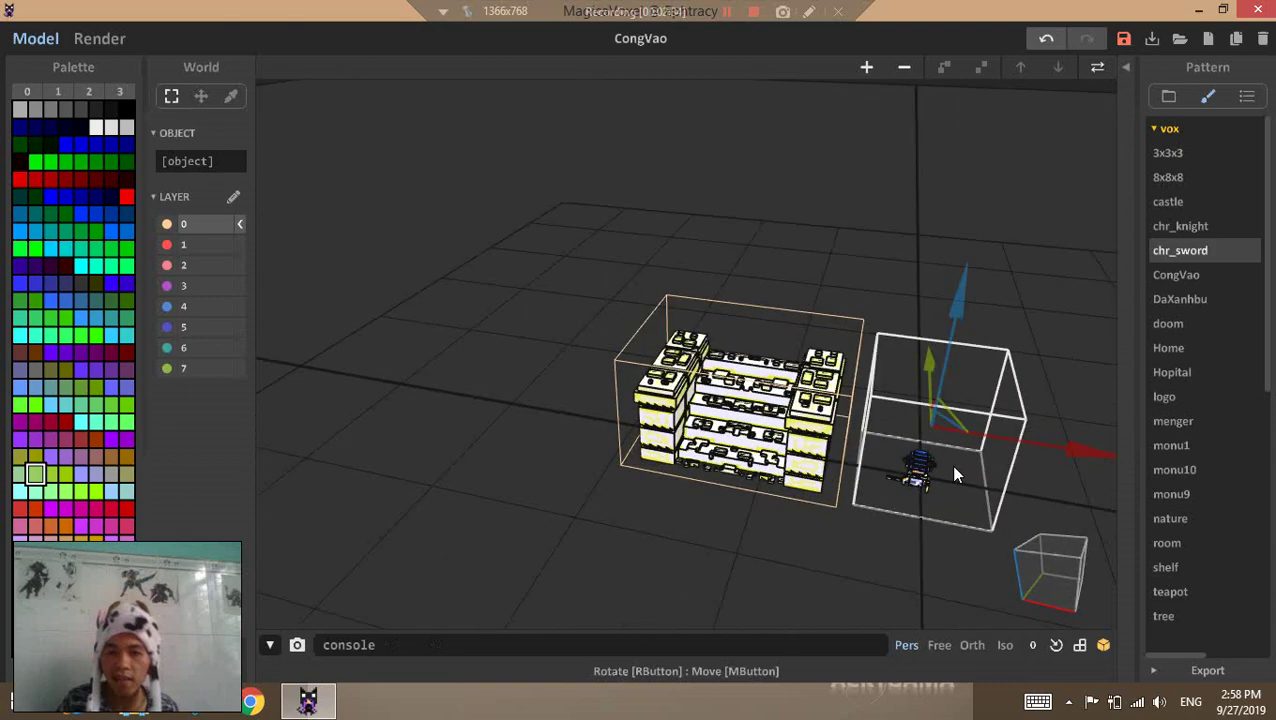
Move the object containing the sword figure along X onto the gate and raise it along Z to stand on the stairs
{"action": "right_click_drag", "start_coordinate": [945, 462], "coordinate": [838, 482]}
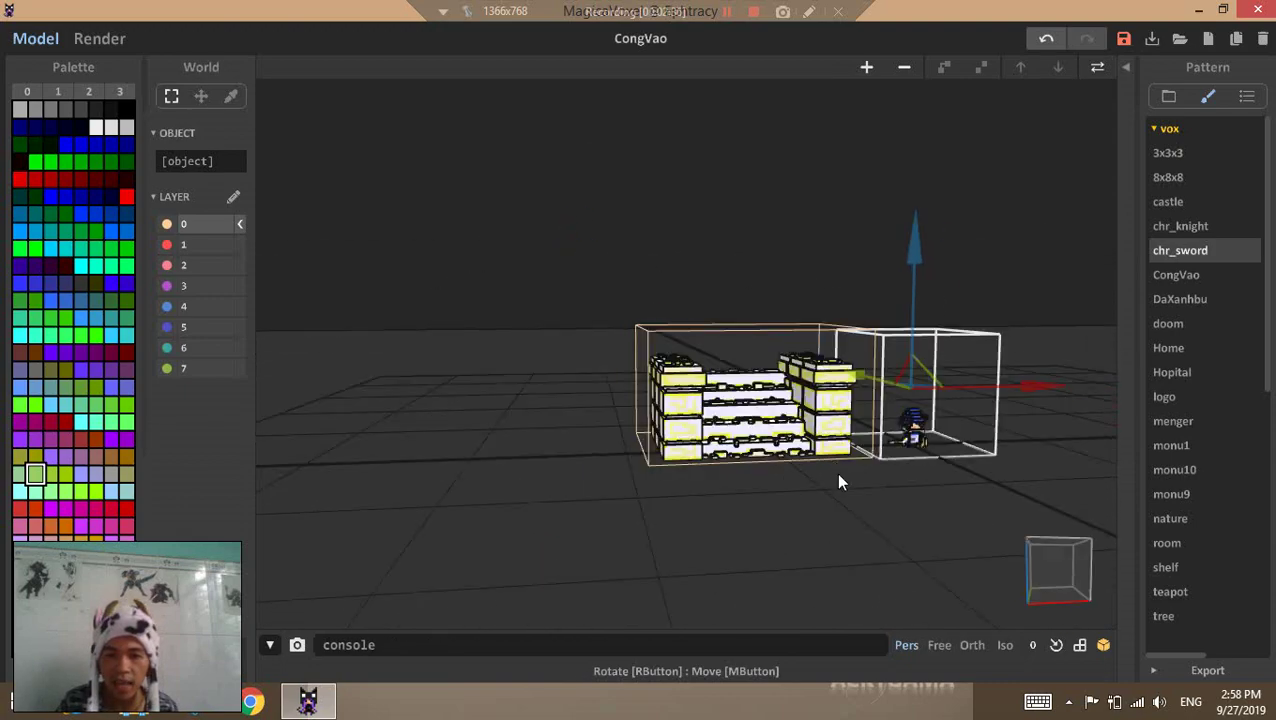
{"action": "right_click_drag", "start_coordinate": [1006, 322], "coordinate": [883, 396]}
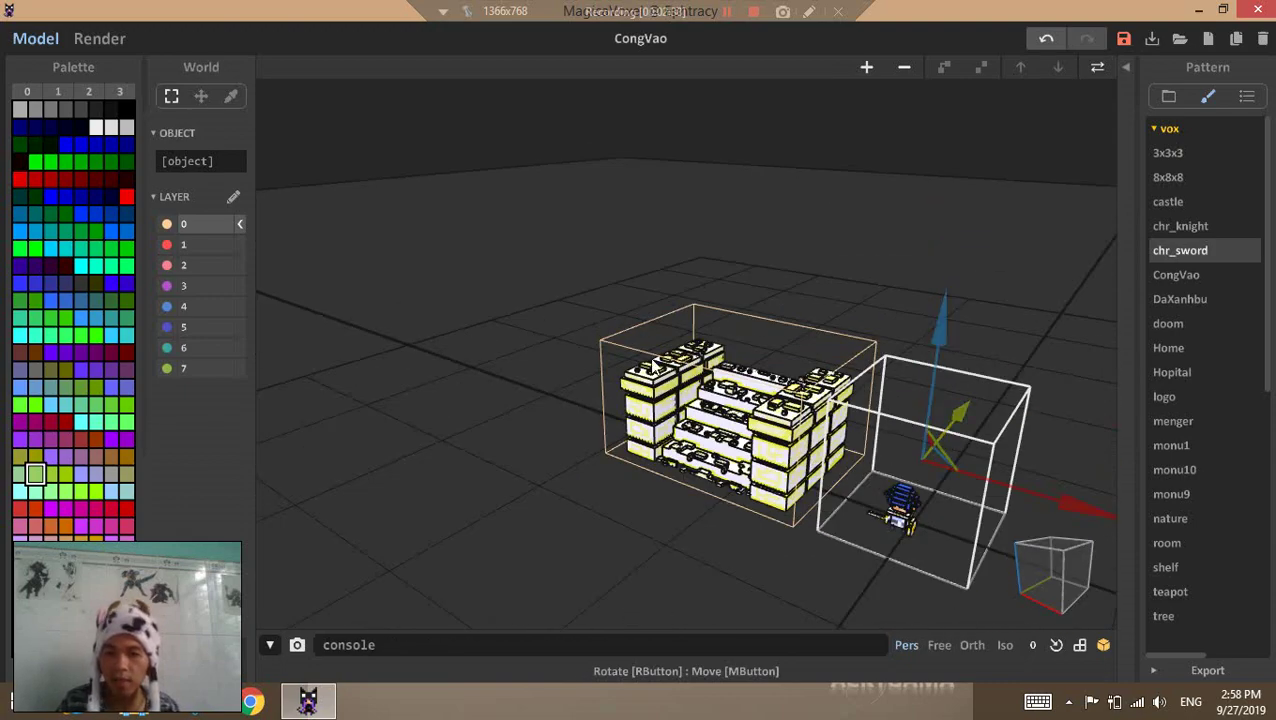
{"action": "right_click_drag", "start_coordinate": [652, 365], "coordinate": [1097, 425]}
{"action": "left_click_drag", "start_coordinate": [1067, 412], "coordinate": [878, 375]}
{"action": "left_click_drag", "start_coordinate": [759, 238], "coordinate": [759, 180]}
{"action": "mouse_move", "coordinate": [790, 218]}
{"action": "right_mouse_down"}
{"action": "mouse_move", "coordinate": [863, 333]}
{"action": "mouse_move", "coordinate": [843, 421]}
{"action": "mouse_move", "coordinate": [968, 316]}
{"action": "mouse_move", "coordinate": [966, 224]}
{"action": "mouse_move", "coordinate": [1030, 150]}
{"action": "right_mouse_up"}
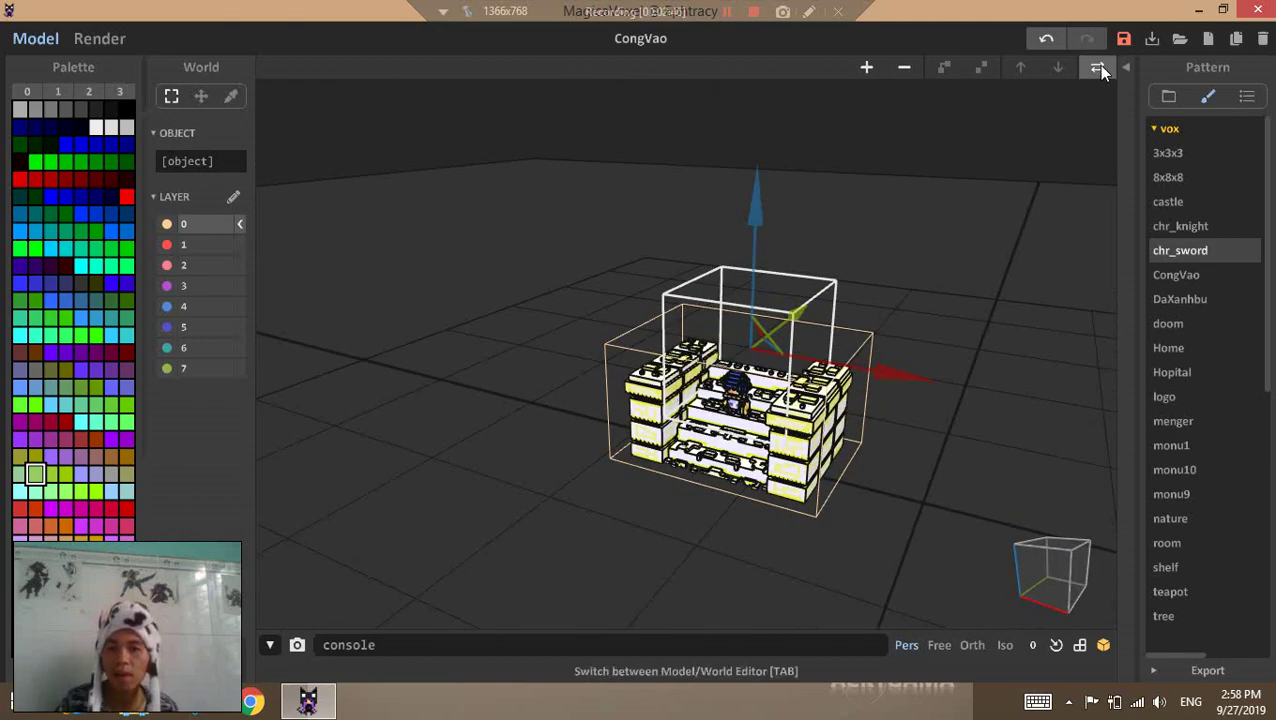
Open and leave voxel editing of the figure's object, and open the gate for voxel editing
{"action": "left_click", "coordinate": [1097, 66]}
{"action": "left_click", "coordinate": [1097, 66]}
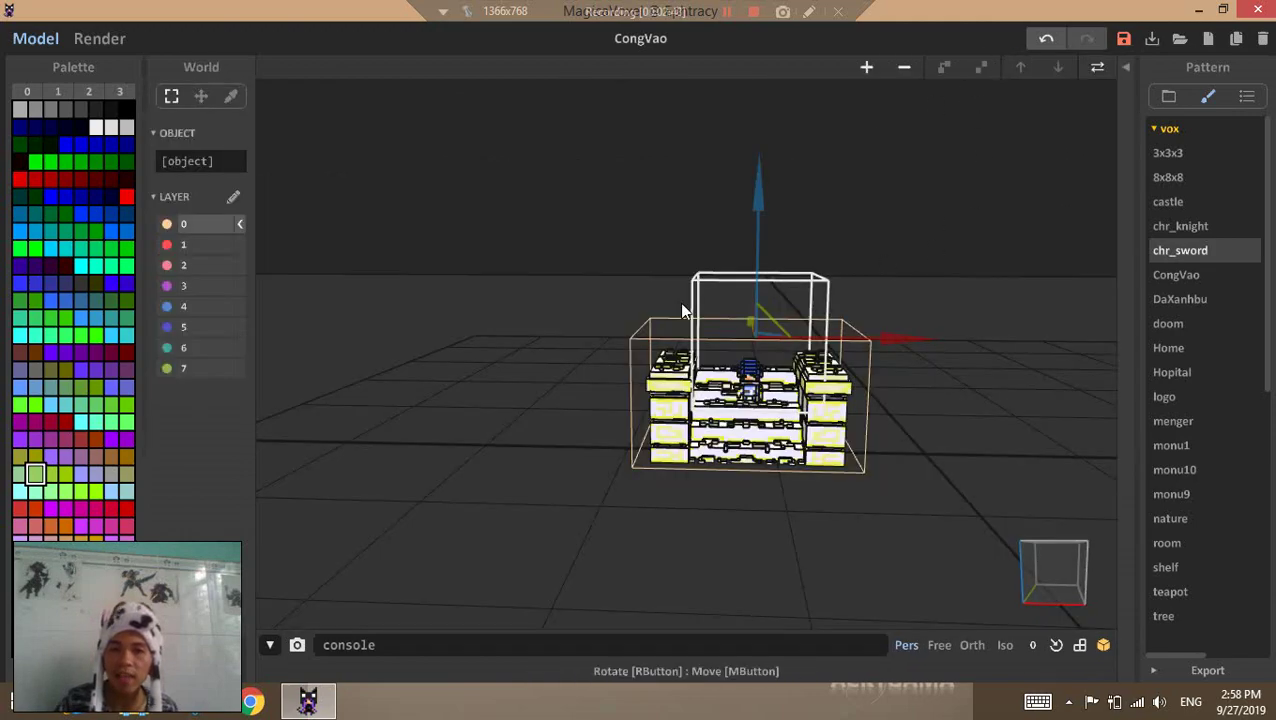
{"action": "left_click", "coordinate": [634, 380]}
{"action": "key", "text": "Tab"}
{"action": "mouse_move", "coordinate": [769, 411]}
{"action": "right_mouse_down"}
{"action": "mouse_move", "coordinate": [691, 418]}
{"action": "mouse_move", "coordinate": [660, 440]}
{"action": "right_mouse_up"}
View the combined gate and figure in render mode from different angles and return to the world editor
{"action": "left_click", "coordinate": [120, 37]}
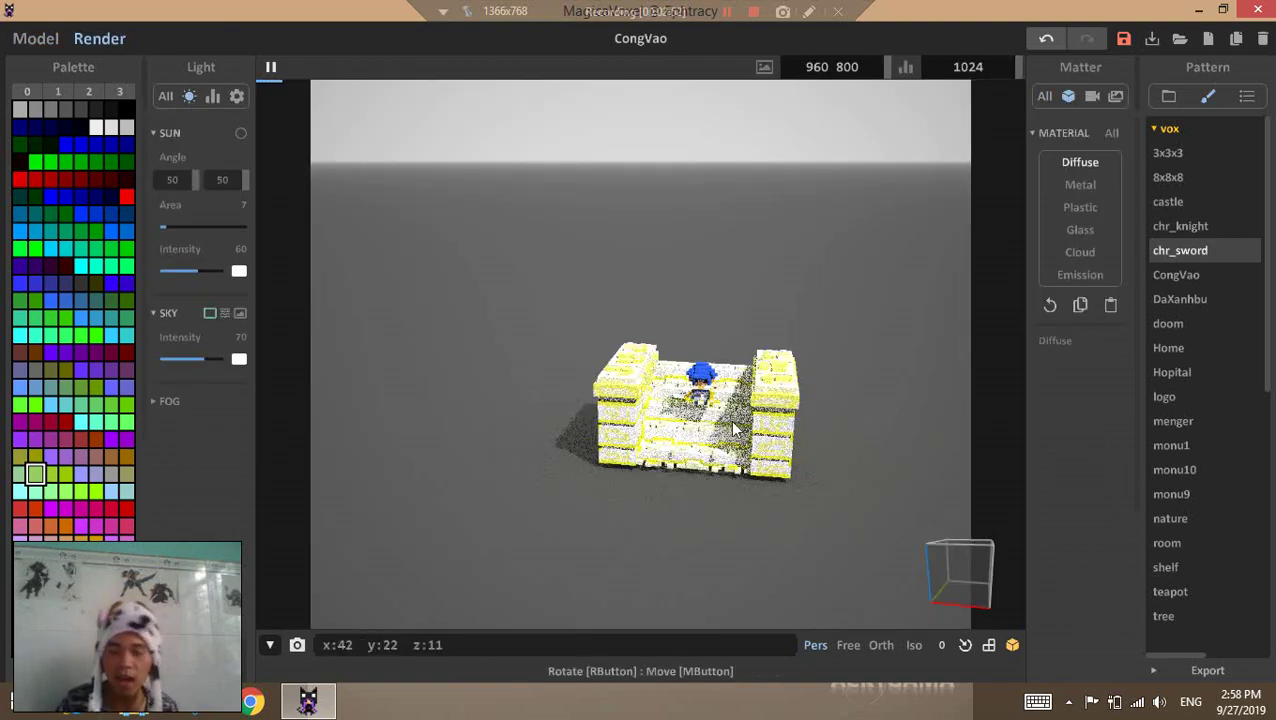
{"action": "right_click_drag", "start_coordinate": [806, 446], "coordinate": [610, 415]}
{"action": "right_click_drag", "start_coordinate": [798, 370], "coordinate": [616, 321]}
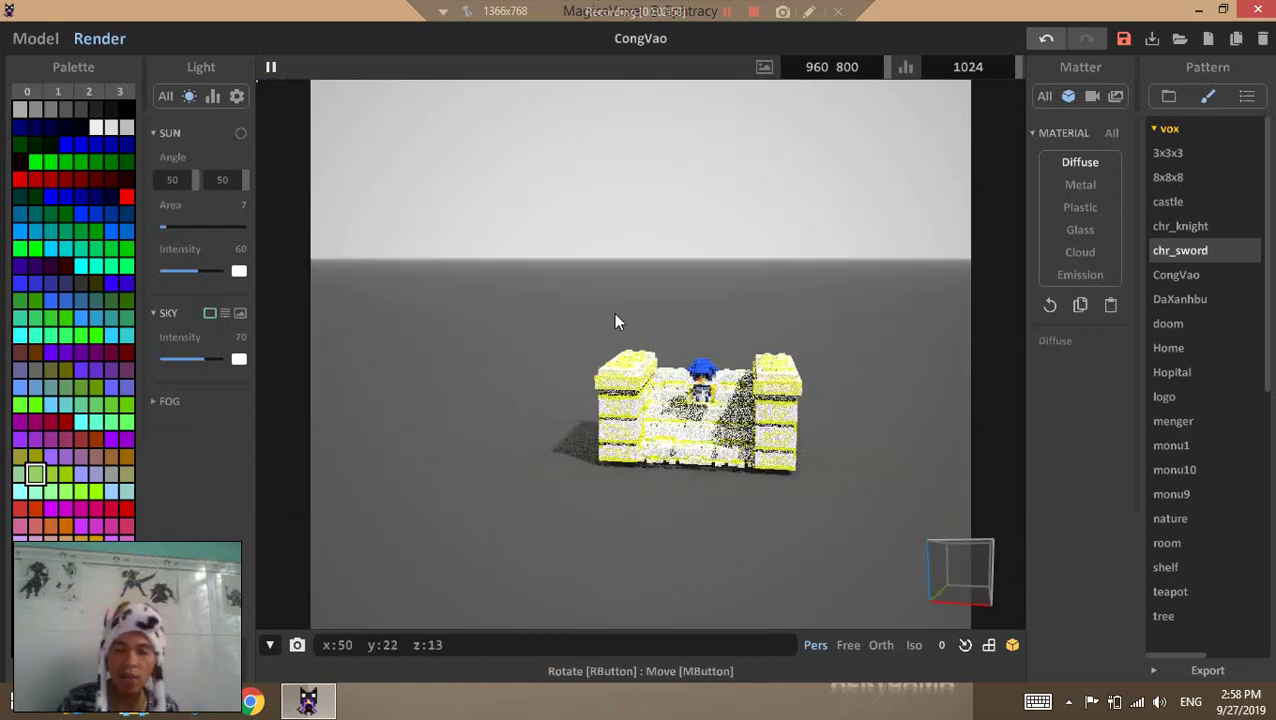
{"action": "left_click", "coordinate": [37, 40]}
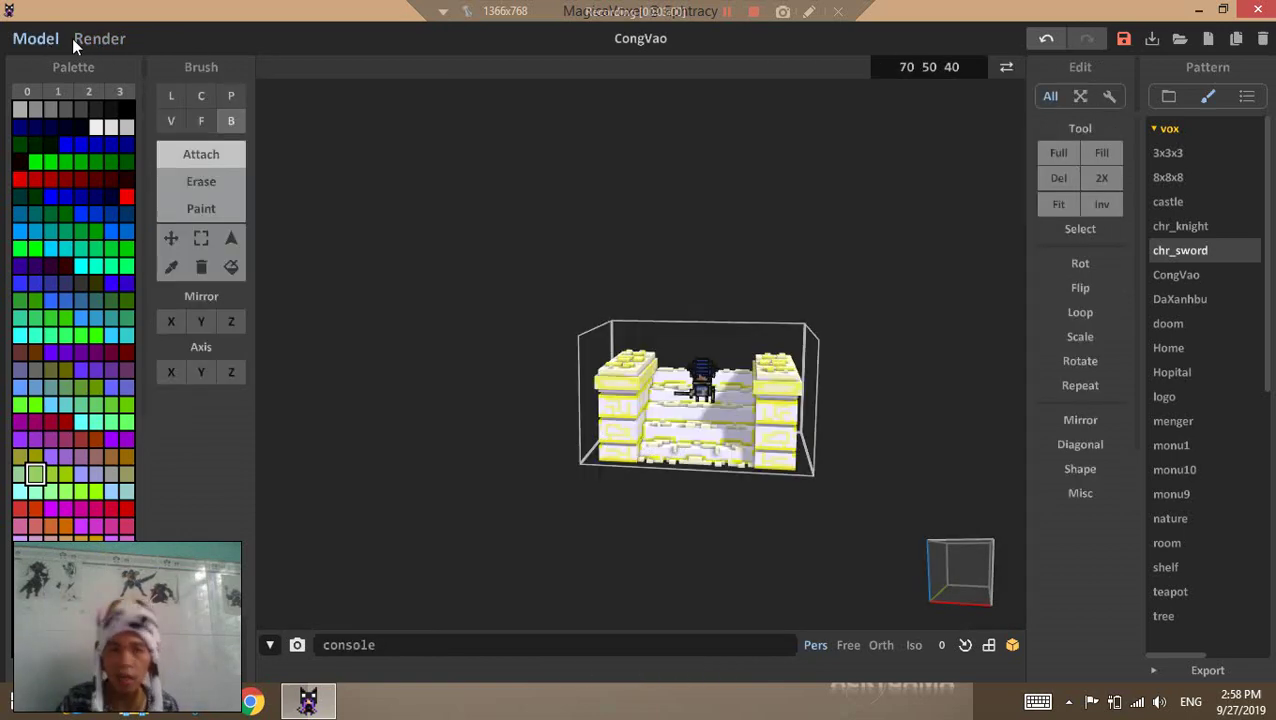
{"action": "left_click", "coordinate": [1005, 68]}
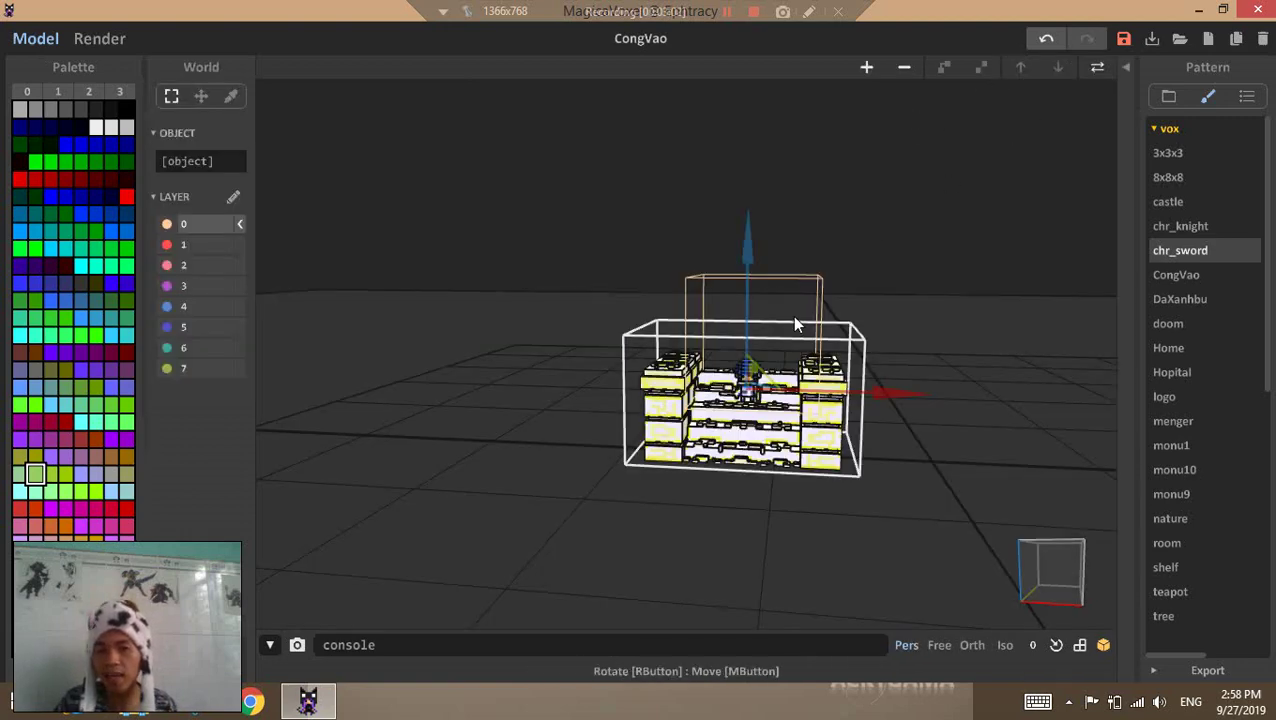
Open the gate for voxel editing, return to the world editor and show the object editing tools
{"action": "left_click", "coordinate": [1096, 68]}
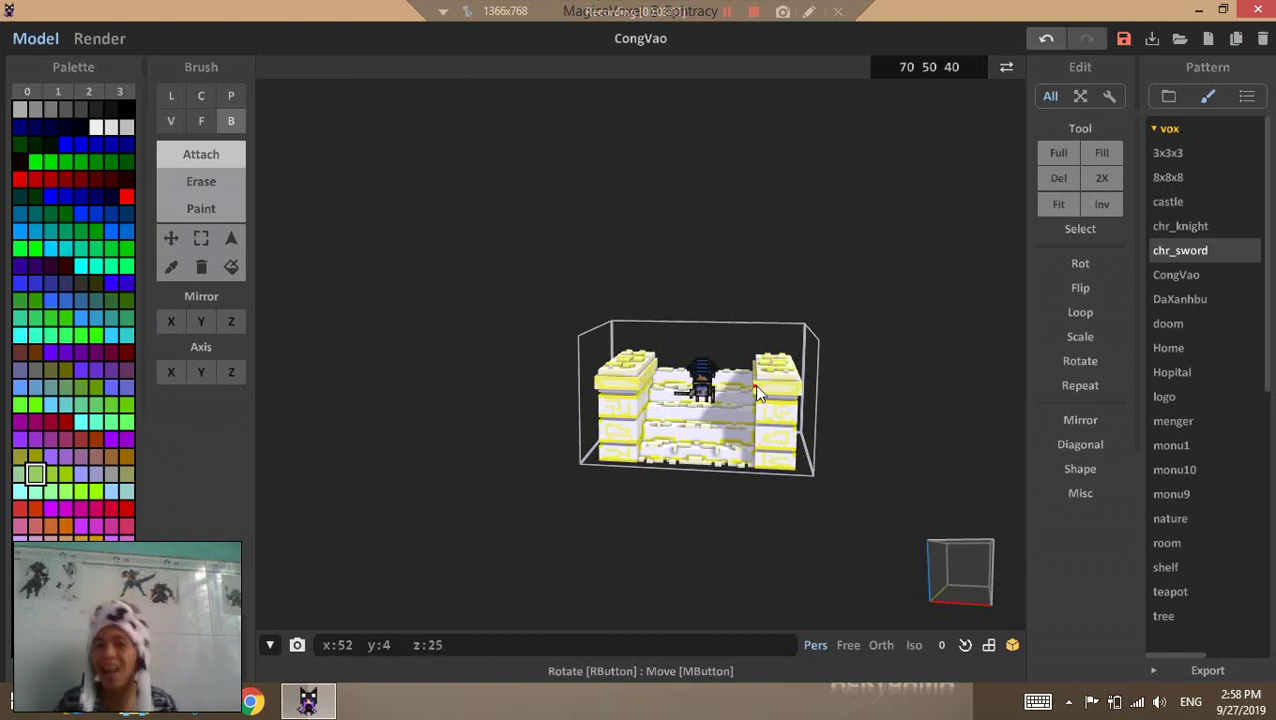
{"action": "right_click_drag", "start_coordinate": [797, 405], "coordinate": [817, 384]}
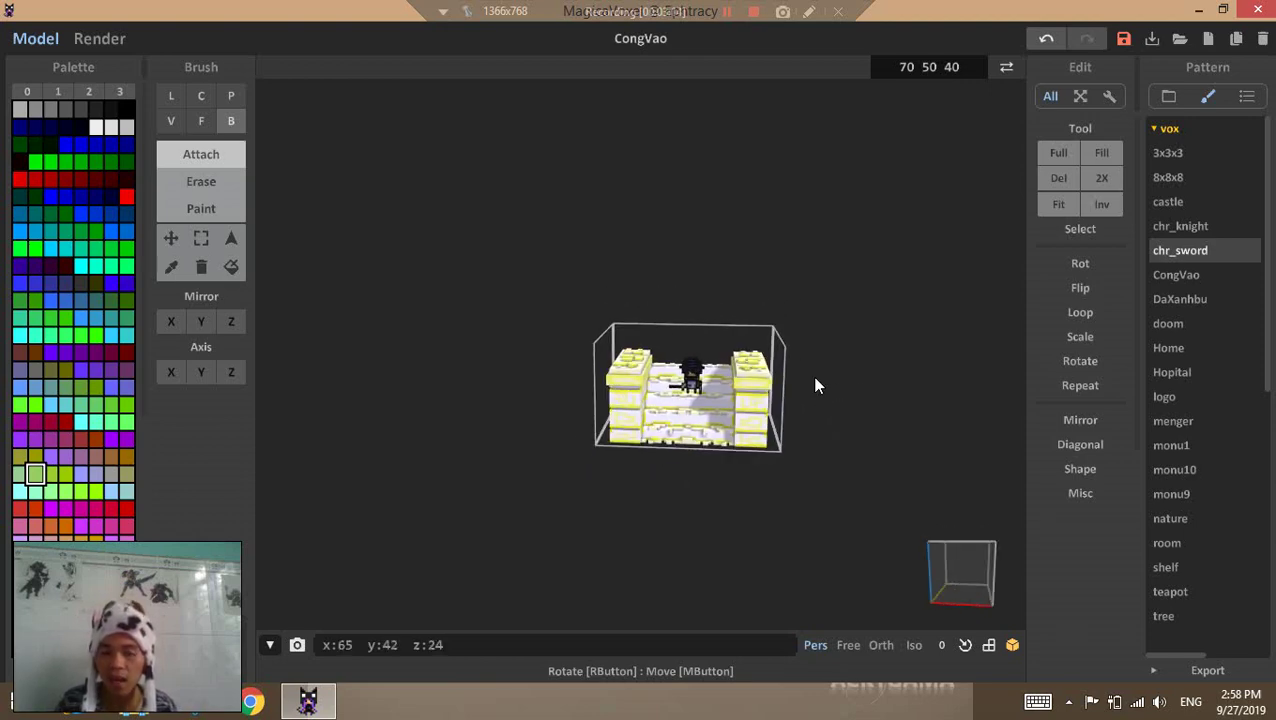
{"action": "scroll", "coordinate": [815, 385], "scroll_direction": "up", "scroll_amount": 2}
{"action": "left_click", "coordinate": [998, 69]}
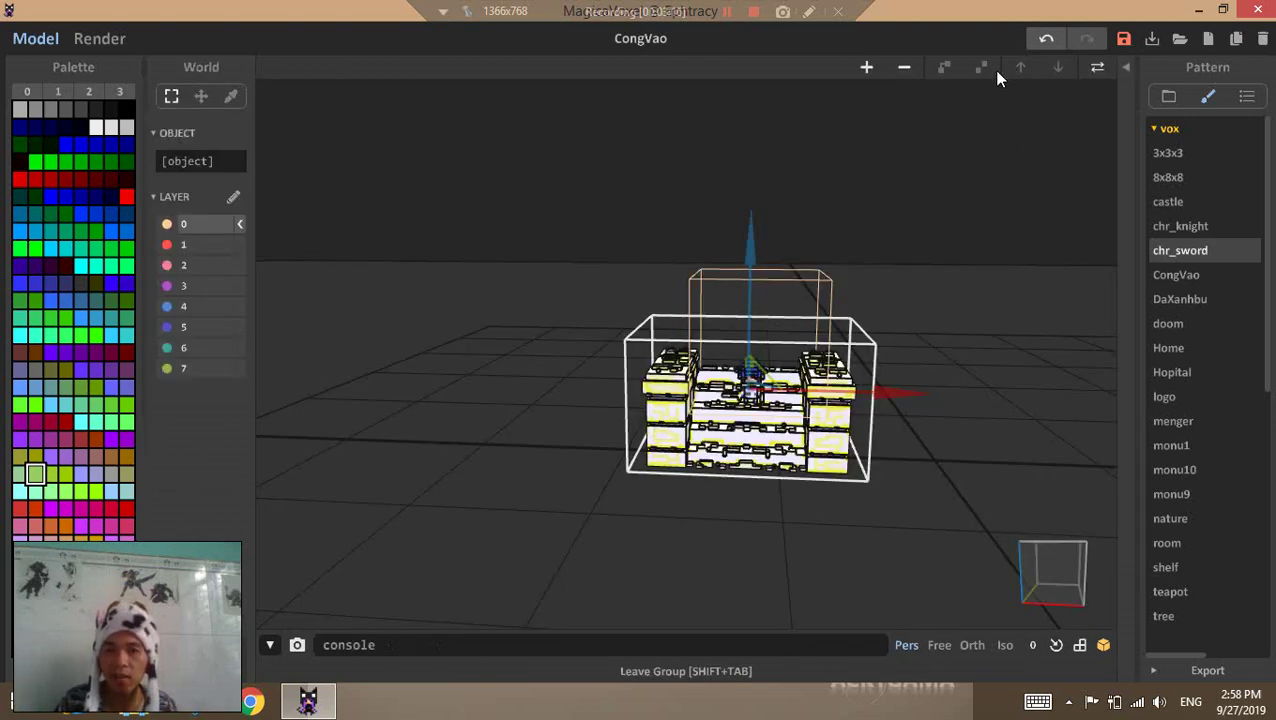
{"action": "left_click", "coordinate": [1122, 67]}
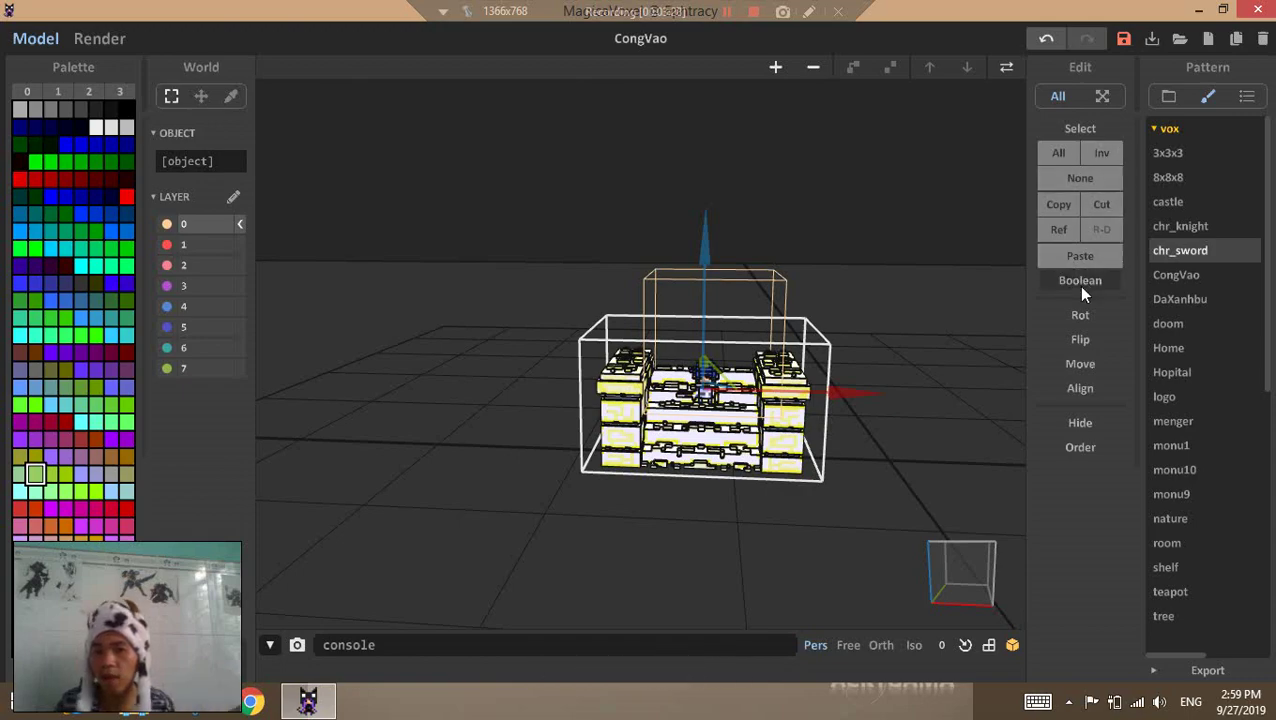
Rotate the gate about the Y axis in 90-degree increments through a full turn
{"action": "right_click_drag", "start_coordinate": [787, 410], "coordinate": [857, 396]}
{"action": "left_click", "coordinate": [1075, 315]}
{"action": "right_click_drag", "start_coordinate": [958, 347], "coordinate": [1001, 379]}
{"action": "left_click", "coordinate": [1081, 339]}
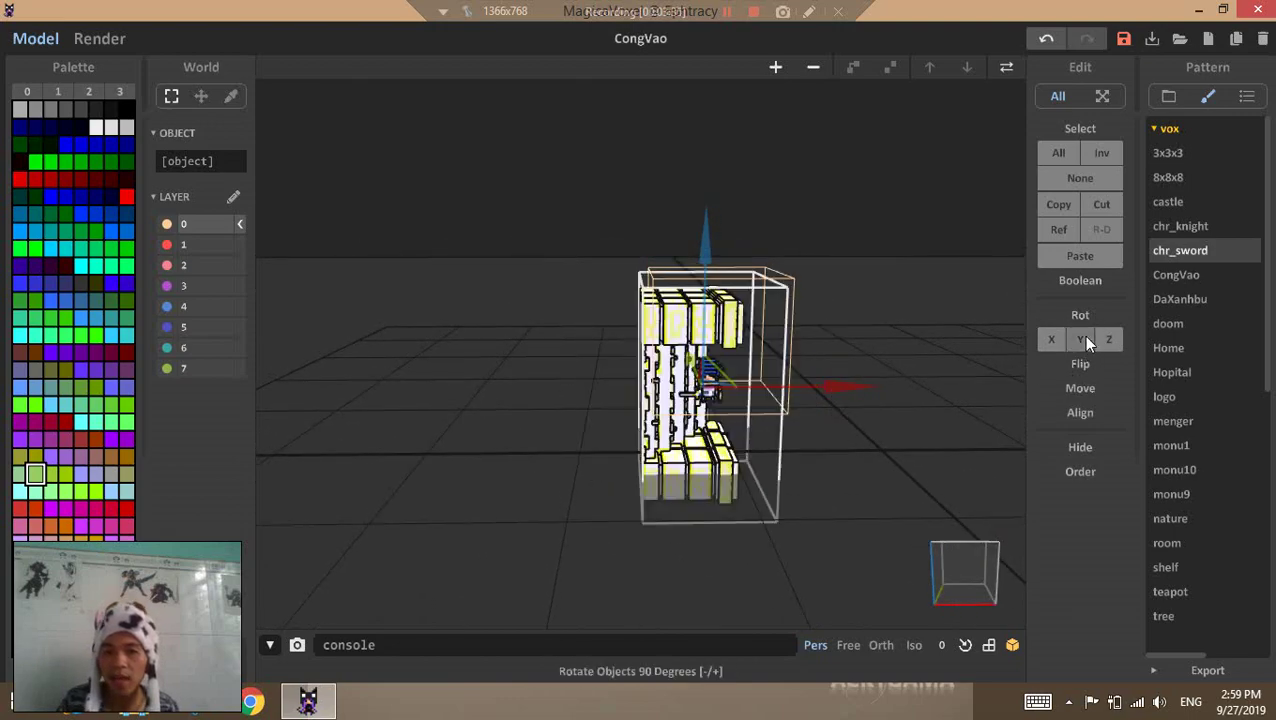
{"action": "left_click", "coordinate": [1081, 339]}
{"action": "left_click", "coordinate": [1081, 339]}
{"action": "left_click", "coordinate": [1081, 339]}
{"action": "left_click", "coordinate": [1085, 341]}
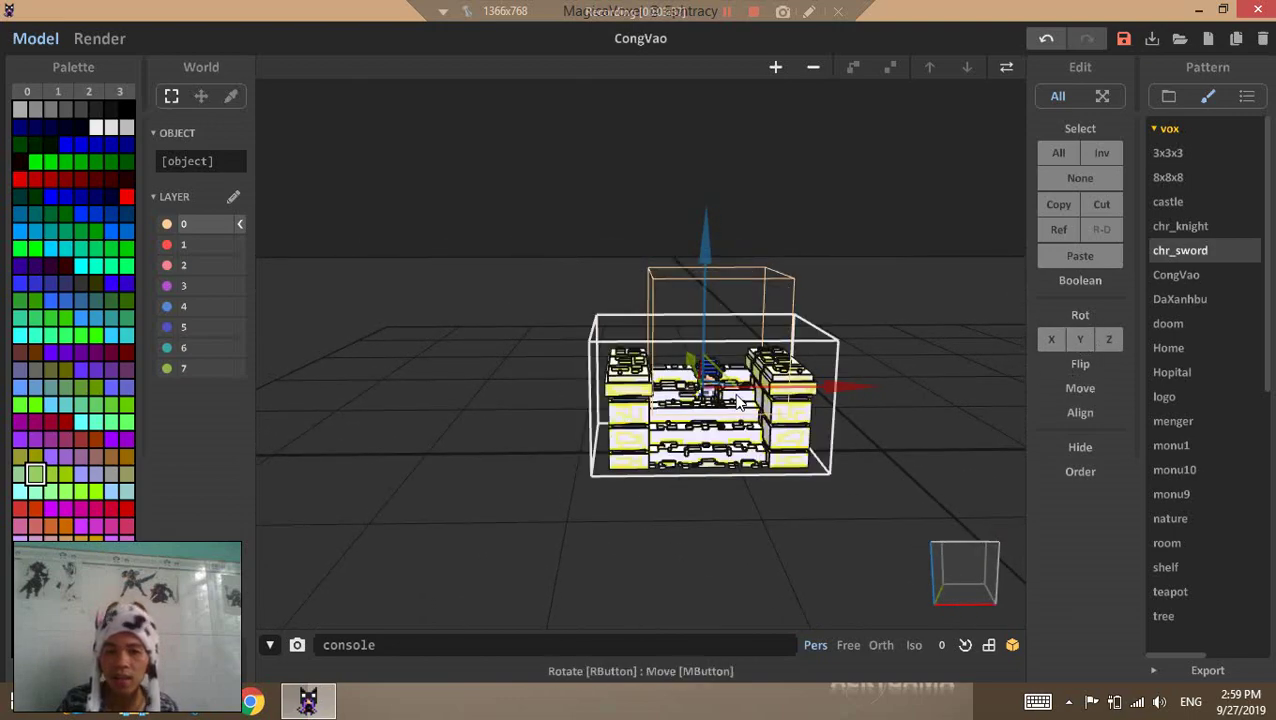
Move the gate along negative X clear of the figure and rotate it through another full turn about Y
{"action": "left_click_drag", "start_coordinate": [804, 383], "coordinate": [598, 392]}
{"action": "right_click_drag", "start_coordinate": [1010, 376], "coordinate": [1048, 324]}
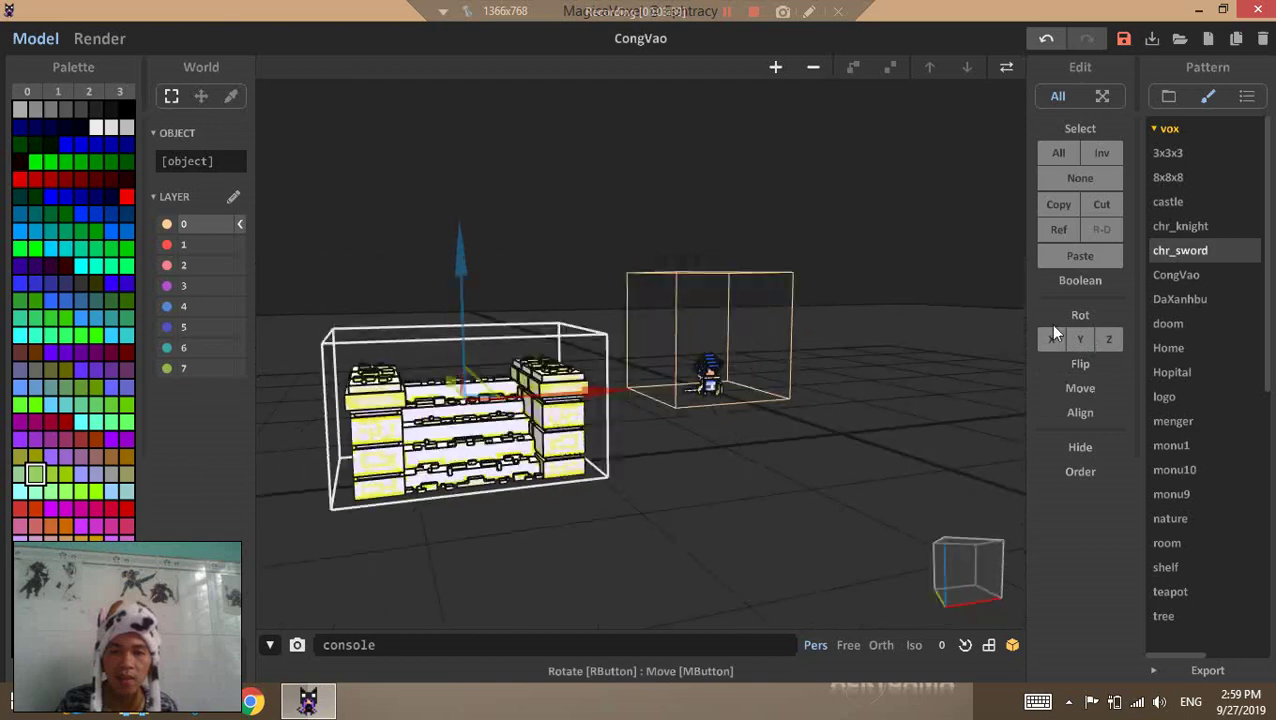
{"action": "left_click", "coordinate": [1080, 338]}
{"action": "left_click", "coordinate": [1080, 338]}
{"action": "left_click", "coordinate": [1081, 337]}
{"action": "left_click", "coordinate": [1081, 337]}
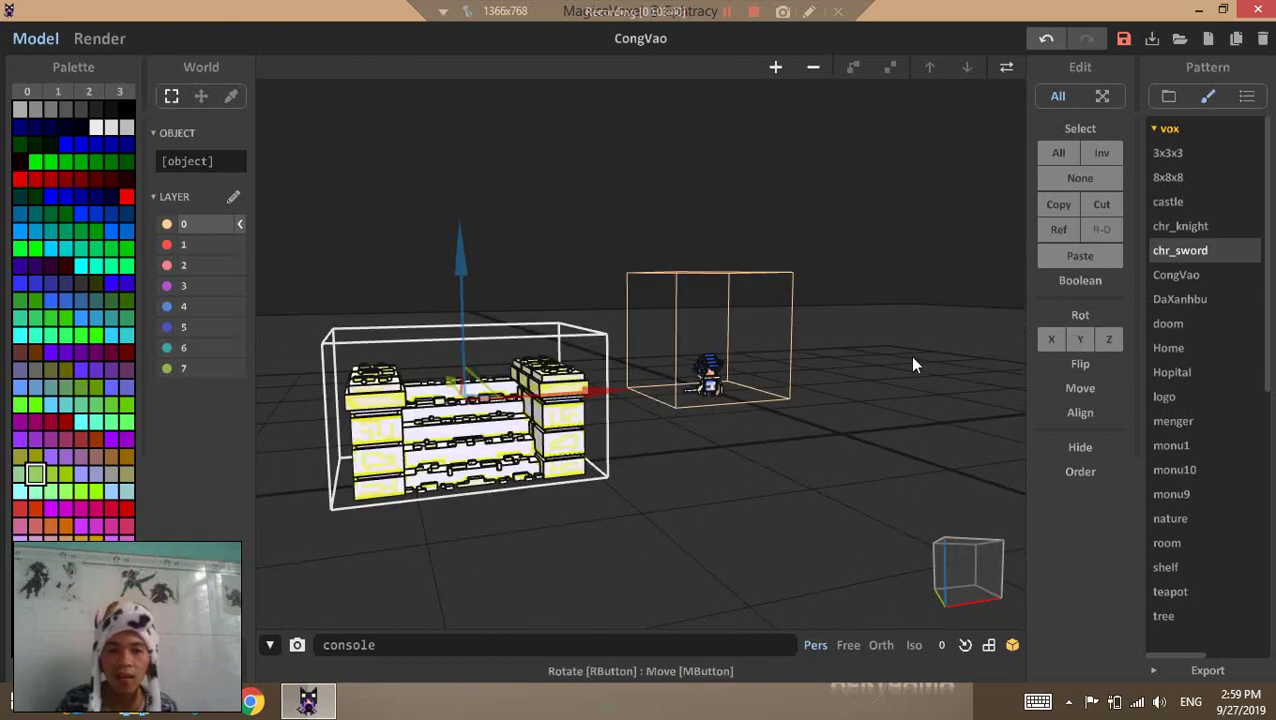
Rotate the gate about the X axis in 90-degree increments through a full turn
{"action": "right_click_drag", "start_coordinate": [912, 357], "coordinate": [1041, 351]}
{"action": "left_click", "coordinate": [1046, 343]}
{"action": "left_click", "coordinate": [1045, 343]}
{"action": "left_click", "coordinate": [1044, 344]}
{"action": "left_click", "coordinate": [1043, 345]}
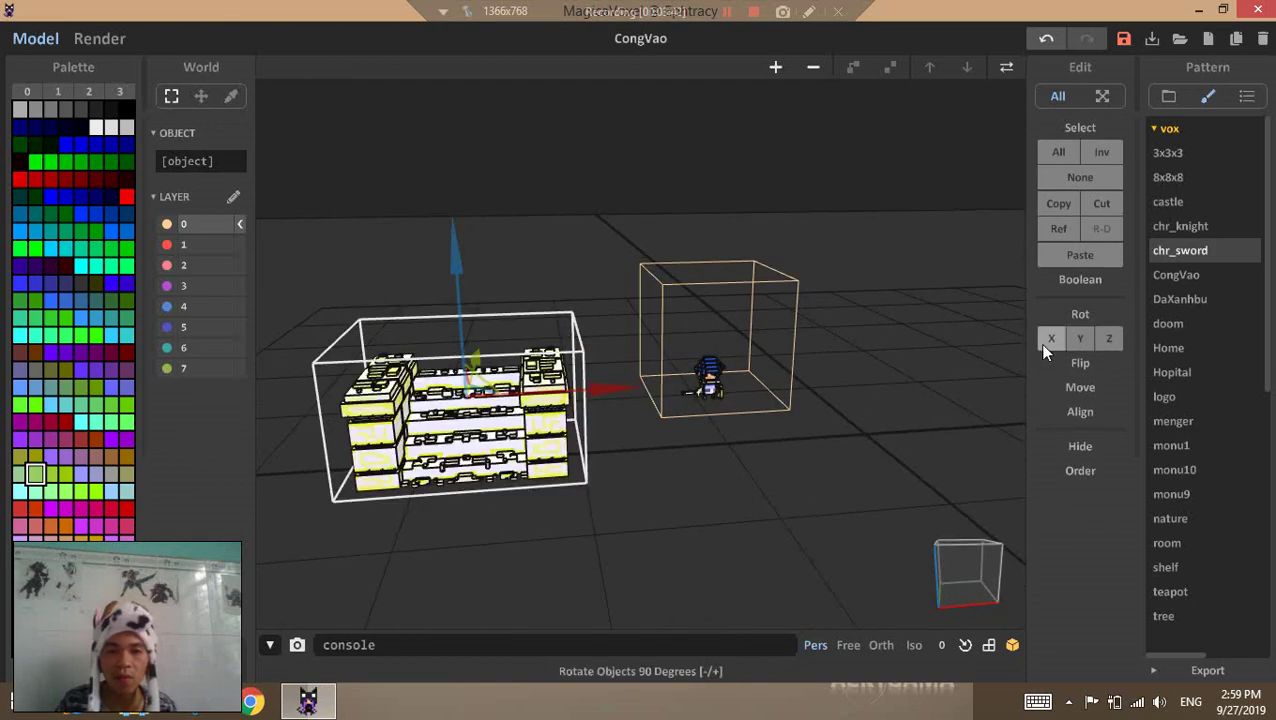
Select the gate and the figure's object together and rotate both about X in 90-degree increments through several full turns
{"action": "left_click", "coordinate": [751, 497]}
{"action": "left_click_drag", "start_coordinate": [294, 202], "coordinate": [837, 544]}
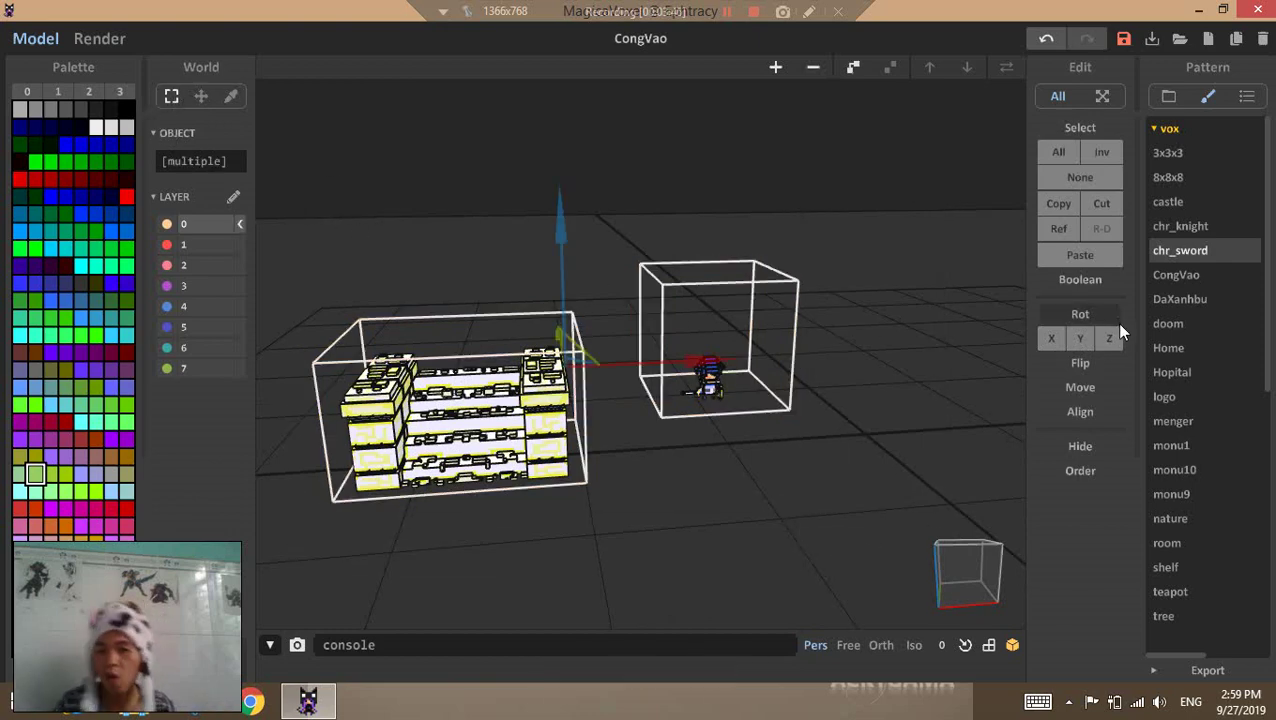
{"action": "left_click", "coordinate": [1051, 339]}
{"action": "left_click", "coordinate": [1051, 339]}
{"action": "left_click", "coordinate": [1051, 339]}
{"action": "left_click", "coordinate": [1051, 339]}
{"action": "left_click", "coordinate": [1051, 339]}
{"action": "left_click", "coordinate": [1051, 339]}
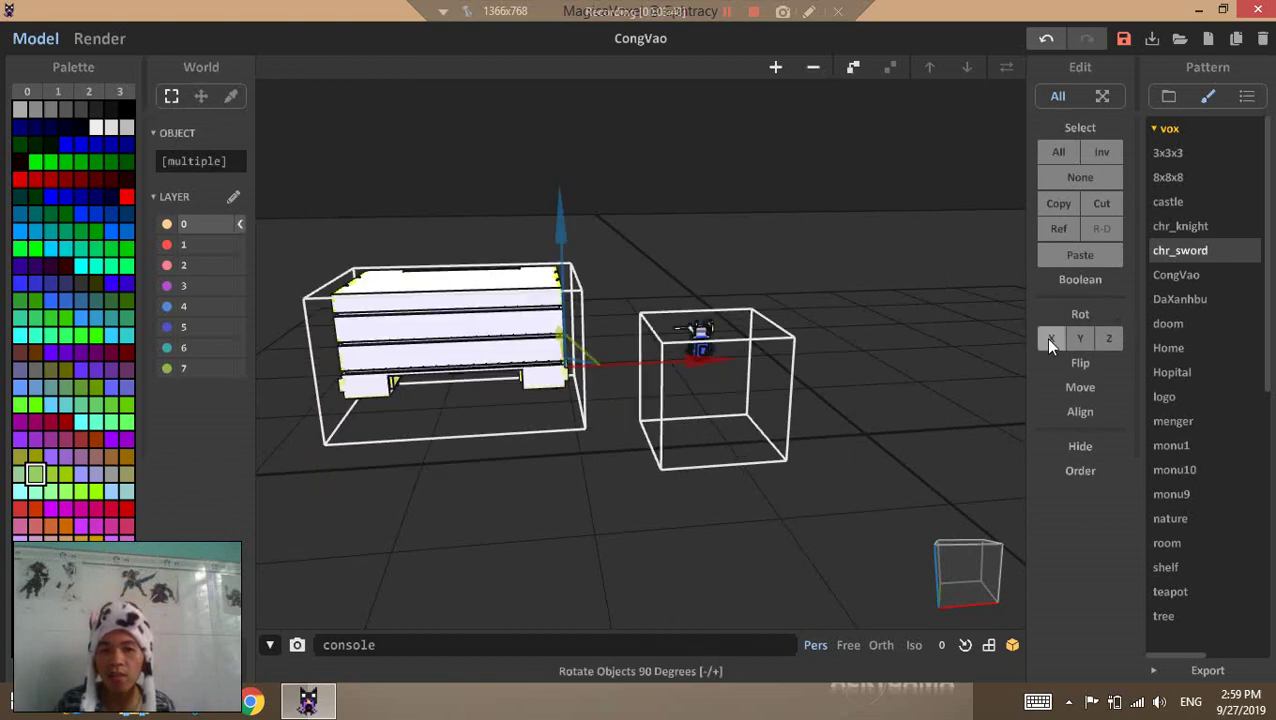
{"action": "left_click", "coordinate": [1051, 339]}
{"action": "left_click", "coordinate": [1051, 339]}
{"action": "left_click", "coordinate": [1051, 339]}
{"action": "left_click", "coordinate": [1051, 339]}
{"action": "left_click", "coordinate": [1051, 339]}
{"action": "left_click", "coordinate": [1051, 339]}
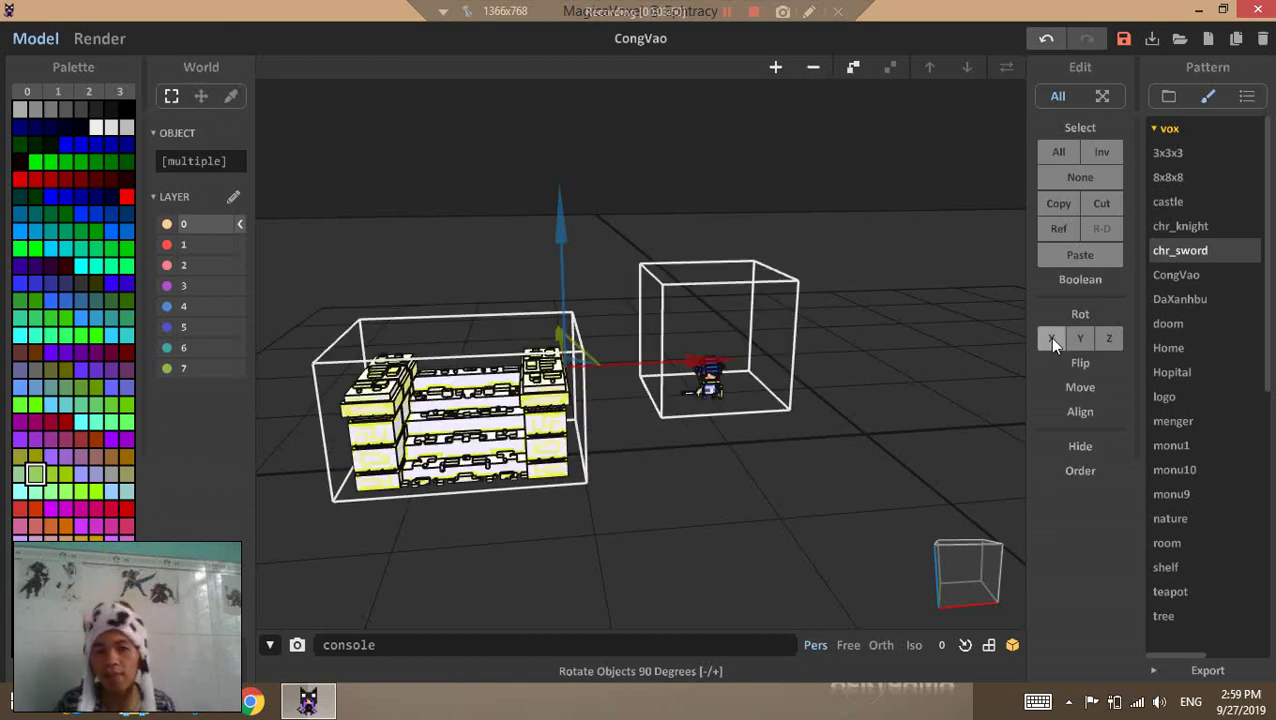
Open the gate and the figure's object individually for voxel editing, returning to the world editor each time
{"action": "right_click_drag", "start_coordinate": [803, 351], "coordinate": [811, 358]}
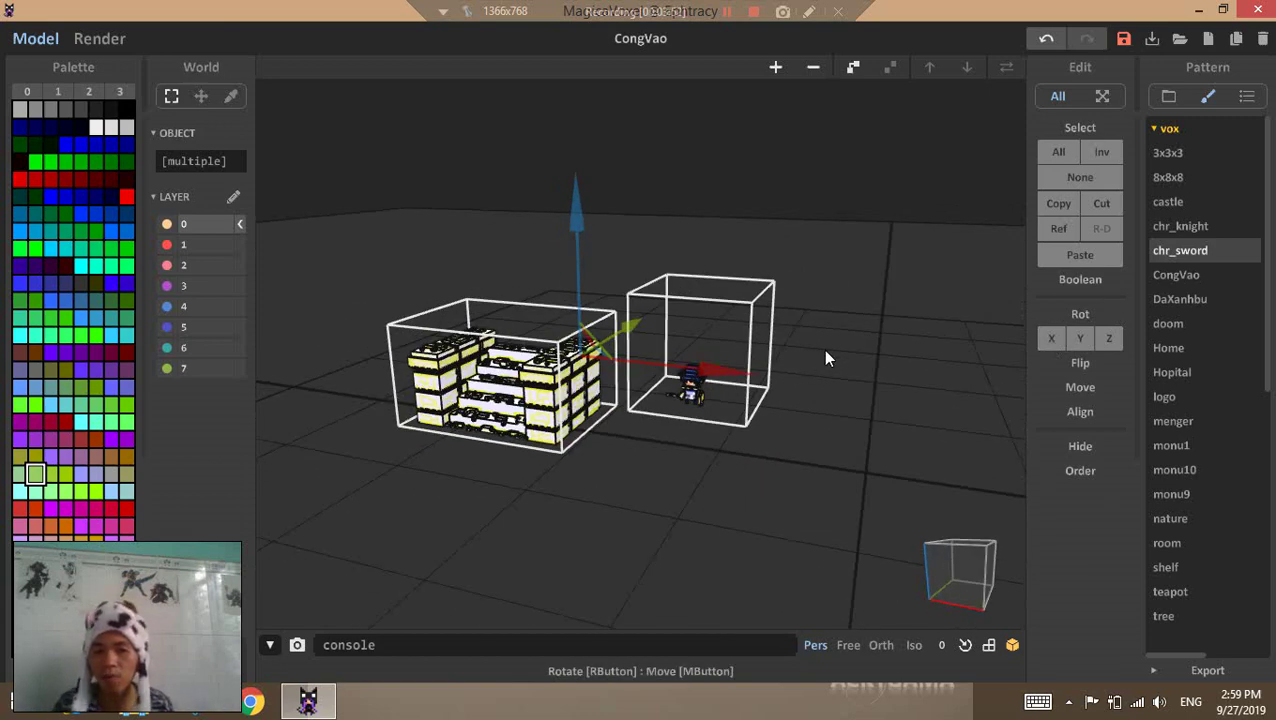
{"action": "left_click", "coordinate": [919, 156]}
{"action": "left_click", "coordinate": [514, 396]}
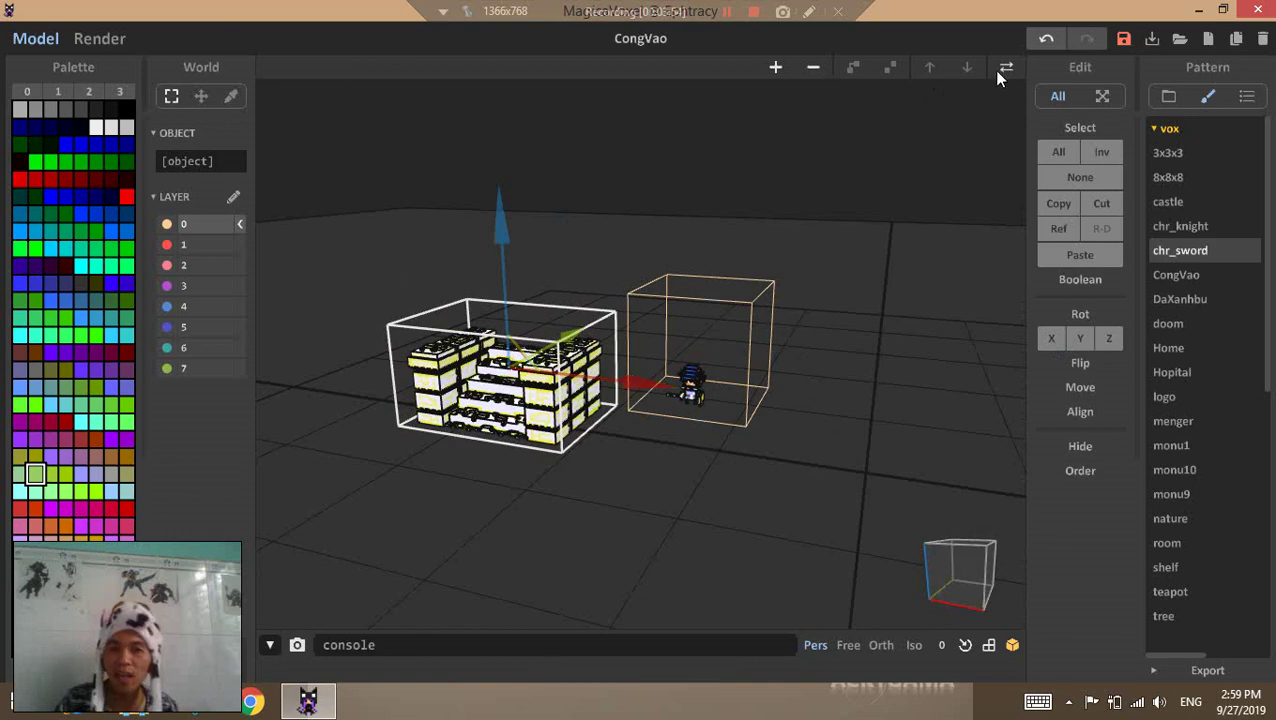
{"action": "left_click", "coordinate": [1003, 72]}
{"action": "left_click", "coordinate": [1005, 67]}
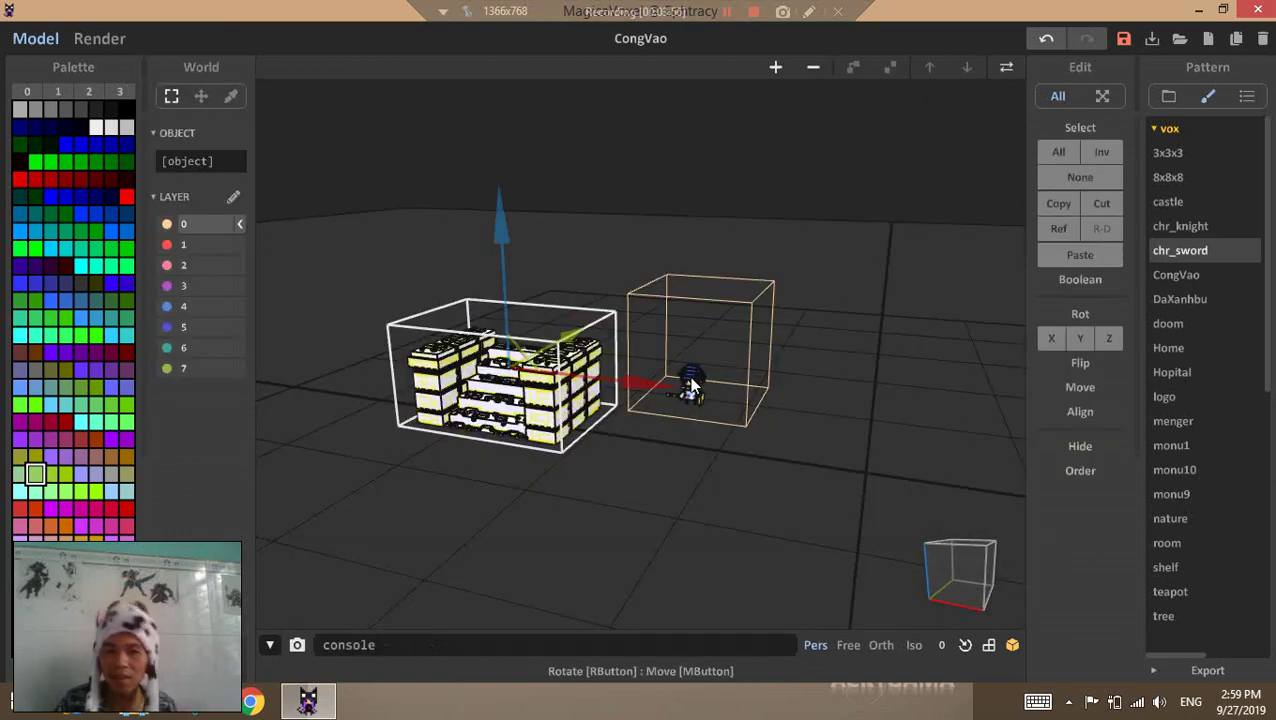
{"action": "left_click", "coordinate": [690, 386]}
{"action": "left_click", "coordinate": [1006, 67]}
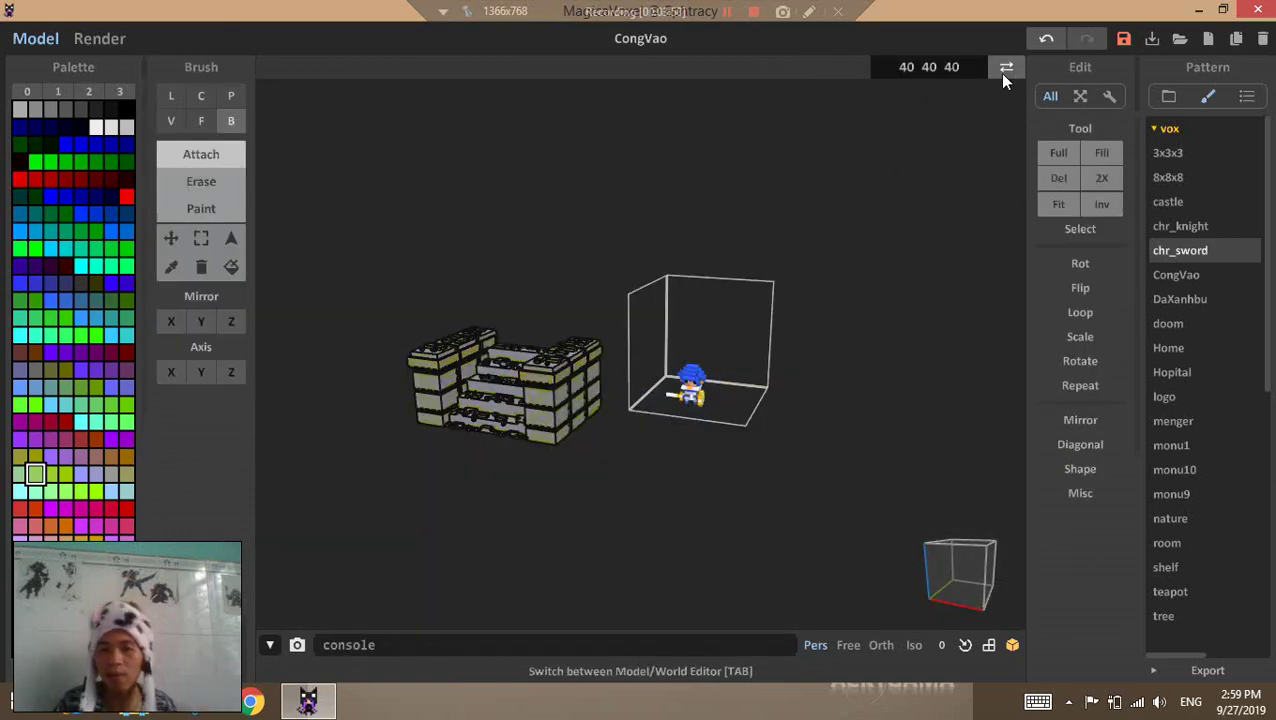
{"action": "left_click", "coordinate": [1003, 67]}
Select both objects together and rotate them in 90-degree increments through a full turn about Z and another about X
{"action": "left_click", "coordinate": [748, 549]}
{"action": "left_click_drag", "start_coordinate": [342, 187], "coordinate": [885, 529]}
{"action": "left_click", "coordinate": [1108, 337]}
{"action": "left_click", "coordinate": [1109, 335]}
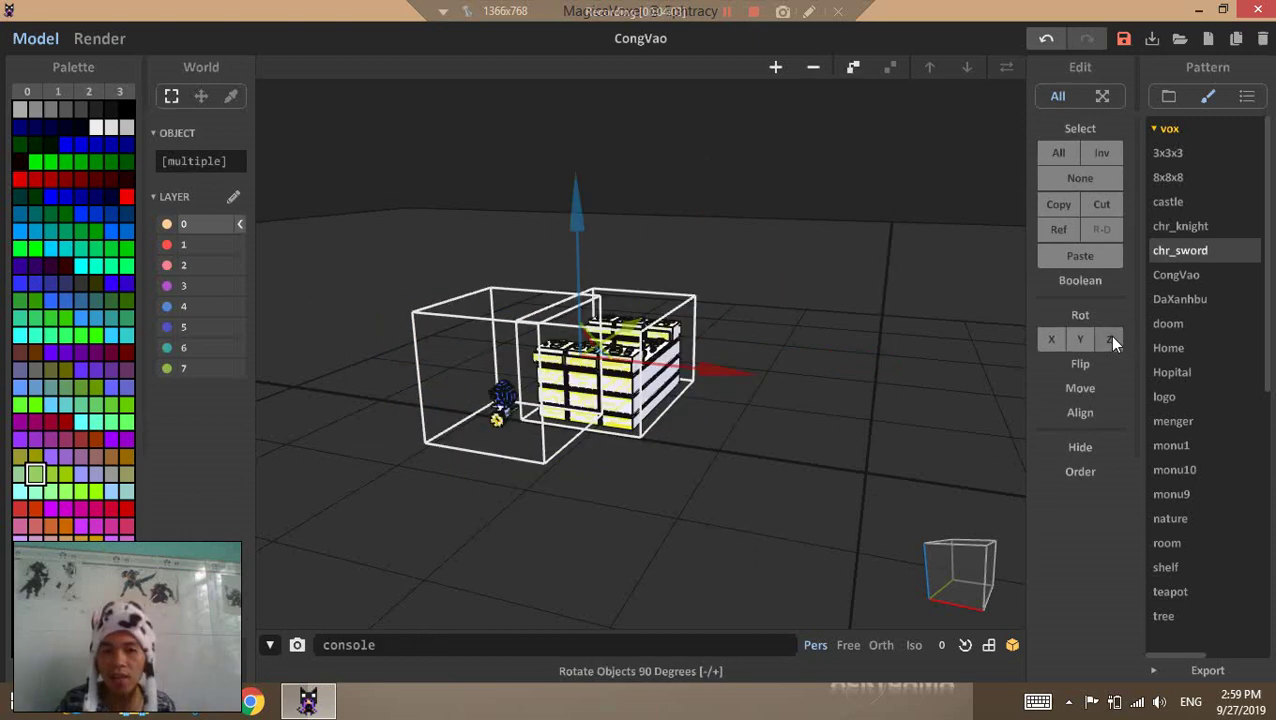
{"action": "left_click", "coordinate": [1109, 335]}
{"action": "left_click", "coordinate": [1100, 338]}
{"action": "left_click", "coordinate": [1057, 337]}
{"action": "left_click", "coordinate": [1054, 338]}
{"action": "left_click", "coordinate": [1055, 340]}
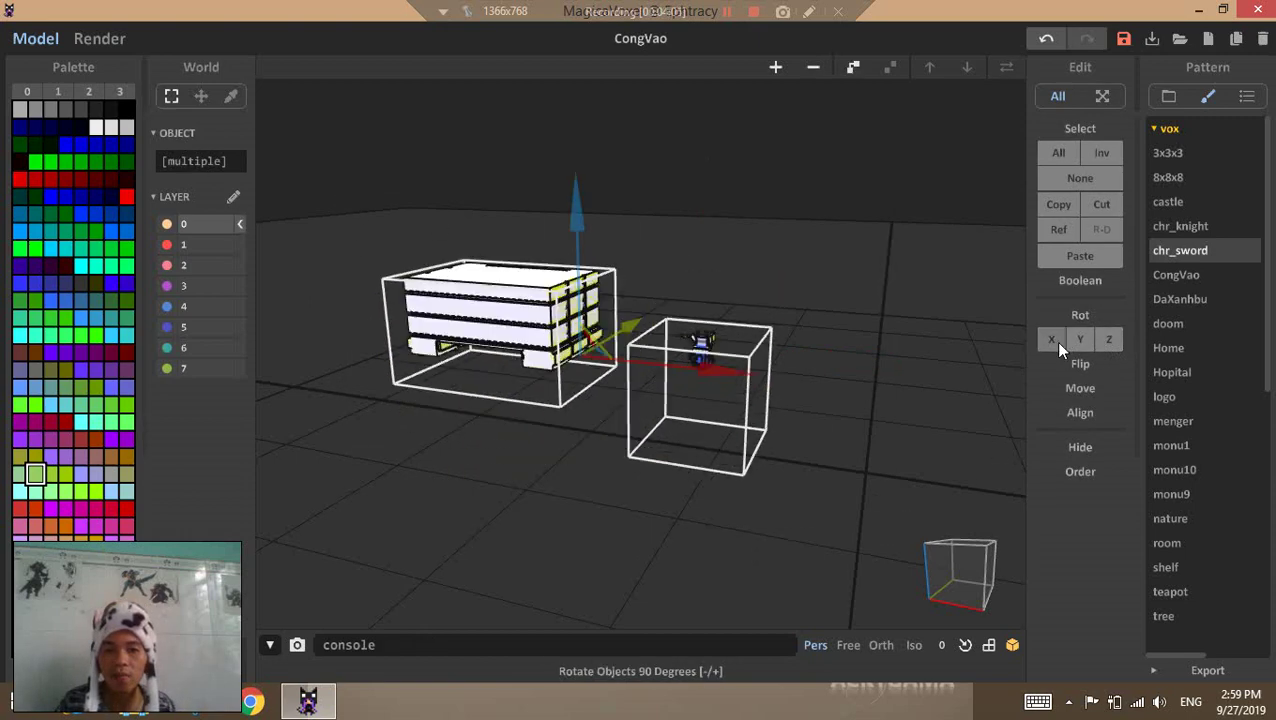
{"action": "left_click", "coordinate": [1056, 342]}
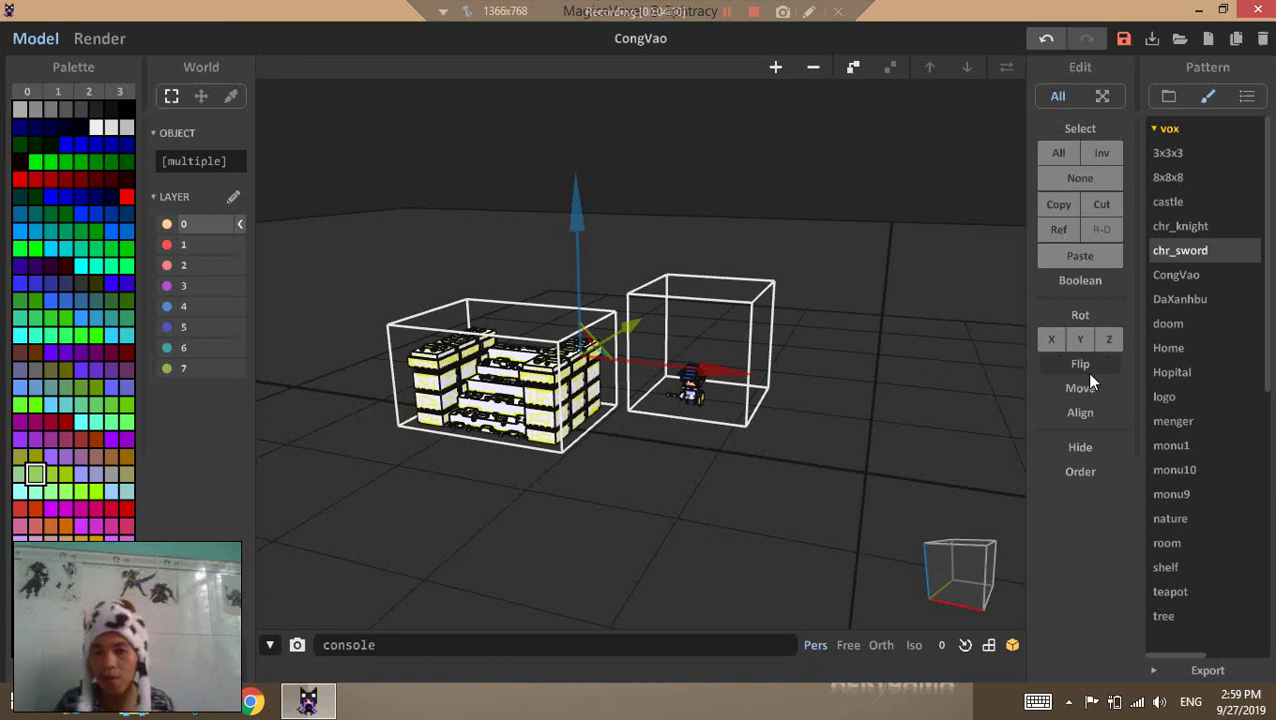
Flip both selected objects back and forth along the X and Y axes
{"action": "left_click", "coordinate": [1088, 377]}
{"action": "left_click", "coordinate": [1053, 389]}
{"action": "left_click", "coordinate": [1053, 389]}
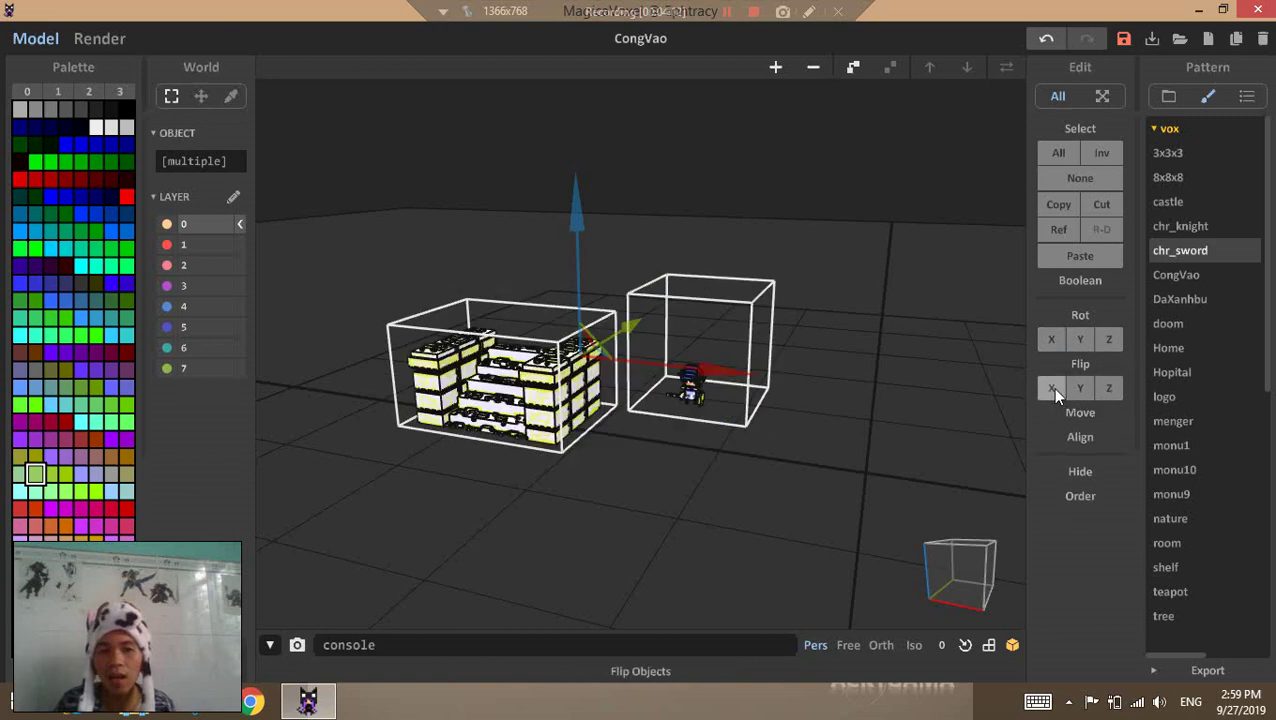
{"action": "left_click", "coordinate": [1055, 391]}
{"action": "left_click", "coordinate": [1077, 390]}
{"action": "left_click", "coordinate": [1053, 391]}
{"action": "left_click", "coordinate": [1053, 391]}
{"action": "left_click", "coordinate": [1053, 391]}
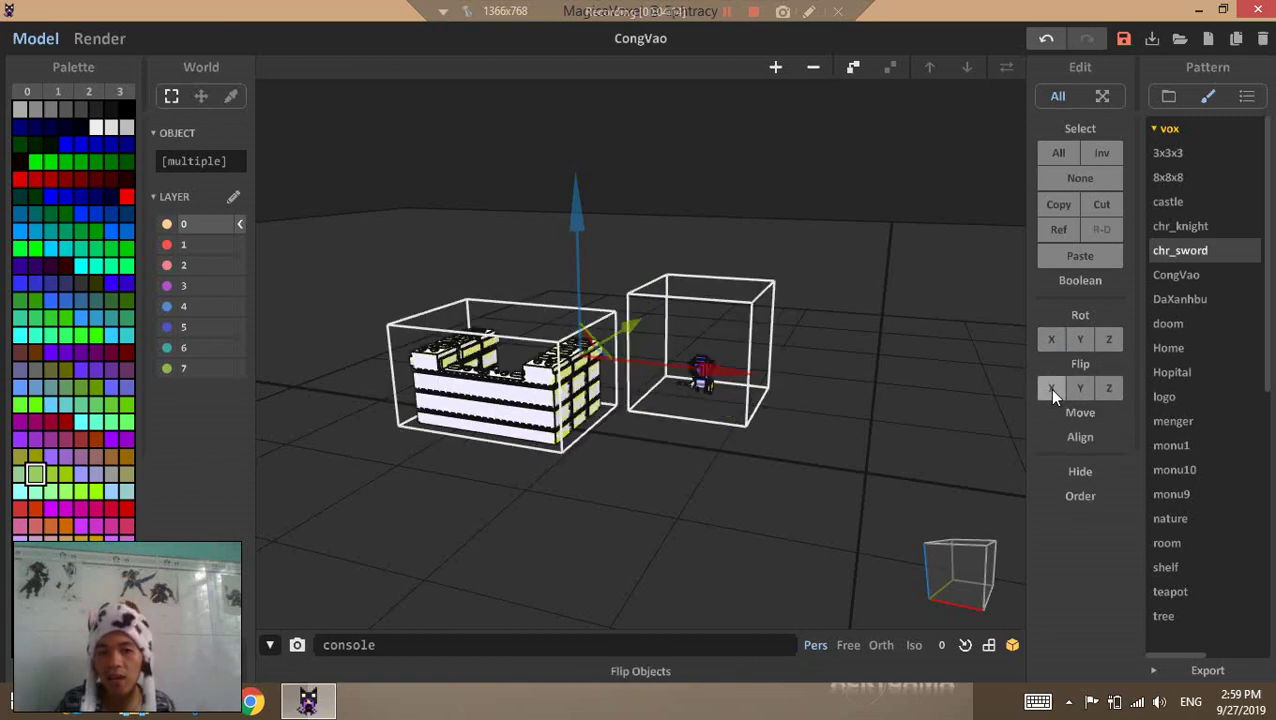
{"action": "left_click", "coordinate": [1080, 389]}
Move both selected objects several increments along positive X and a couple back along negative X
{"action": "left_click", "coordinate": [1085, 412]}
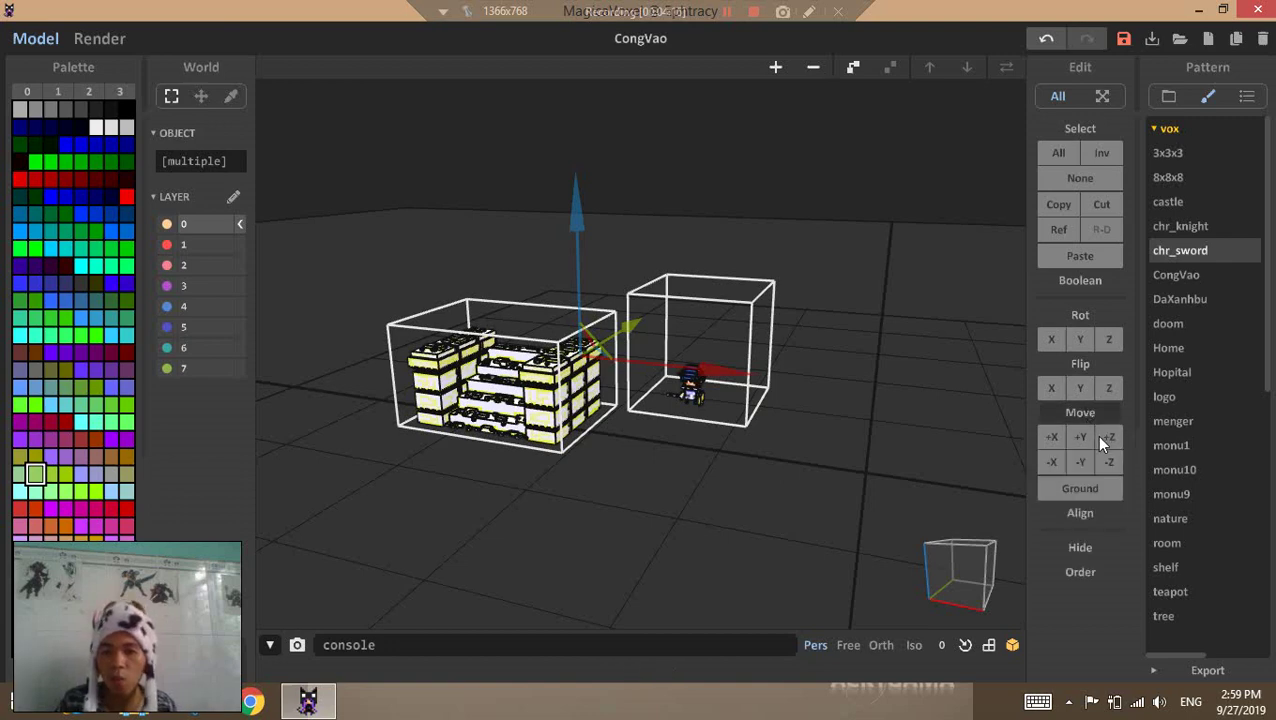
{"action": "left_click", "coordinate": [1050, 436]}
{"action": "left_click", "coordinate": [1050, 436]}
{"action": "left_click", "coordinate": [1050, 436]}
{"action": "left_click", "coordinate": [1050, 436]}
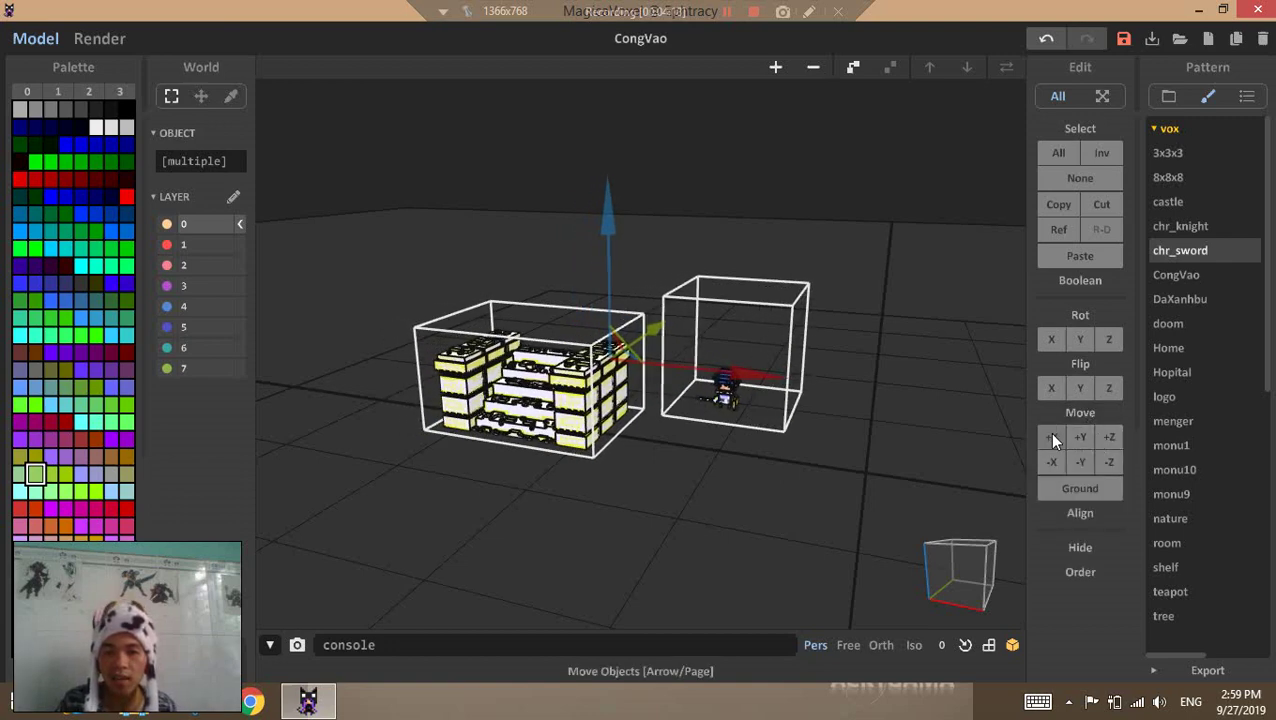
{"action": "left_click", "coordinate": [1050, 436]}
{"action": "left_click", "coordinate": [1048, 461]}
{"action": "left_click", "coordinate": [1048, 461]}
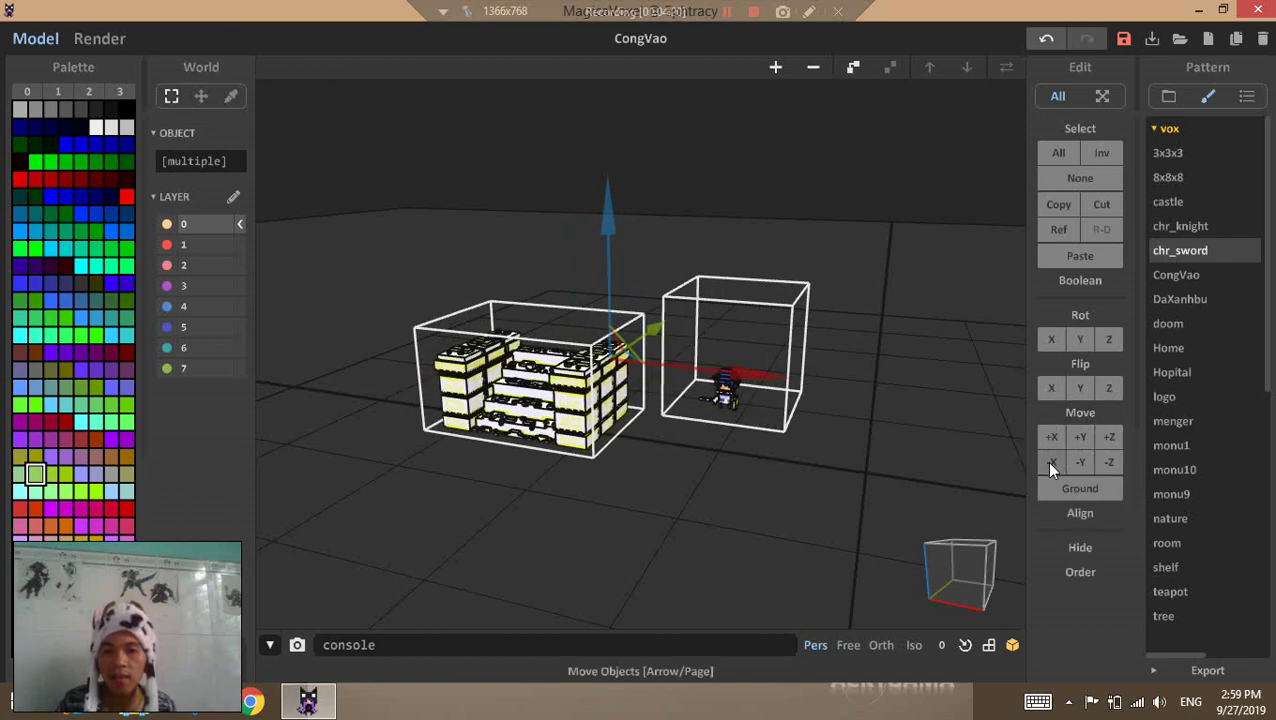
Move both selected objects in increments along negative X, along Y in both directions, and down and up along Z
{"action": "left_click", "coordinate": [1050, 464]}
{"action": "left_click", "coordinate": [1075, 439]}
{"action": "left_click", "coordinate": [1075, 439]}
{"action": "left_click", "coordinate": [1075, 439]}
{"action": "left_click", "coordinate": [1076, 462]}
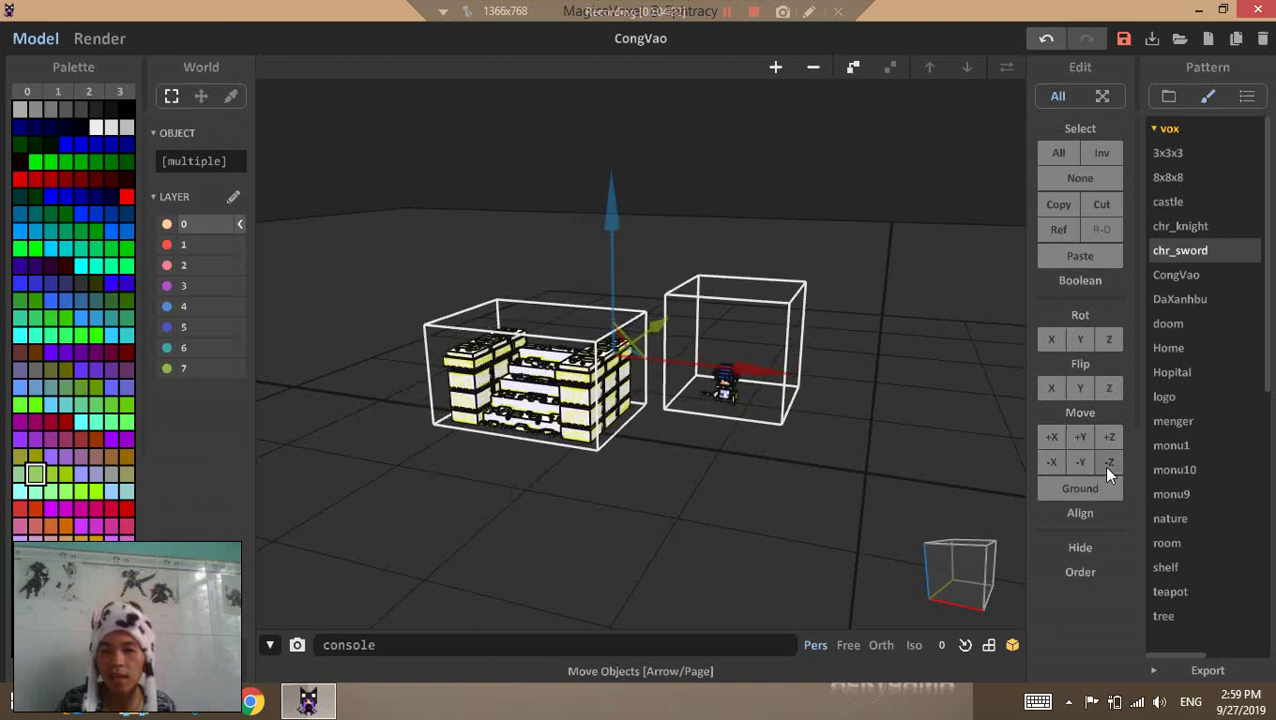
{"action": "left_click", "coordinate": [1103, 466]}
{"action": "left_click", "coordinate": [1103, 466]}
{"action": "left_click", "coordinate": [1109, 437]}
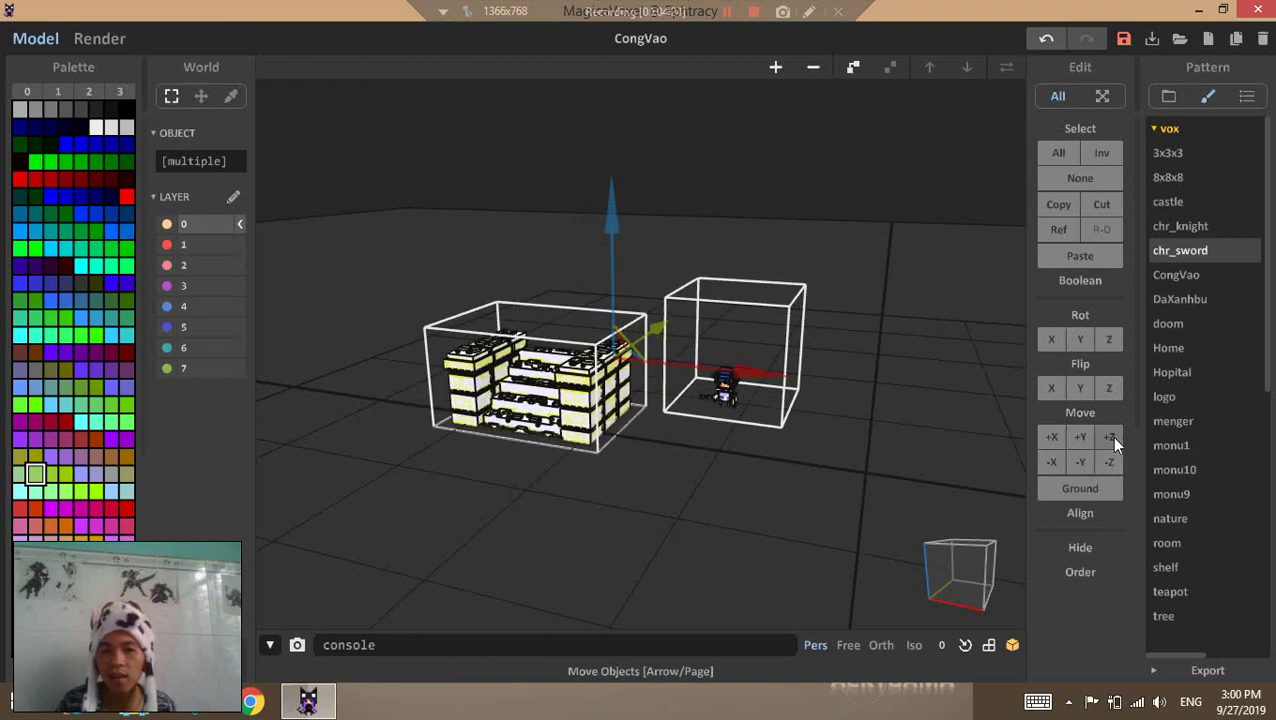
{"action": "left_click", "coordinate": [1108, 439]}
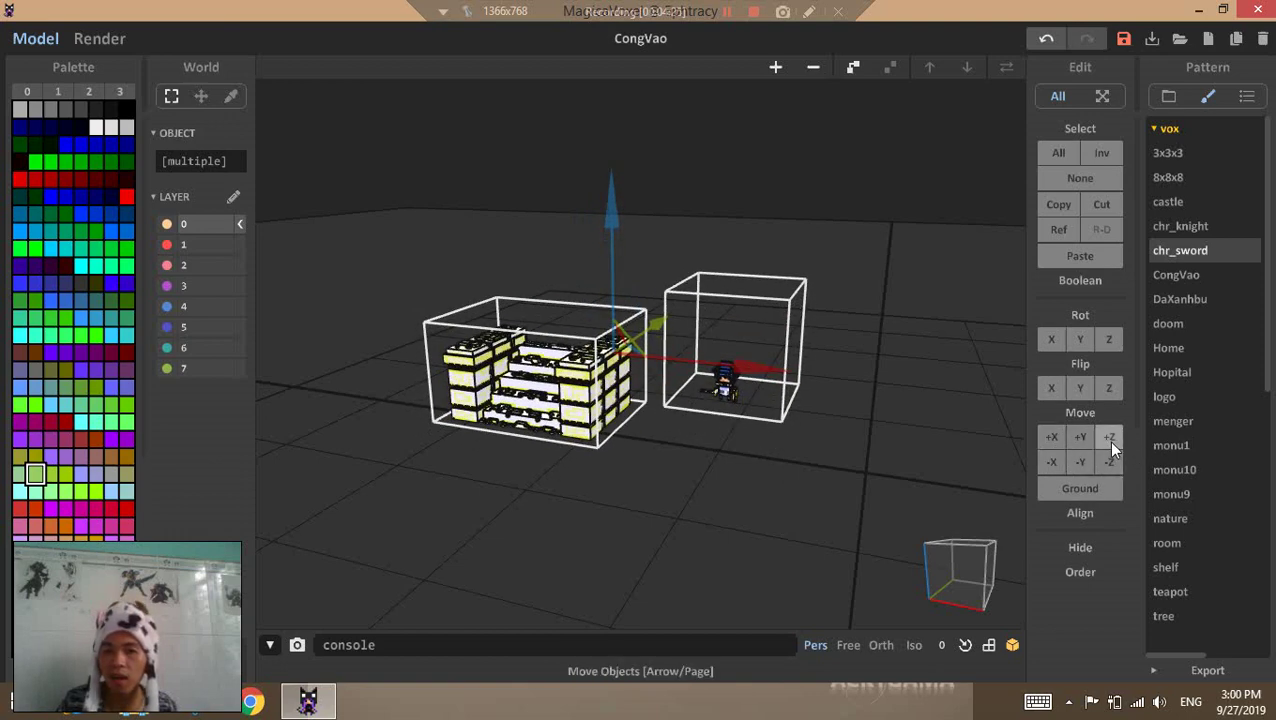
Set both selected objects on the ground, shift them together along the Z axis, and ground them again
{"action": "left_click", "coordinate": [1097, 492]}
{"action": "right_click_drag", "start_coordinate": [811, 461], "coordinate": [716, 500]}
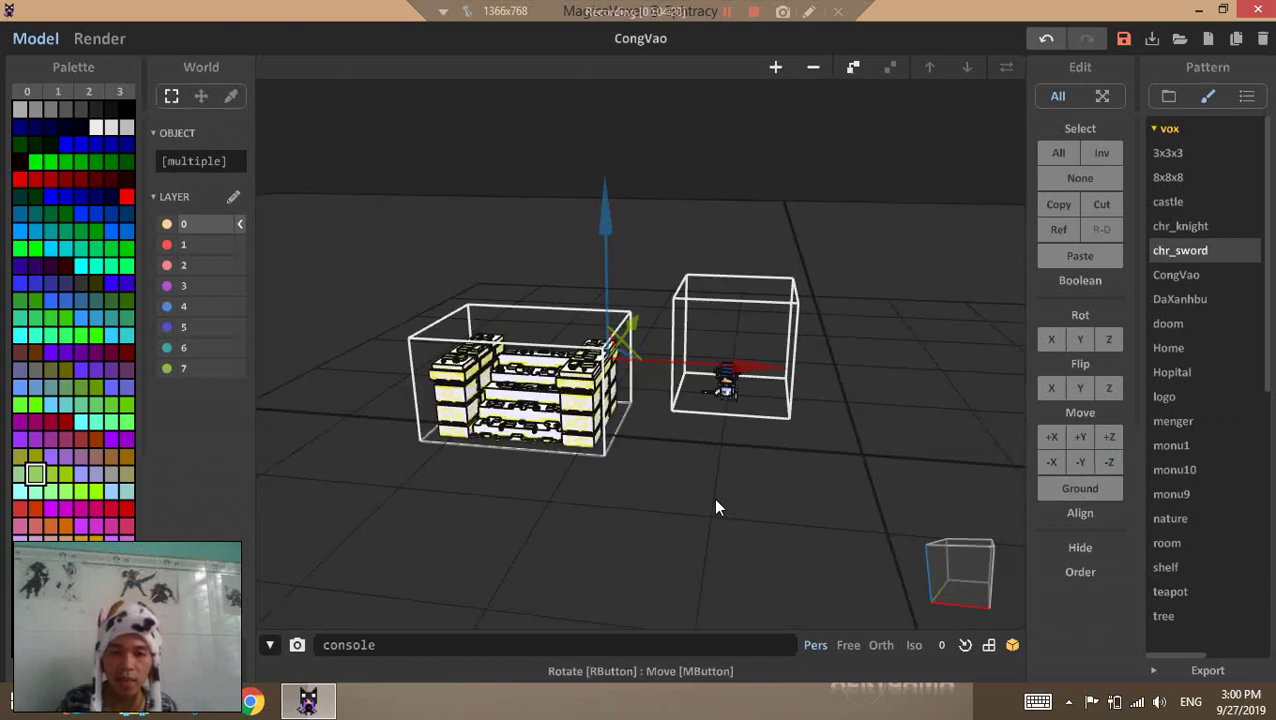
{"action": "left_click_drag", "start_coordinate": [601, 258], "coordinate": [707, 362]}
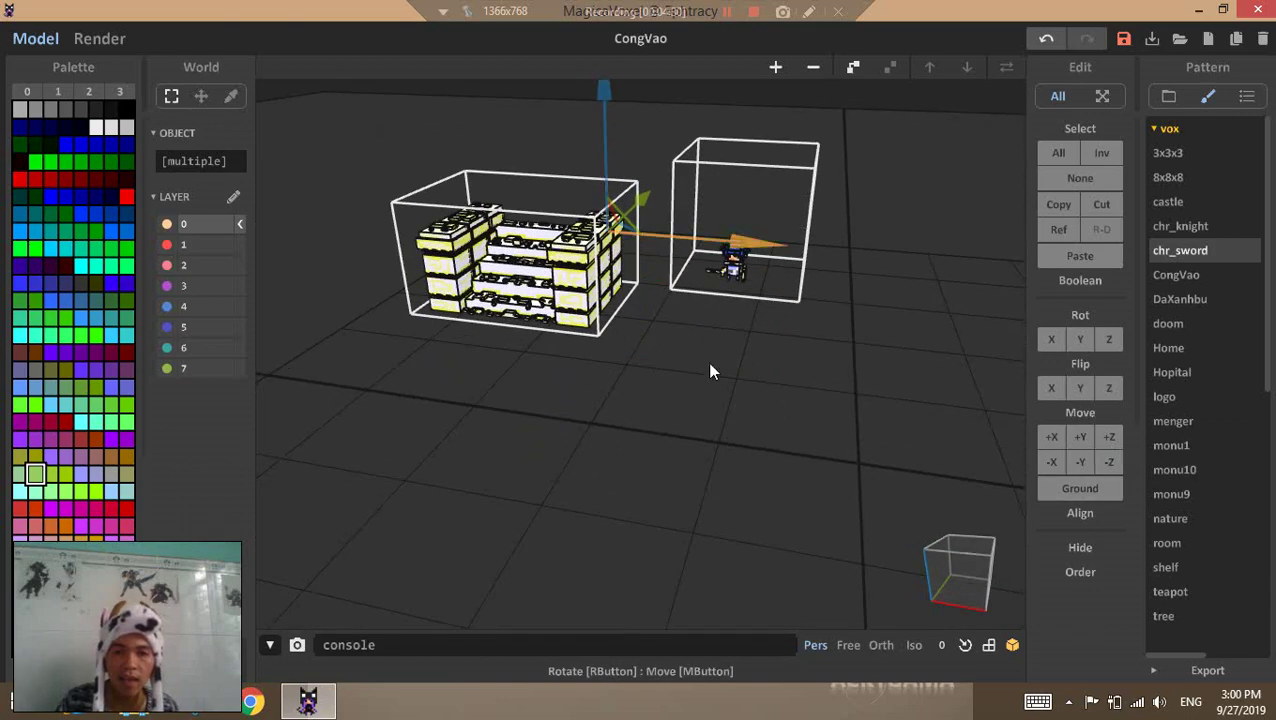
{"action": "right_click_drag", "start_coordinate": [710, 364], "coordinate": [737, 358]}
{"action": "right_click_drag", "start_coordinate": [593, 149], "coordinate": [614, 181]}
{"action": "left_click_drag", "start_coordinate": [604, 182], "coordinate": [603, 216]}
{"action": "right_click_drag", "start_coordinate": [664, 290], "coordinate": [670, 325]}
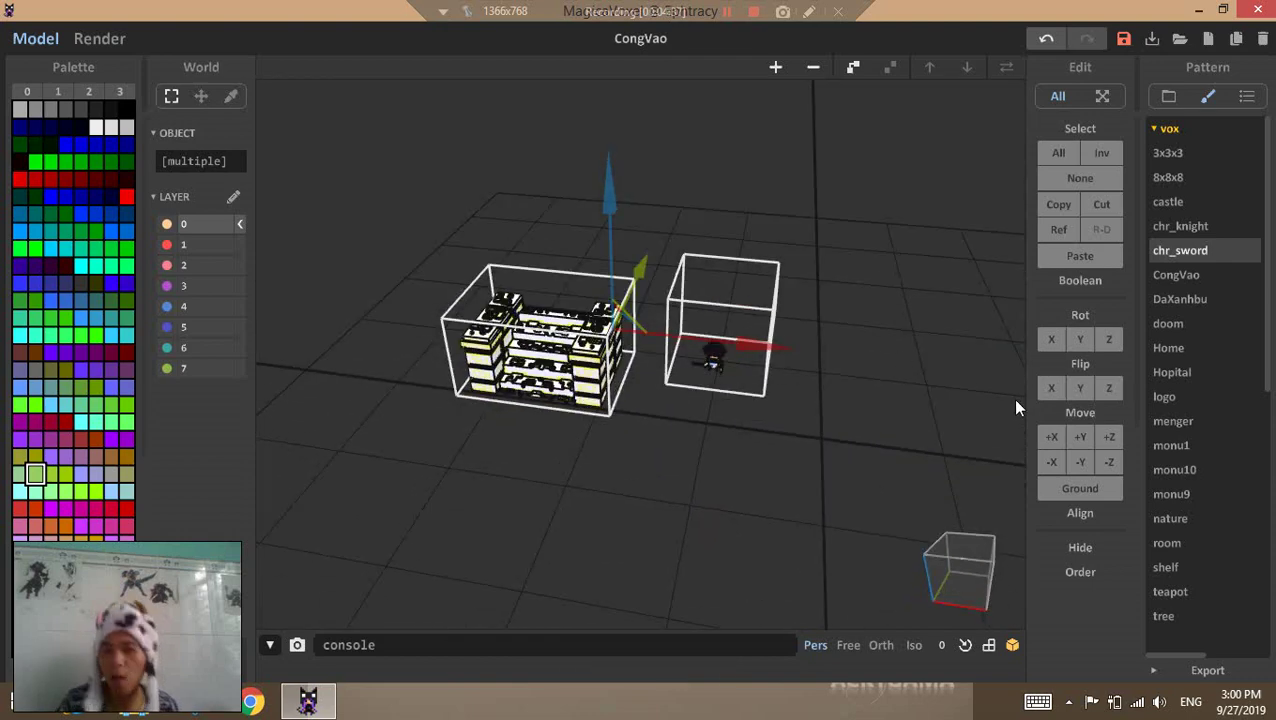
{"action": "left_click", "coordinate": [1080, 490]}
{"action": "right_click_drag", "start_coordinate": [850, 430], "coordinate": [530, 416]}
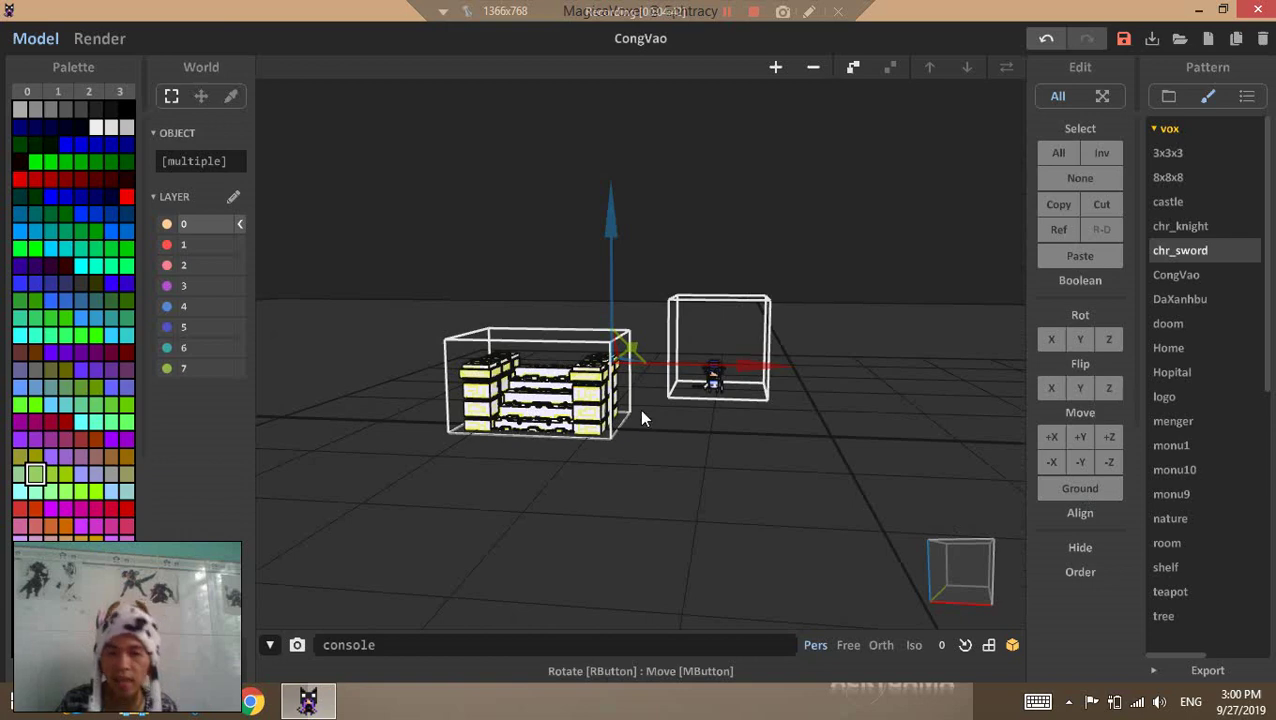
Select only the sword figure's object and set it on the ground
{"action": "left_click", "coordinate": [765, 335]}
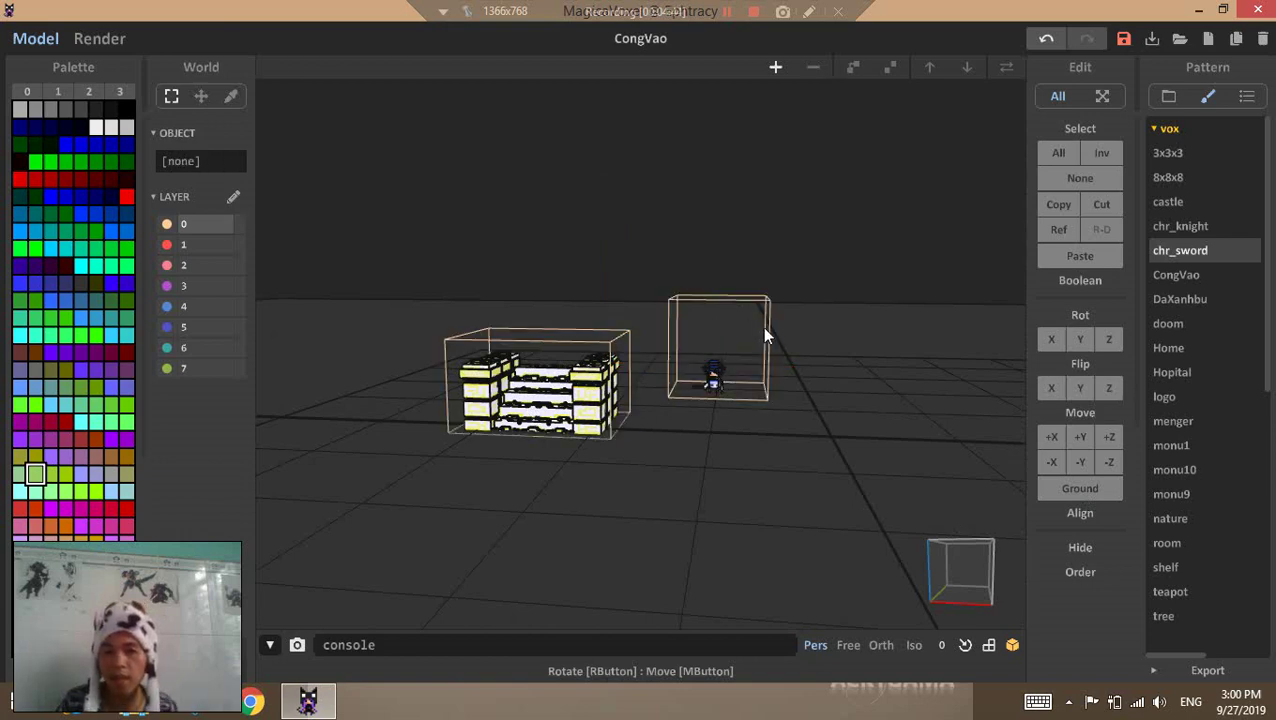
{"action": "left_click", "coordinate": [763, 336]}
{"action": "left_click", "coordinate": [1066, 486]}
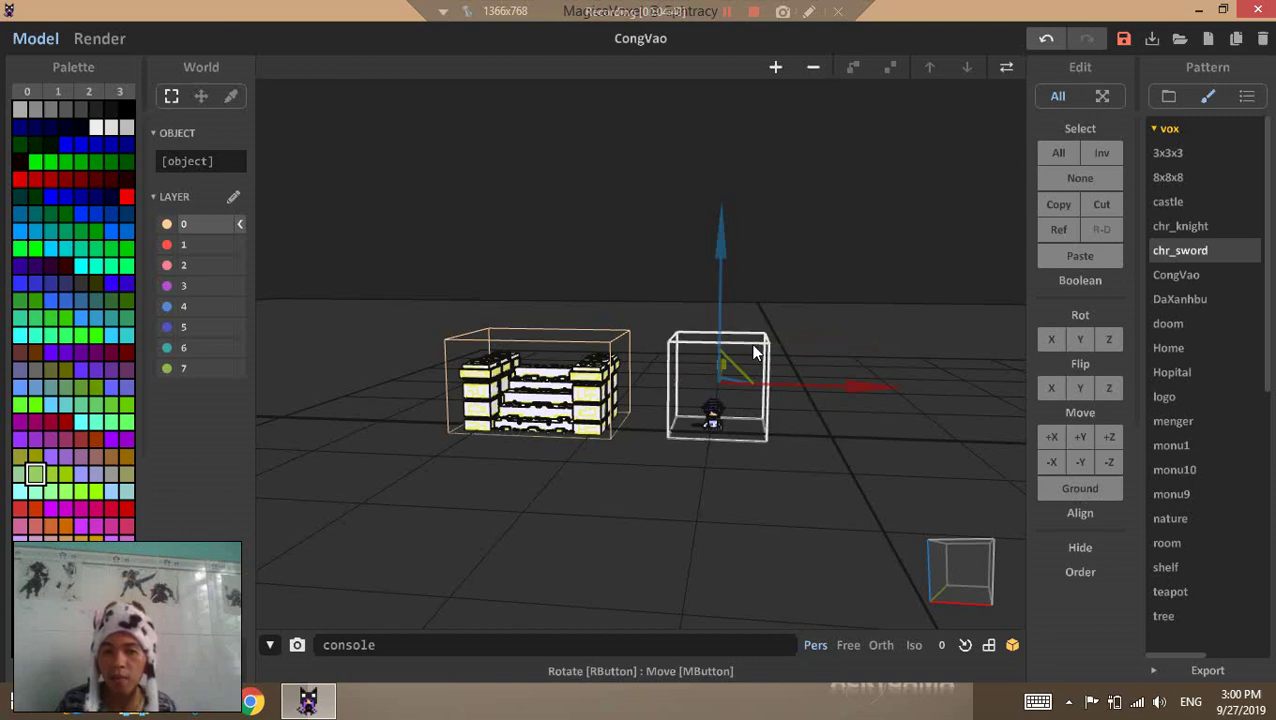
Raise the figure and the gate separately along Z, and ground both objects as one selection
{"action": "left_click_drag", "start_coordinate": [721, 232], "coordinate": [722, 135]}
{"action": "left_click", "coordinate": [546, 360]}
{"action": "left_click_drag", "start_coordinate": [542, 243], "coordinate": [542, 212]}
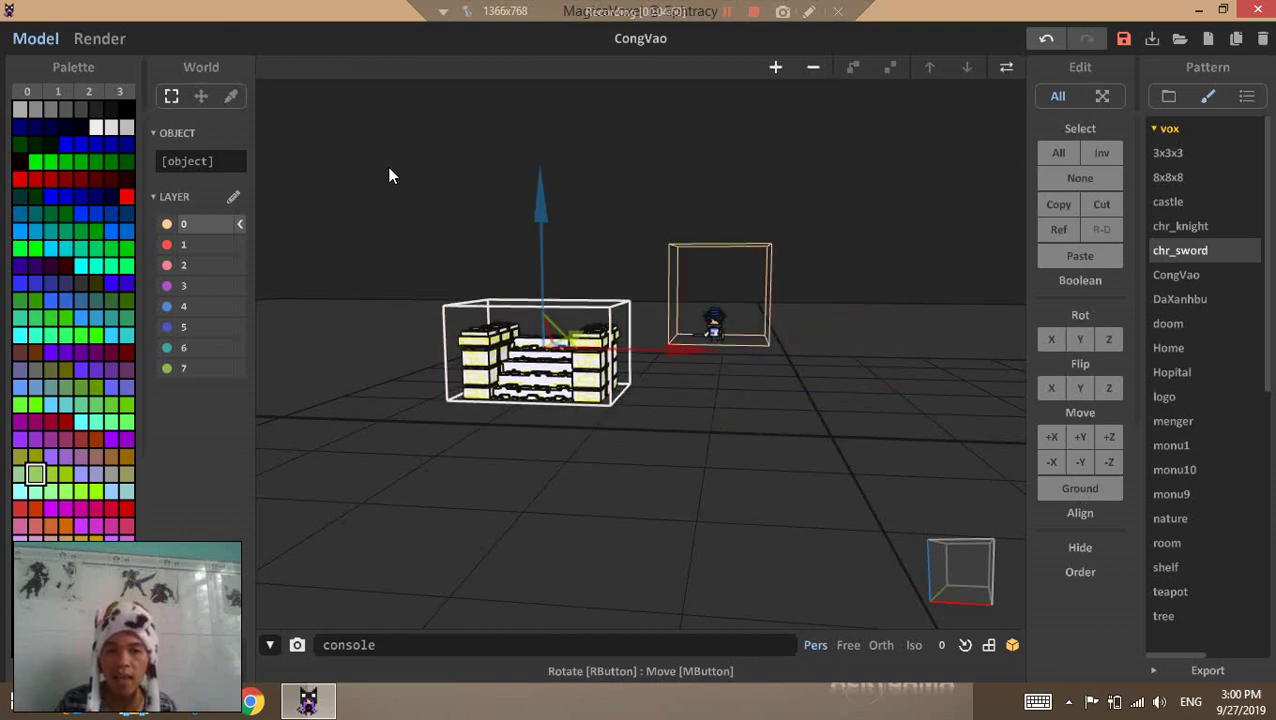
{"action": "left_click_drag", "start_coordinate": [391, 167], "coordinate": [835, 467]}
{"action": "left_click", "coordinate": [1080, 488]}
{"action": "mouse_move", "coordinate": [680, 430]}
{"action": "right_mouse_down"}
{"action": "mouse_move", "coordinate": [649, 399]}
{"action": "mouse_move", "coordinate": [630, 425]}
{"action": "mouse_move", "coordinate": [600, 430]}
{"action": "mouse_move", "coordinate": [655, 420]}
{"action": "mouse_move", "coordinate": [686, 434]}
{"action": "right_mouse_up"}
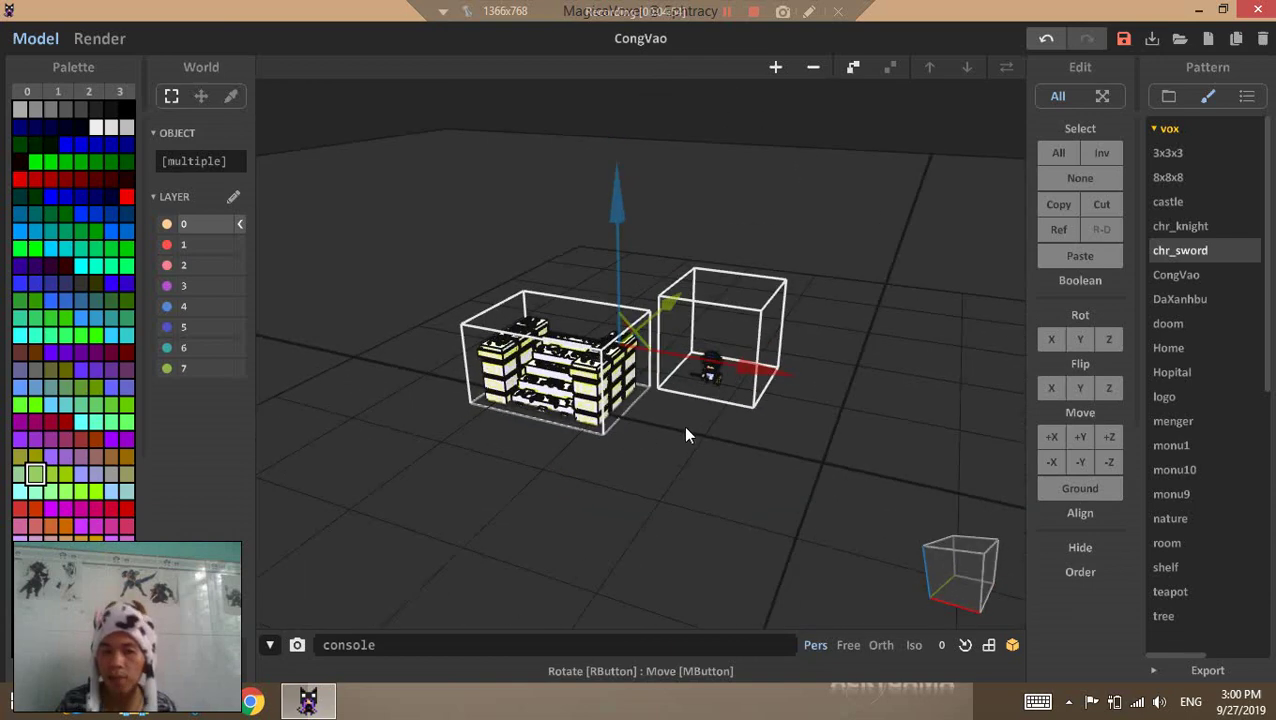
Align the two selected objects to their maximum along the X, Y and Z axes
{"action": "left_click", "coordinate": [1078, 514]}
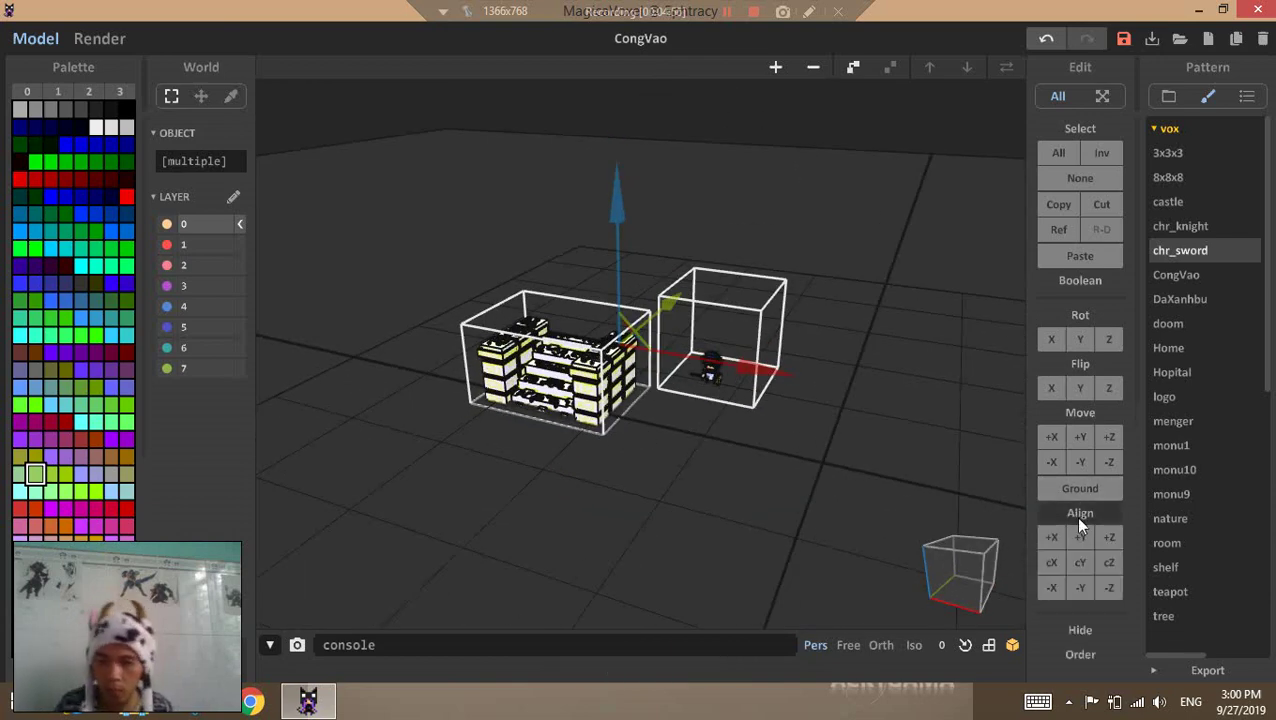
{"action": "right_click_drag", "start_coordinate": [1018, 524], "coordinate": [786, 379]}
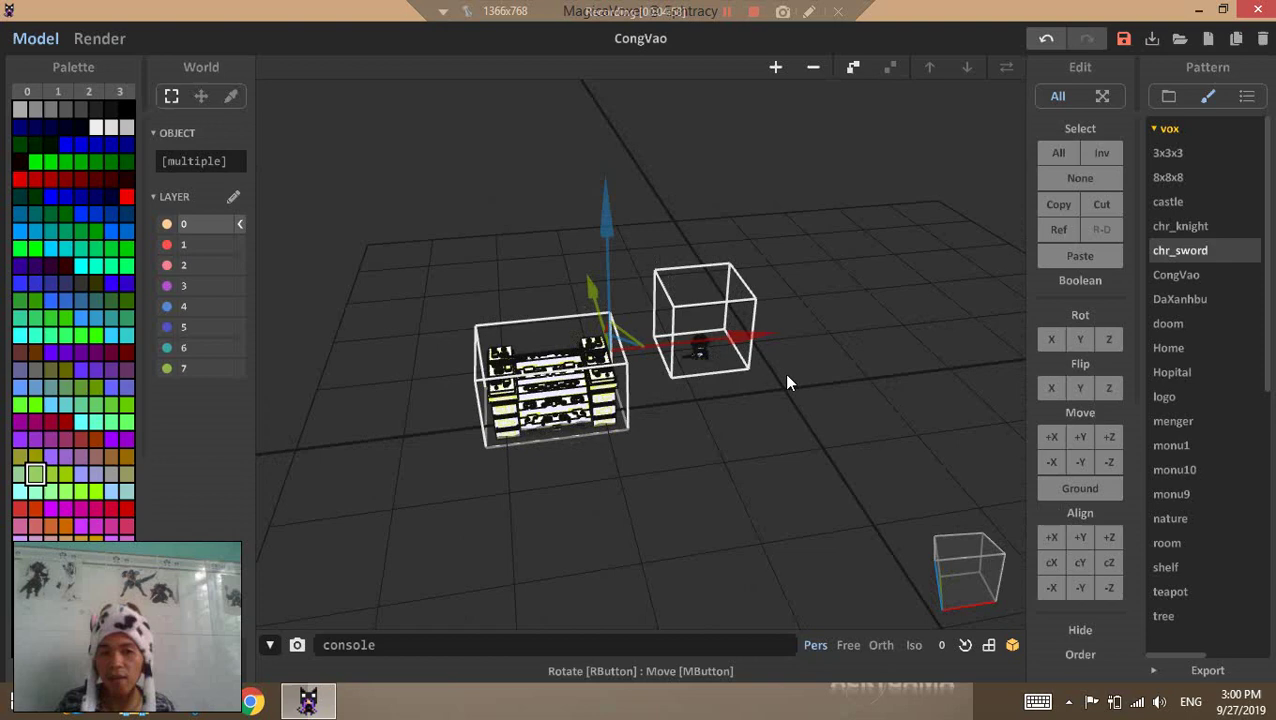
{"action": "left_click", "coordinate": [1058, 537]}
{"action": "left_click", "coordinate": [1086, 541]}
{"action": "left_click", "coordinate": [1103, 541]}
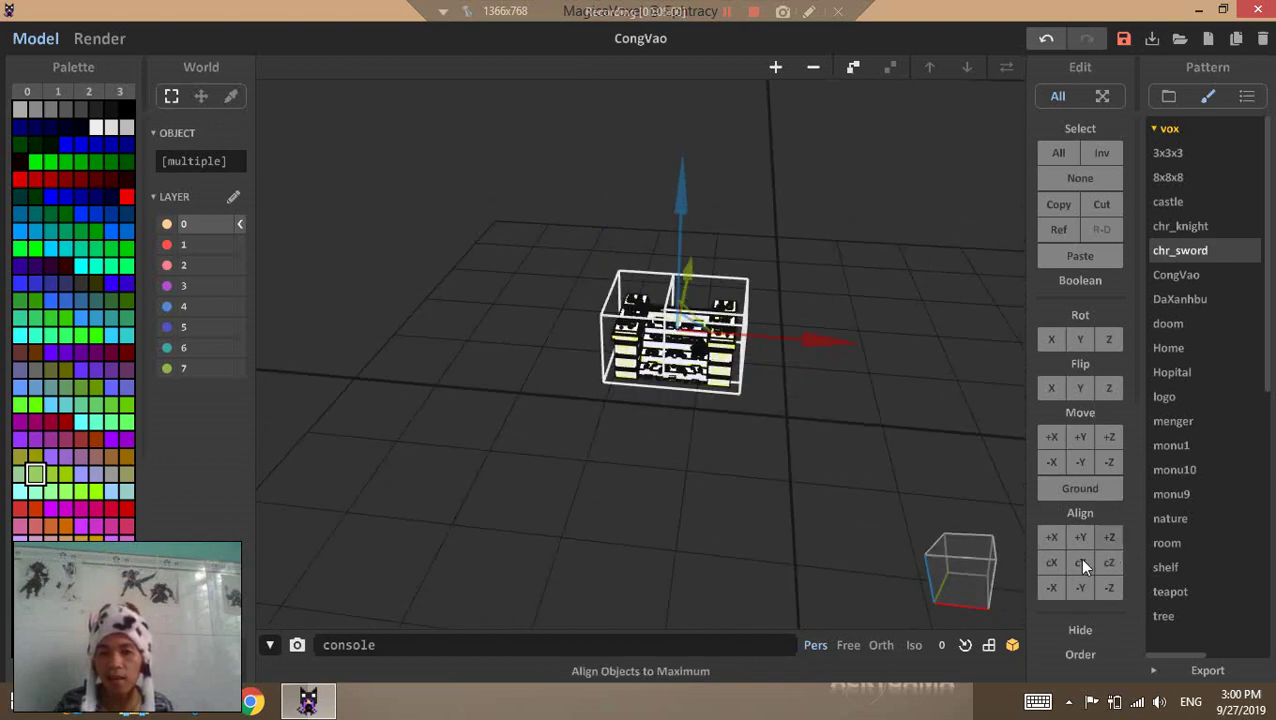
Try the center, minimum and maximum alignments of both objects along X and Y, ending with the minimum on each axis
{"action": "left_click", "coordinate": [1080, 561]}
{"action": "left_click", "coordinate": [1056, 564]}
{"action": "left_click", "coordinate": [1053, 590]}
{"action": "left_click", "coordinate": [1055, 537]}
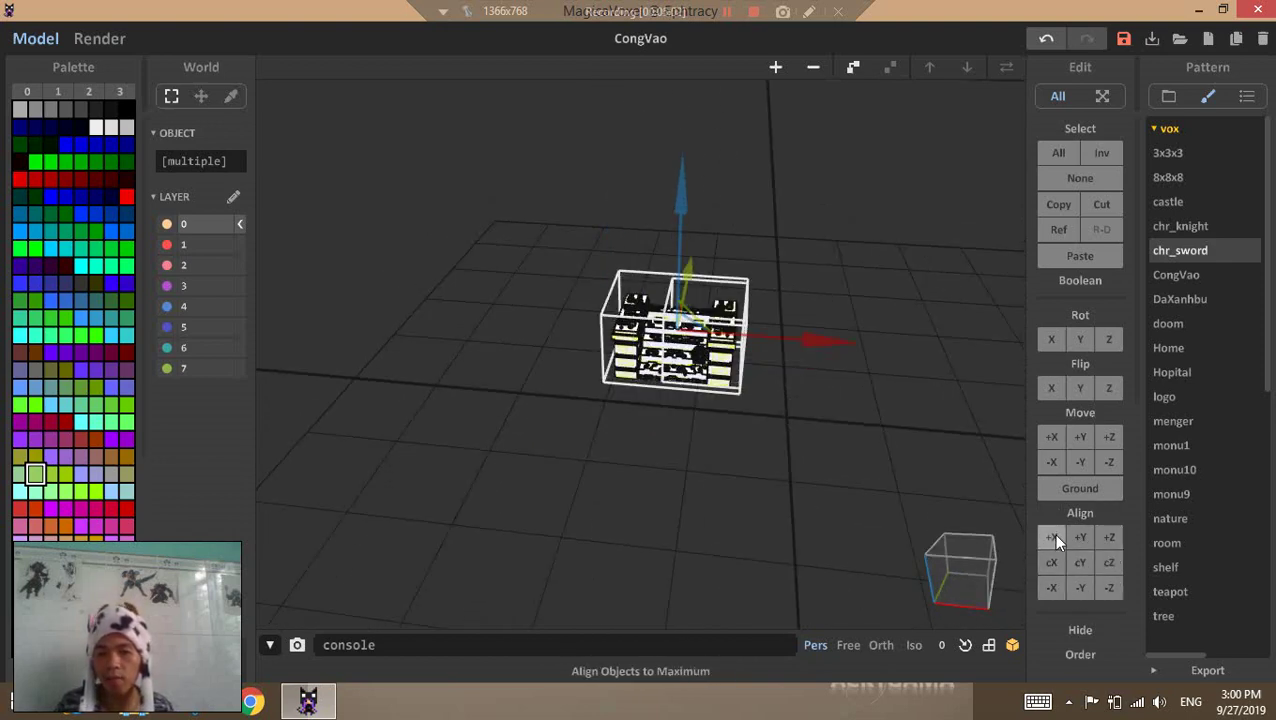
{"action": "left_click", "coordinate": [1082, 538]}
{"action": "left_click", "coordinate": [1080, 564]}
{"action": "left_click", "coordinate": [1053, 564]}
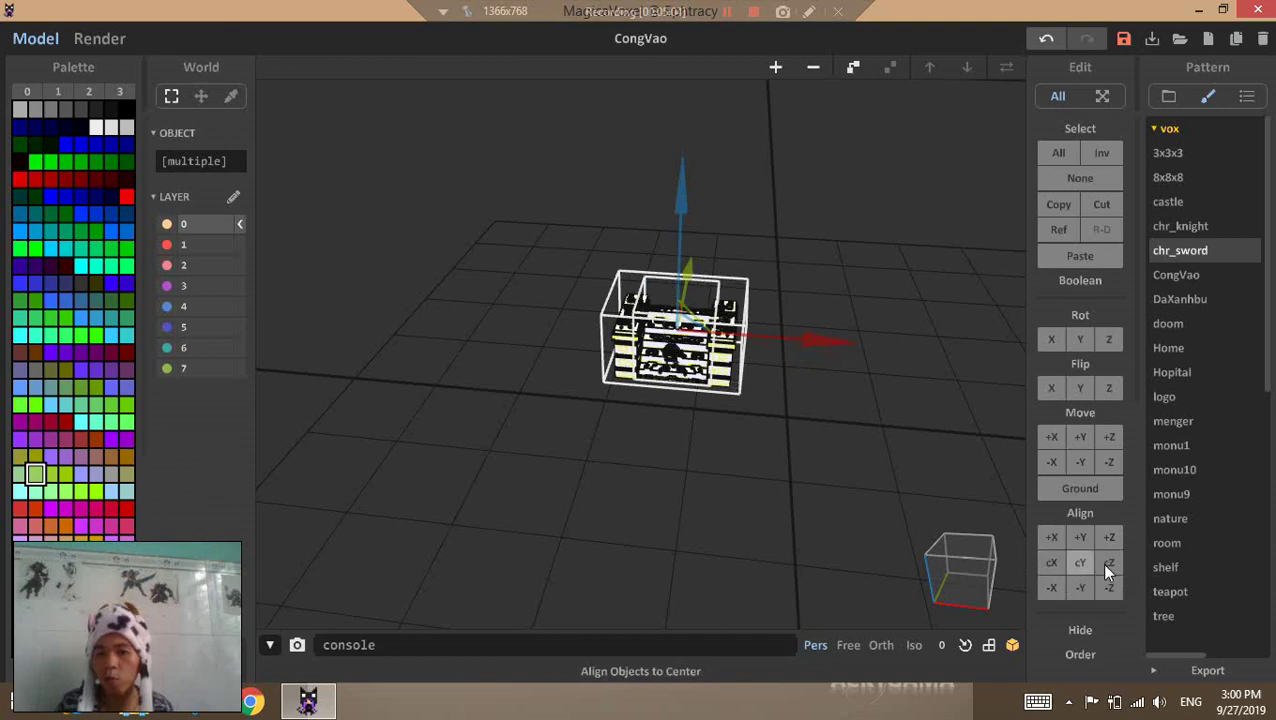
{"action": "left_click", "coordinate": [1059, 589]}
{"action": "left_click", "coordinate": [1078, 589]}
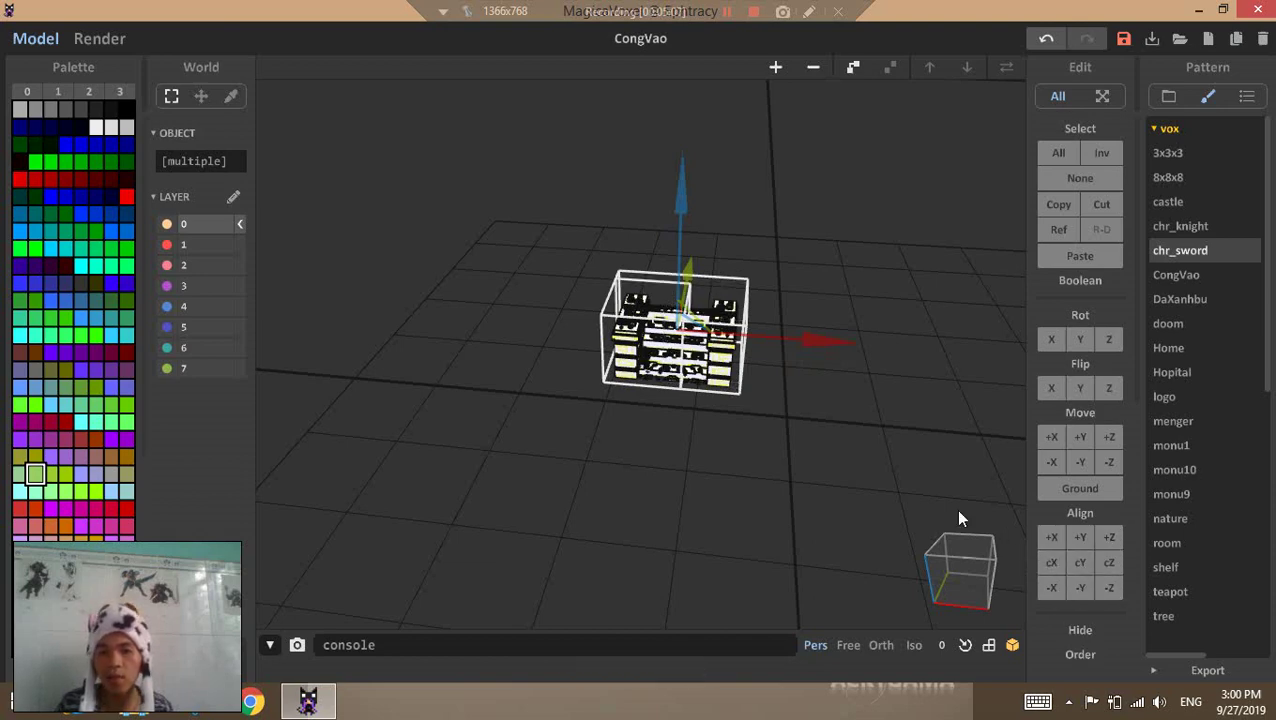
Align the figure and the gate to maximum X, and center them on each other along X
{"action": "right_click_drag", "start_coordinate": [828, 428], "coordinate": [727, 368]}
{"action": "scroll", "coordinate": [732, 376], "scroll_direction": "up", "scroll_amount": 5}
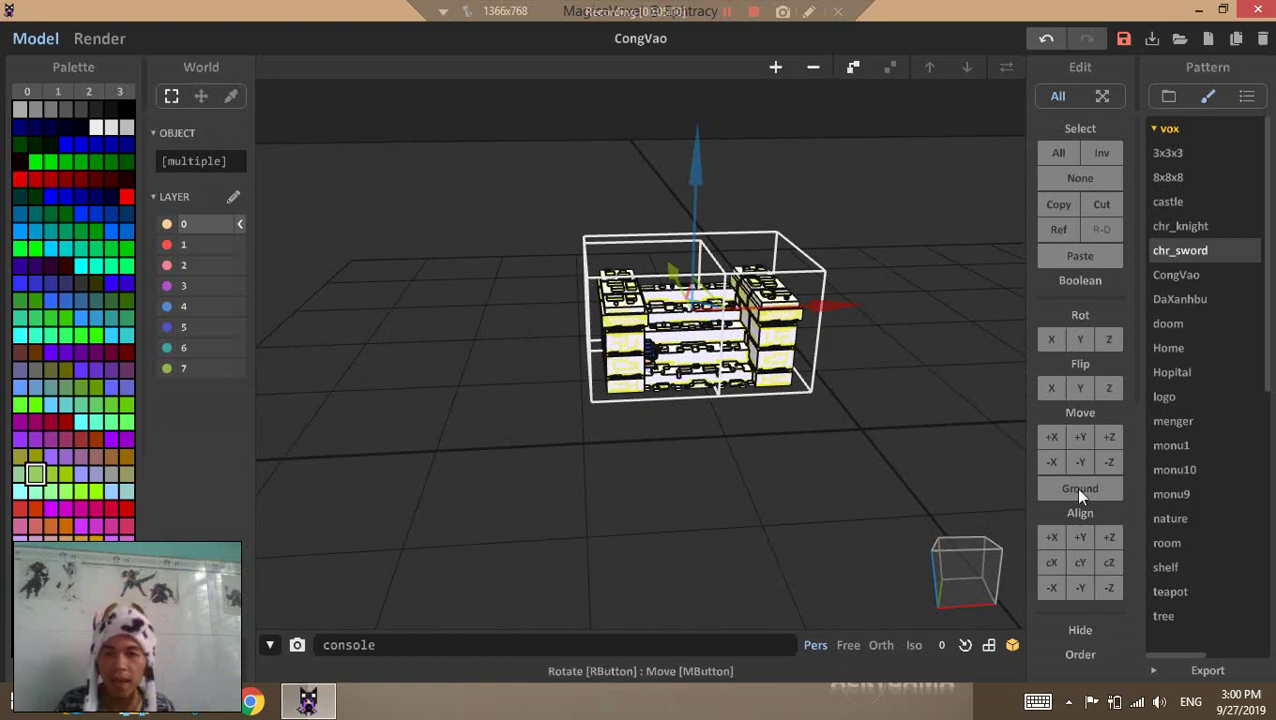
{"action": "left_click", "coordinate": [1053, 537]}
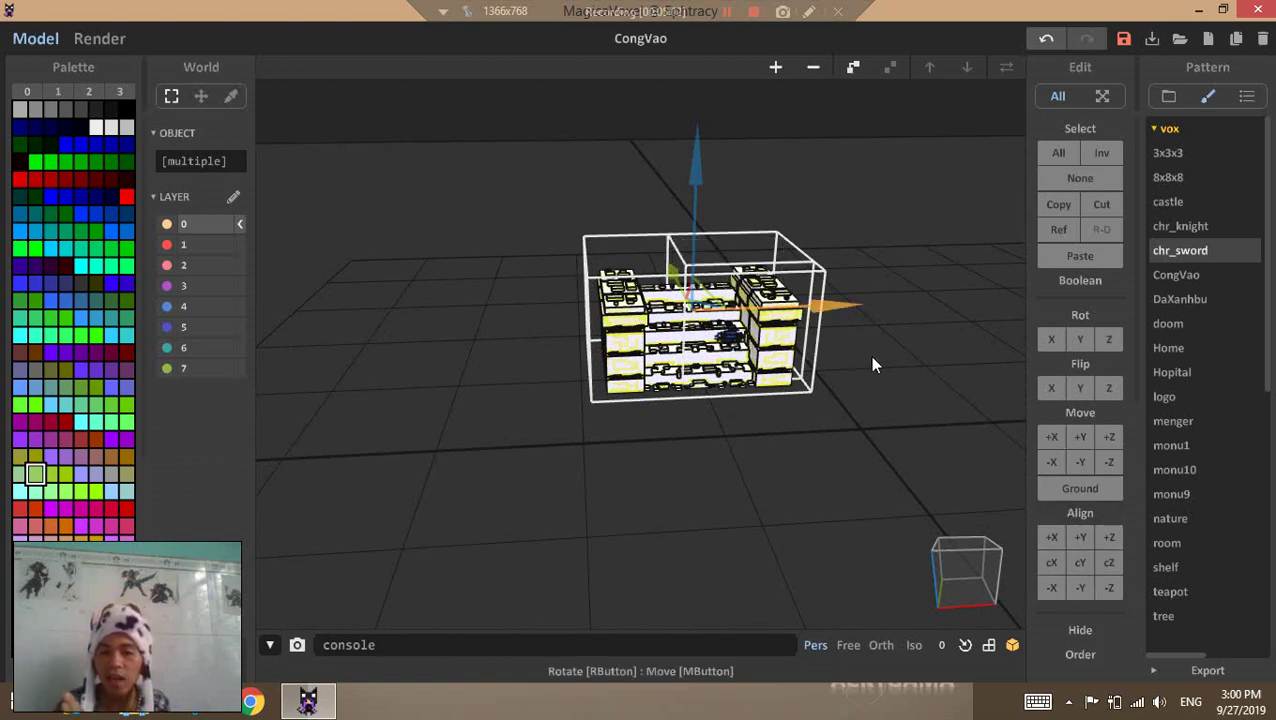
{"action": "right_click_drag", "start_coordinate": [871, 356], "coordinate": [985, 400]}
{"action": "left_click", "coordinate": [1051, 561]}
{"action": "right_click_drag", "start_coordinate": [690, 350], "coordinate": [764, 396]}
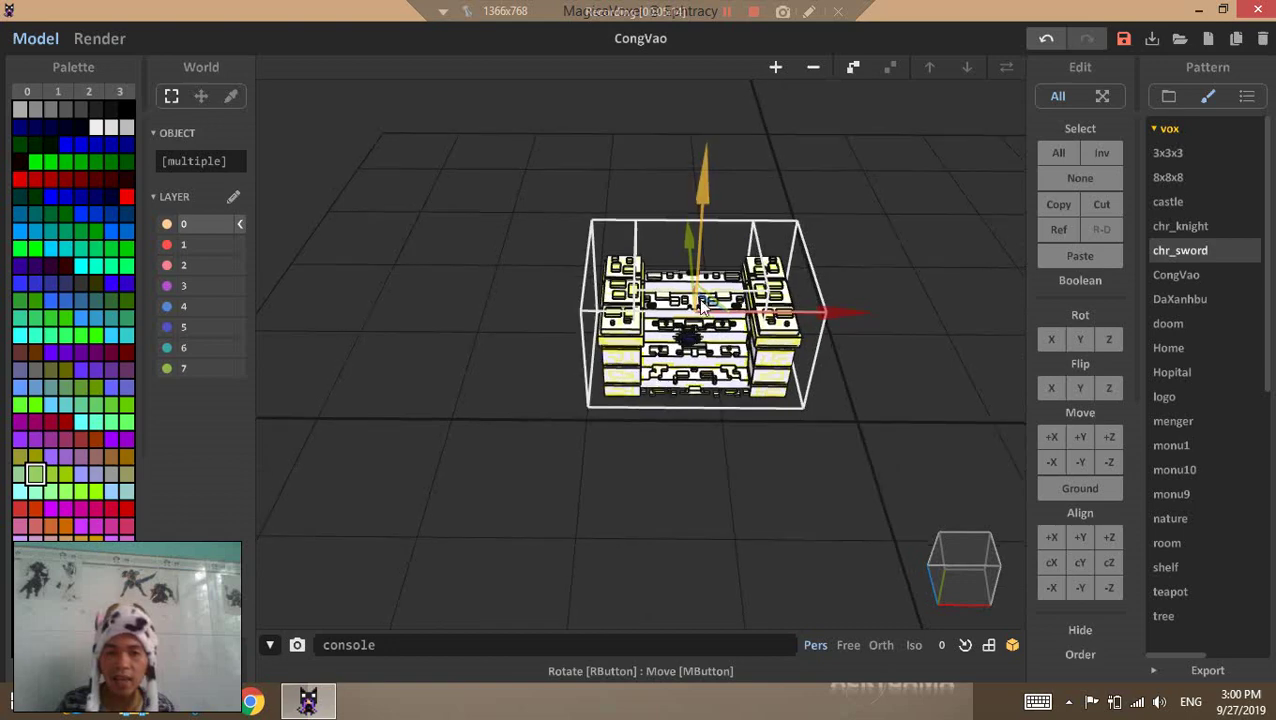
{"action": "scroll", "coordinate": [730, 300], "scroll_direction": "down", "scroll_amount": 4}
{"action": "mouse_move", "coordinate": [786, 336]}
{"action": "right_mouse_down"}
{"action": "mouse_move", "coordinate": [886, 370]}
{"action": "mouse_move", "coordinate": [797, 370]}
{"action": "mouse_move", "coordinate": [803, 338]}
{"action": "right_mouse_up"}
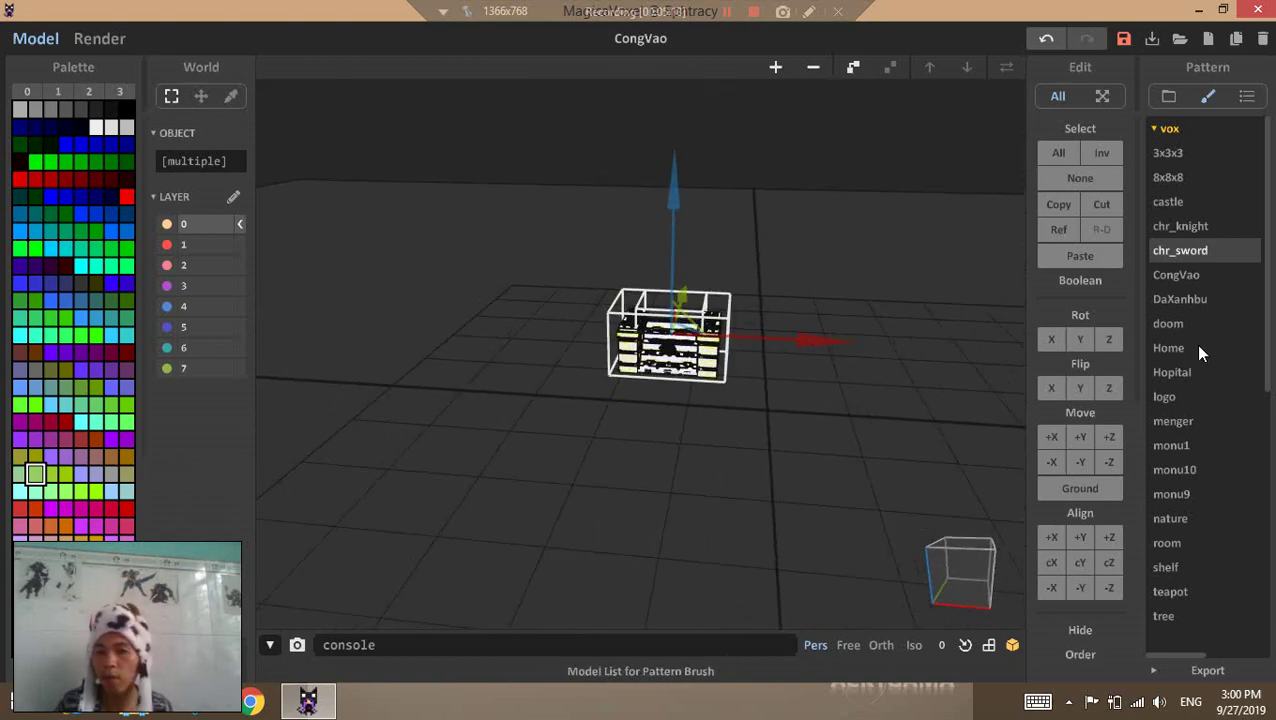
Add a new empty object to the scene and move it along positive X, away from the gate
{"action": "left_click", "coordinate": [775, 67]}
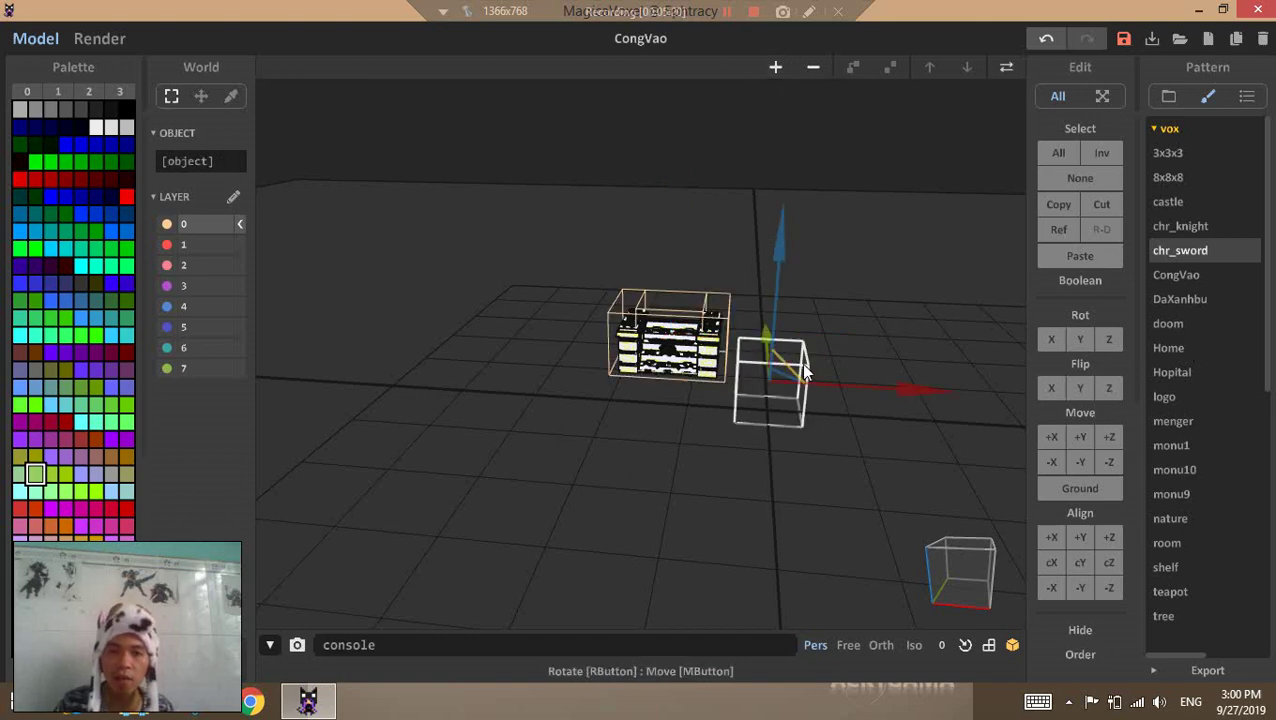
{"action": "right_click_drag", "start_coordinate": [804, 366], "coordinate": [772, 372]}
{"action": "left_click_drag", "start_coordinate": [950, 423], "coordinate": [1018, 430]}
Open the new object for voxel editing and set its size to 126 126 126
{"action": "left_click", "coordinate": [1006, 67]}
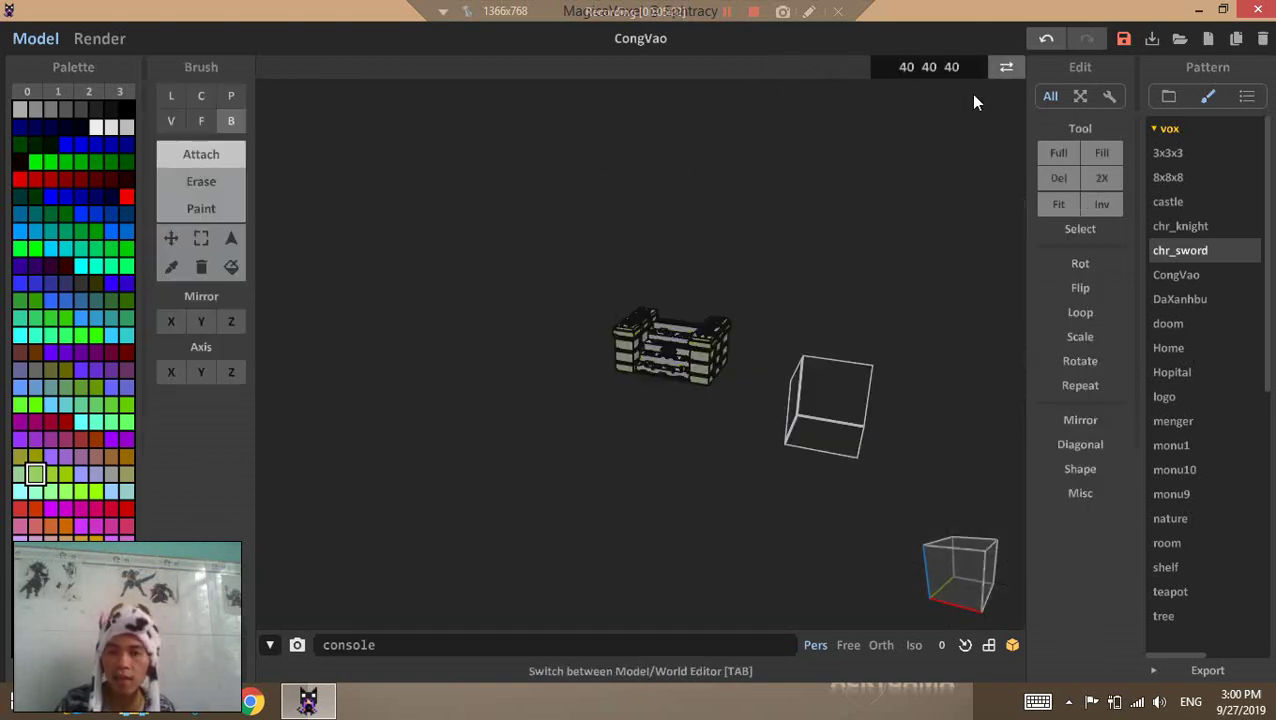
{"action": "left_click", "coordinate": [915, 70]}
{"action": "type", "text": "126"}
{"action": "key", "text": "Return"}
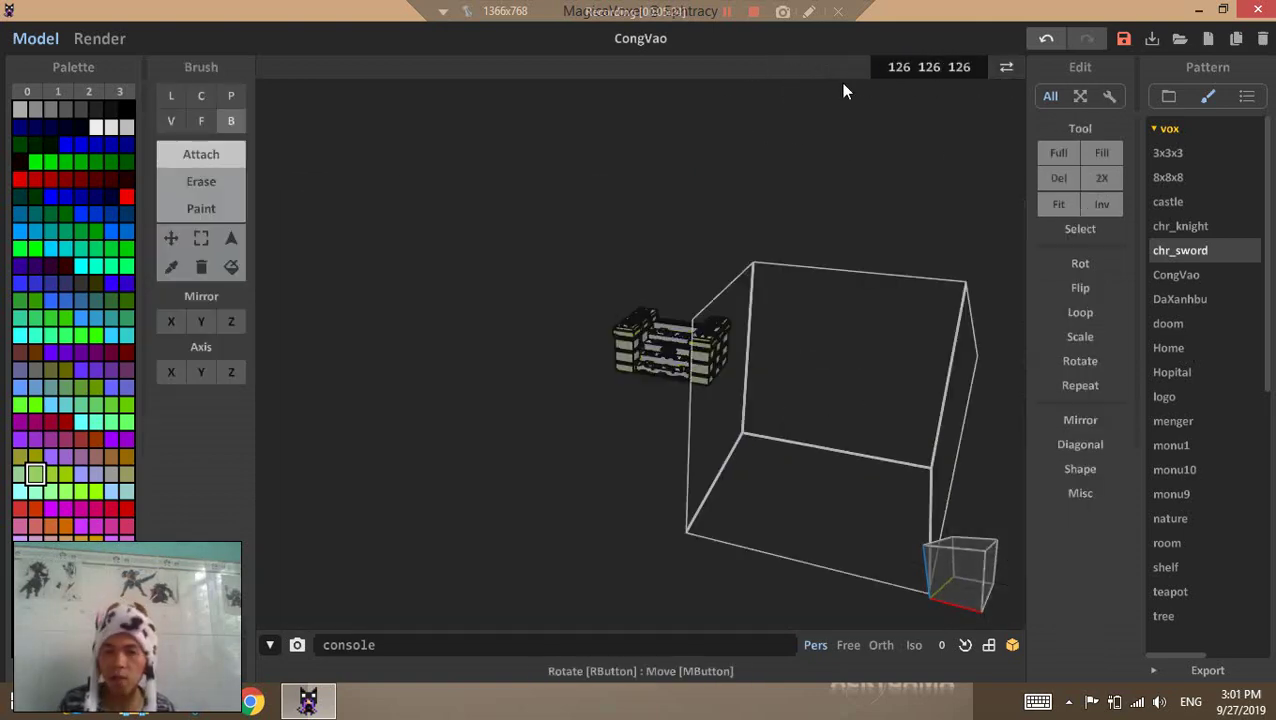
{"action": "right_click_drag", "start_coordinate": [897, 551], "coordinate": [905, 430]}
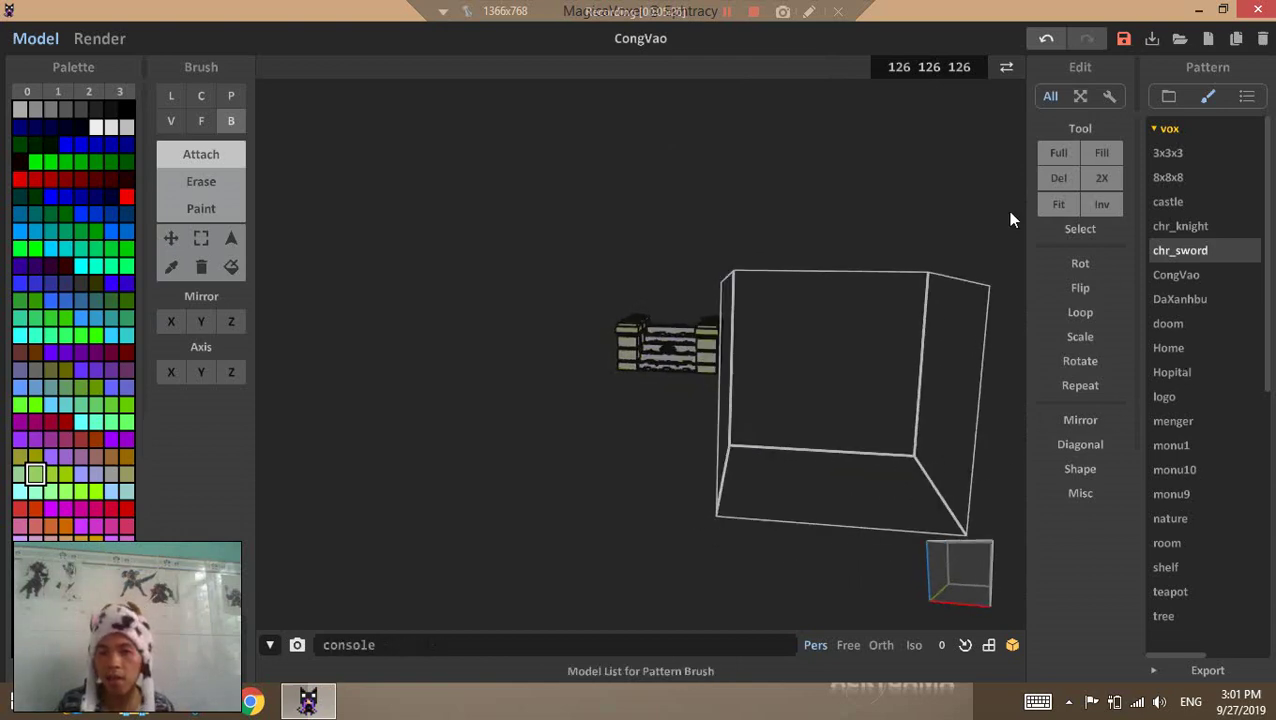
Use the Pattern brush to place the Home model on the new object's floor, and switch to the Center brush
{"action": "left_click", "coordinate": [230, 96]}
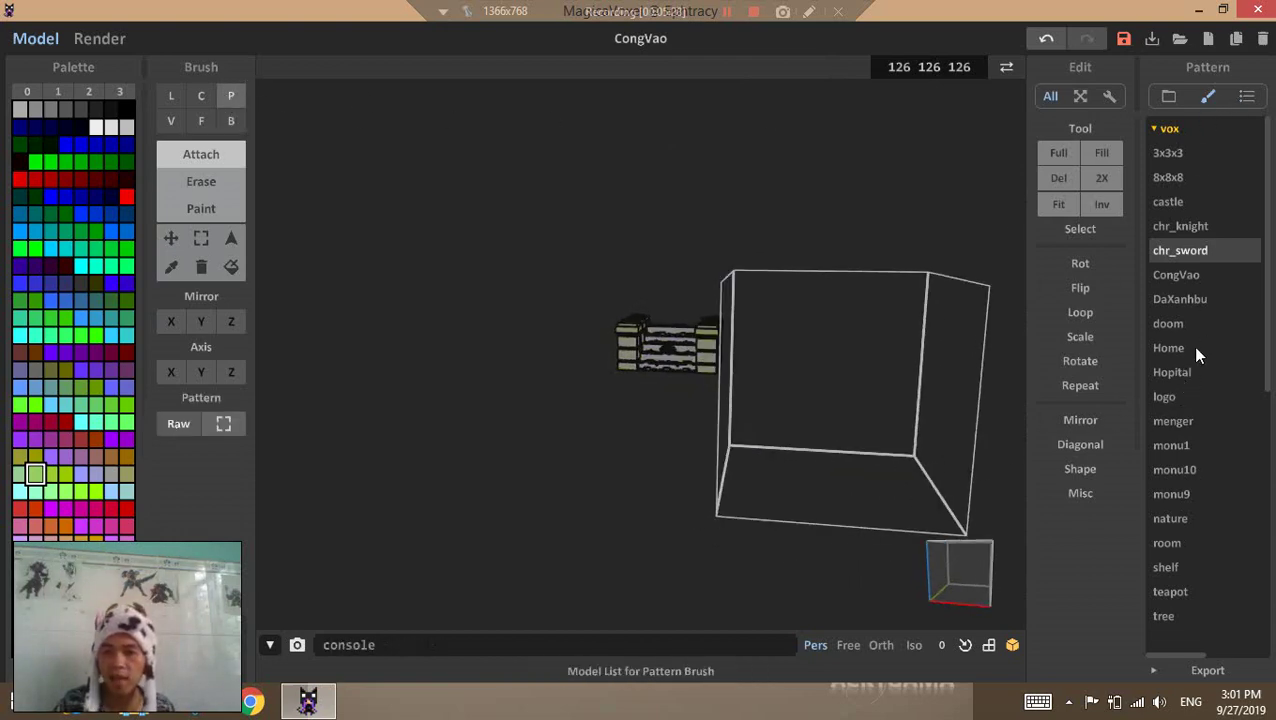
{"action": "left_click", "coordinate": [1175, 372]}
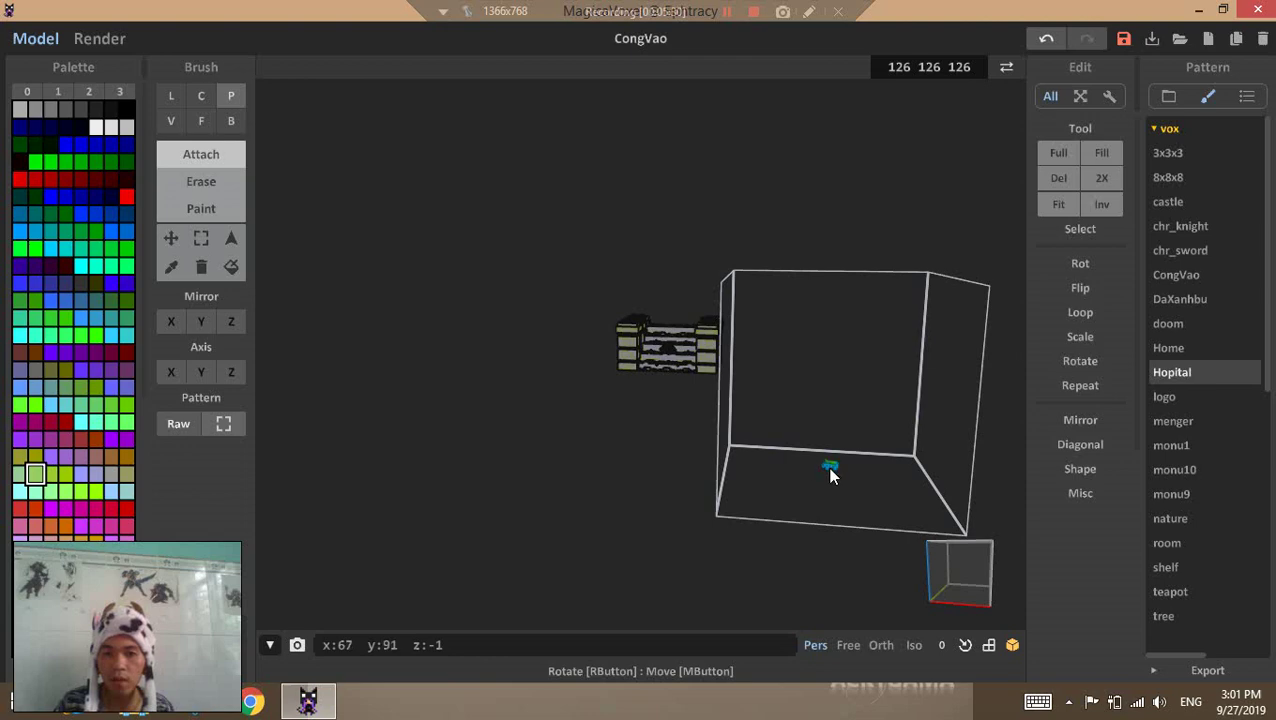
{"action": "right_click_drag", "start_coordinate": [840, 483], "coordinate": [831, 502]}
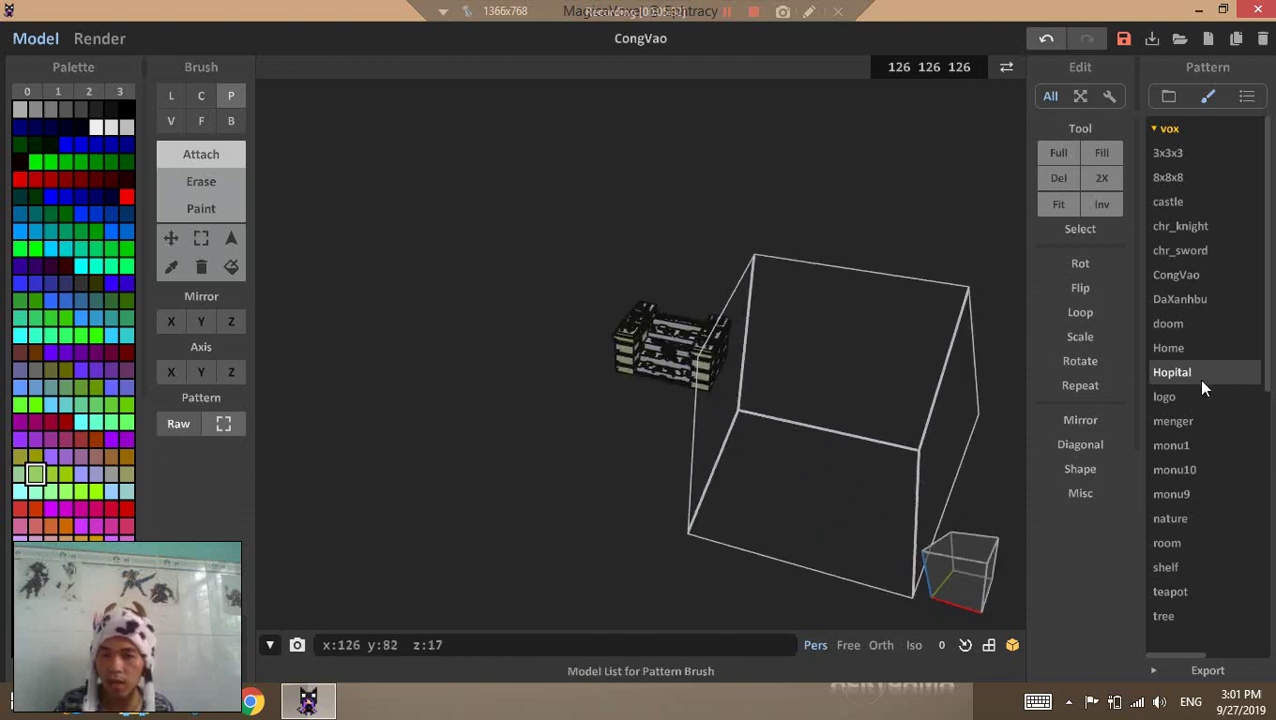
{"action": "left_click", "coordinate": [1168, 348]}
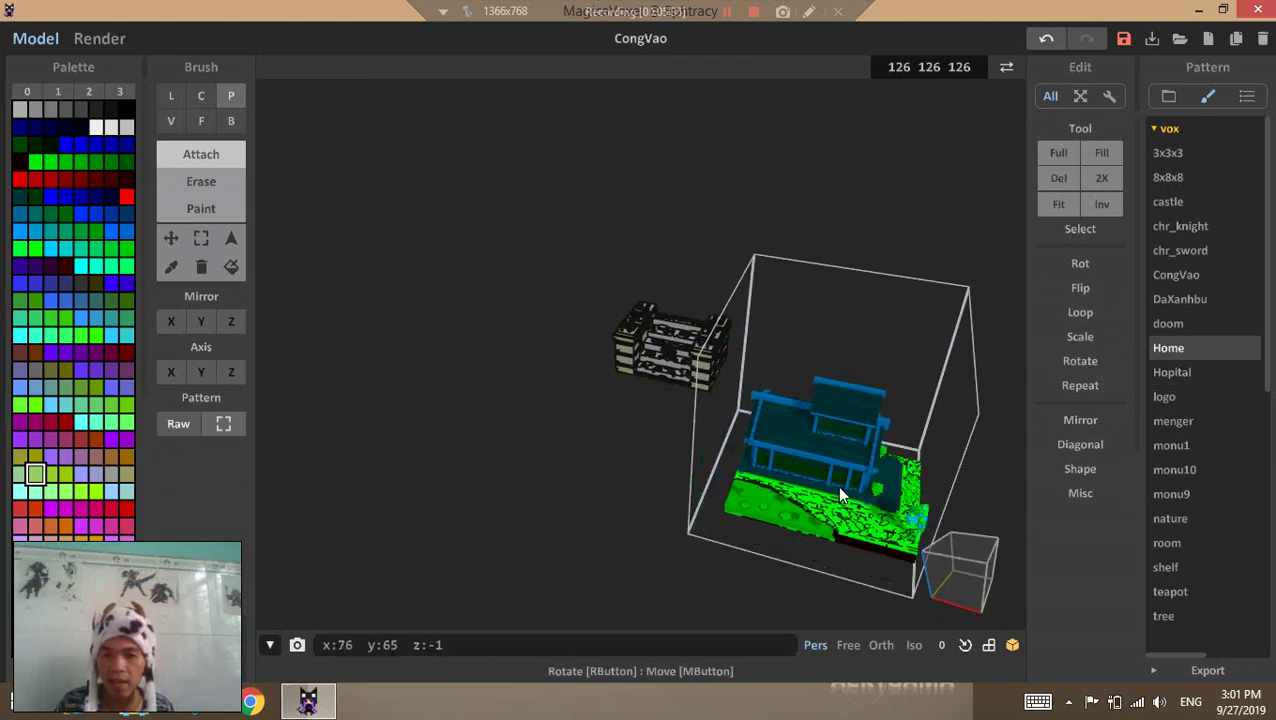
{"action": "left_click", "coordinate": [812, 488]}
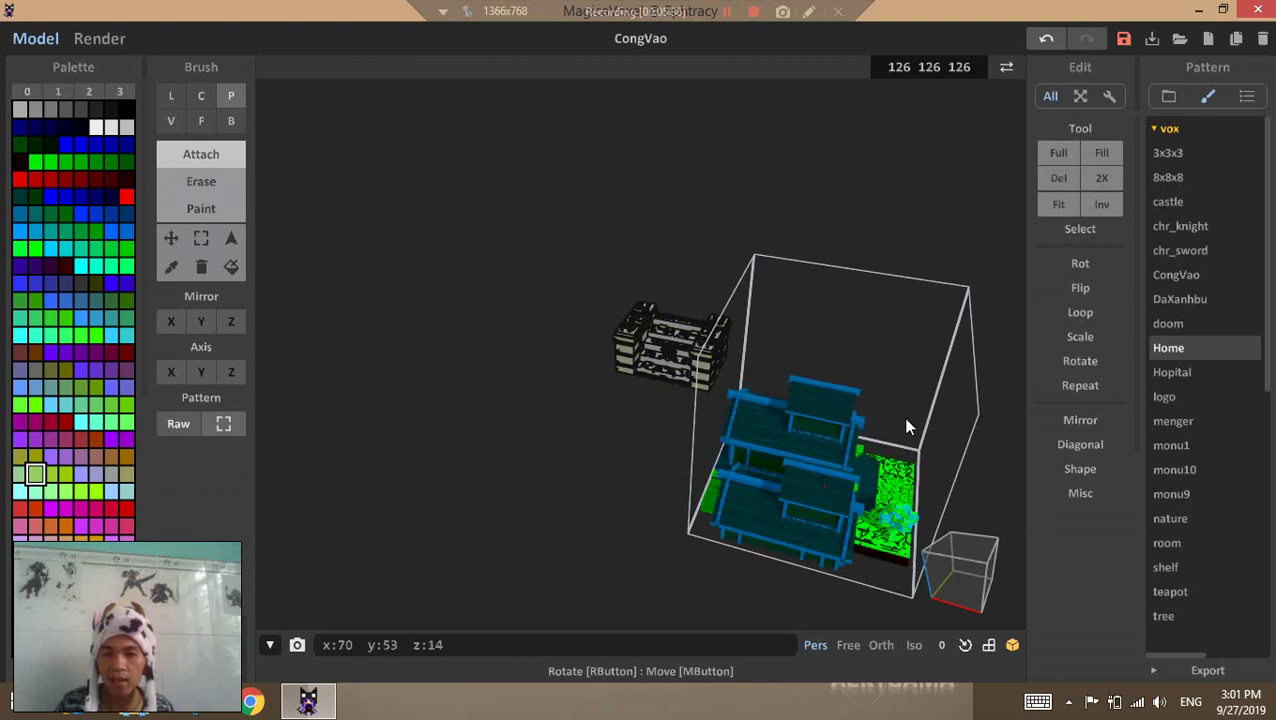
{"action": "left_click", "coordinate": [902, 417]}
{"action": "right_click_drag", "start_coordinate": [871, 370], "coordinate": [885, 344]}
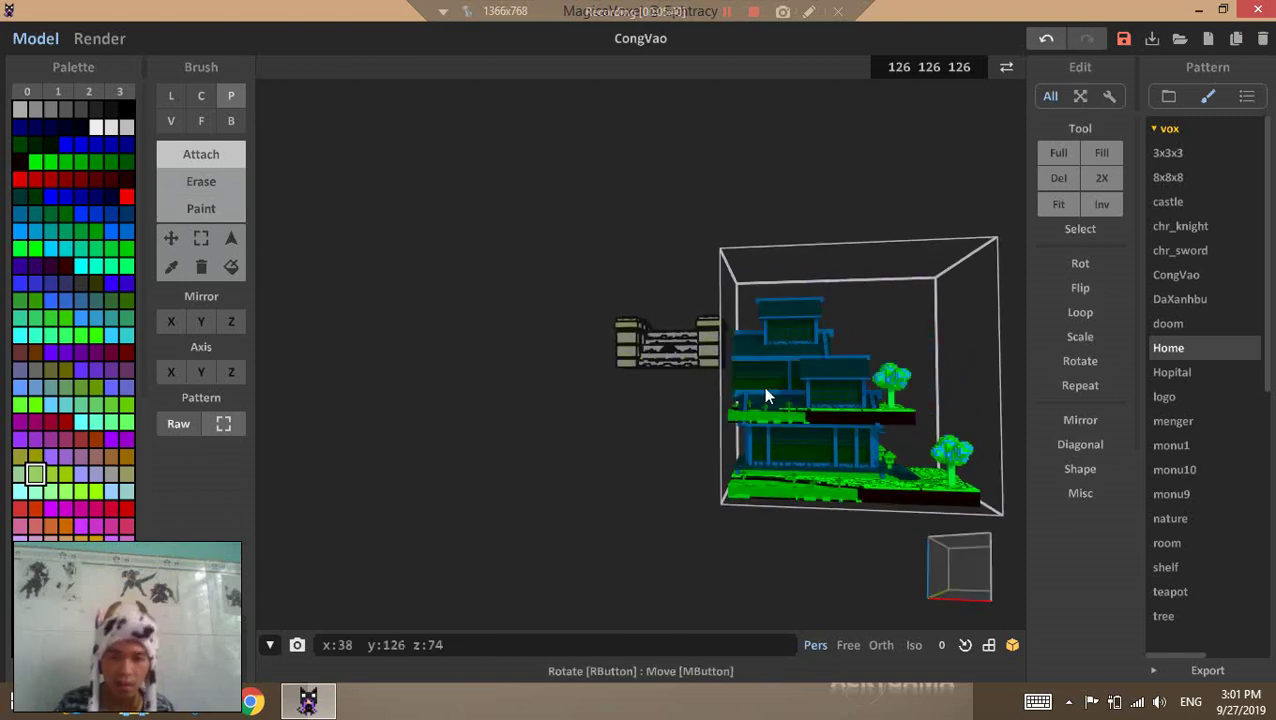
{"action": "left_click", "coordinate": [1176, 274]}
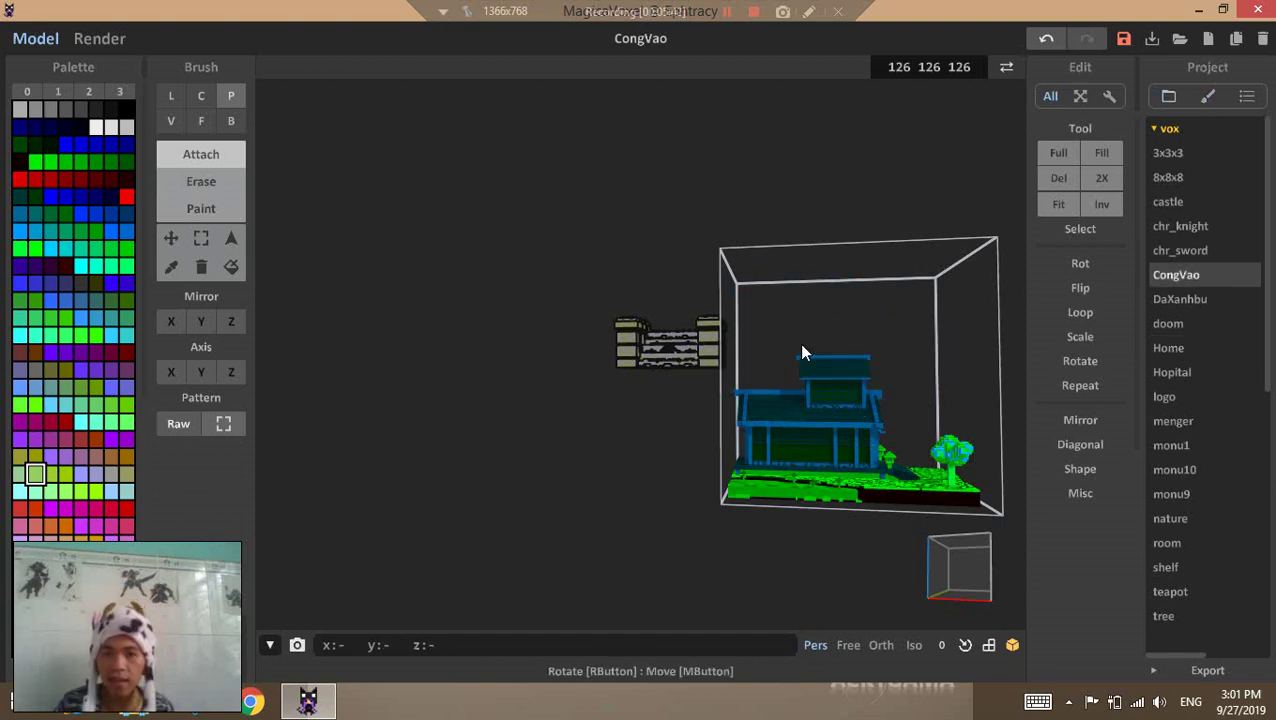
{"action": "left_click", "coordinate": [819, 381]}
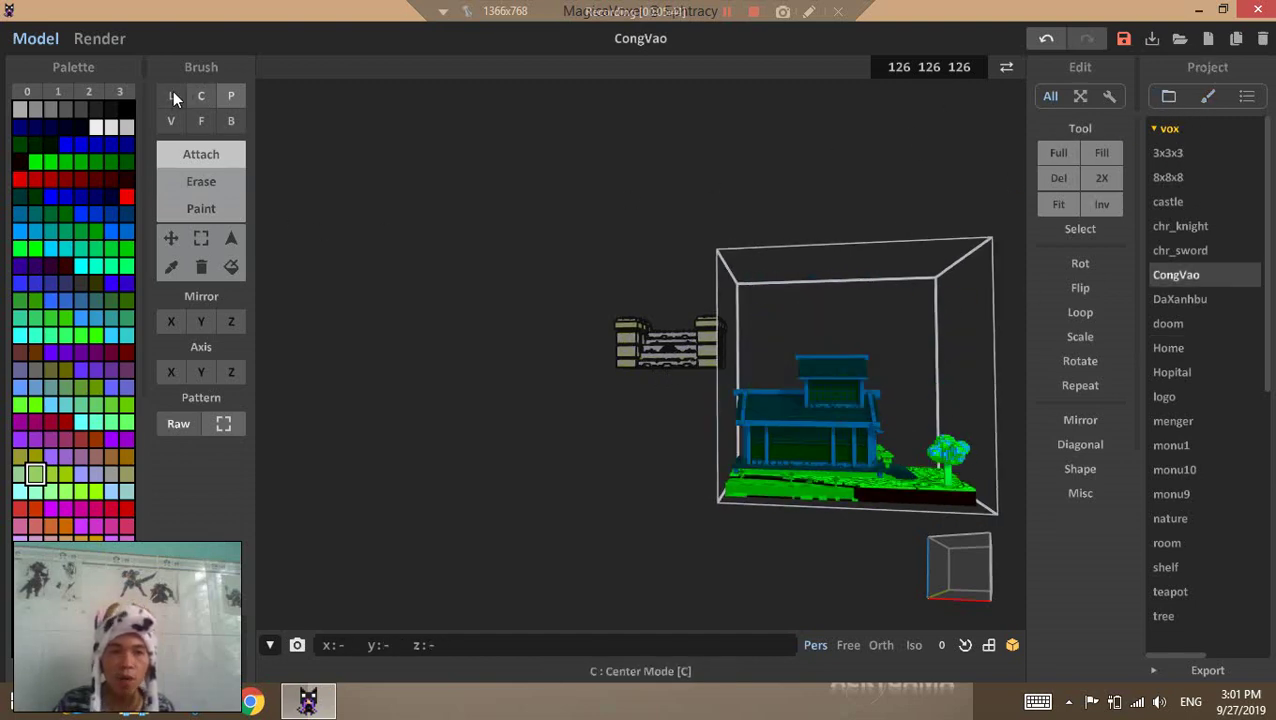
{"action": "left_click", "coordinate": [201, 95]}
Return to the world editor and select the gate, the figure and the house object together
{"action": "left_click", "coordinate": [1004, 68]}
{"action": "right_click_drag", "start_coordinate": [893, 254], "coordinate": [823, 340]}
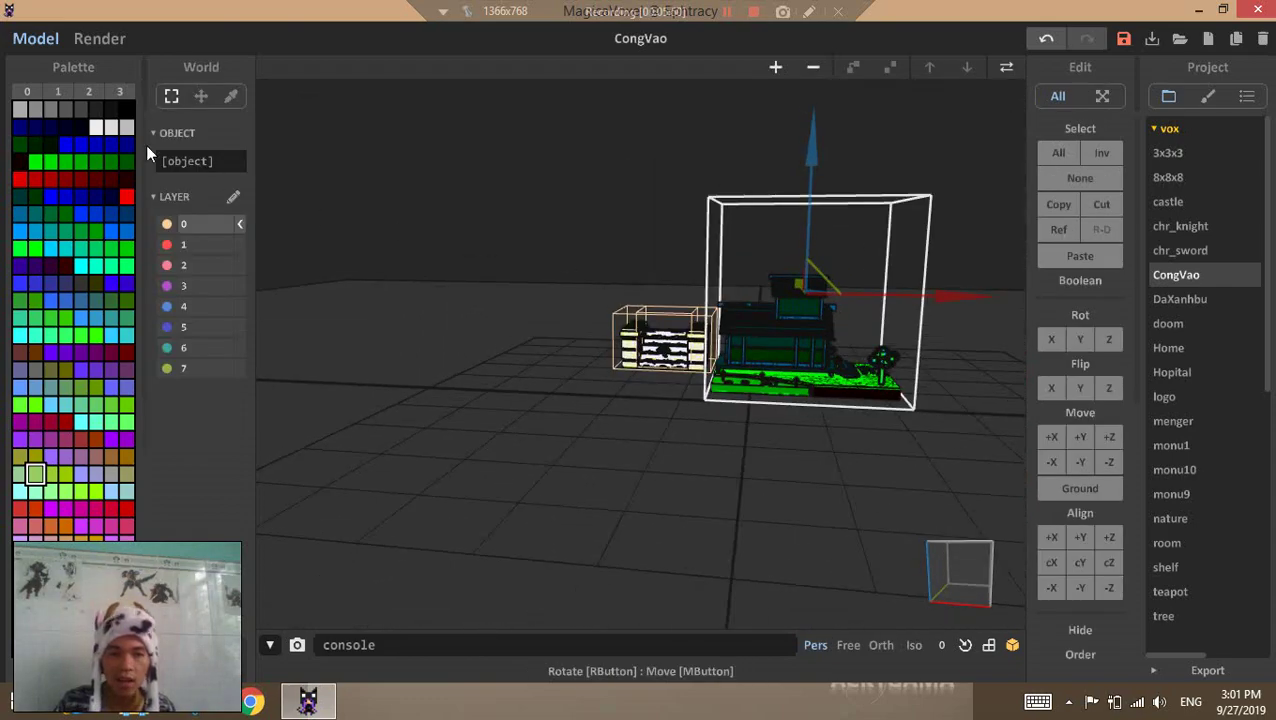
{"action": "left_click_drag", "start_coordinate": [486, 146], "coordinate": [956, 460]}
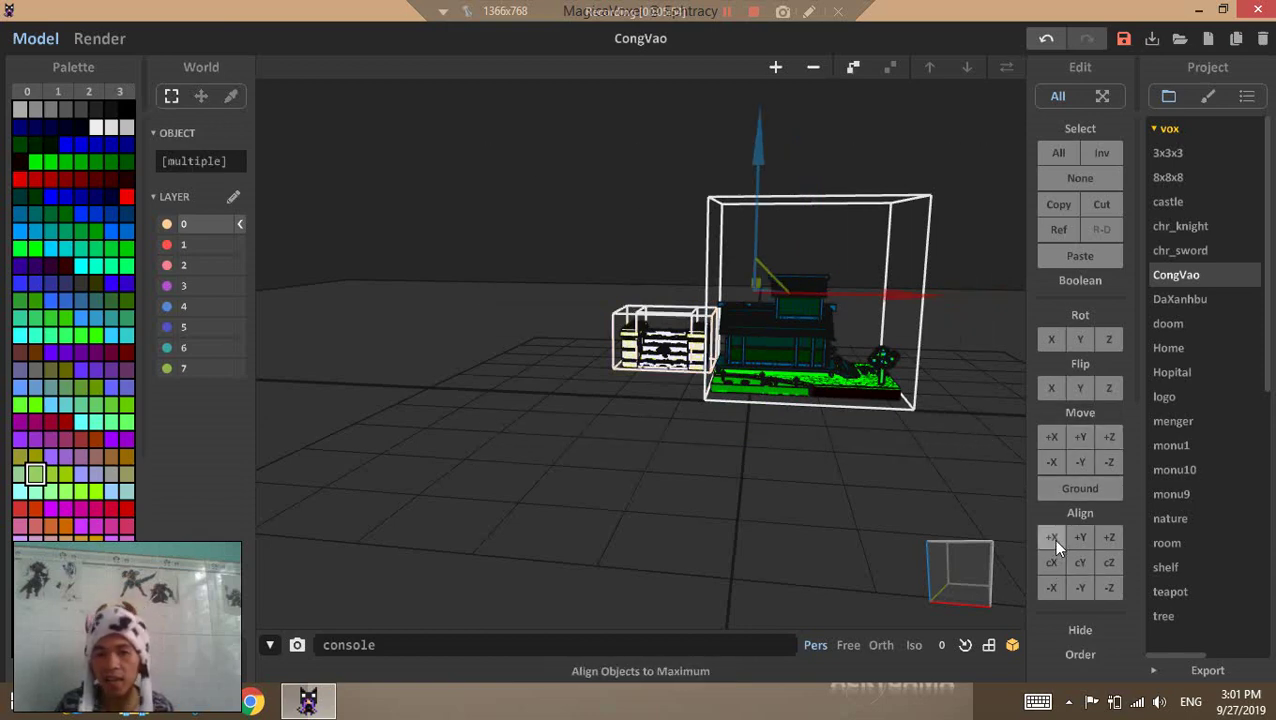
Align the selected gate, figure and house to their common center and try the free camera before returning to perspective
{"action": "left_click", "coordinate": [1076, 562]}
{"action": "right_click_drag", "start_coordinate": [750, 280], "coordinate": [790, 345]}
{"action": "left_click", "coordinate": [849, 645]}
{"action": "right_click_drag", "start_coordinate": [884, 530], "coordinate": [882, 655]}
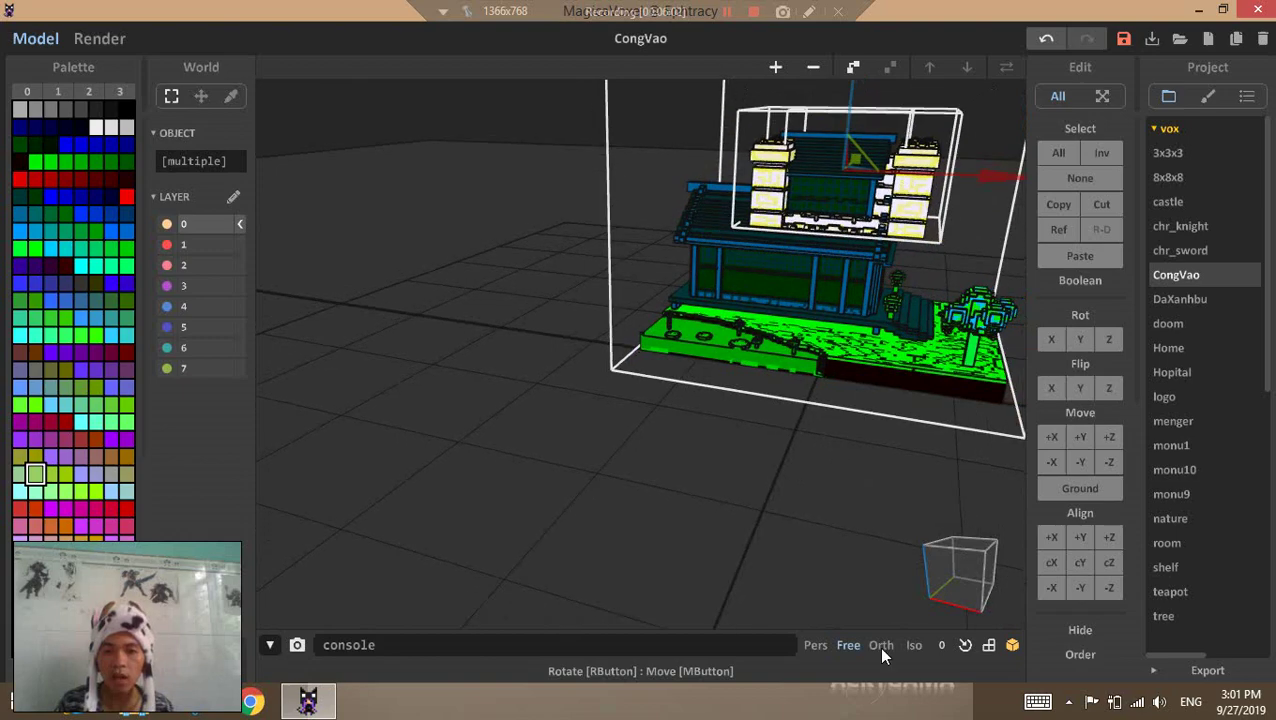
{"action": "left_click", "coordinate": [817, 645]}
{"action": "right_click_drag", "start_coordinate": [832, 500], "coordinate": [940, 420]}
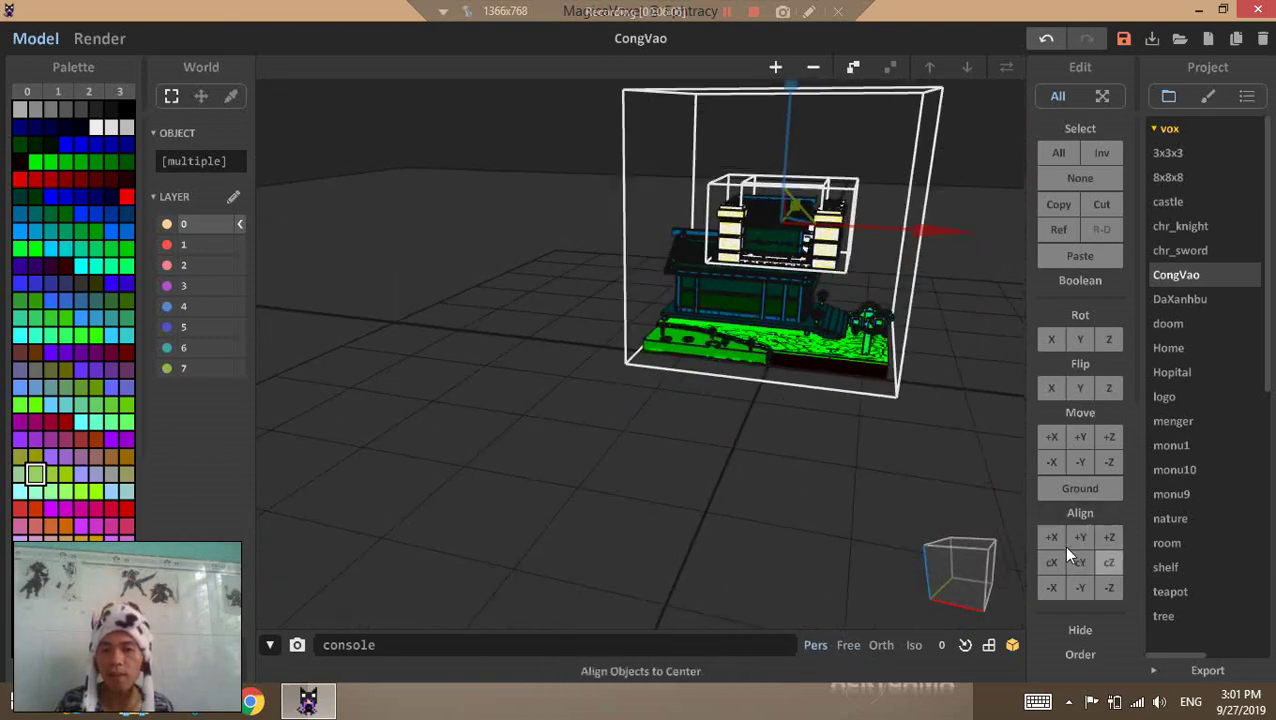
Align the three selected objects to their maximum X edge and to their minimum X edge
{"action": "left_click", "coordinate": [1050, 537]}
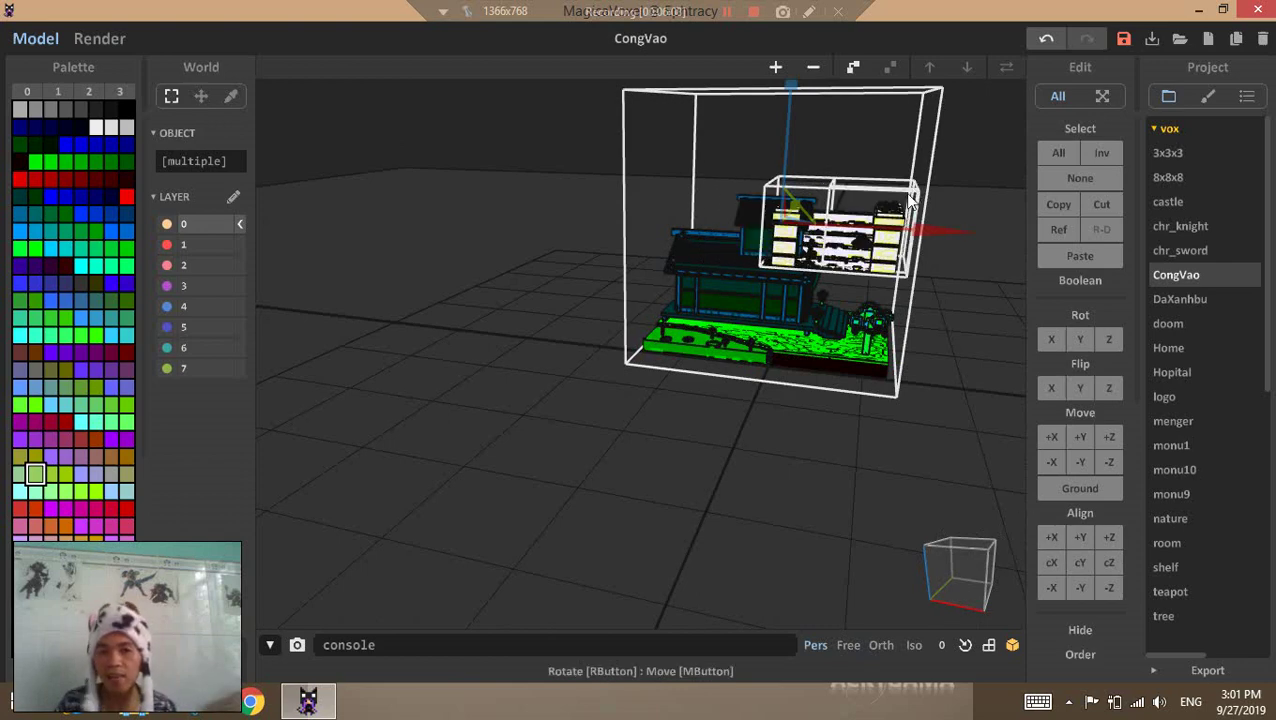
{"action": "right_click_drag", "start_coordinate": [910, 198], "coordinate": [923, 165]}
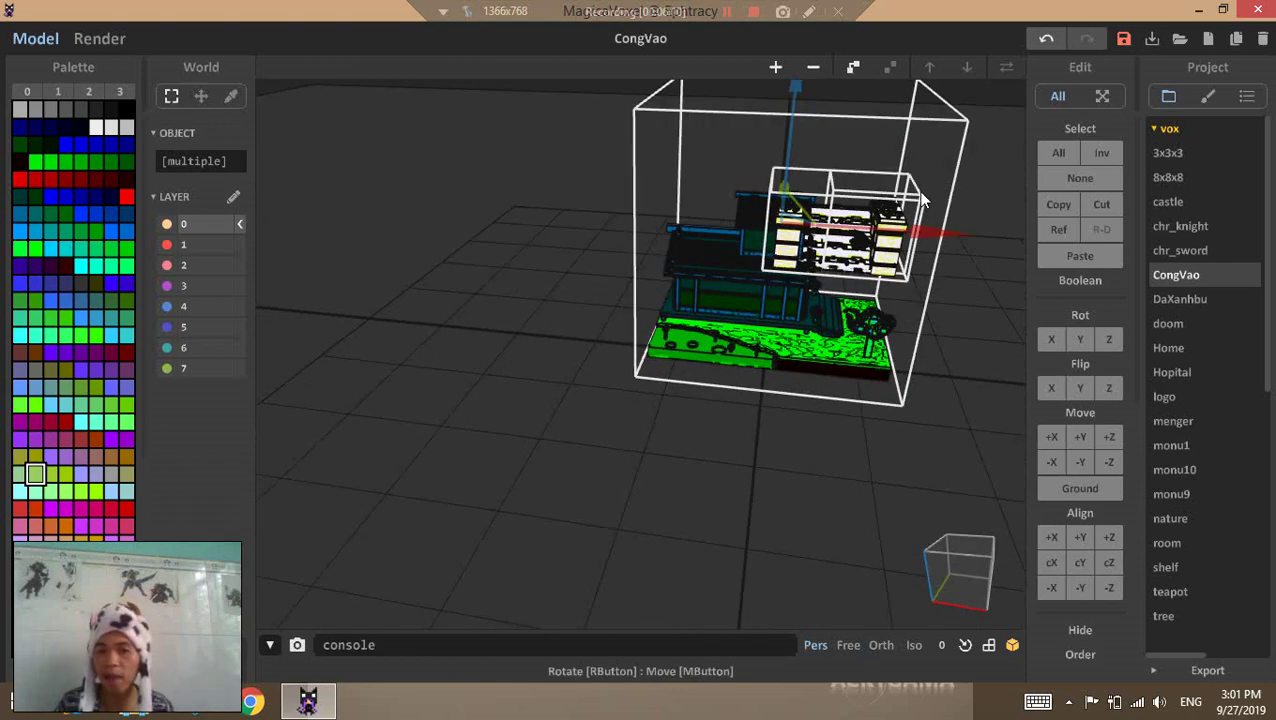
{"action": "left_click", "coordinate": [1047, 588]}
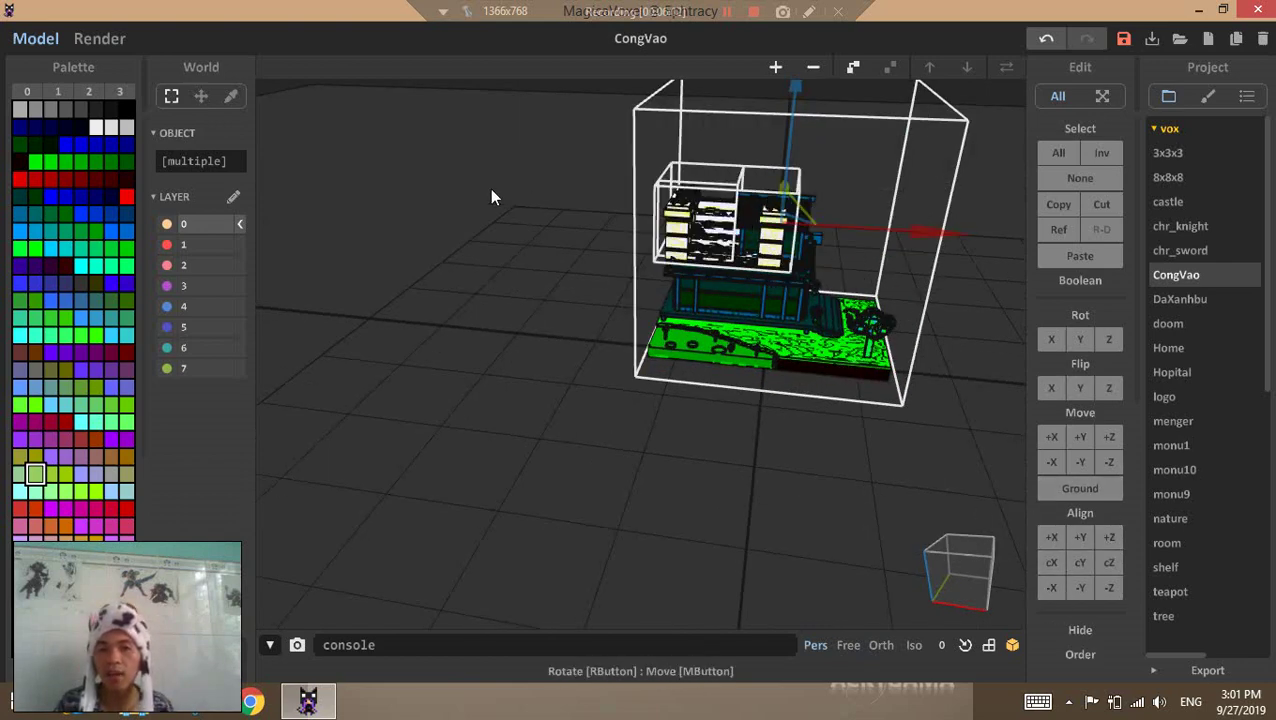
{"action": "right_click_drag", "start_coordinate": [795, 183], "coordinate": [822, 184]}
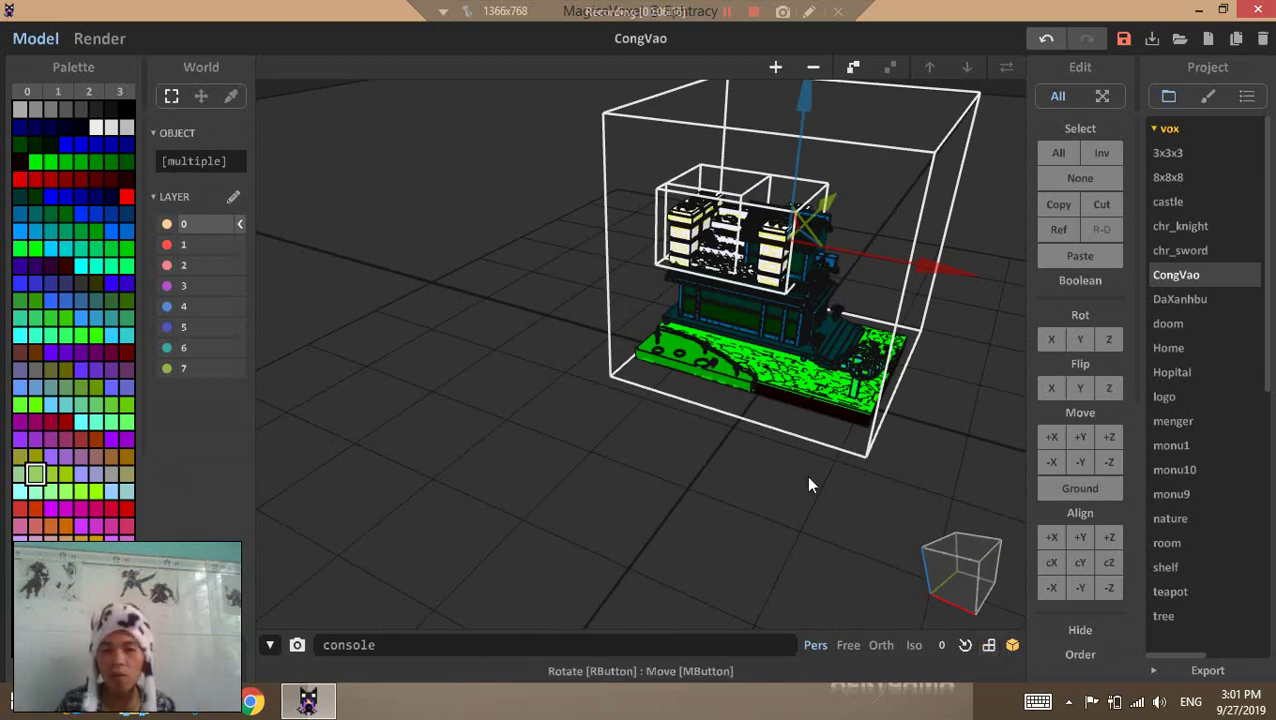
{"action": "right_click_drag", "start_coordinate": [805, 475], "coordinate": [830, 175]}
{"action": "right_click_drag", "start_coordinate": [852, 271], "coordinate": [864, 242]}
Align the selected objects to the maximum and minimum on Y, and to the maximum and minimum on Z
{"action": "left_click", "coordinate": [1084, 540]}
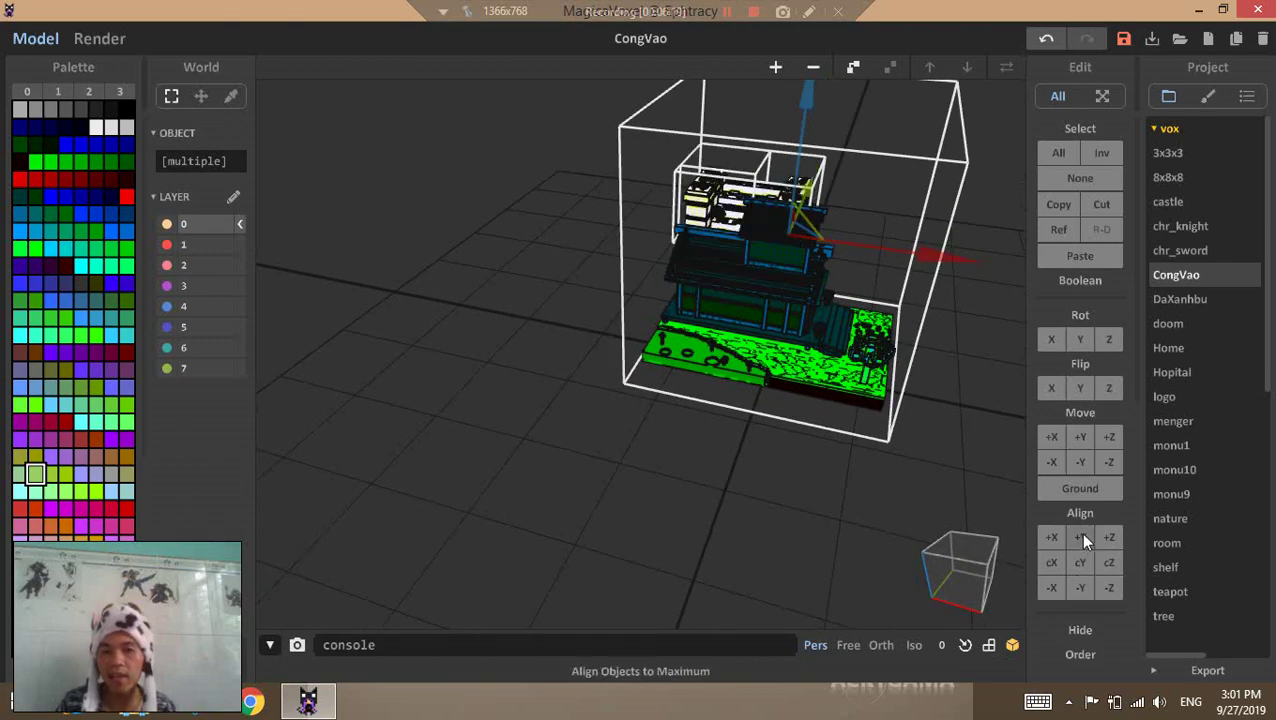
{"action": "left_click", "coordinate": [1069, 586]}
{"action": "right_click_drag", "start_coordinate": [756, 507], "coordinate": [940, 300]}
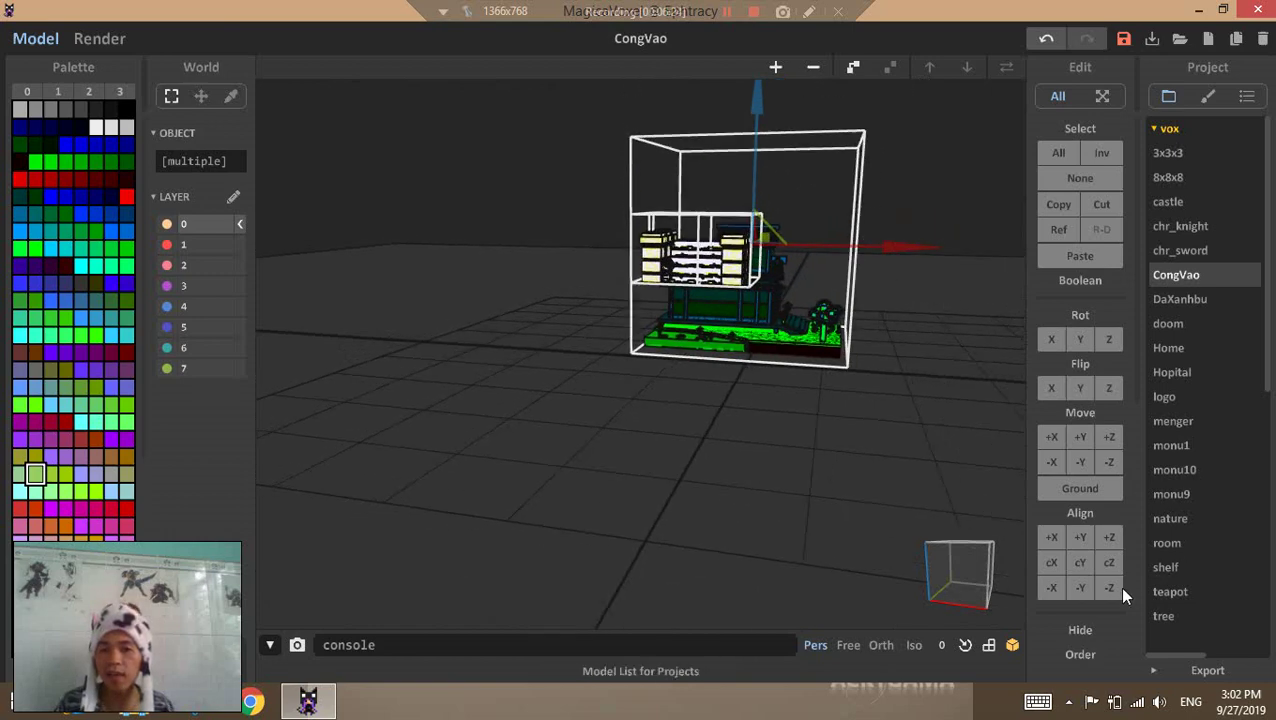
{"action": "left_click", "coordinate": [1109, 537]}
{"action": "left_click", "coordinate": [1109, 588]}
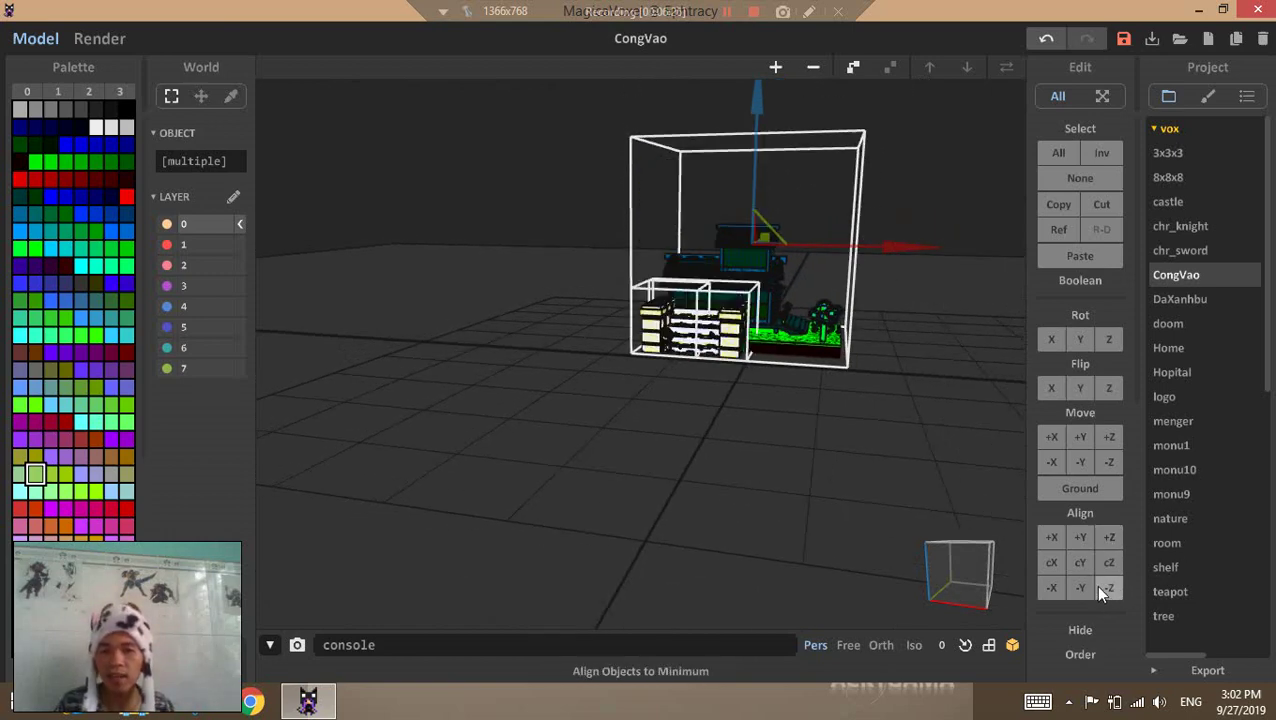
Center-align the selected gate, figure and house along the X, Y and Z axes
{"action": "right_click_drag", "start_coordinate": [1018, 575], "coordinate": [1020, 545]}
{"action": "left_click", "coordinate": [1052, 561]}
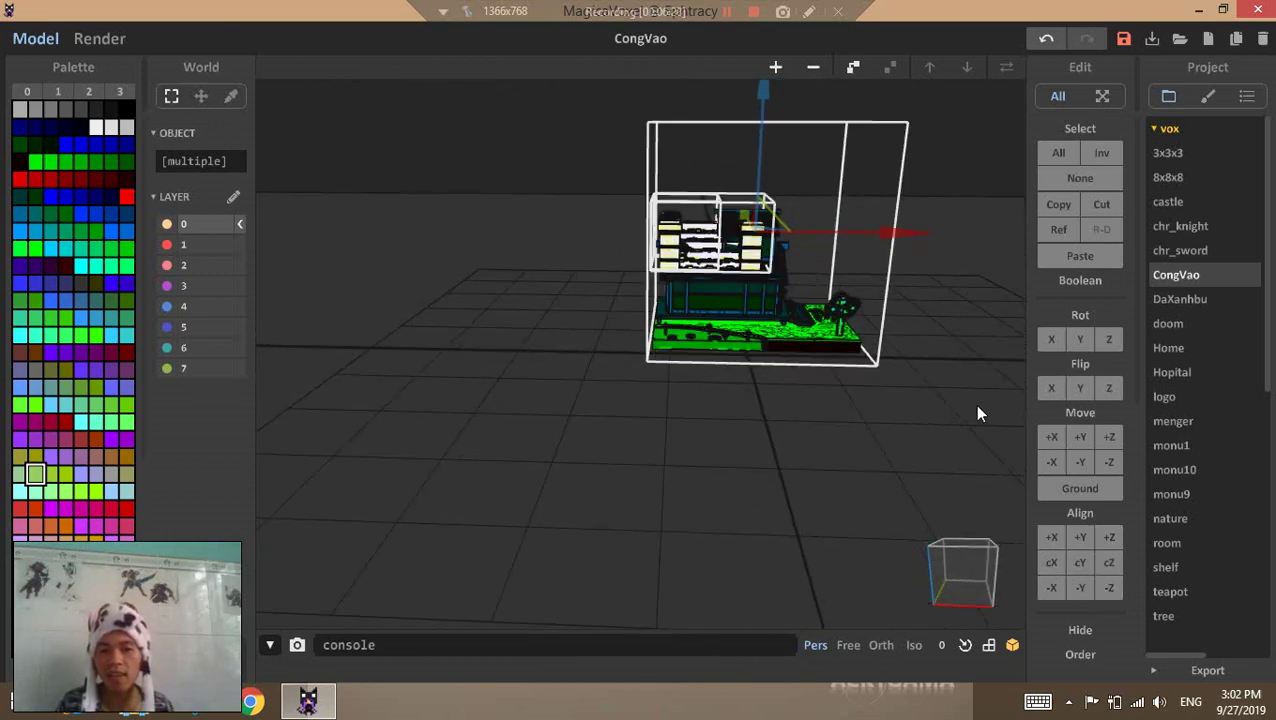
{"action": "right_click_drag", "start_coordinate": [974, 404], "coordinate": [770, 329]}
{"action": "right_click_drag", "start_coordinate": [652, 216], "coordinate": [645, 282]}
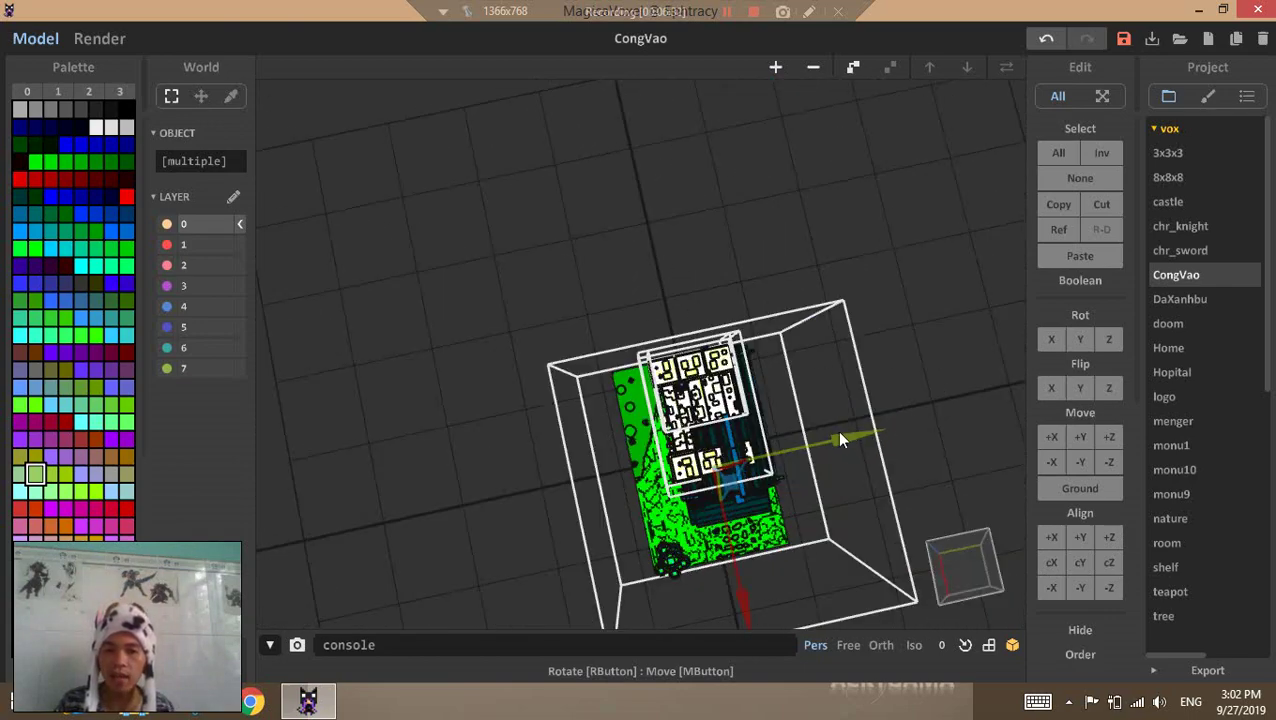
{"action": "right_click_drag", "start_coordinate": [838, 432], "coordinate": [868, 424]}
{"action": "right_click_drag", "start_coordinate": [902, 291], "coordinate": [683, 388]}
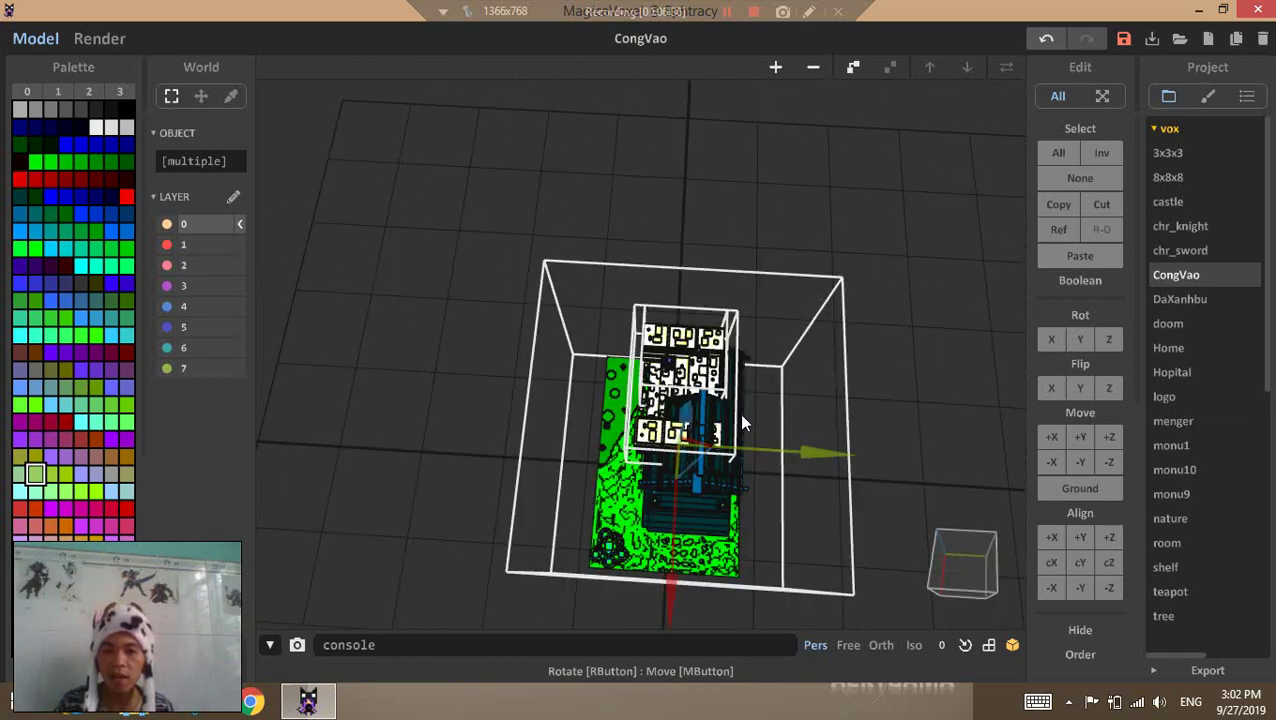
{"action": "right_click_drag", "start_coordinate": [746, 427], "coordinate": [765, 390]}
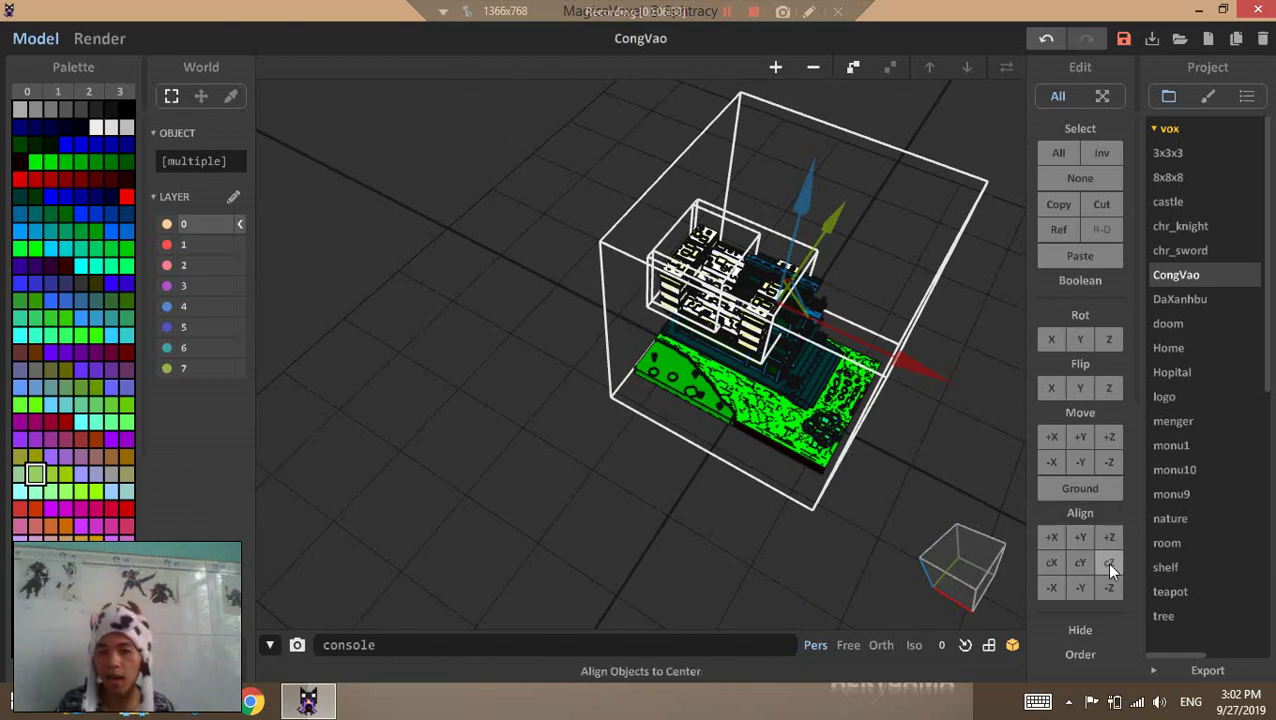
{"action": "left_click", "coordinate": [1080, 562]}
{"action": "right_click_drag", "start_coordinate": [870, 360], "coordinate": [890, 336]}
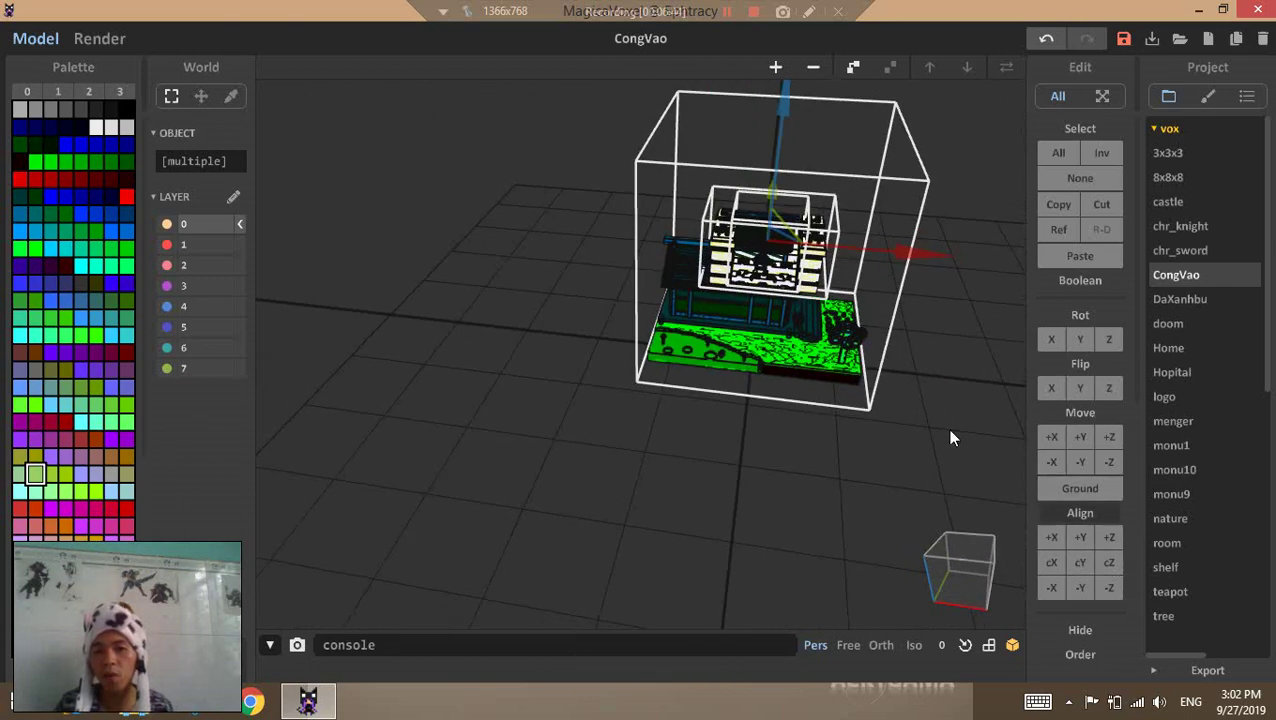
Ground the three selected objects and expand the Hide options
{"action": "scroll", "coordinate": [826, 312], "scroll_direction": "down", "scroll_amount": 3}
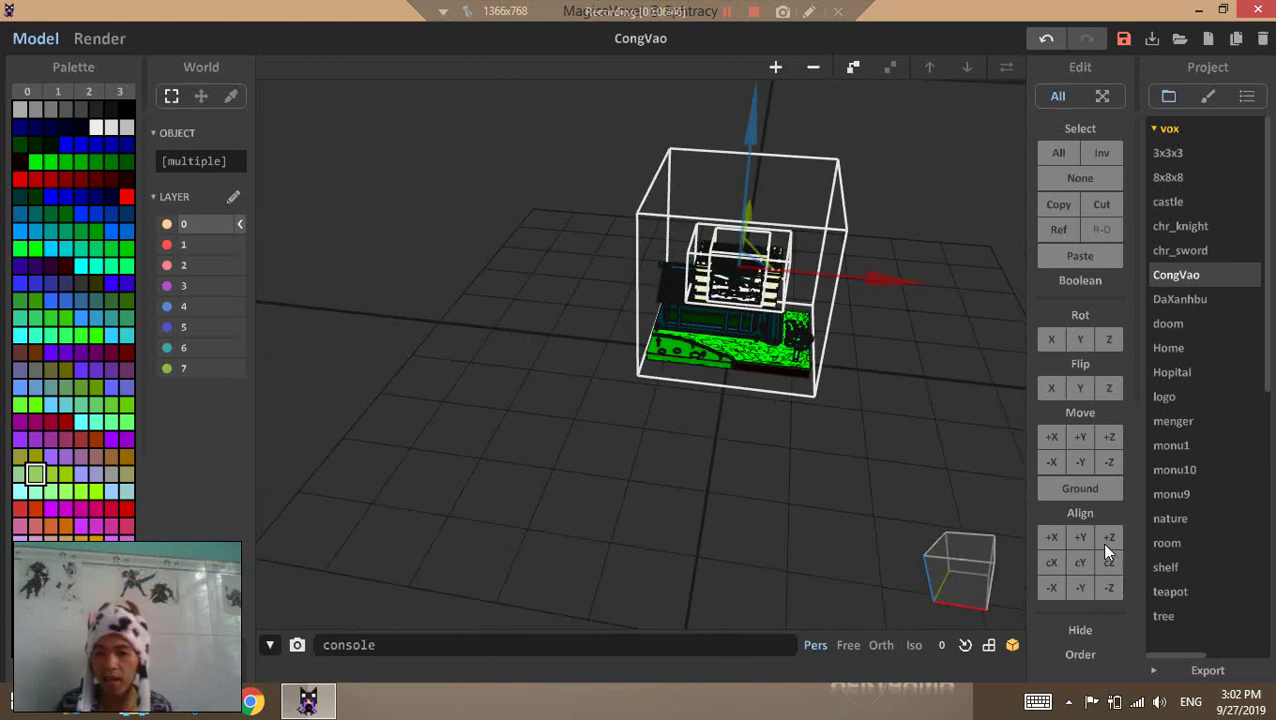
{"action": "left_click", "coordinate": [1085, 487]}
{"action": "left_click", "coordinate": [1075, 627]}
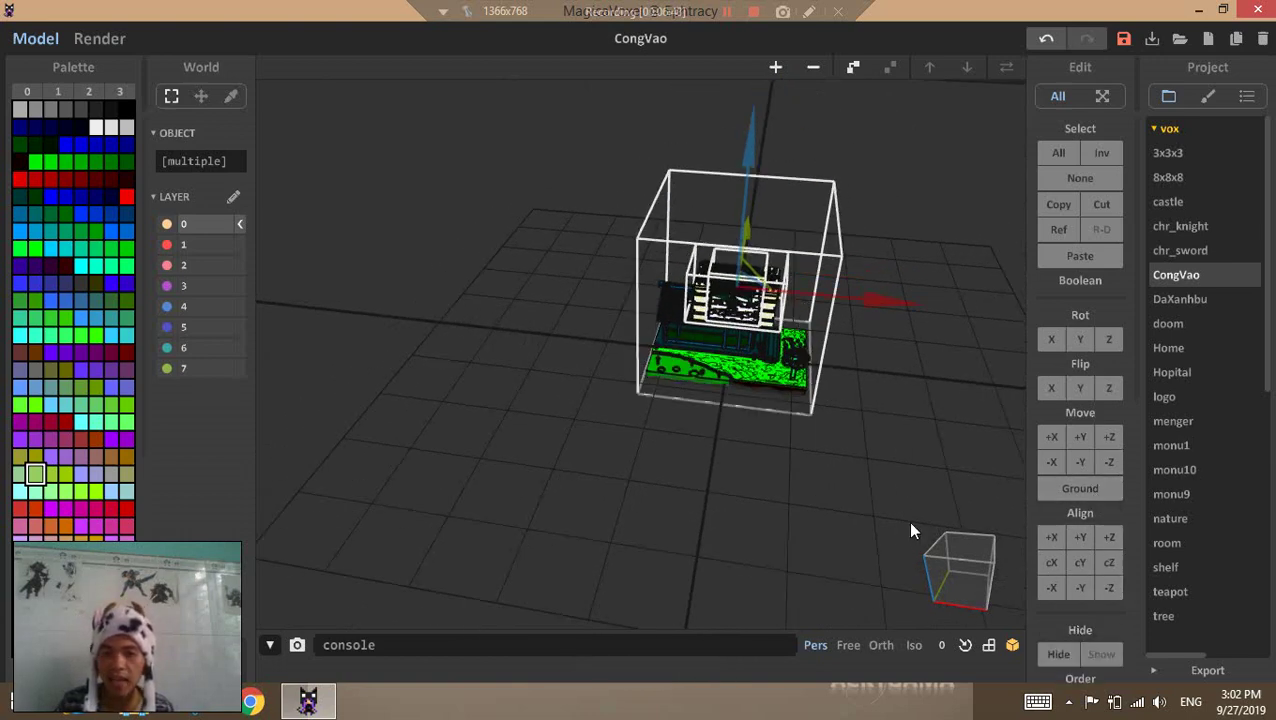
Separate the overlapping objects by moving the gate along negative X and the house along positive X
{"action": "right_click_drag", "start_coordinate": [848, 482], "coordinate": [846, 396]}
{"action": "left_click", "coordinate": [850, 388]}
{"action": "right_click_drag", "start_coordinate": [860, 302], "coordinate": [870, 342]}
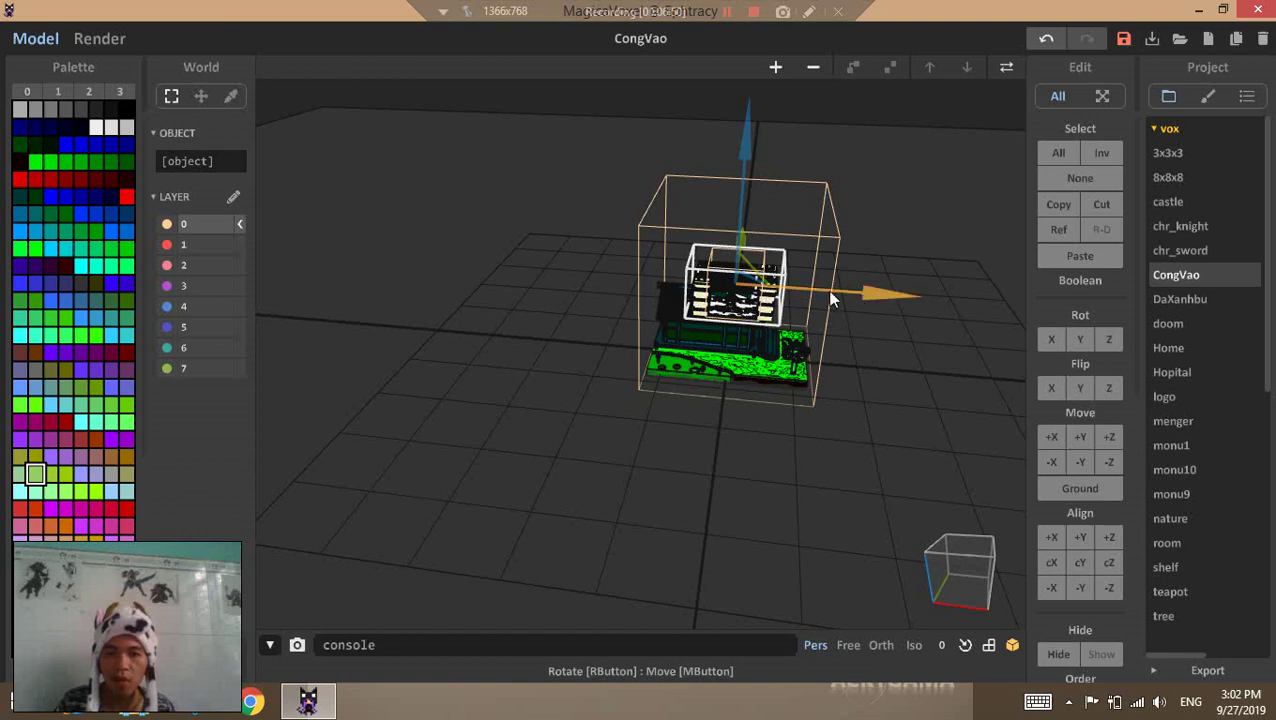
{"action": "left_click_drag", "start_coordinate": [832, 297], "coordinate": [600, 286]}
{"action": "left_click", "coordinate": [669, 270]}
{"action": "left_click_drag", "start_coordinate": [858, 298], "coordinate": [1003, 303]}
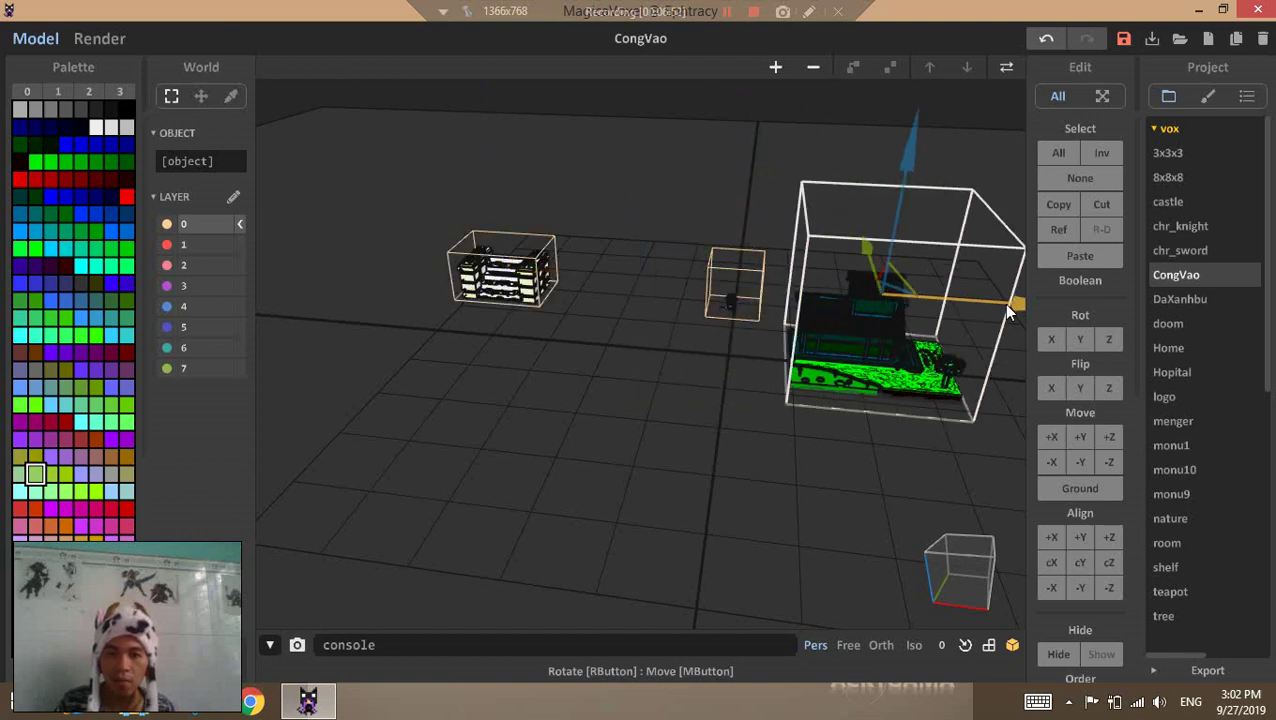
Move the figure slightly along negative X so it stands between the gate and the house
{"action": "left_click", "coordinate": [724, 278]}
{"action": "left_click_drag", "start_coordinate": [824, 293], "coordinate": [736, 301]}
{"action": "scroll", "coordinate": [703, 314], "scroll_direction": "up", "scroll_amount": 2}
{"action": "right_click_drag", "start_coordinate": [703, 314], "coordinate": [733, 300]}
{"action": "scroll", "coordinate": [733, 300], "scroll_direction": "up", "scroll_amount": 3}
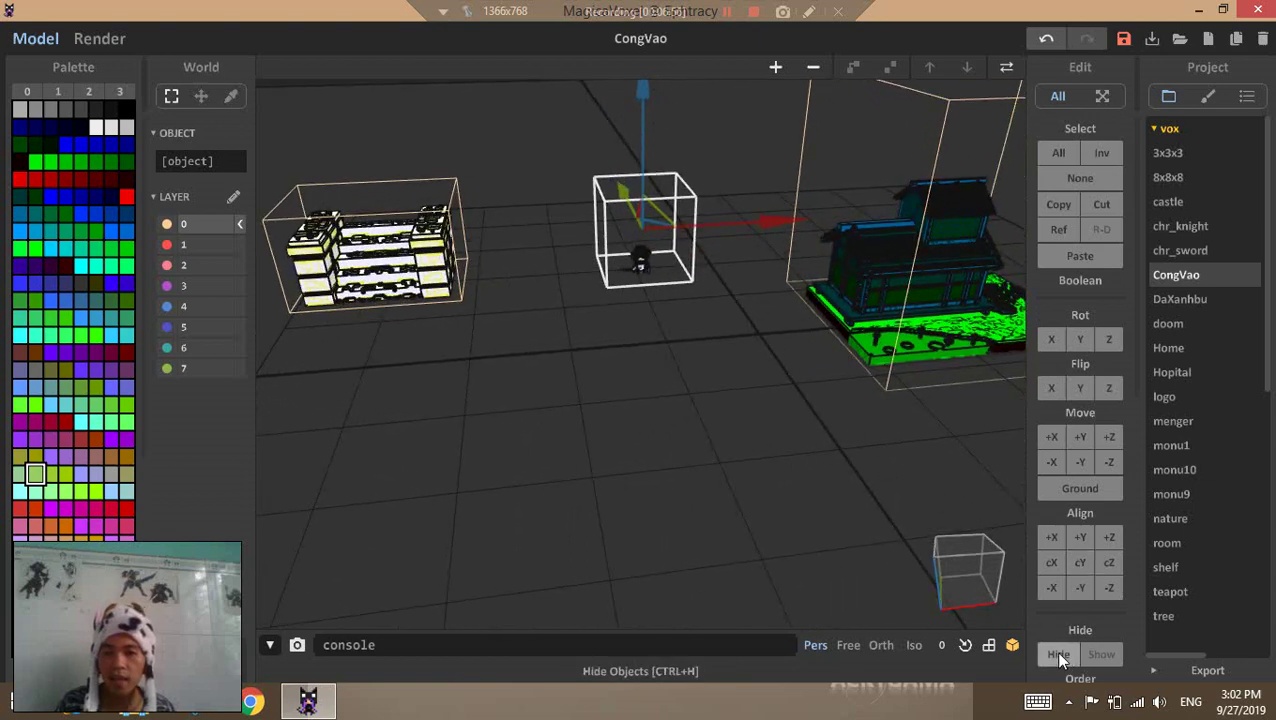
Hide the figure object, reselect its empty bounding box and show it again
{"action": "left_click", "coordinate": [1055, 652]}
{"action": "right_click_drag", "start_coordinate": [805, 400], "coordinate": [690, 273]}
{"action": "left_click", "coordinate": [748, 290]}
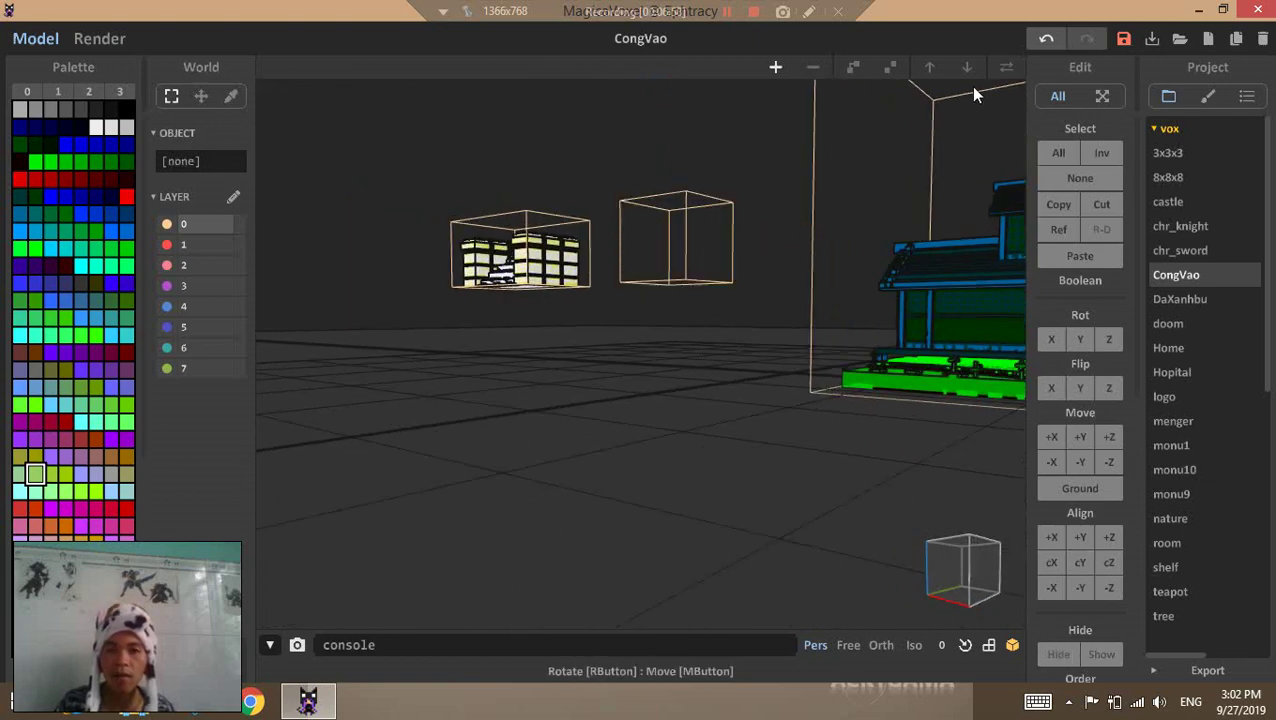
{"action": "left_click", "coordinate": [677, 197]}
{"action": "left_click", "coordinate": [1103, 655]}
{"action": "right_click_drag", "start_coordinate": [665, 300], "coordinate": [725, 310]}
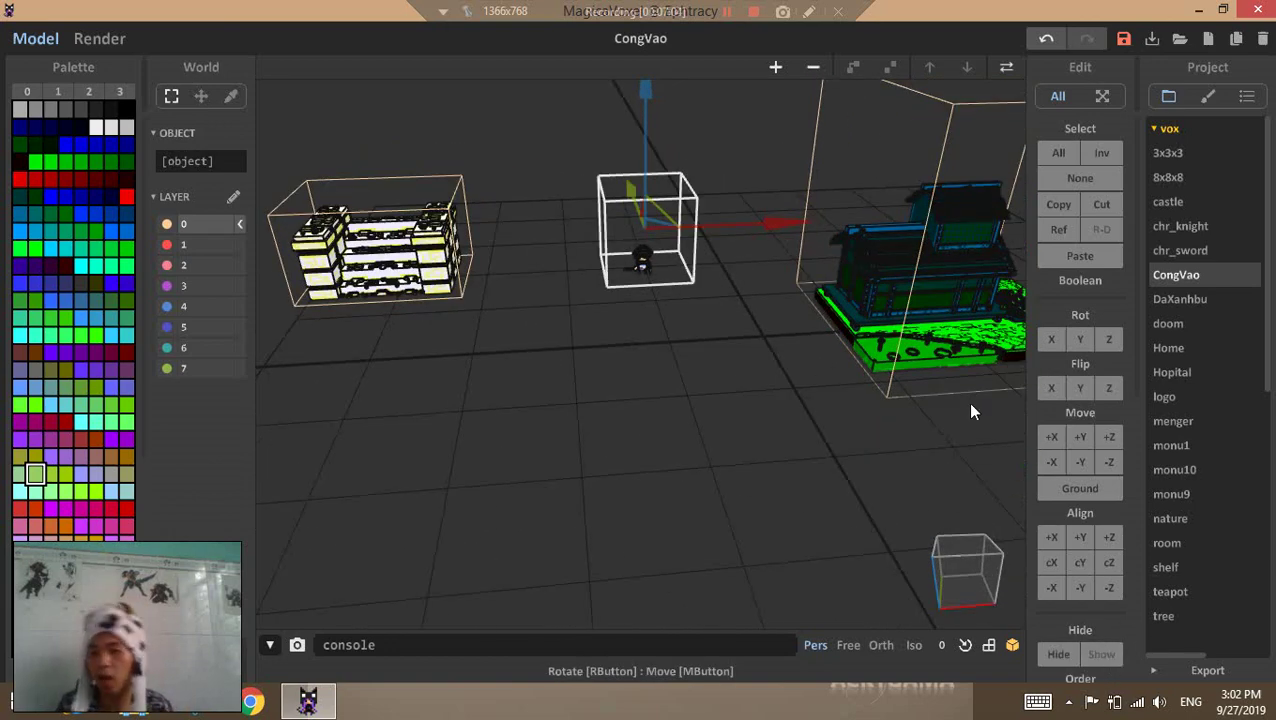
{"action": "scroll", "coordinate": [1132, 363], "scroll_direction": "down", "scroll_amount": 3}
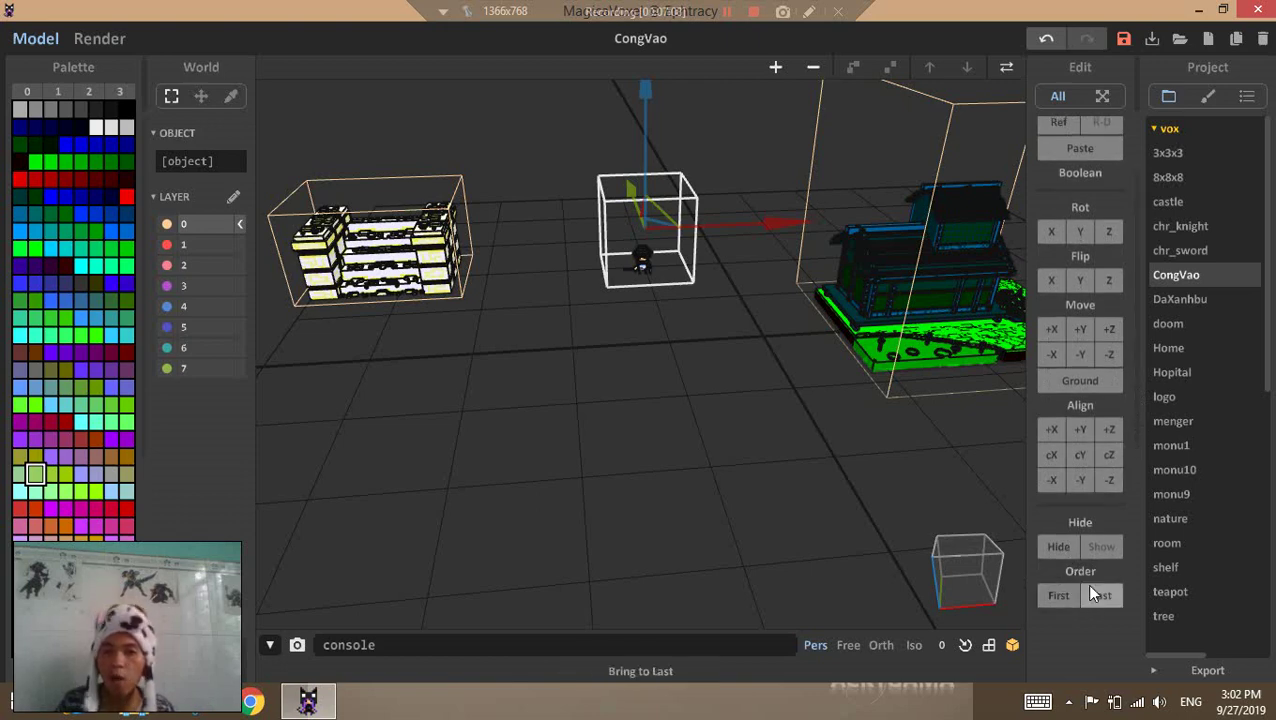
{"action": "right_click_drag", "start_coordinate": [915, 412], "coordinate": [923, 411]}
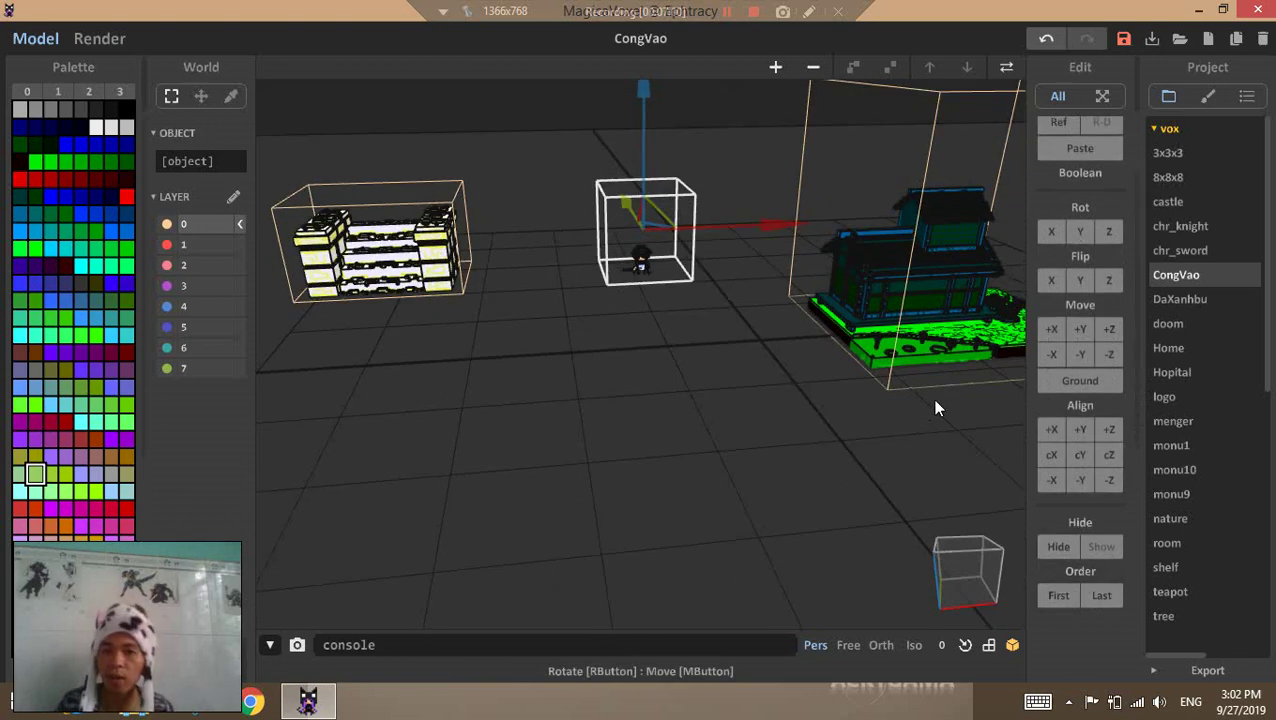
{"action": "left_click_drag", "start_coordinate": [1134, 227], "coordinate": [1134, 230]}
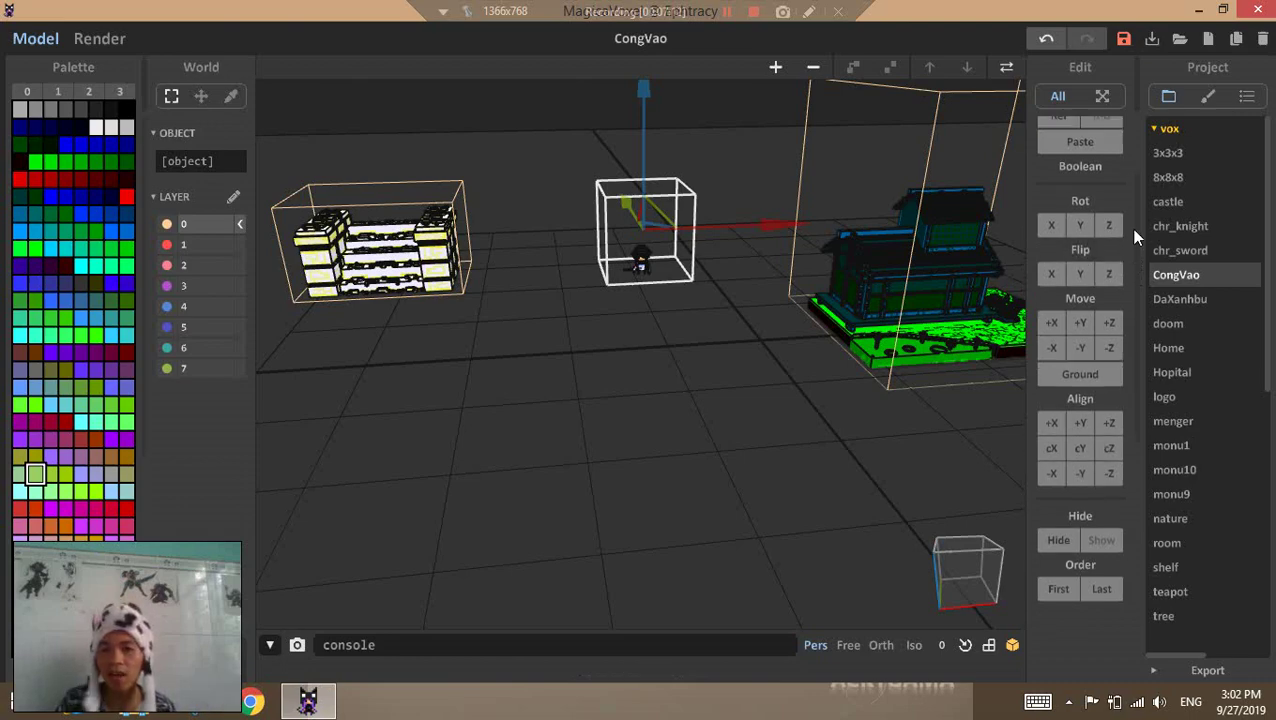
{"action": "scroll", "coordinate": [1118, 300], "scroll_direction": "up", "scroll_amount": 2}
Move the gate along positive X until it overlaps the house
{"action": "right_click_drag", "start_coordinate": [1020, 276], "coordinate": [885, 326]}
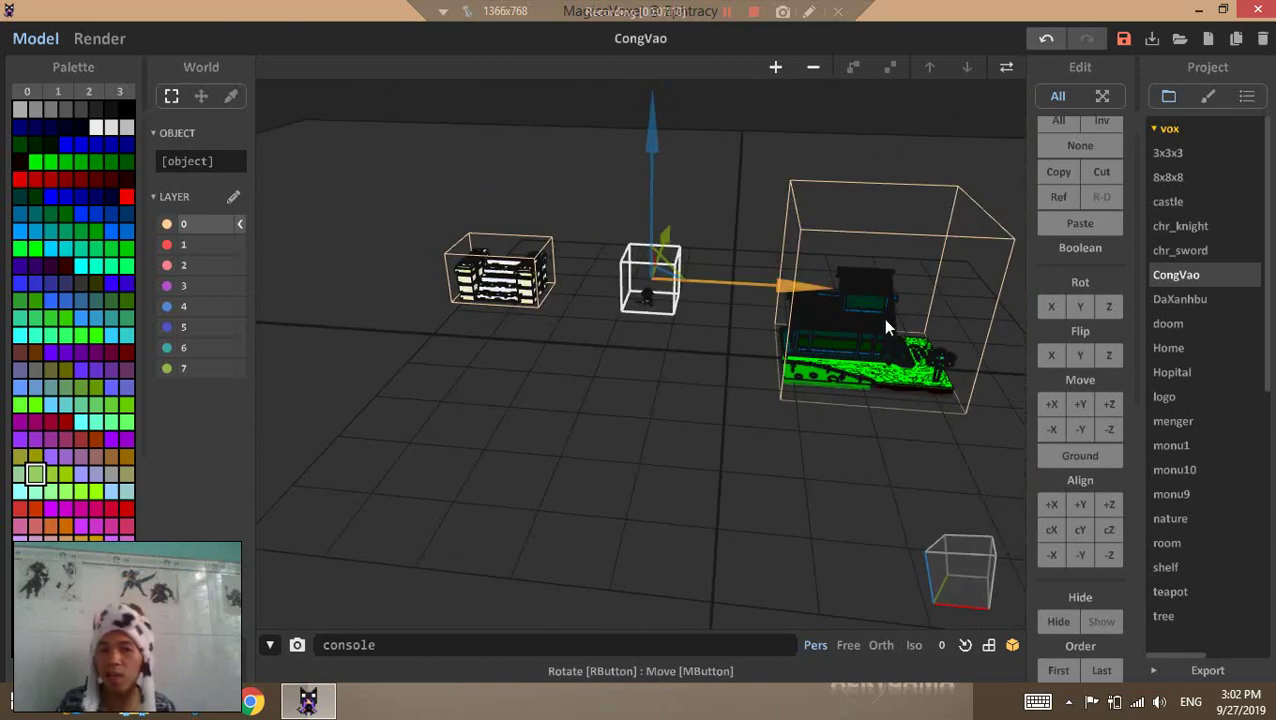
{"action": "left_click", "coordinate": [506, 250]}
{"action": "left_click_drag", "start_coordinate": [672, 281], "coordinate": [985, 295]}
{"action": "right_click_drag", "start_coordinate": [985, 295], "coordinate": [862, 333]}
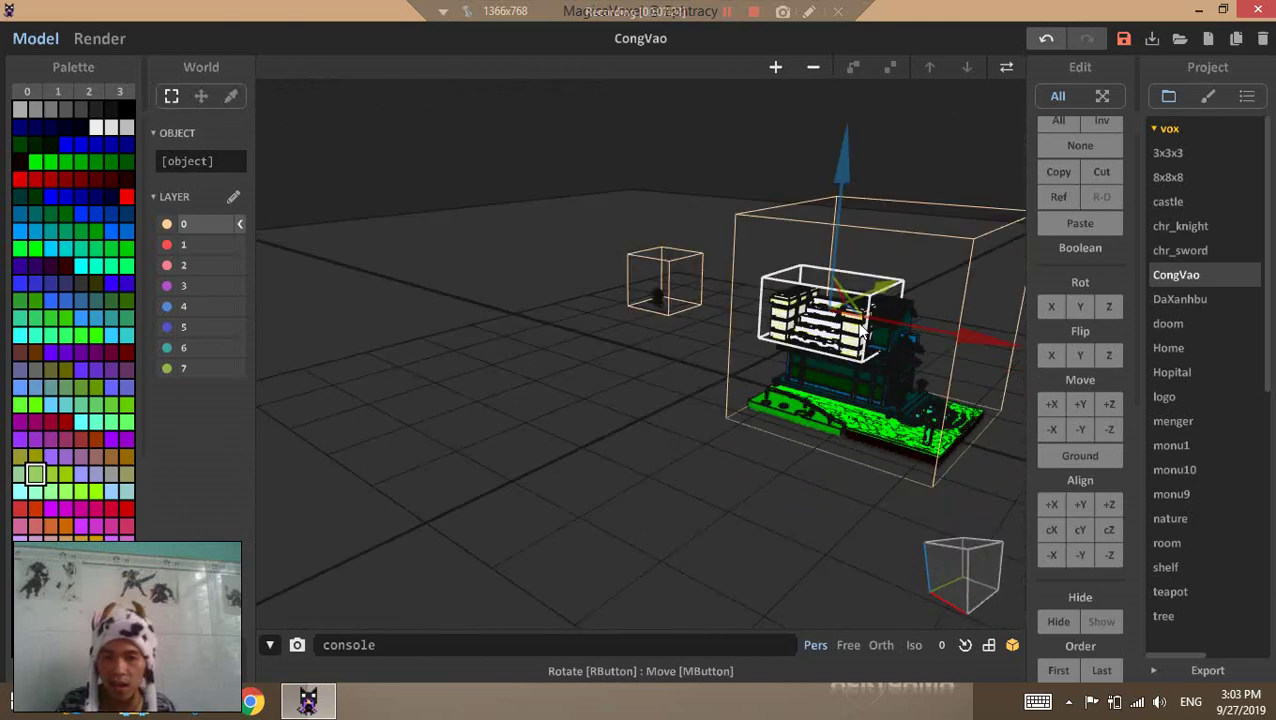
Reselect the gate, lower it along Z to the house's base and ground it
{"action": "left_click", "coordinate": [853, 206]}
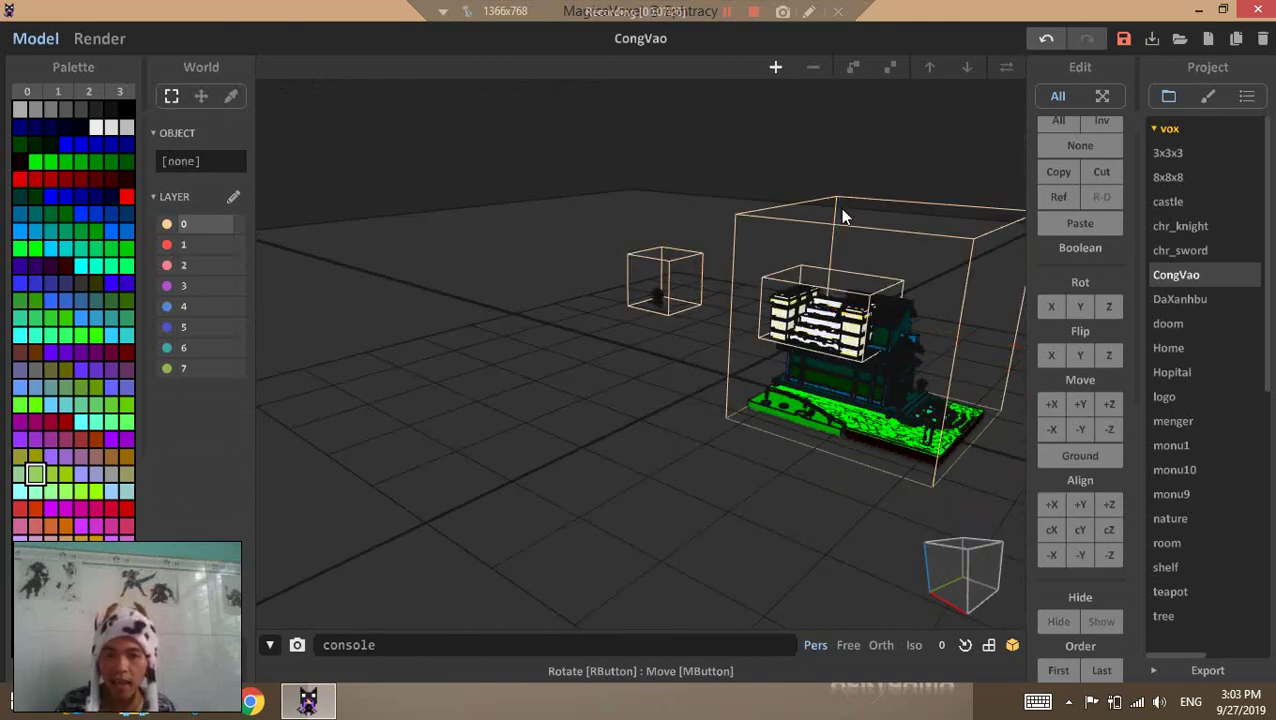
{"action": "left_click", "coordinate": [832, 323]}
{"action": "left_click_drag", "start_coordinate": [840, 168], "coordinate": [830, 241]}
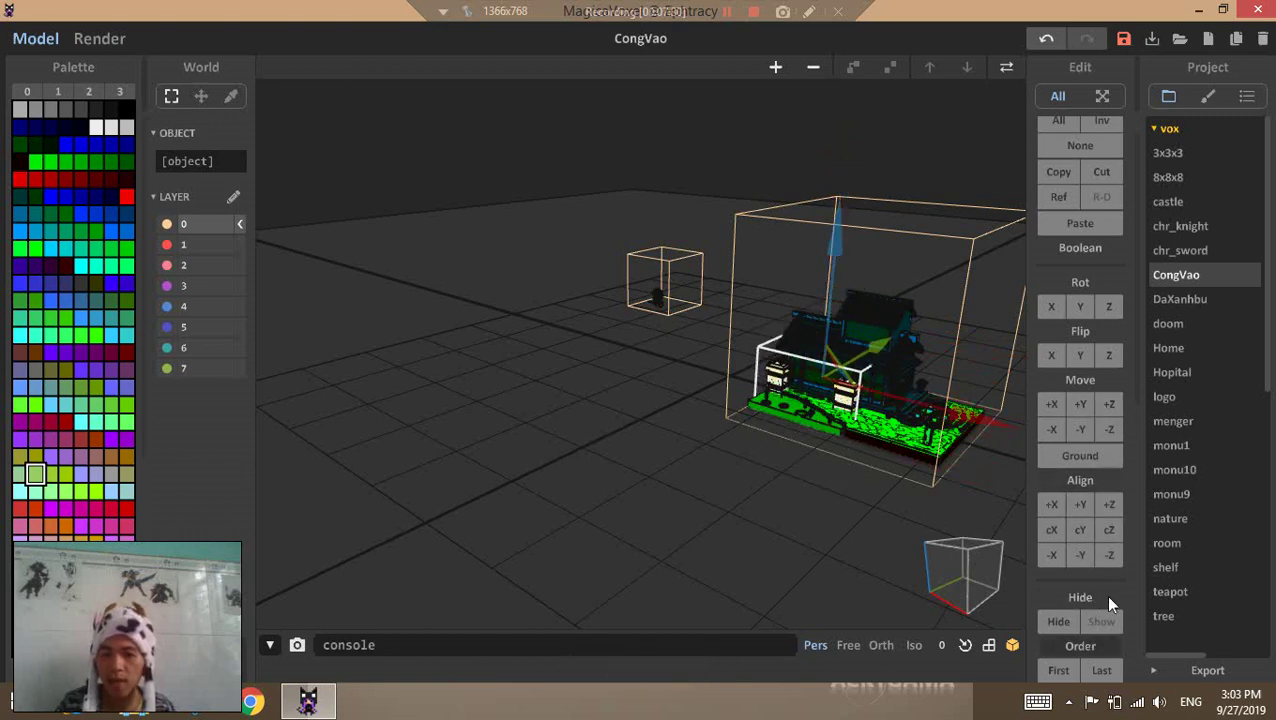
{"action": "left_click", "coordinate": [1095, 455]}
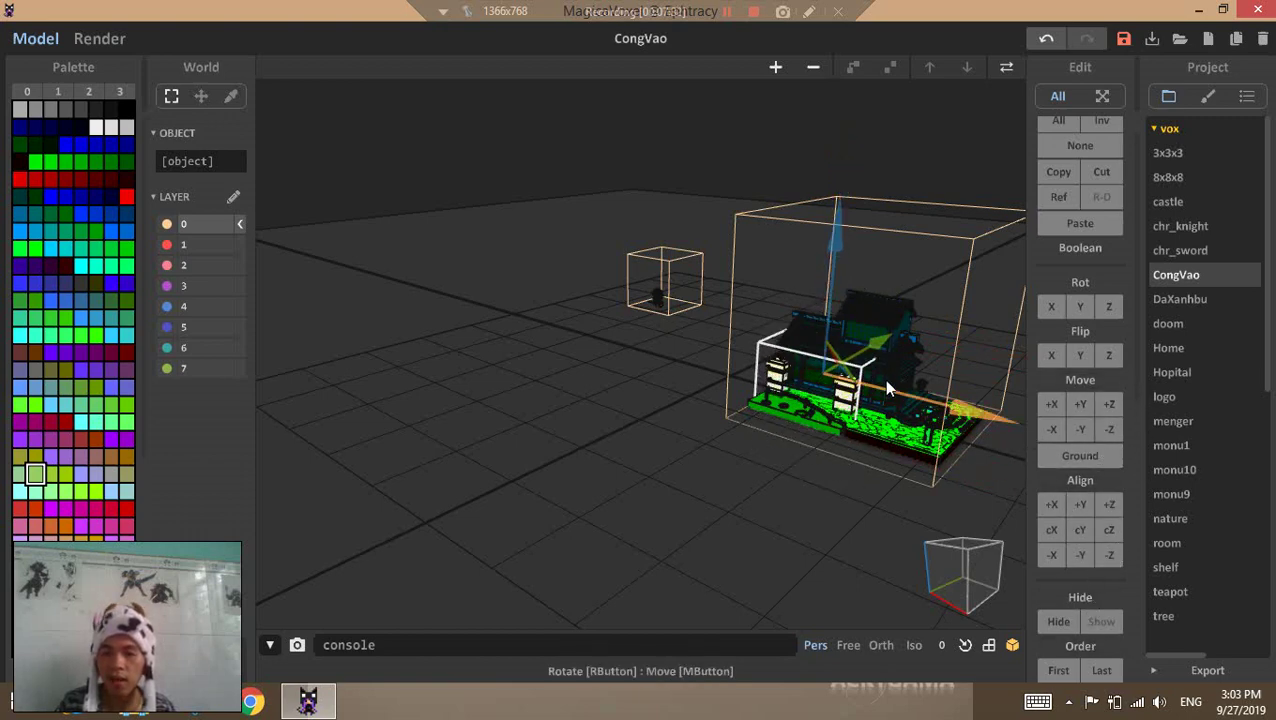
Move the gate along negative Y so it stands in front of the house
{"action": "scroll", "coordinate": [883, 379], "scroll_direction": "up", "scroll_amount": 3}
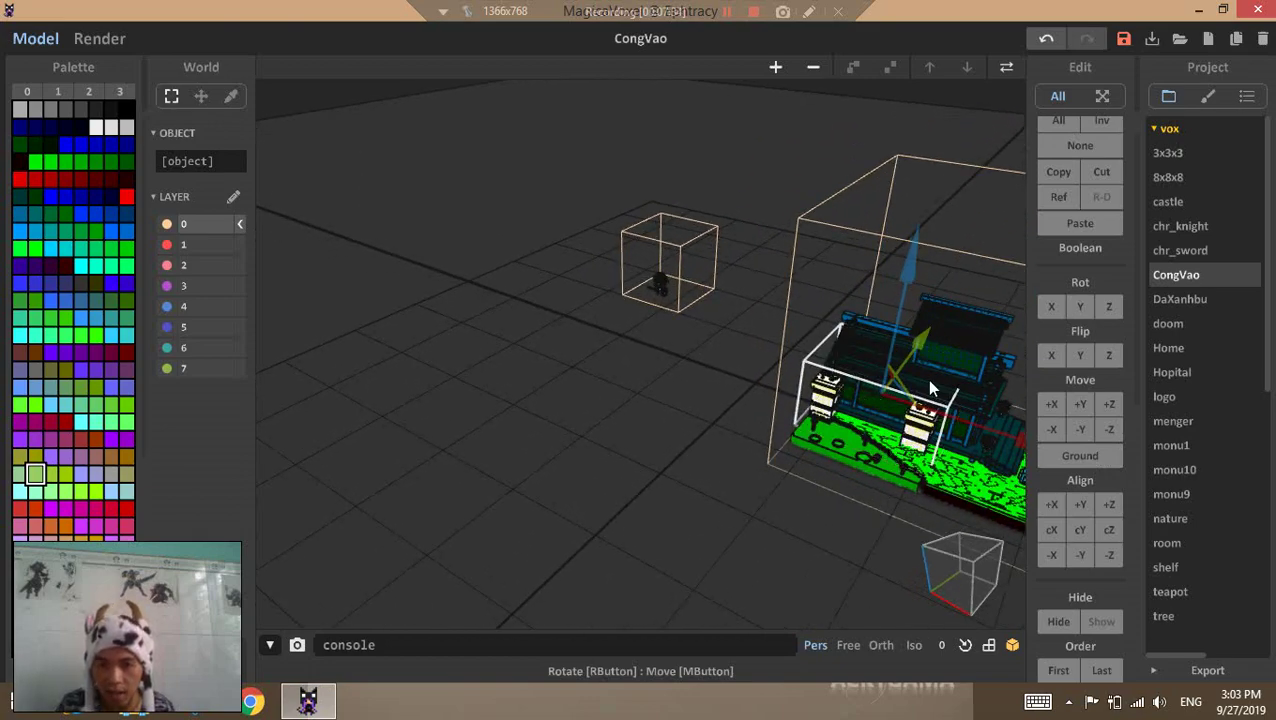
{"action": "left_click_drag", "start_coordinate": [911, 355], "coordinate": [885, 400]}
{"action": "right_click_drag", "start_coordinate": [932, 410], "coordinate": [753, 486]}
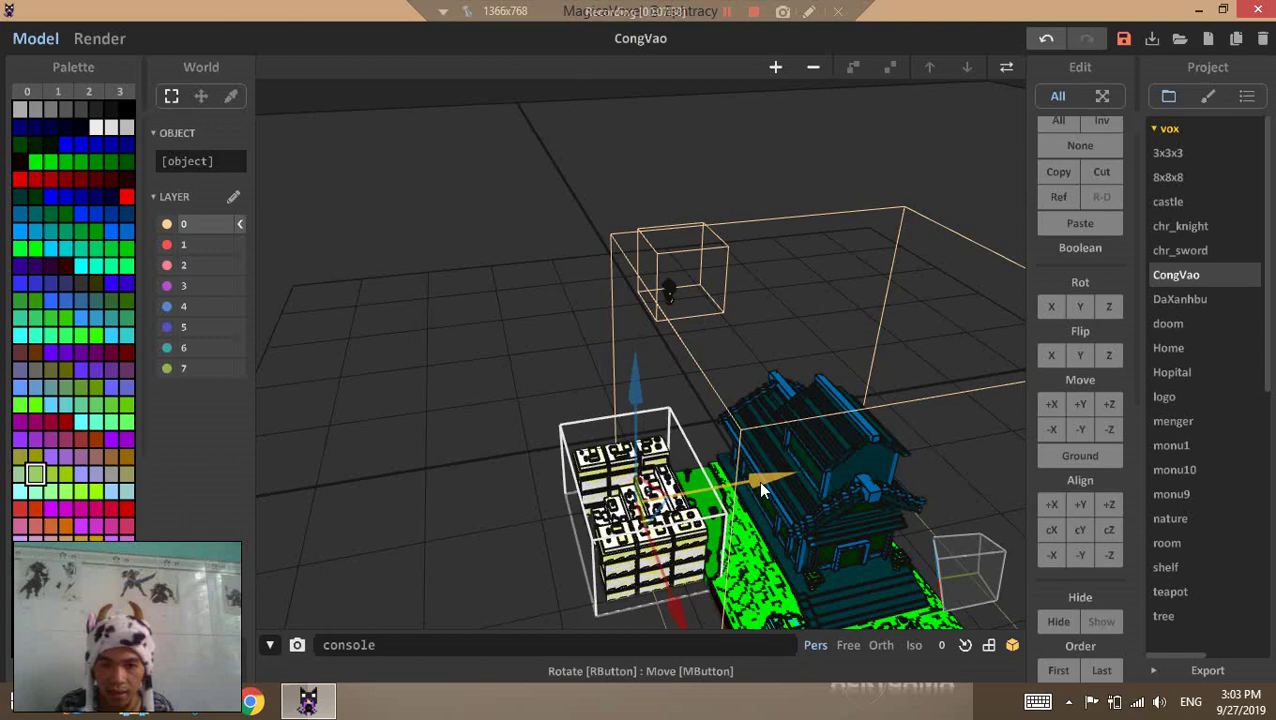
{"action": "right_click_drag", "start_coordinate": [775, 458], "coordinate": [841, 364]}
Switch to the free camera and move the gate farther along positive X in front of the house
{"action": "left_click", "coordinate": [865, 645]}
{"action": "left_click", "coordinate": [850, 373]}
{"action": "left_click", "coordinate": [780, 368]}
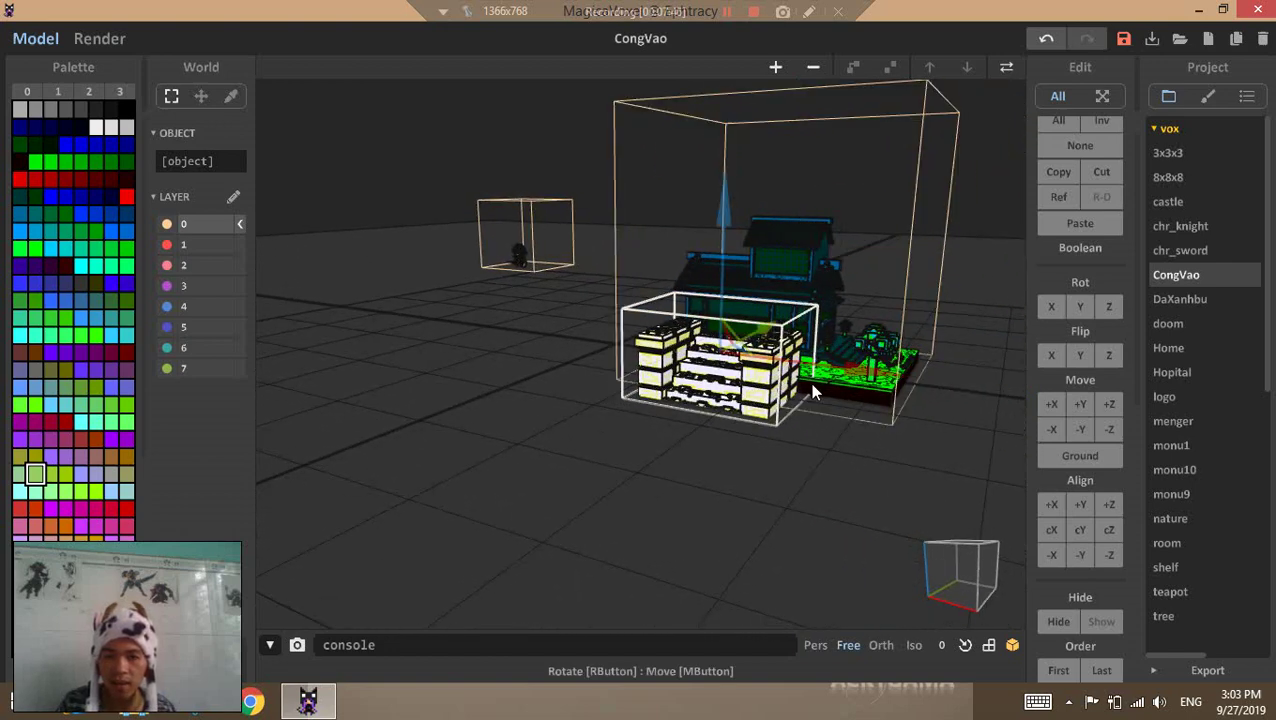
{"action": "left_click_drag", "start_coordinate": [876, 385], "coordinate": [968, 393]}
{"action": "scroll", "coordinate": [530, 222], "scroll_direction": "up", "scroll_amount": 1}
Move the figure along positive X past the gate to the far side of the house
{"action": "left_click", "coordinate": [520, 242]}
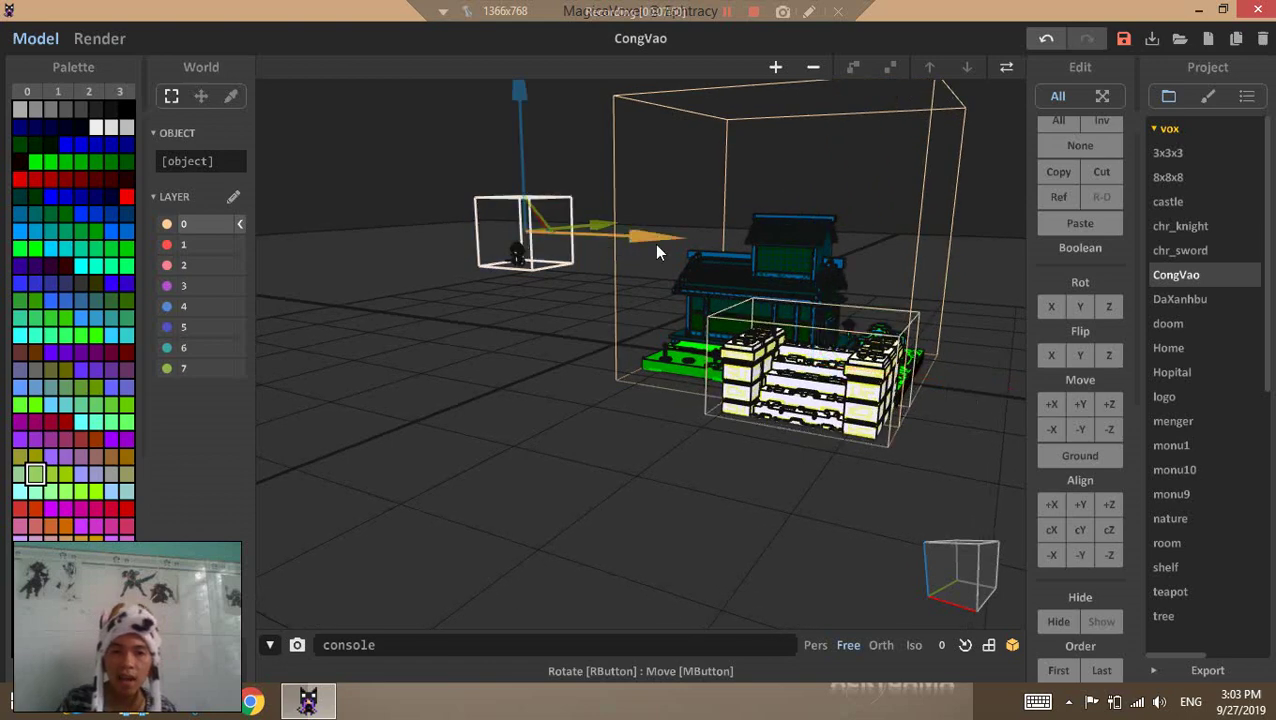
{"action": "left_click", "coordinate": [712, 243]}
{"action": "left_click", "coordinate": [520, 256]}
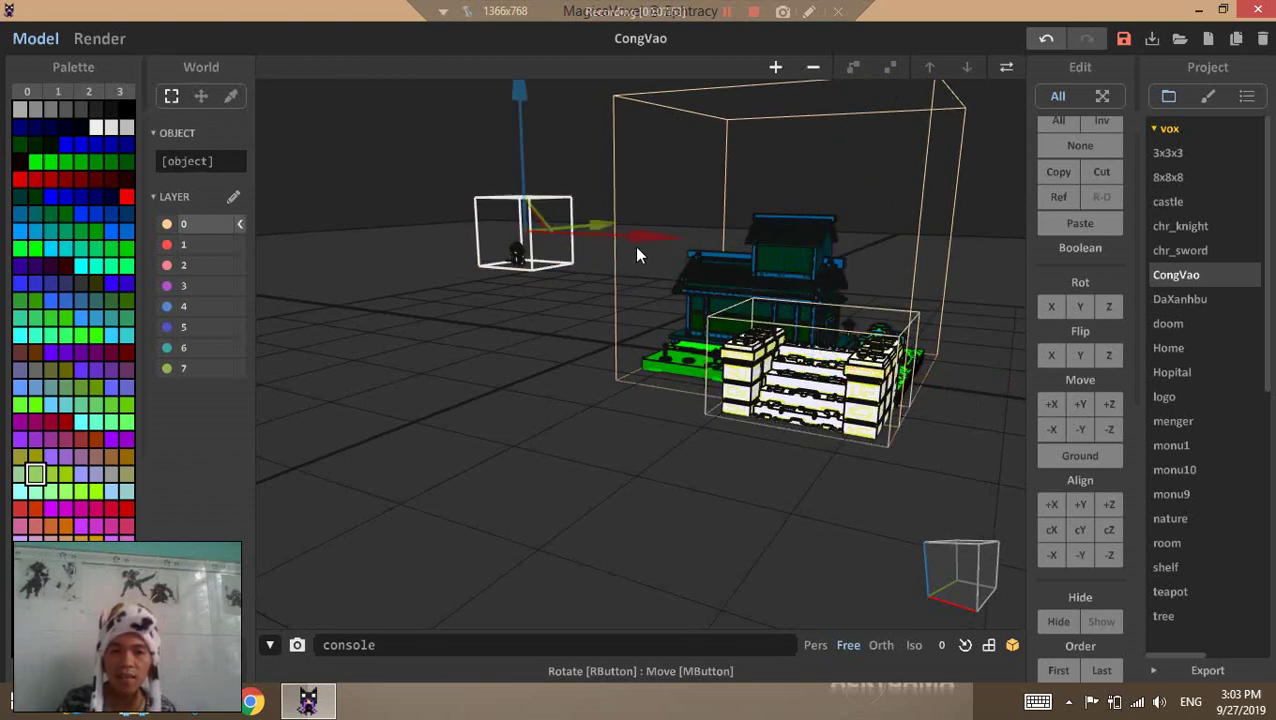
{"action": "left_click_drag", "start_coordinate": [634, 245], "coordinate": [893, 345]}
{"action": "right_click_drag", "start_coordinate": [893, 345], "coordinate": [1042, 370]}
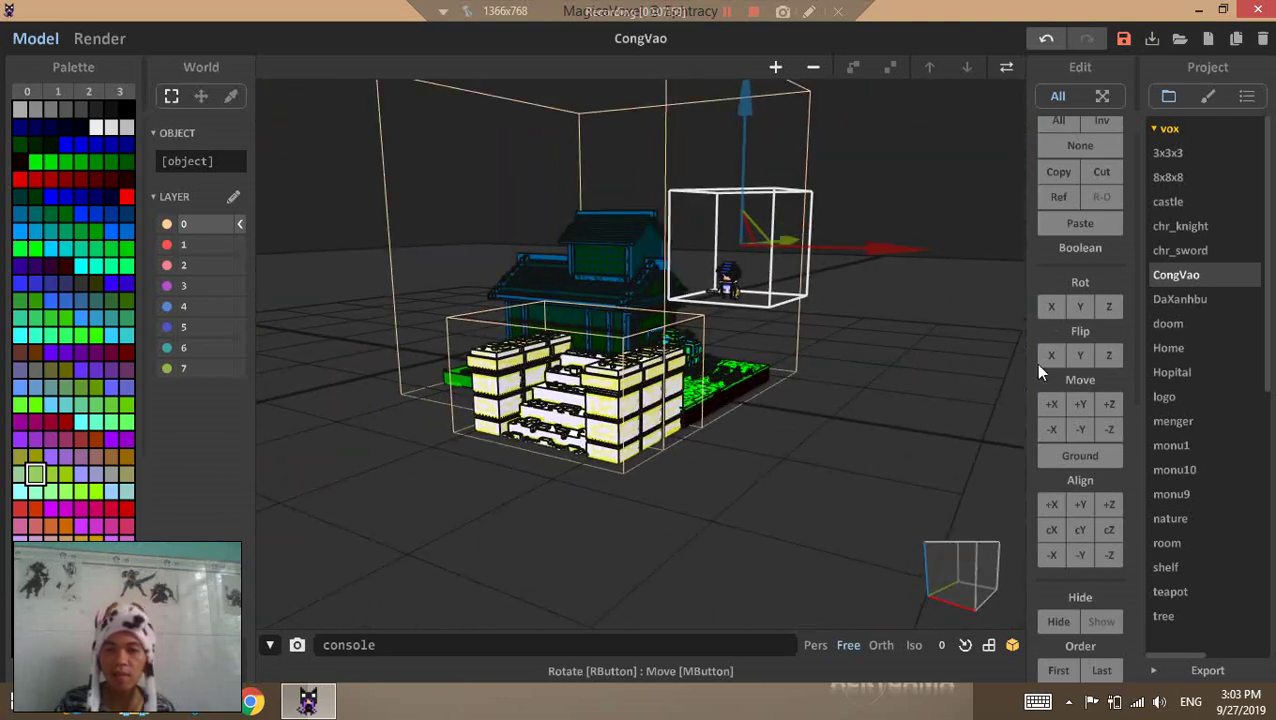
Rotate the figure four times by 90 degrees about X and once about Z
{"action": "left_click", "coordinate": [1054, 309]}
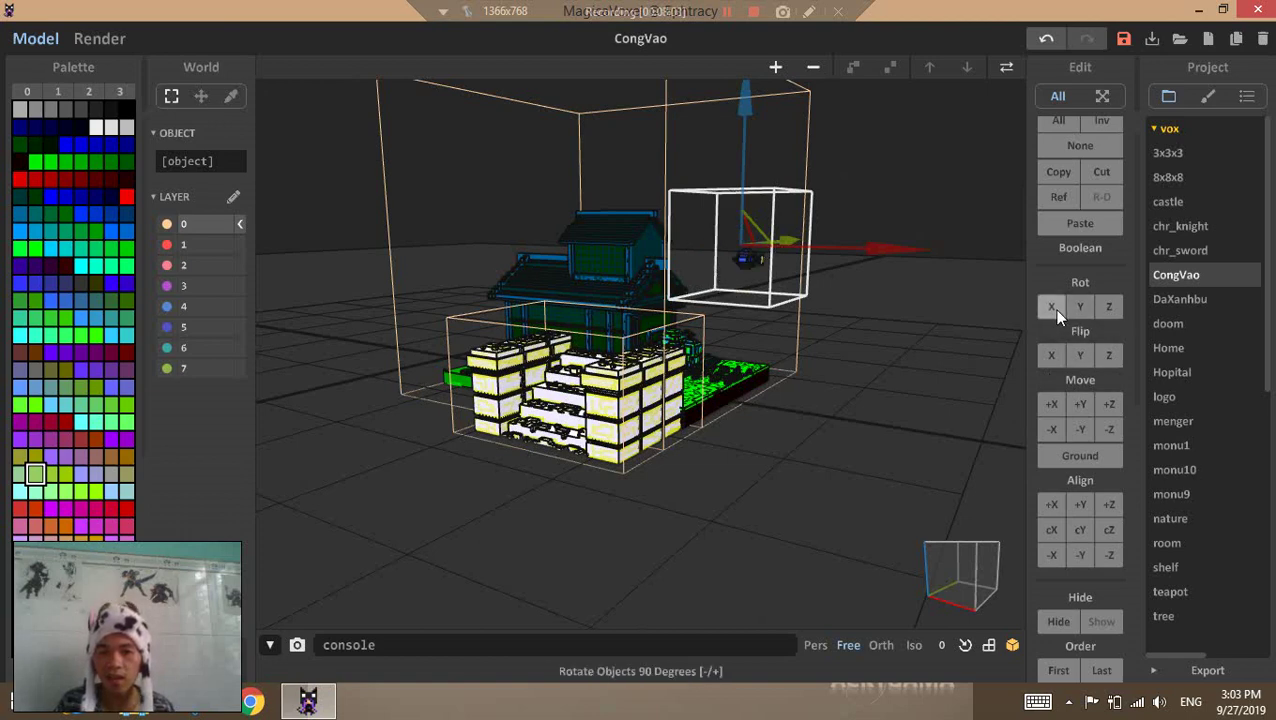
{"action": "left_click", "coordinate": [1054, 309]}
{"action": "left_click", "coordinate": [1056, 307]}
{"action": "left_click", "coordinate": [1056, 306]}
{"action": "left_click", "coordinate": [1109, 307]}
Move the figure closer to the front entrance of the house
{"action": "right_click_drag", "start_coordinate": [990, 285], "coordinate": [867, 130]}
{"action": "left_click_drag", "start_coordinate": [867, 130], "coordinate": [801, 206]}
{"action": "scroll", "coordinate": [949, 223], "scroll_direction": "up", "scroll_amount": 2}
{"action": "right_click_drag", "start_coordinate": [949, 223], "coordinate": [969, 228]}
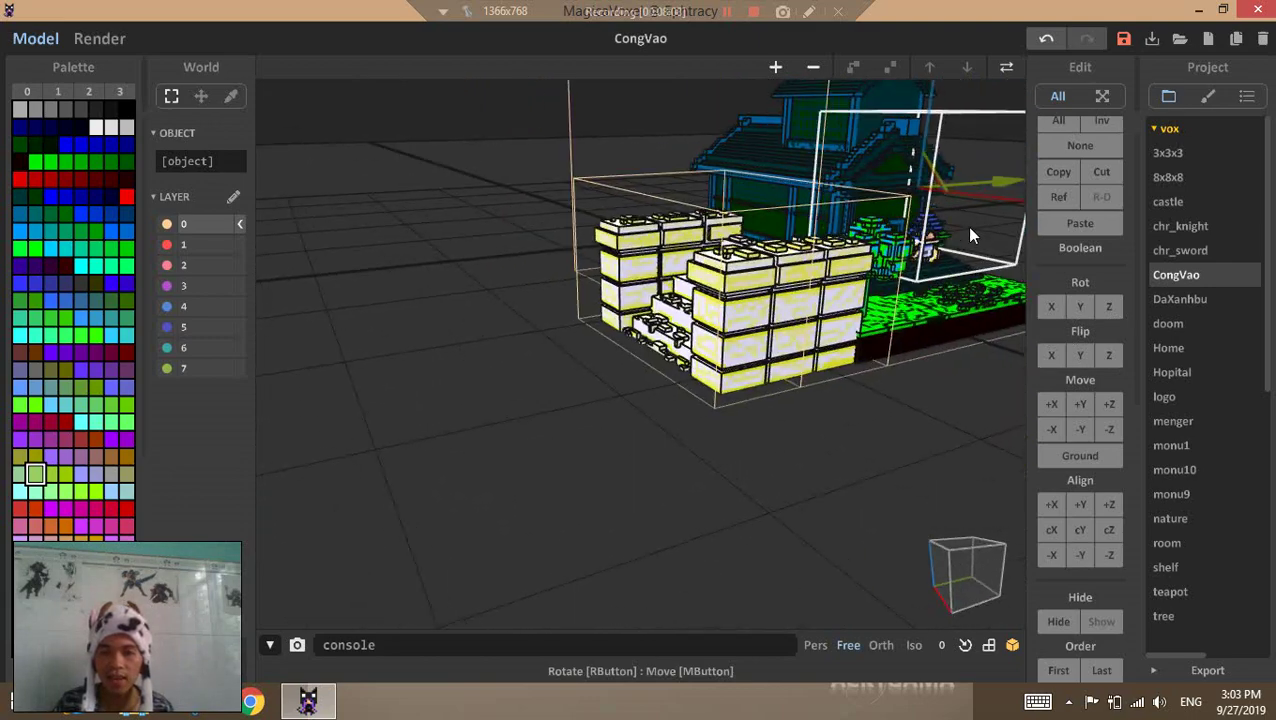
{"action": "middle_click_drag", "start_coordinate": [969, 228], "coordinate": [931, 208]}
{"action": "right_click_drag", "start_coordinate": [931, 208], "coordinate": [809, 150]}
{"action": "left_click", "coordinate": [735, 107]}
{"action": "left_click", "coordinate": [718, 107]}
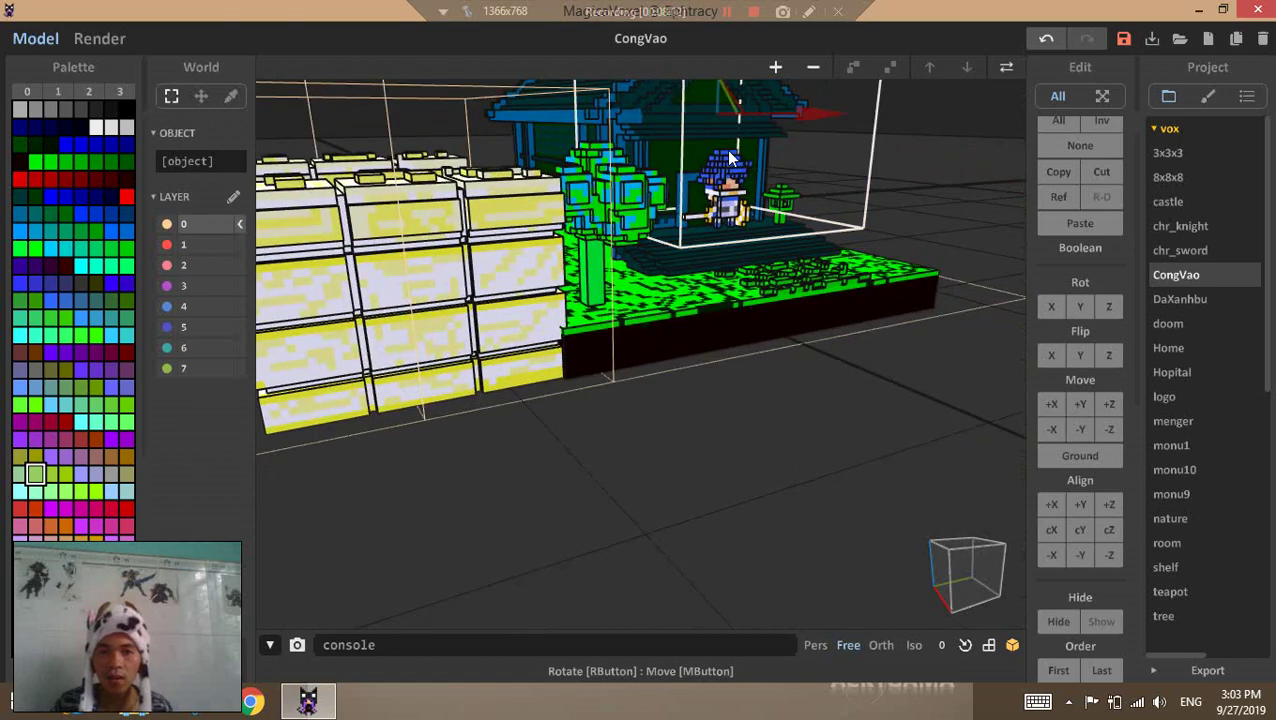
Raise the figure along Z and shift it along X and Y so it stands on the house's porch
{"action": "right_click_drag", "start_coordinate": [718, 107], "coordinate": [693, 140]}
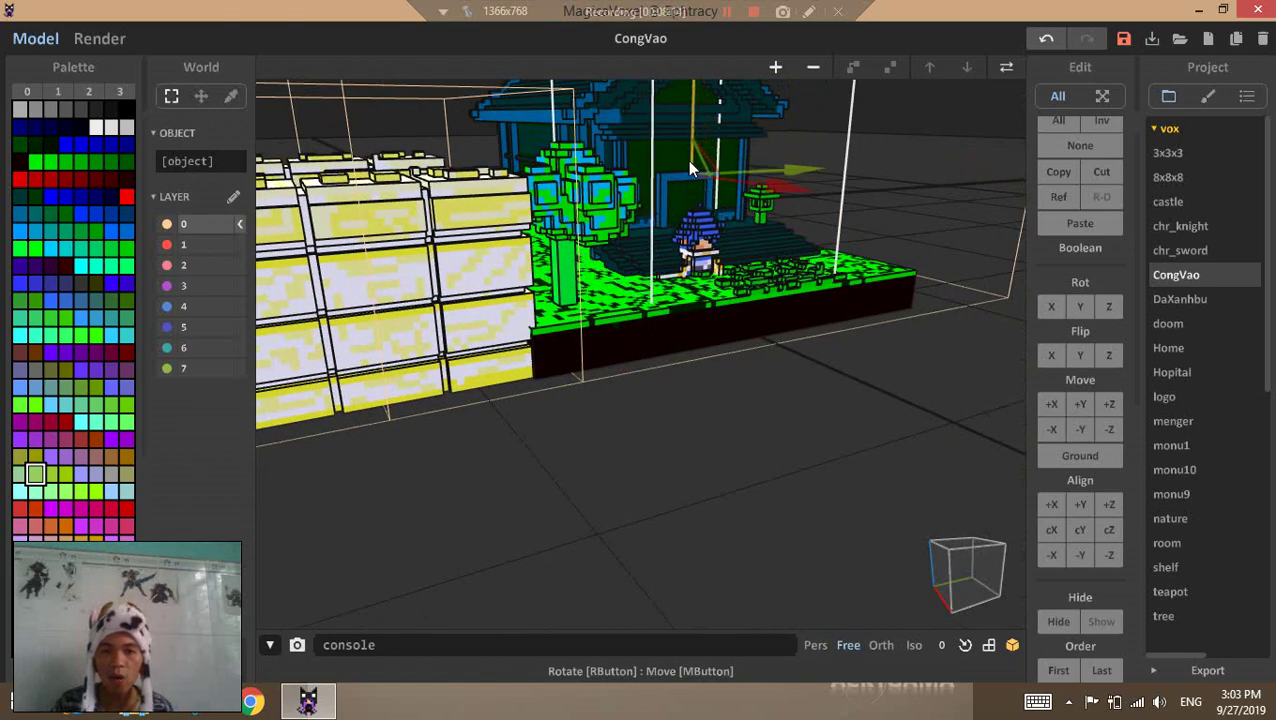
{"action": "left_click_drag", "start_coordinate": [688, 140], "coordinate": [696, 108]}
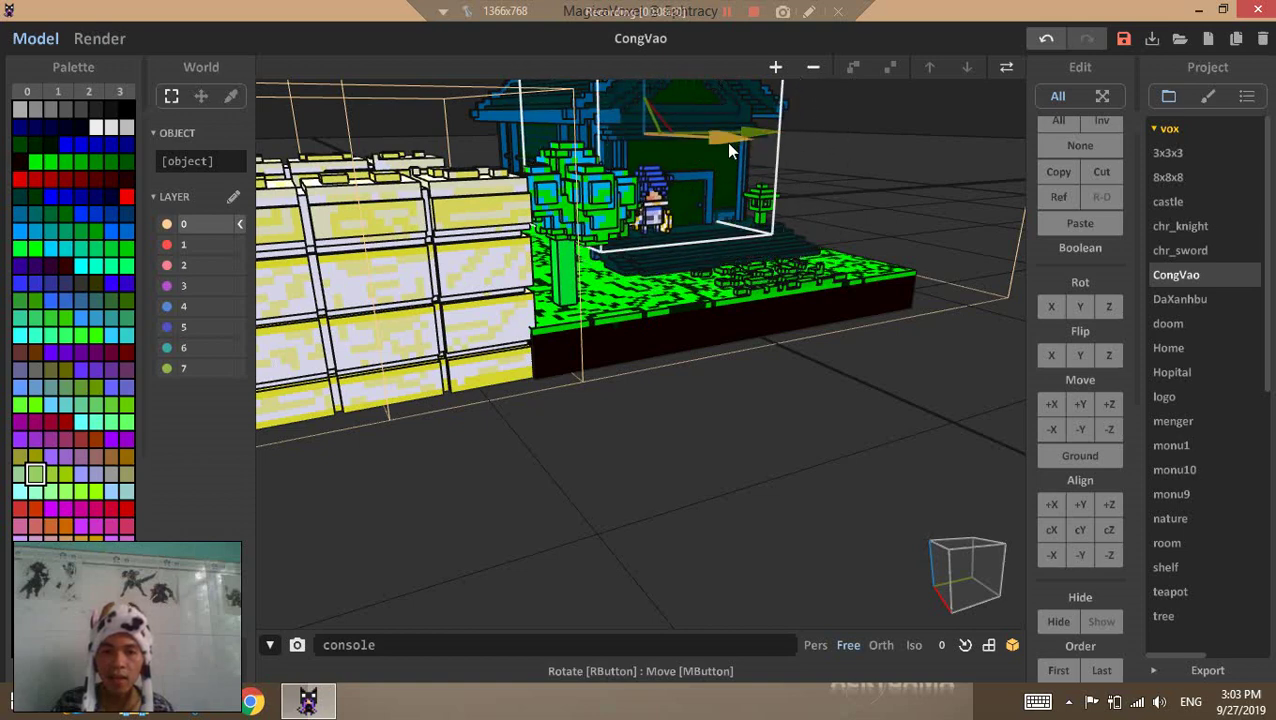
{"action": "left_click", "coordinate": [767, 131]}
{"action": "left_click", "coordinate": [767, 131]}
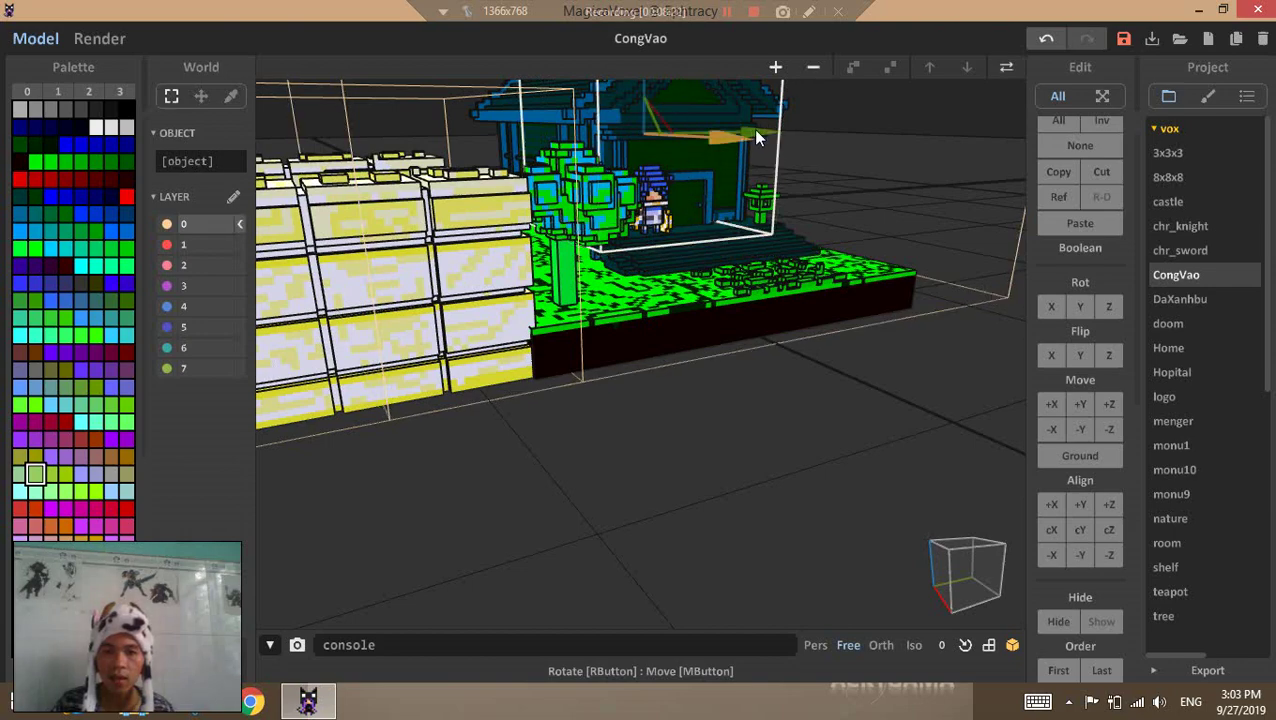
{"action": "left_click_drag", "start_coordinate": [753, 129], "coordinate": [787, 125]}
{"action": "right_click_drag", "start_coordinate": [787, 125], "coordinate": [862, 158]}
Open the figure for voxel editing and inspect the scene with the orthographic camera
{"action": "key", "text": "Tab"}
{"action": "mouse_move", "coordinate": [766, 210]}
{"action": "right_mouse_down"}
{"action": "mouse_move", "coordinate": [686, 260]}
{"action": "mouse_move", "coordinate": [606, 262]}
{"action": "mouse_move", "coordinate": [637, 223]}
{"action": "right_mouse_up"}
{"action": "scroll", "coordinate": [797, 404], "scroll_direction": "down", "scroll_amount": 5}
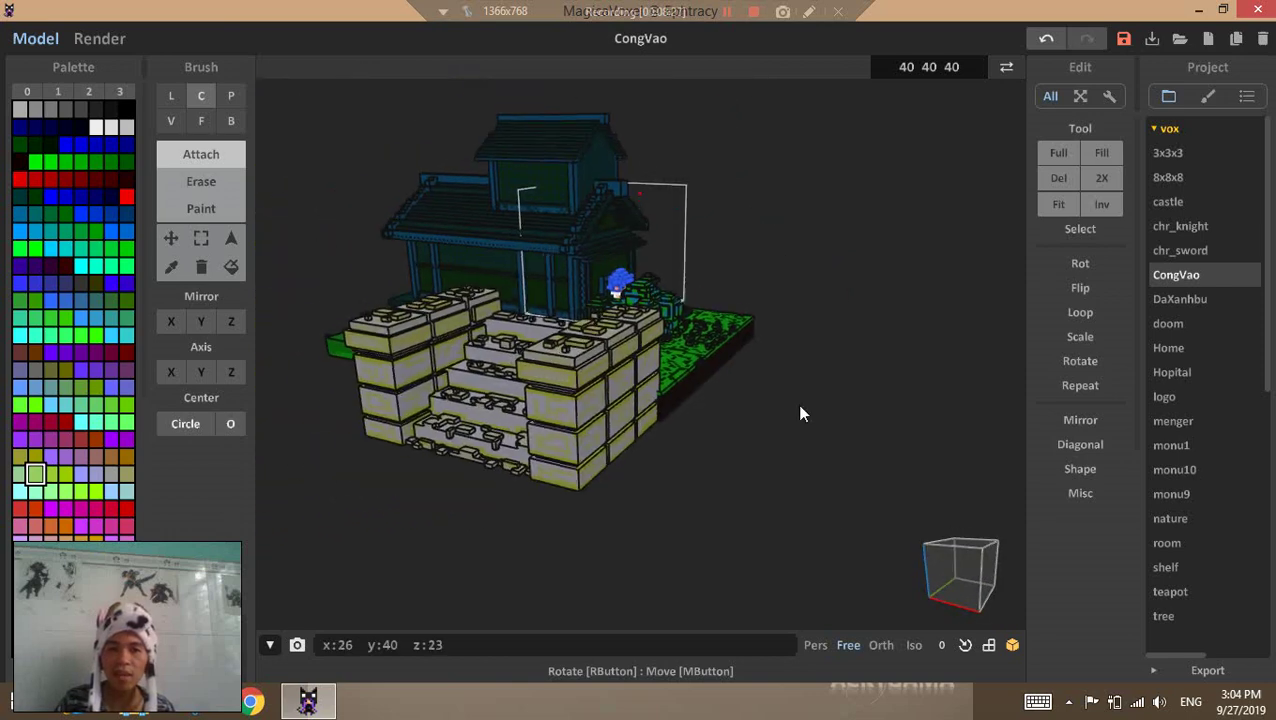
{"action": "left_click", "coordinate": [881, 645]}
{"action": "right_click_drag", "start_coordinate": [838, 330], "coordinate": [640, 320]}
{"action": "scroll", "coordinate": [640, 320], "scroll_direction": "up", "scroll_amount": 4}
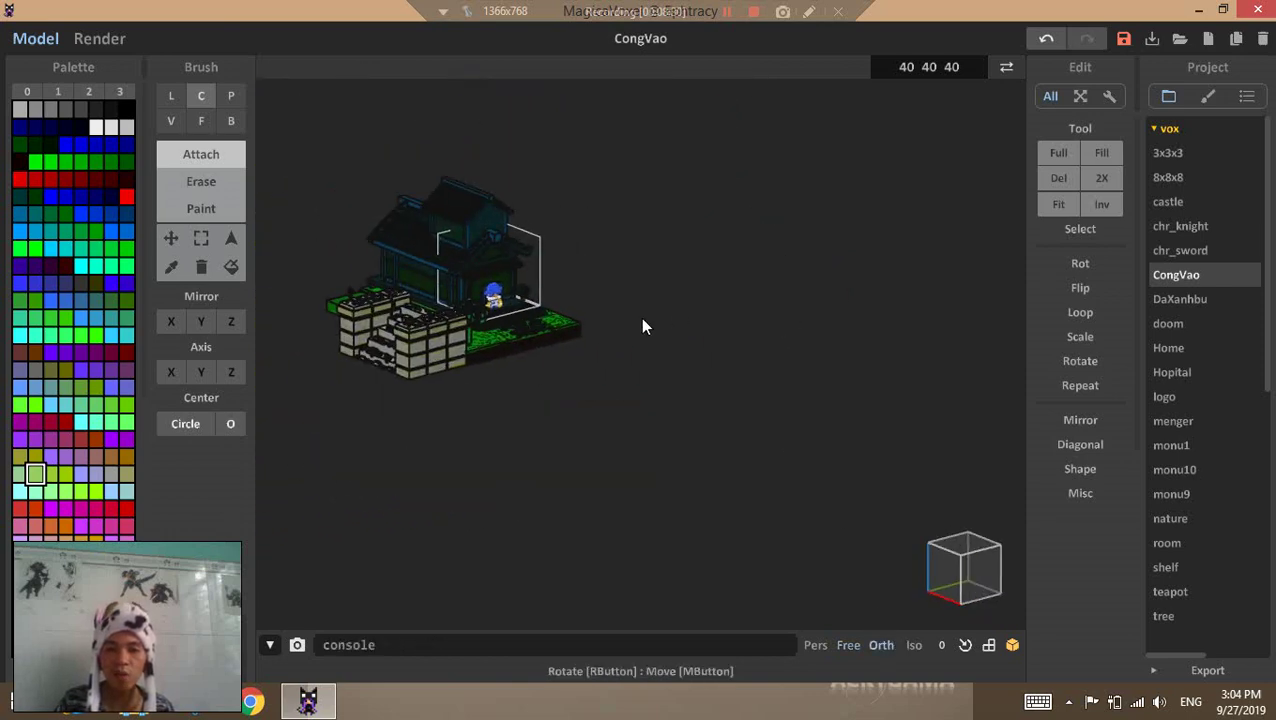
Switch to the isometric camera, preview the scene in Render mode and return to Model mode
{"action": "right_click_drag", "start_coordinate": [860, 583], "coordinate": [935, 580]}
{"action": "scroll", "coordinate": [789, 540], "scroll_direction": "up", "scroll_amount": 2}
{"action": "left_click", "coordinate": [914, 645]}
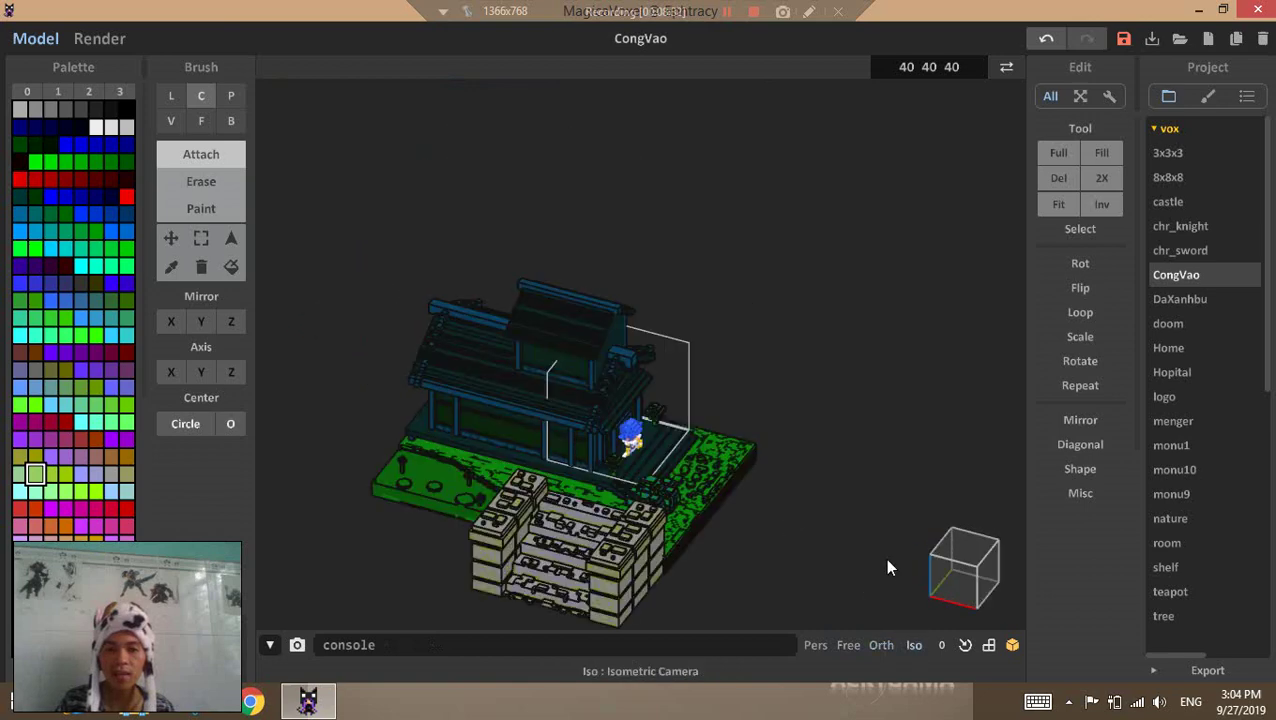
{"action": "scroll", "coordinate": [745, 475], "scroll_direction": "up", "scroll_amount": 4}
{"action": "right_click_drag", "start_coordinate": [662, 478], "coordinate": [723, 490]}
{"action": "scroll", "coordinate": [715, 498], "scroll_direction": "up", "scroll_amount": 2}
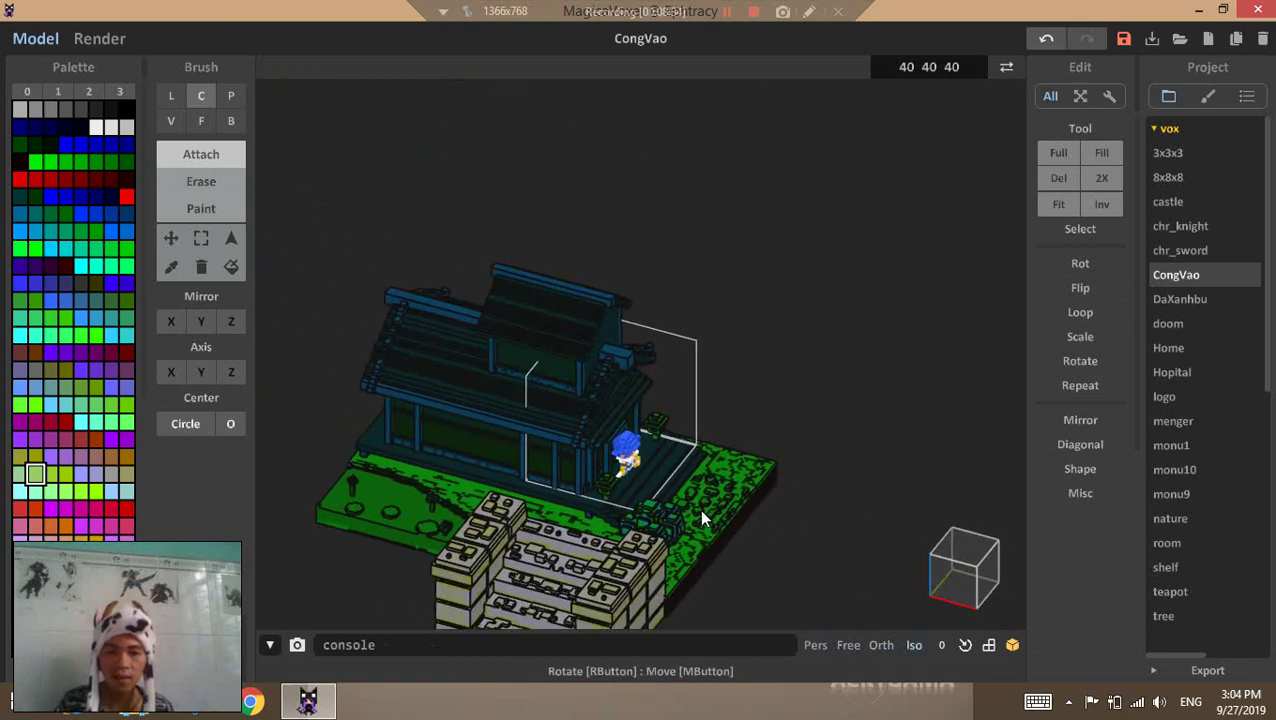
{"action": "scroll", "coordinate": [699, 508], "scroll_direction": "down", "scroll_amount": 2}
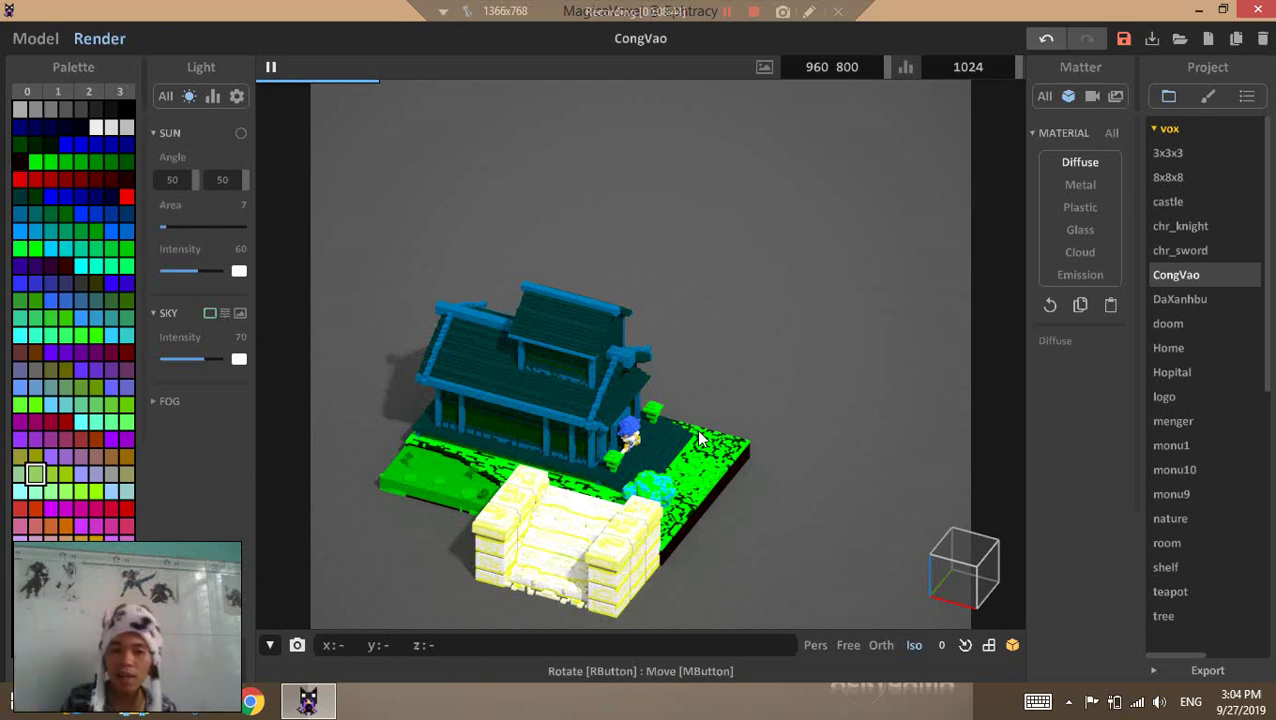
{"action": "left_click", "coordinate": [40, 37]}
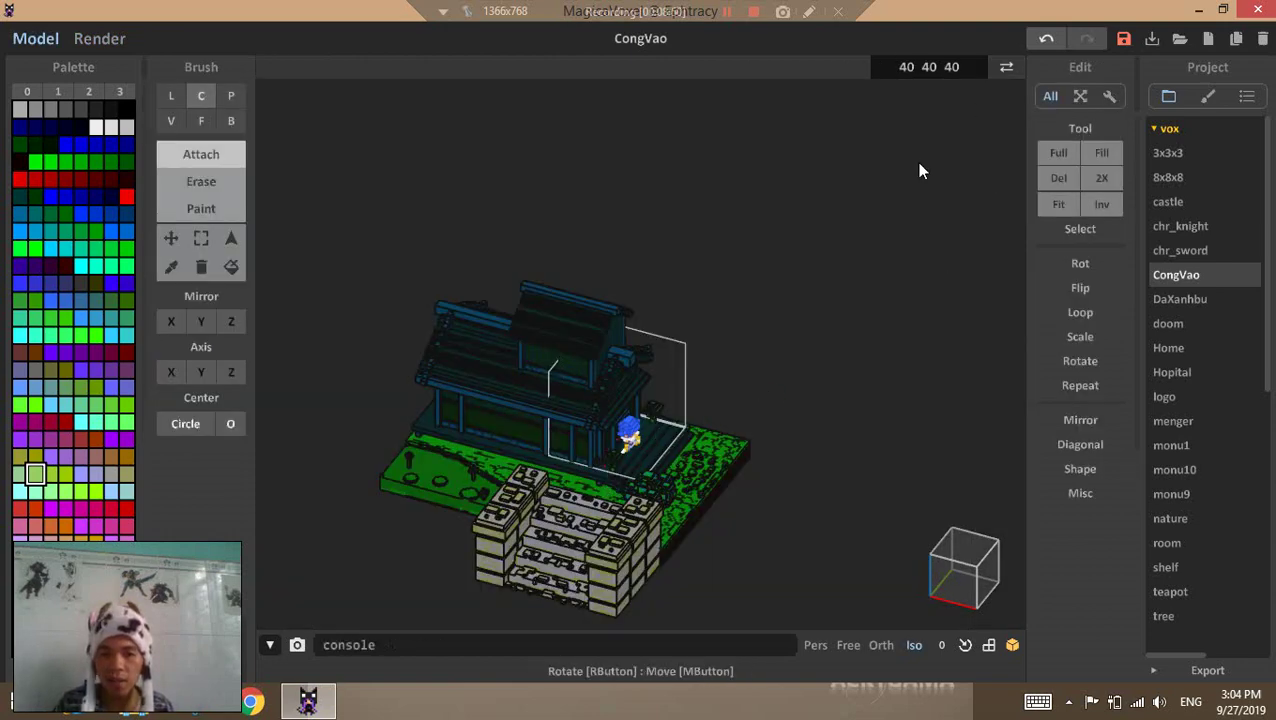
Return to world mode, select the house and open it for voxel editing
{"action": "left_click", "coordinate": [1007, 72]}
{"action": "left_click", "coordinate": [506, 393]}
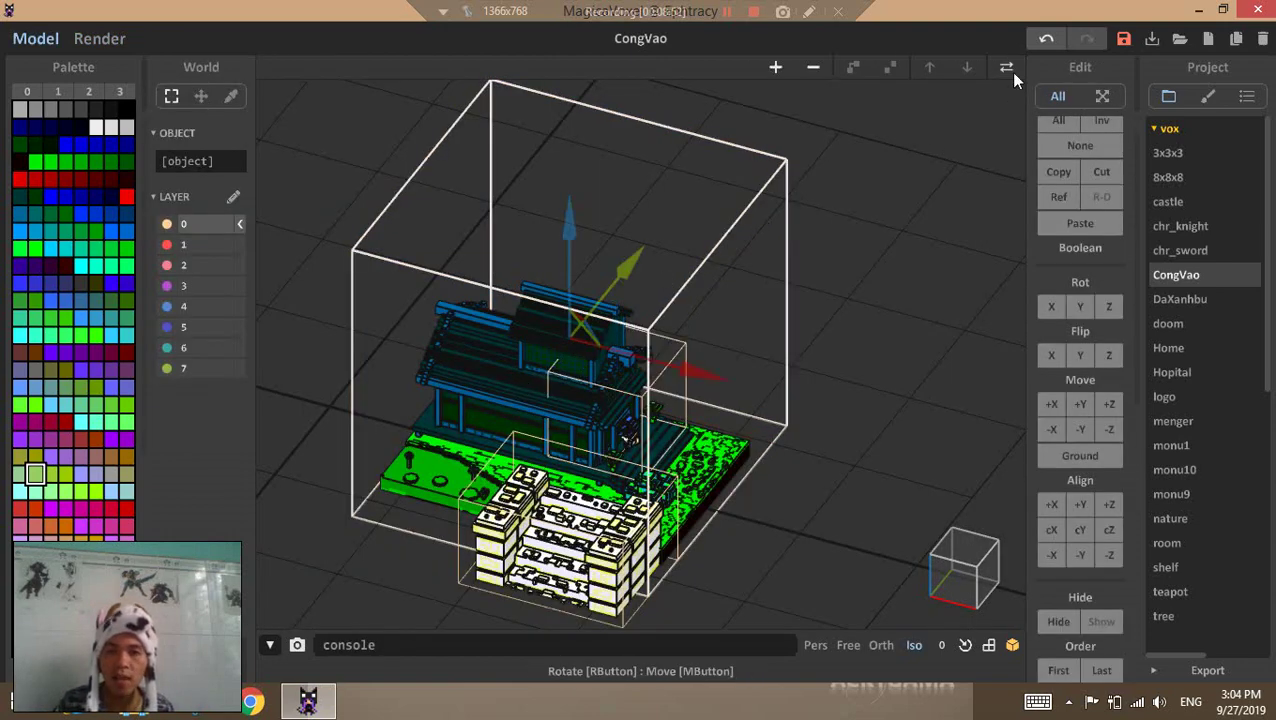
{"action": "left_click", "coordinate": [1008, 70]}
{"action": "right_click_drag", "start_coordinate": [648, 448], "coordinate": [618, 484]}
{"action": "scroll", "coordinate": [722, 463], "scroll_direction": "up", "scroll_amount": 3}
{"action": "right_click_drag", "start_coordinate": [435, 456], "coordinate": [440, 459]}
Try to select the green plant beside the door by colour region and move it, undo the move, deselect and return to world mode
{"action": "key", "text": "w"}
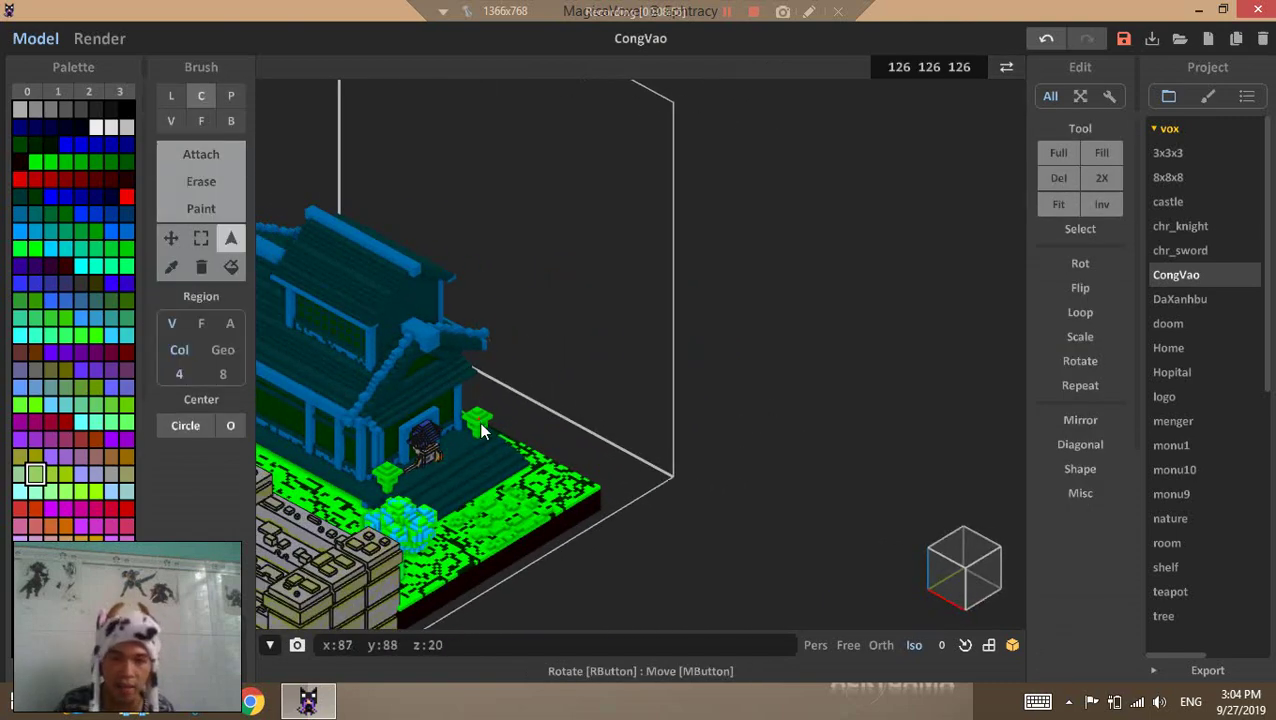
{"action": "left_click", "coordinate": [482, 431]}
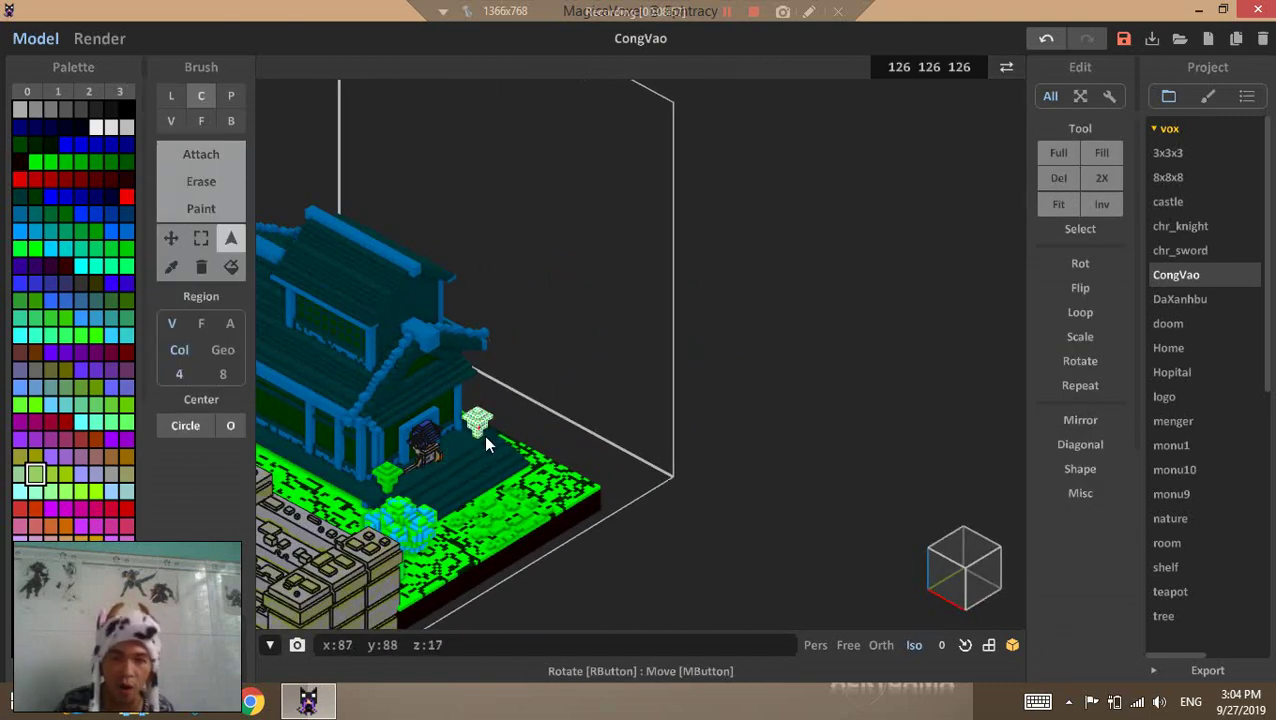
{"action": "left_click", "coordinate": [170, 238]}
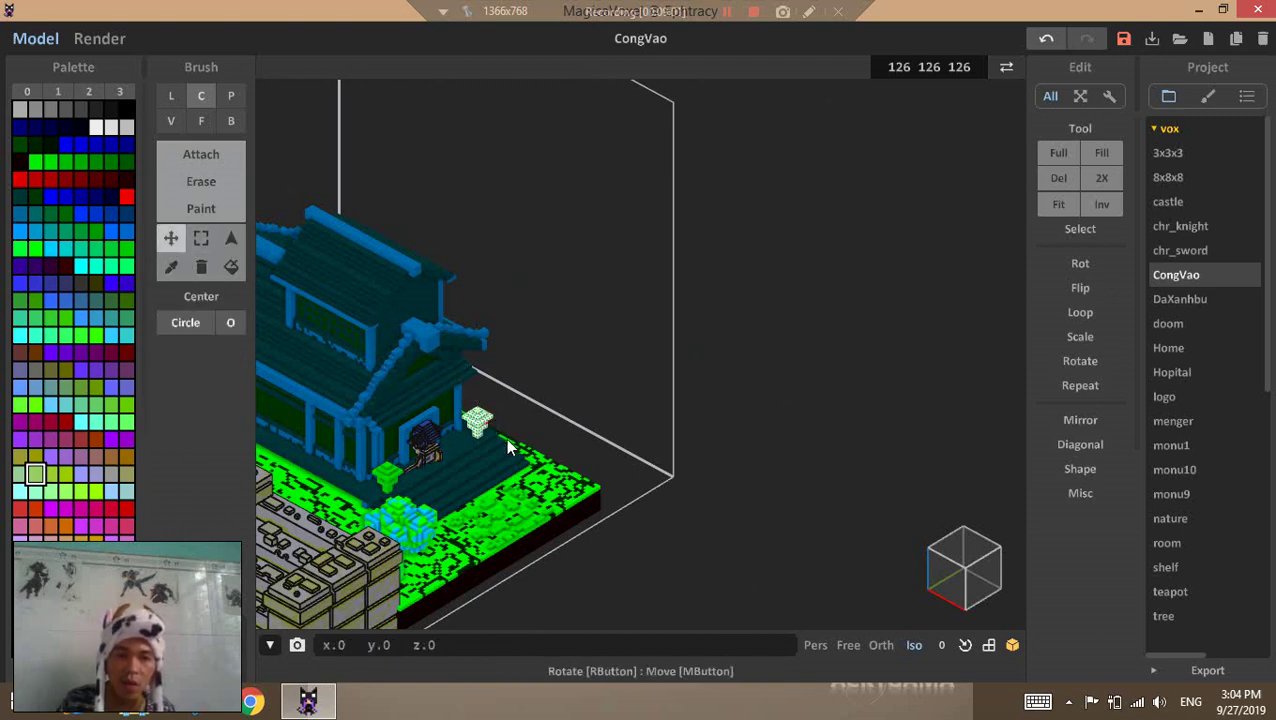
{"action": "left_click_drag", "start_coordinate": [505, 438], "coordinate": [521, 439]}
{"action": "key", "text": "ctrl+z"}
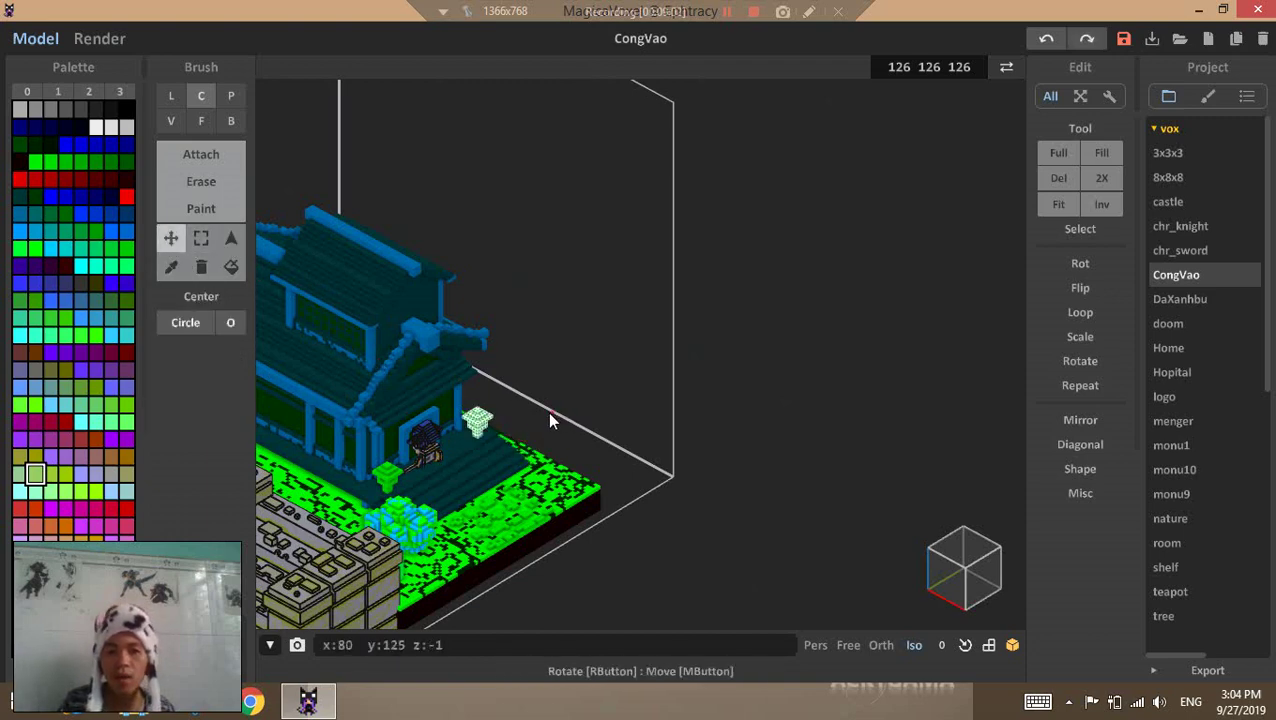
{"action": "key", "text": "ctrl+d"}
{"action": "left_click", "coordinate": [1005, 67]}
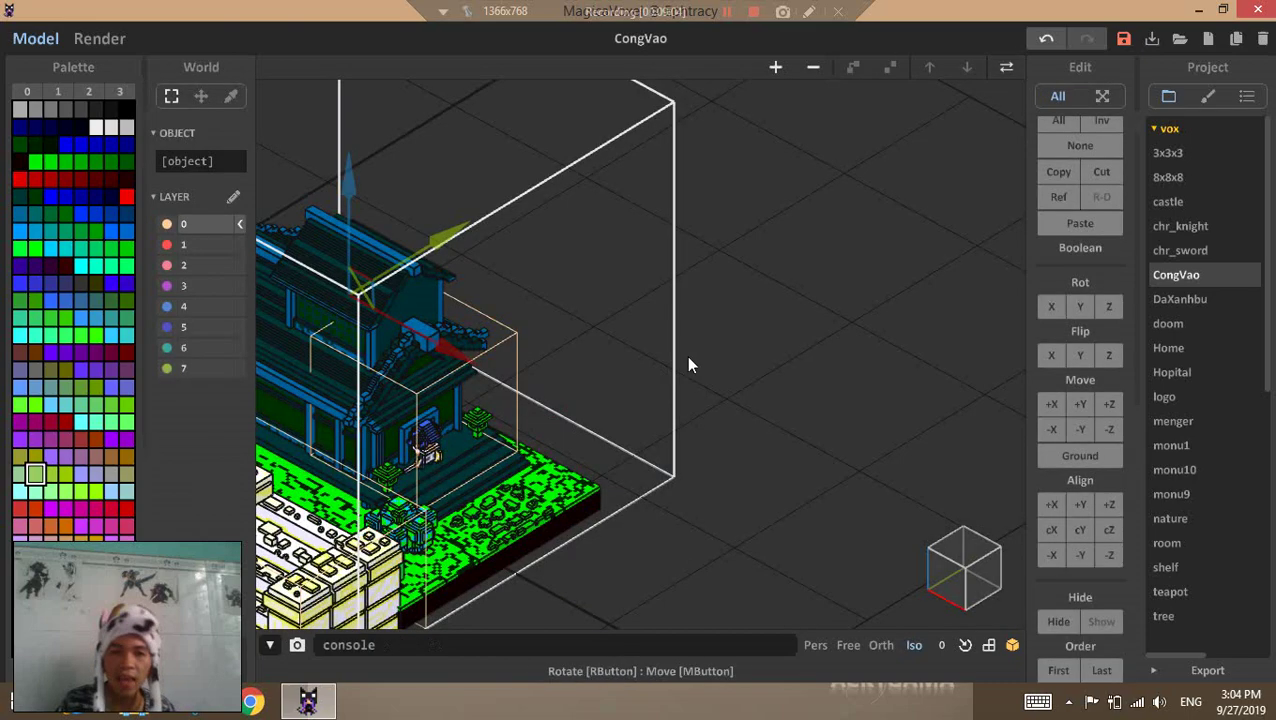
Move the figure along positive X off the porch and raise it along Z over the lawn
{"action": "right_click_drag", "start_coordinate": [444, 434], "coordinate": [789, 445]}
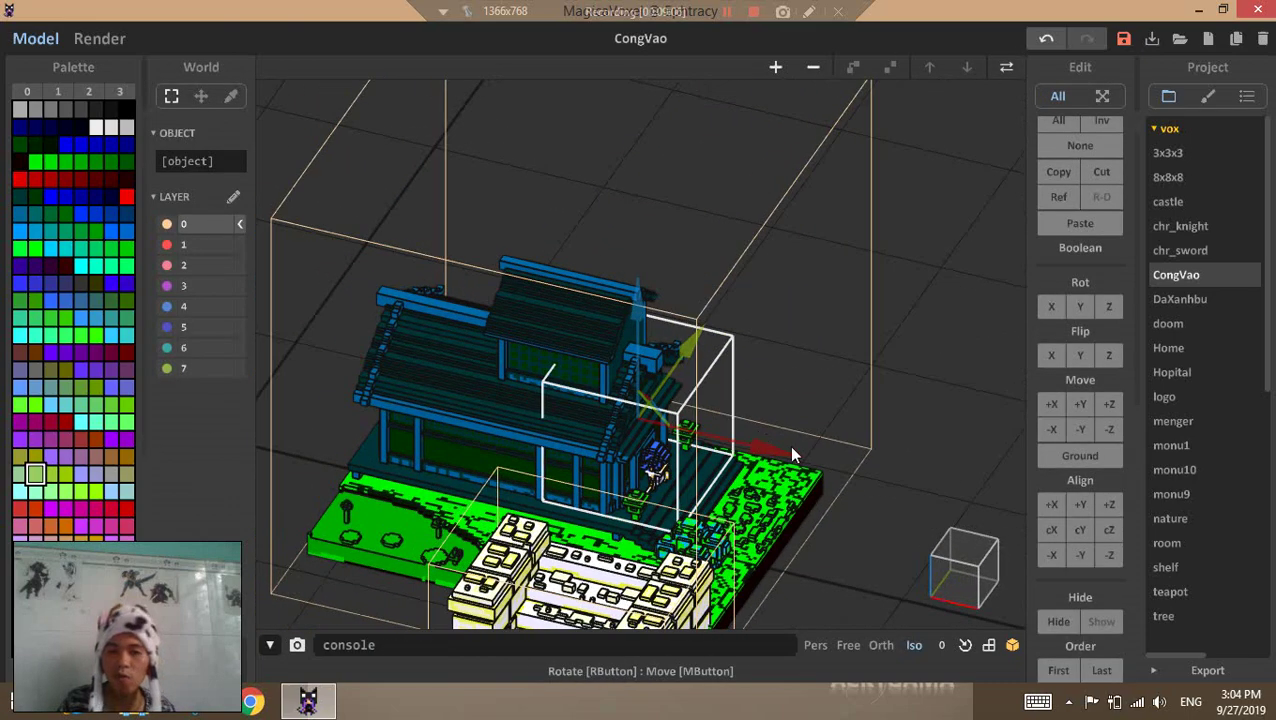
{"action": "left_click_drag", "start_coordinate": [876, 459], "coordinate": [903, 452]}
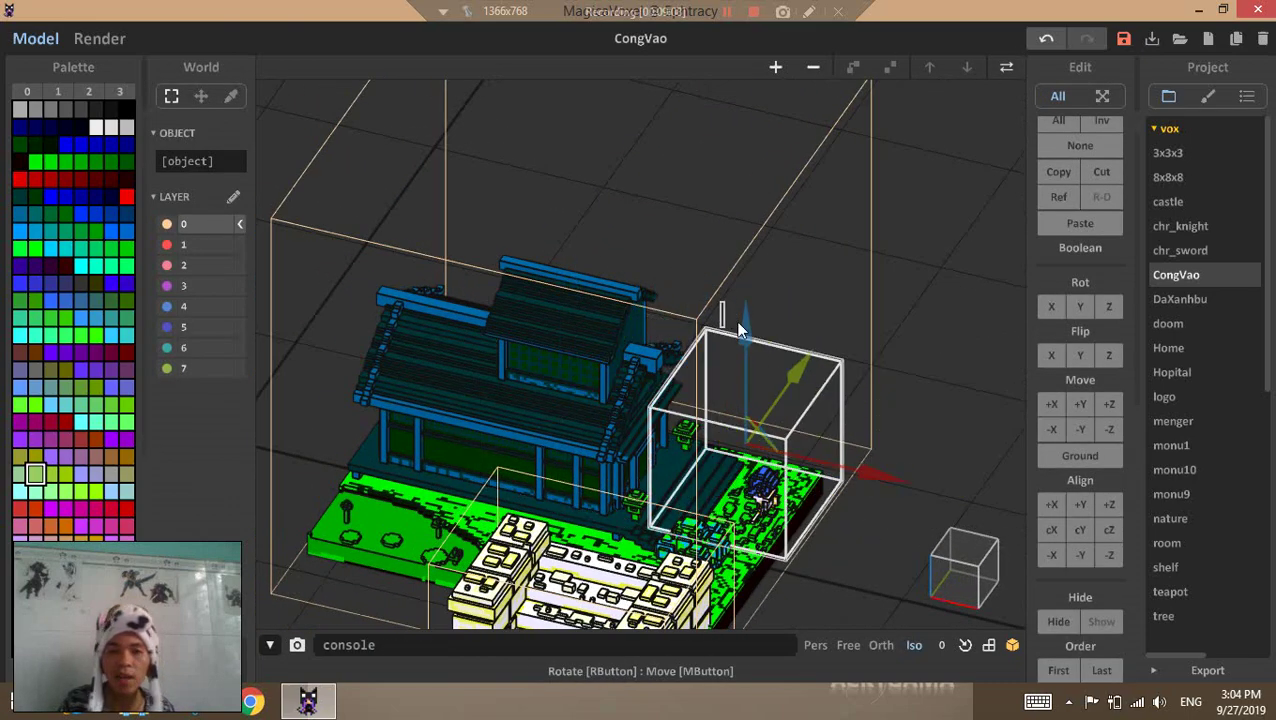
{"action": "left_click_drag", "start_coordinate": [742, 325], "coordinate": [755, 350]}
{"action": "scroll", "coordinate": [768, 410], "scroll_direction": "down", "scroll_amount": 4}
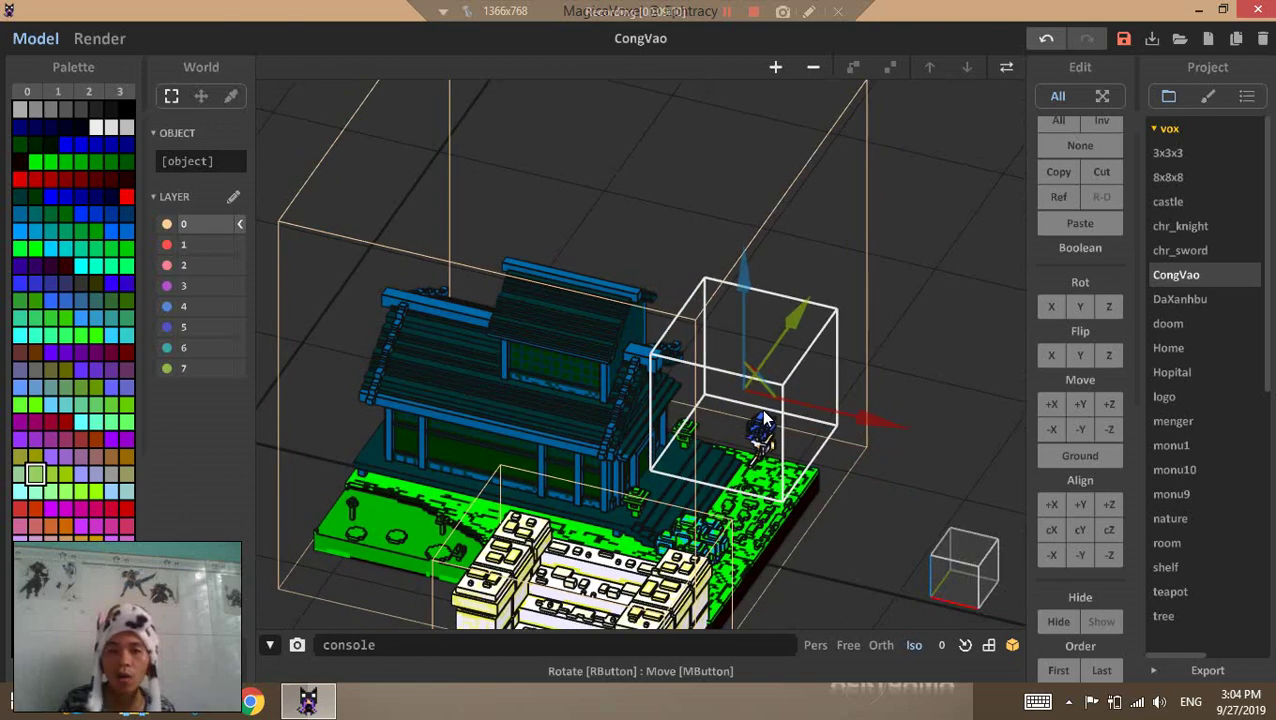
{"action": "mouse_move", "coordinate": [770, 414]}
{"action": "right_mouse_down"}
{"action": "mouse_move", "coordinate": [769, 379]}
{"action": "mouse_move", "coordinate": [756, 396]}
{"action": "right_mouse_up"}
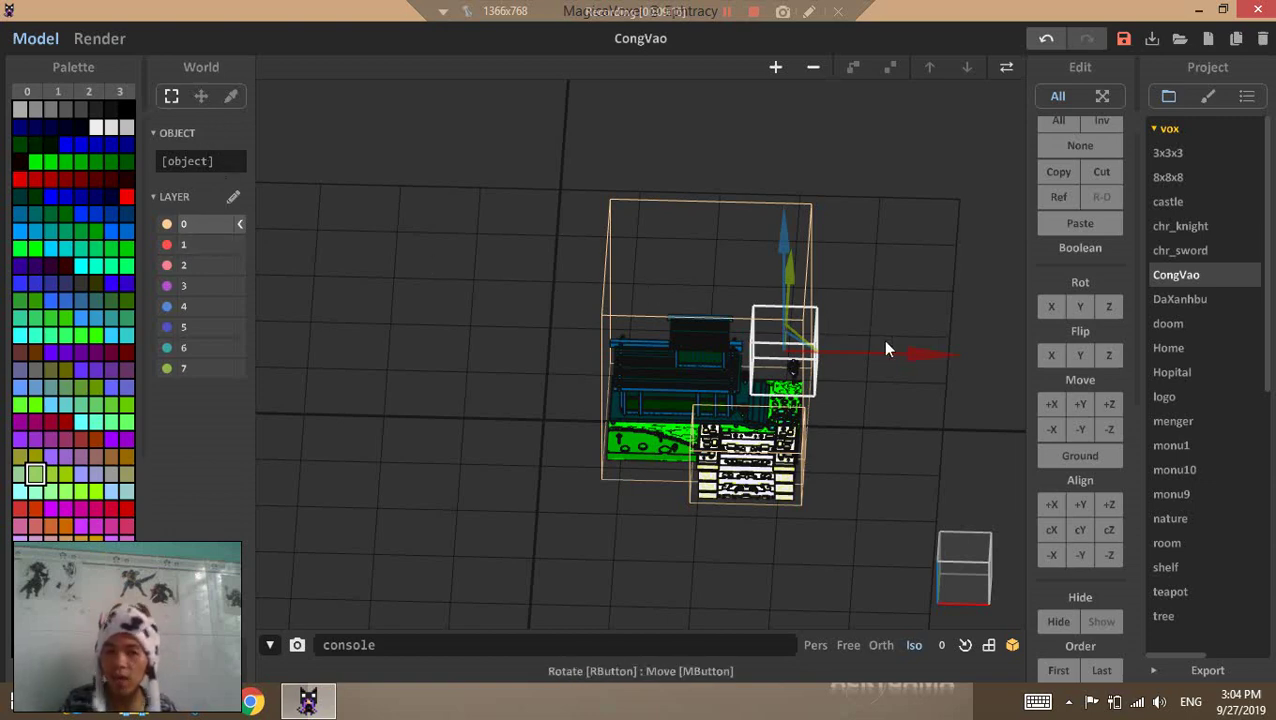
Move the house along negative X away from the gate and the figure, and deselect it
{"action": "left_click", "coordinate": [922, 414]}
{"action": "right_click_drag", "start_coordinate": [796, 373], "coordinate": [649, 333]}
{"action": "left_click", "coordinate": [640, 372]}
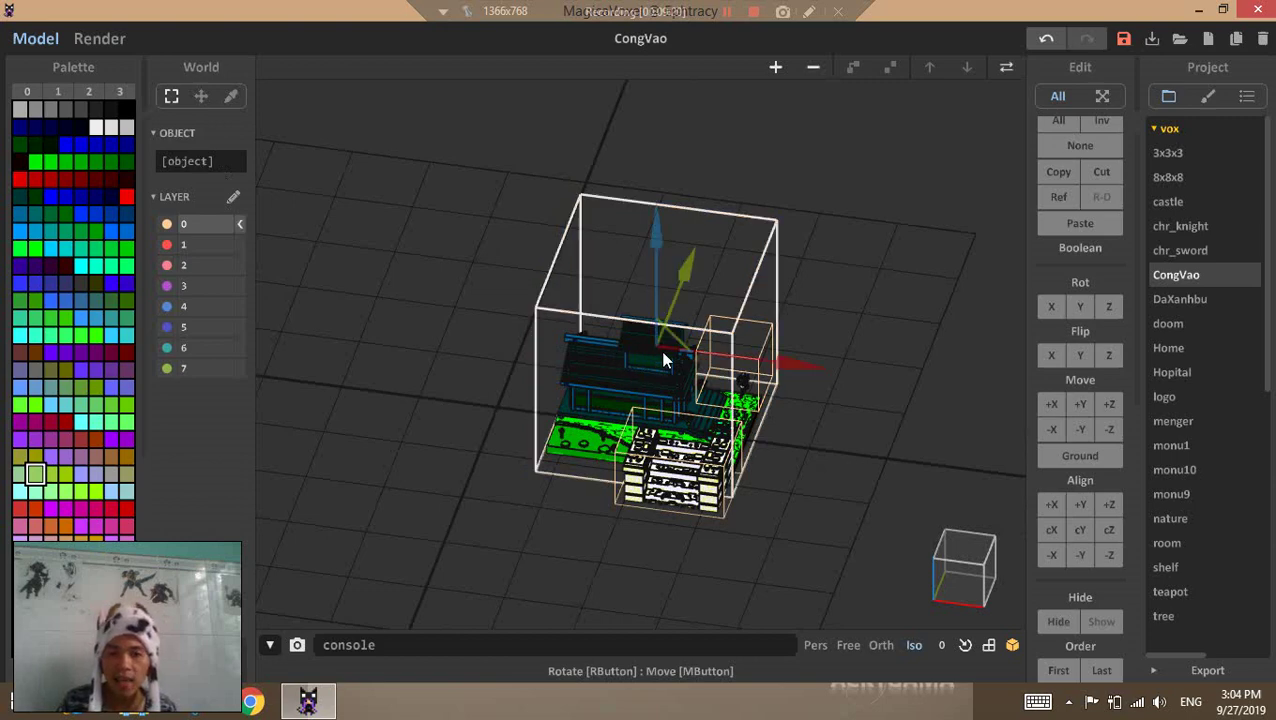
{"action": "left_click_drag", "start_coordinate": [665, 360], "coordinate": [567, 335]}
{"action": "left_click", "coordinate": [617, 391]}
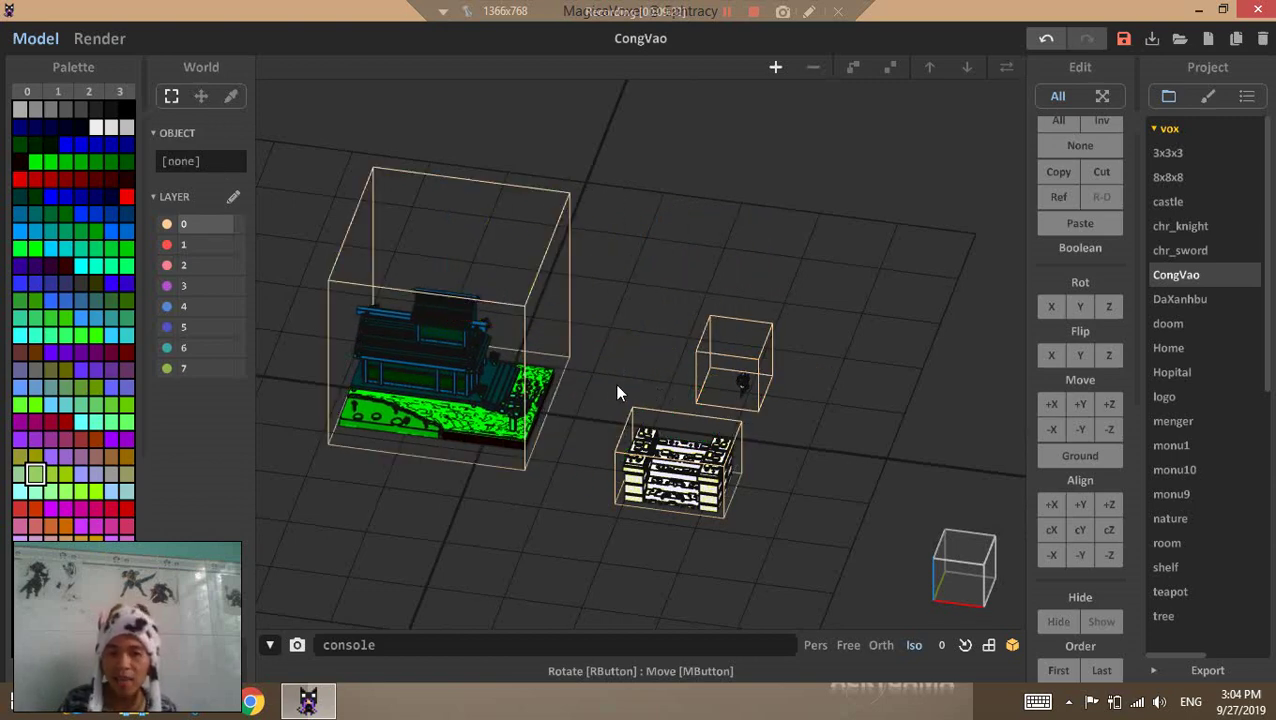
Select the house, hide it and show it again
{"action": "left_click", "coordinate": [485, 383]}
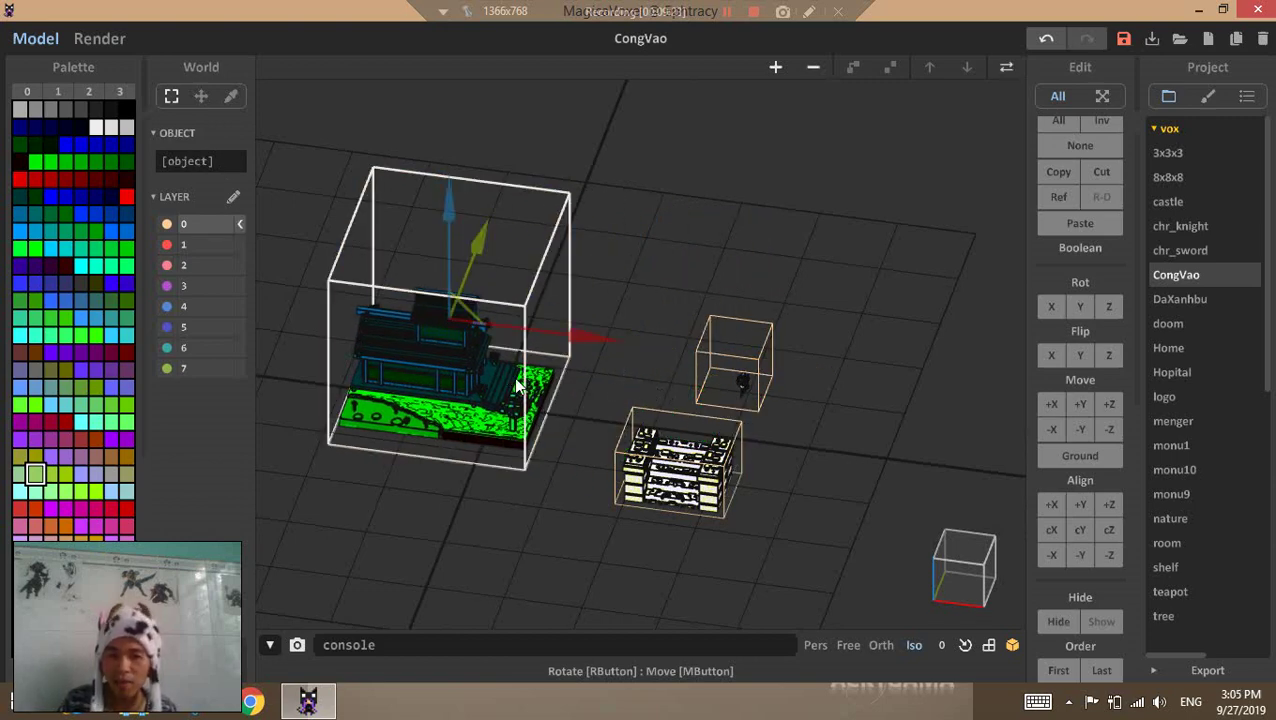
{"action": "left_click", "coordinate": [1057, 623]}
{"action": "left_click", "coordinate": [1101, 621]}
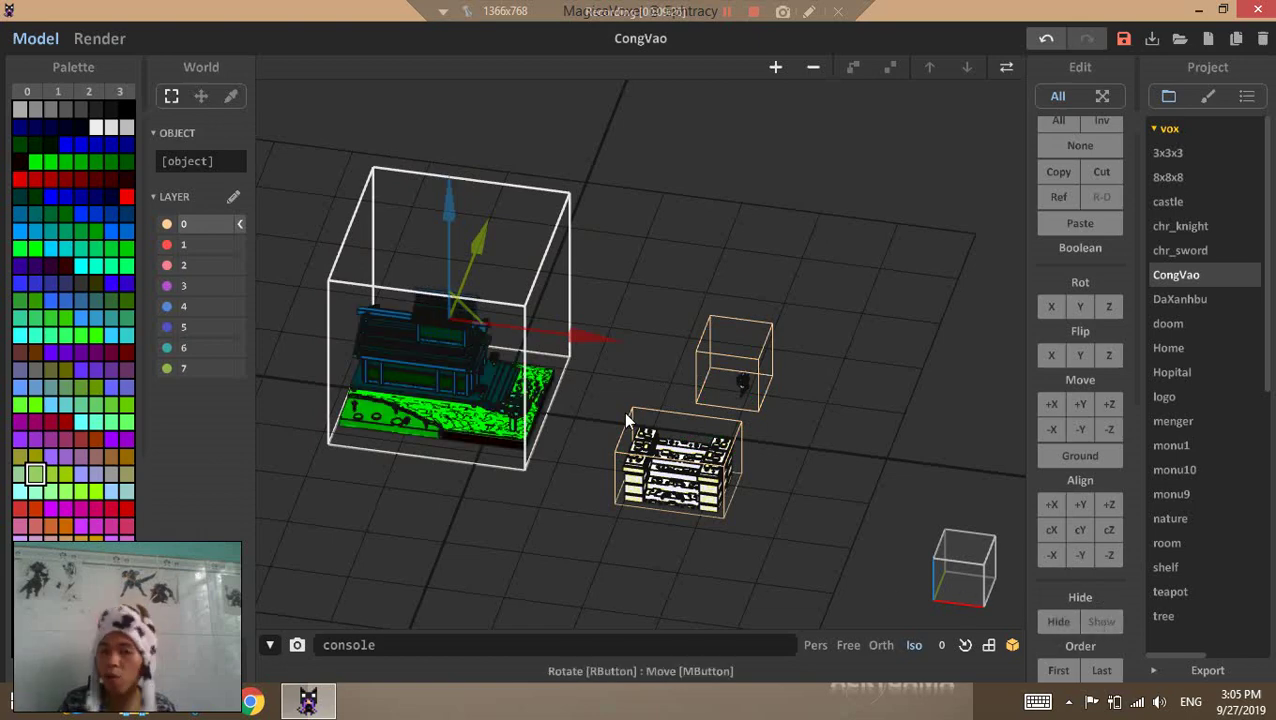
Select the figure and name its object kiemsi
{"action": "right_click_drag", "start_coordinate": [627, 420], "coordinate": [645, 412]}
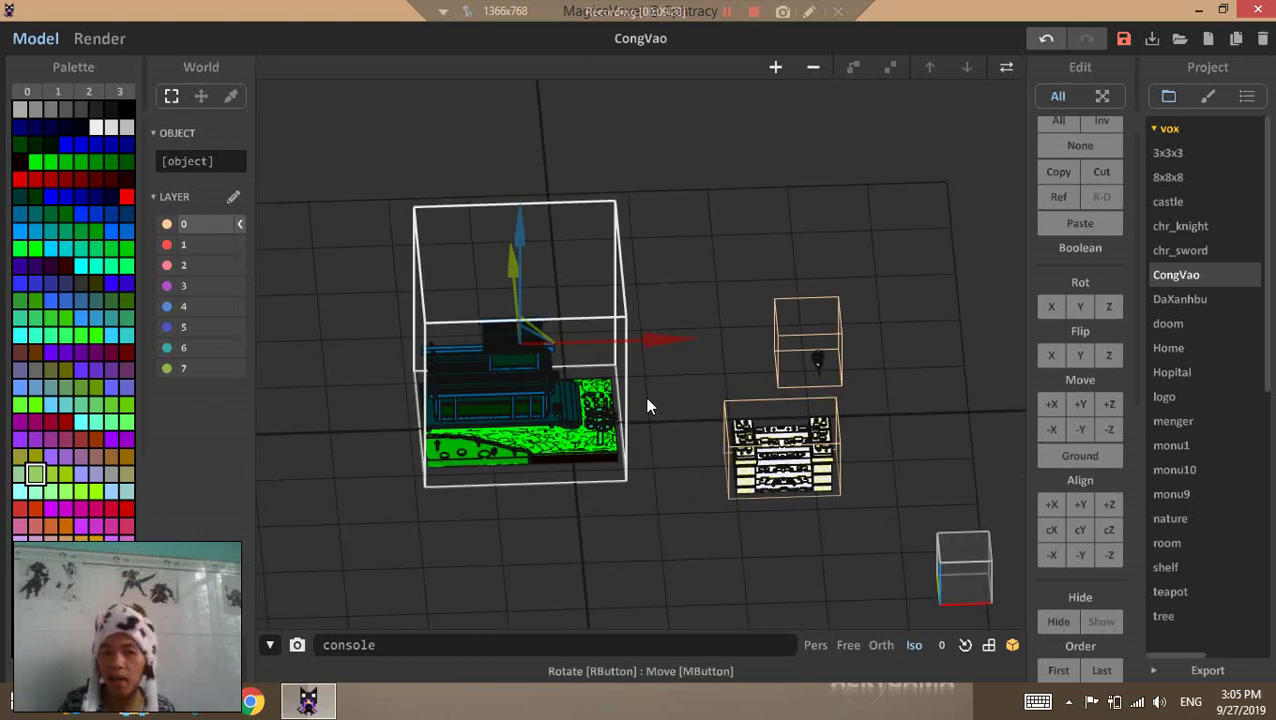
{"action": "left_click", "coordinate": [815, 367]}
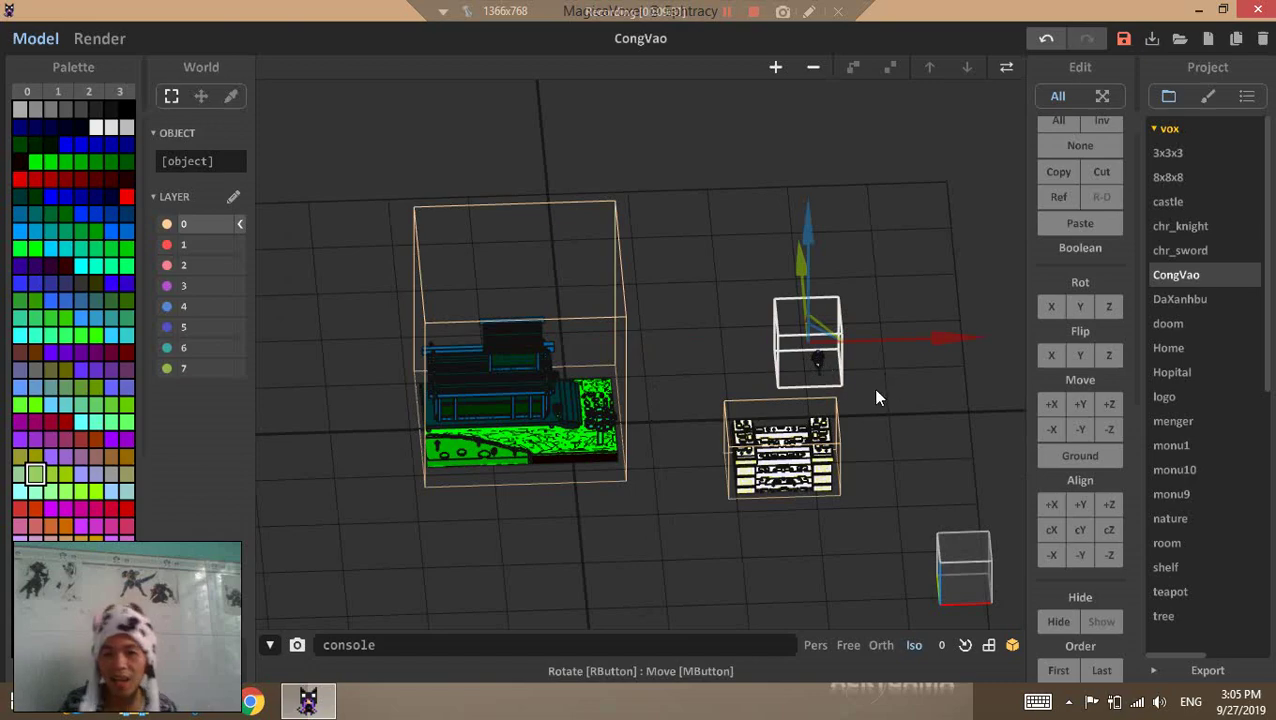
{"action": "right_click_drag", "start_coordinate": [876, 397], "coordinate": [638, 389]}
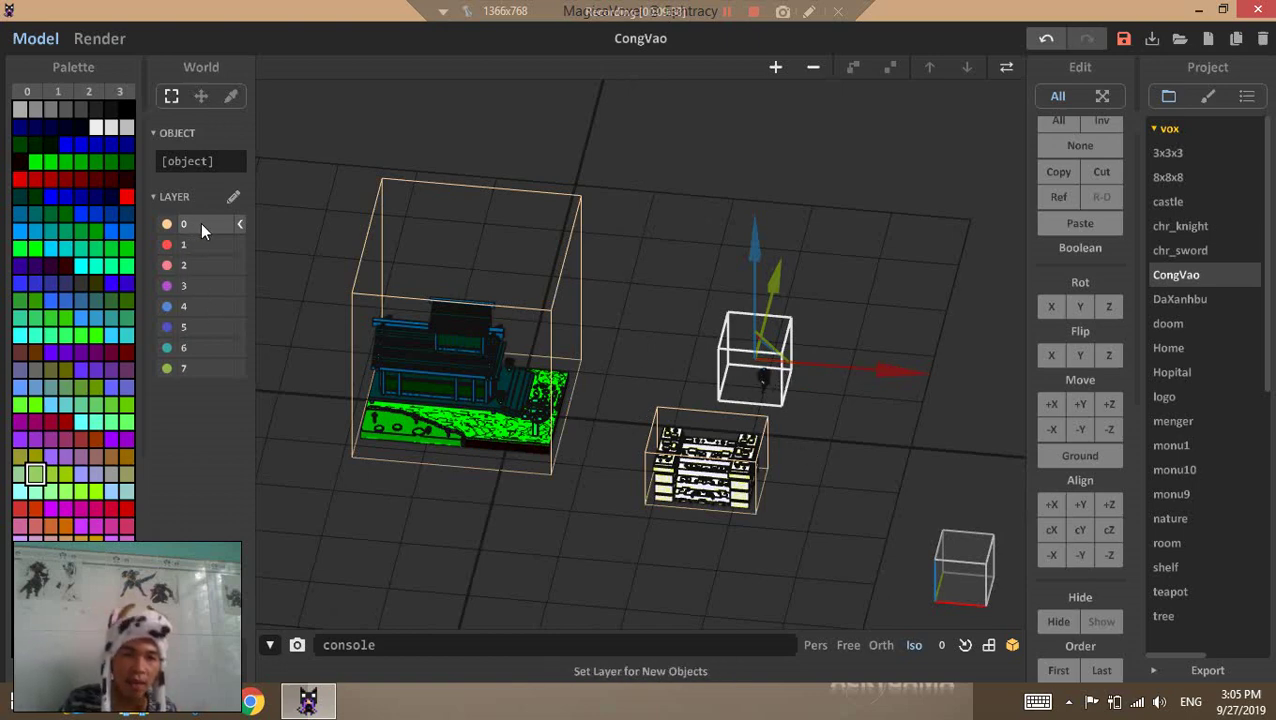
{"action": "left_click", "coordinate": [206, 158]}
{"action": "type", "text": "kiem"}
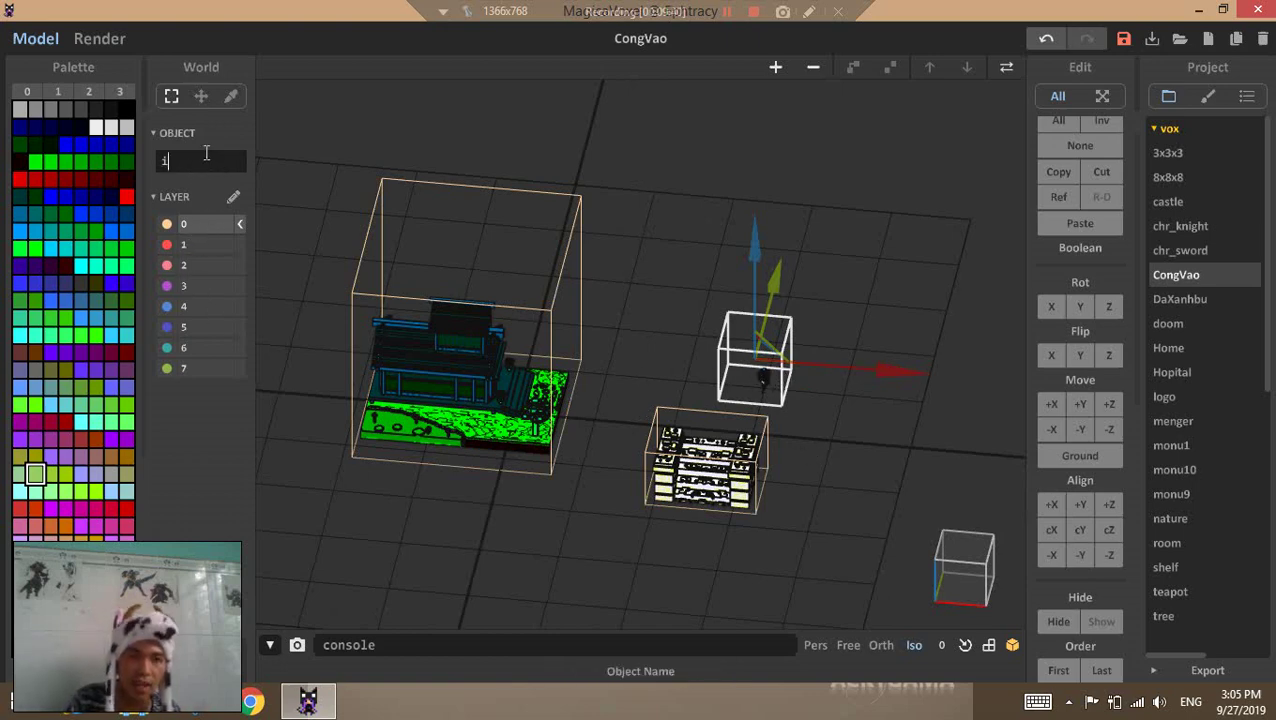
{"action": "type", "text": "si"}
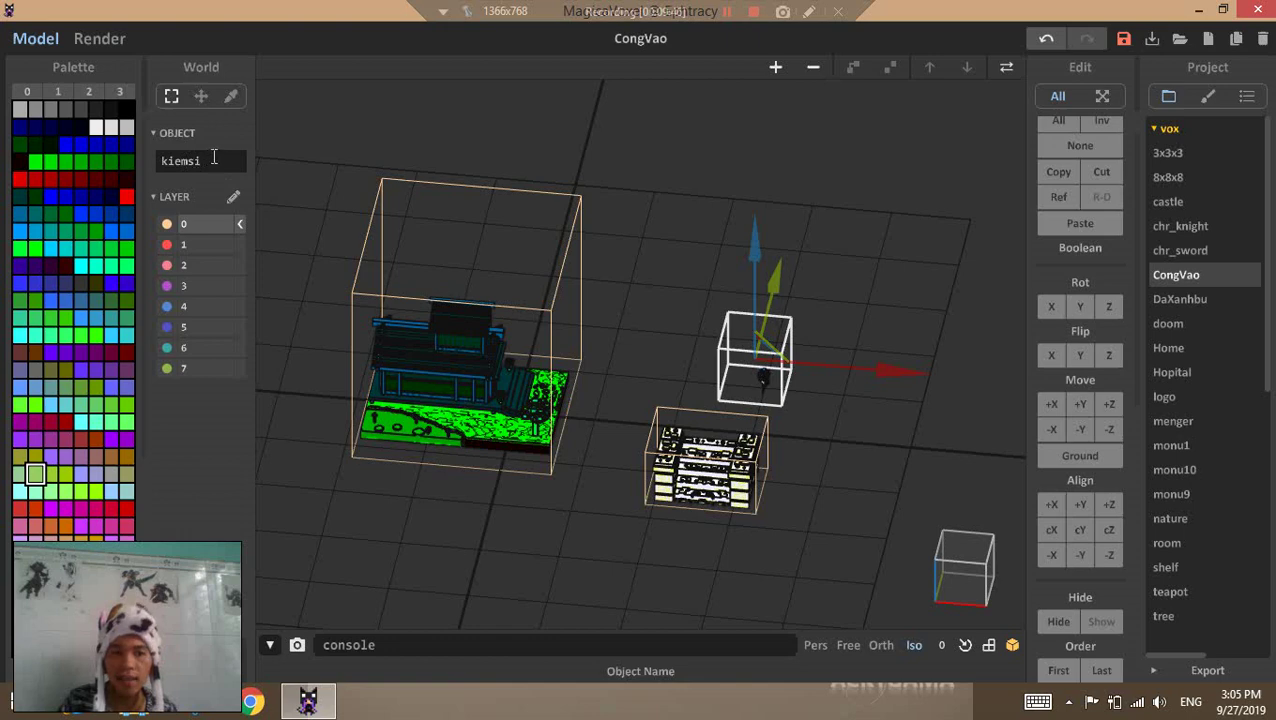
Enable layer-name editing and rename layer 0 as Kiemsi, undoing the accidental deletion of the figure
{"action": "left_click", "coordinate": [233, 200]}
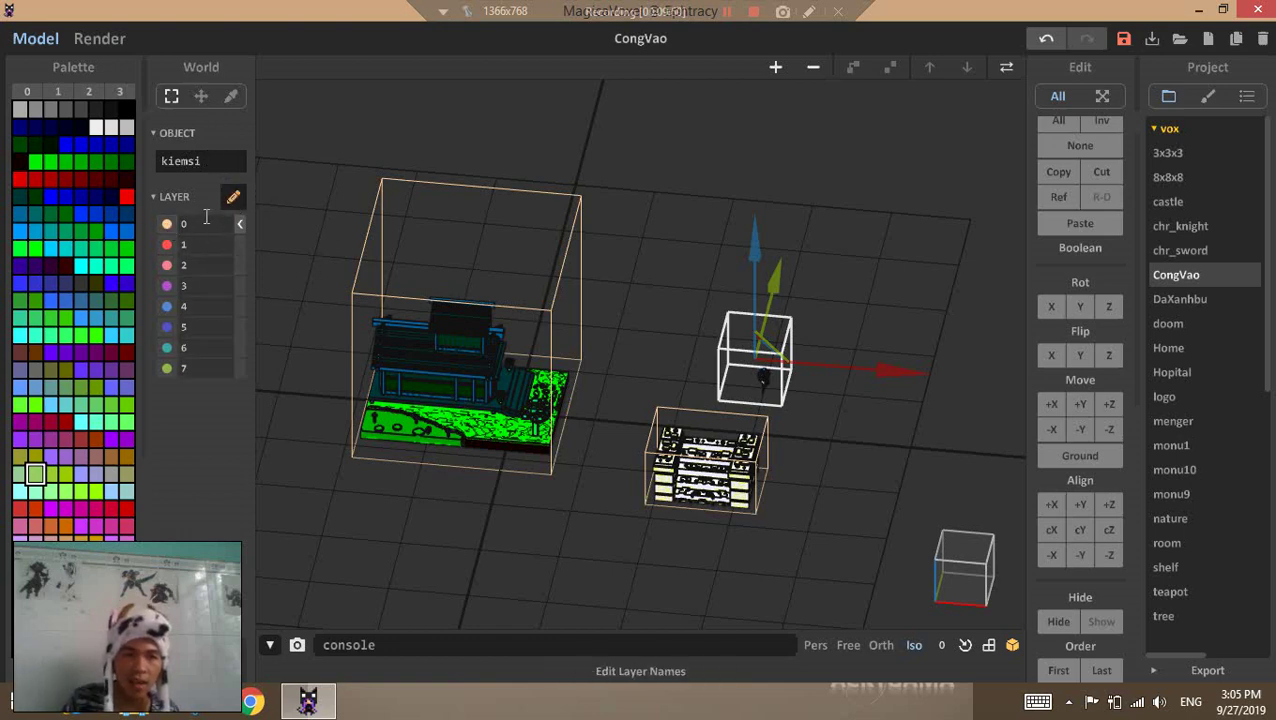
{"action": "key", "text": "Delete"}
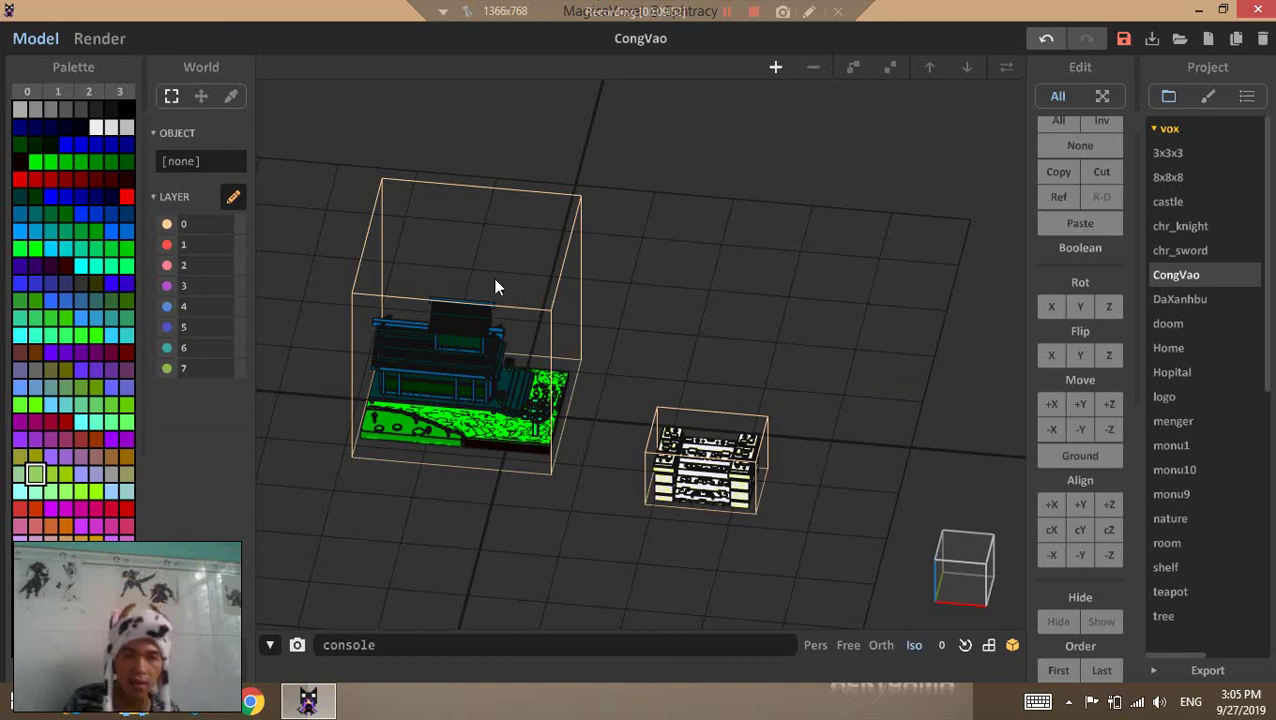
{"action": "left_click", "coordinate": [219, 226]}
{"action": "key", "text": "ctrl+z"}
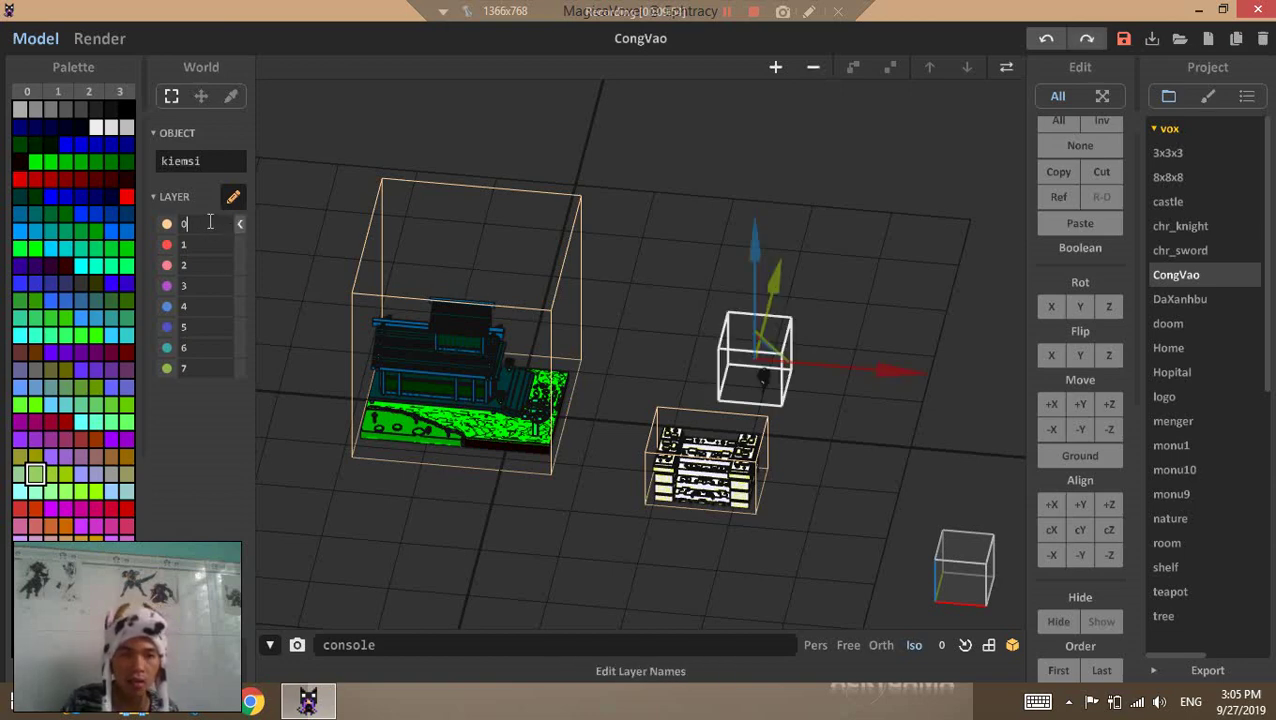
{"action": "key", "text": "BackSpace"}
{"action": "type", "text": "kiemsi"}
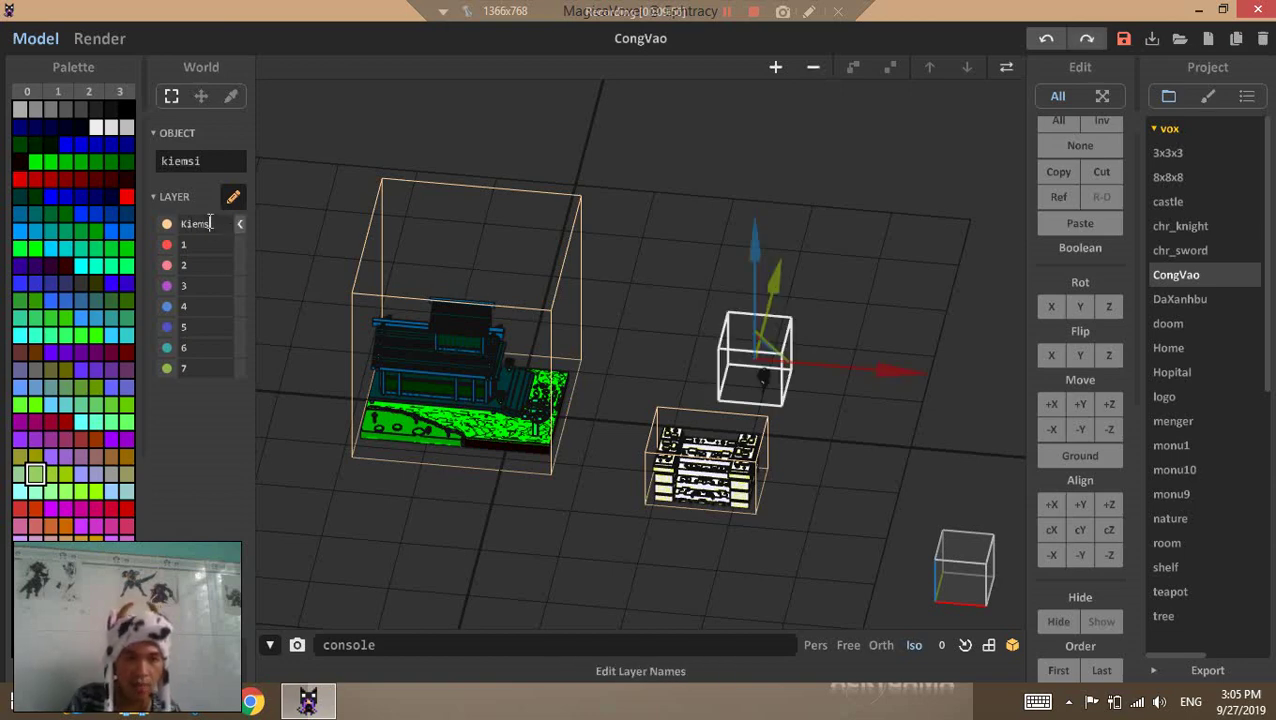
Confirm the layer name Kiemsi and turn off layer-name editing
{"action": "key", "text": "Return"}
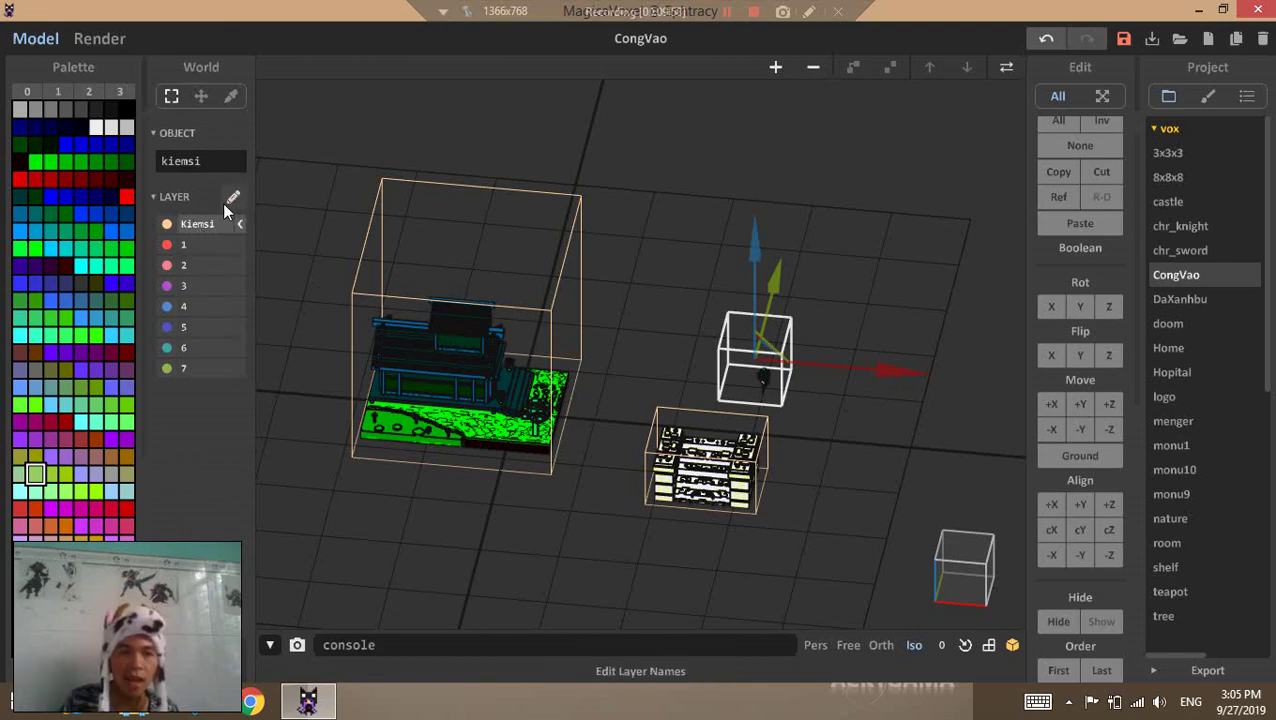
{"action": "left_click", "coordinate": [202, 245]}
{"action": "left_click", "coordinate": [233, 200]}
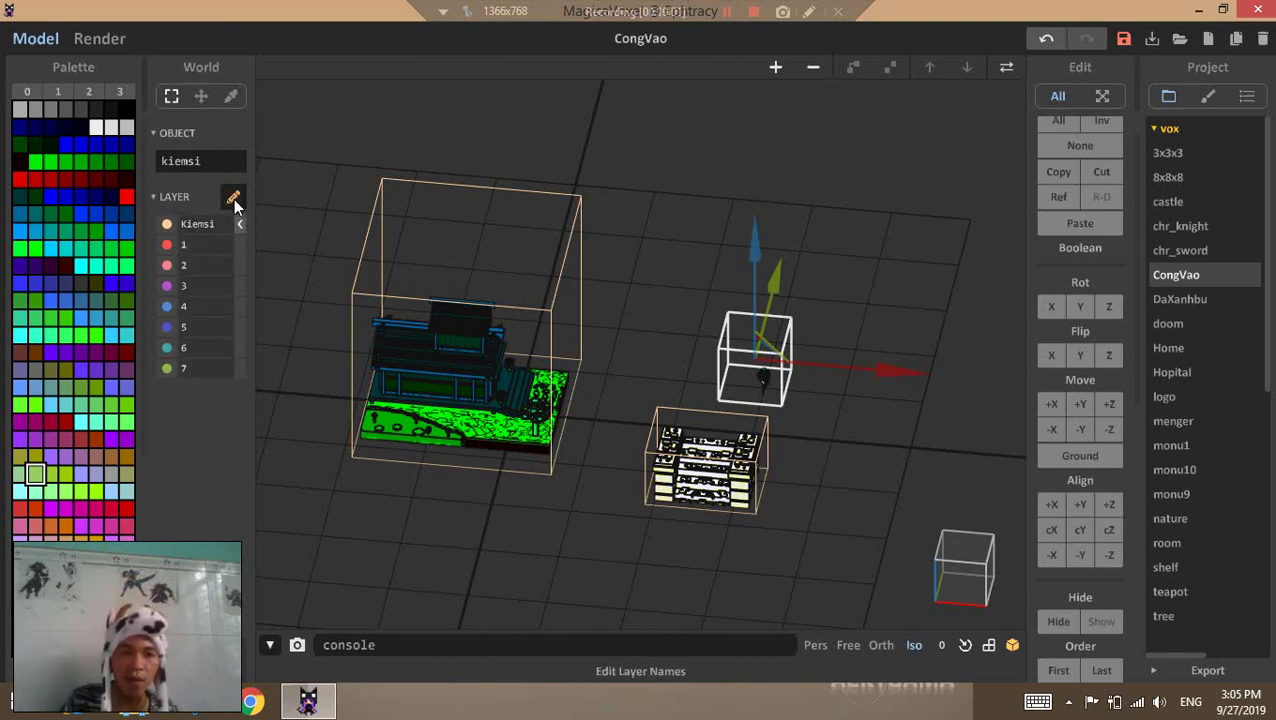
{"action": "left_click", "coordinate": [234, 199]}
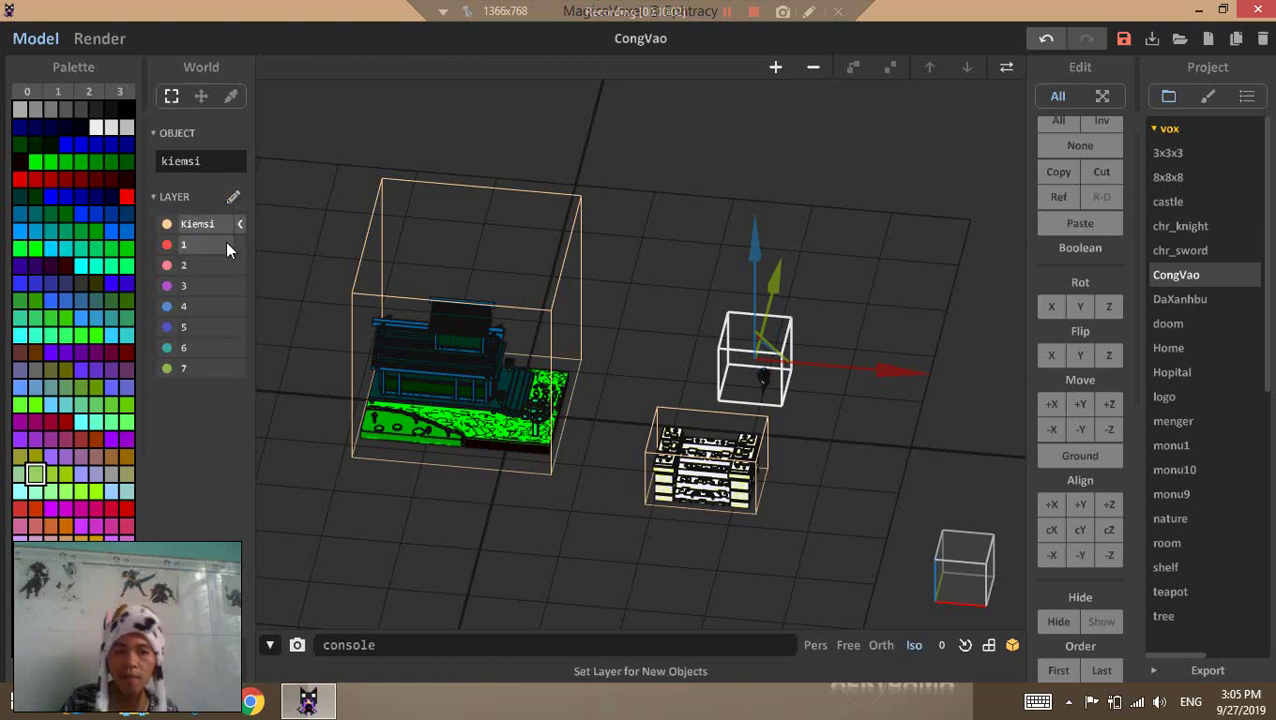
Toggle the Kiemsi layer's visibility off and on repeatedly, leaving its objects shown
{"action": "left_click", "coordinate": [167, 226]}
{"action": "left_click", "coordinate": [167, 225]}
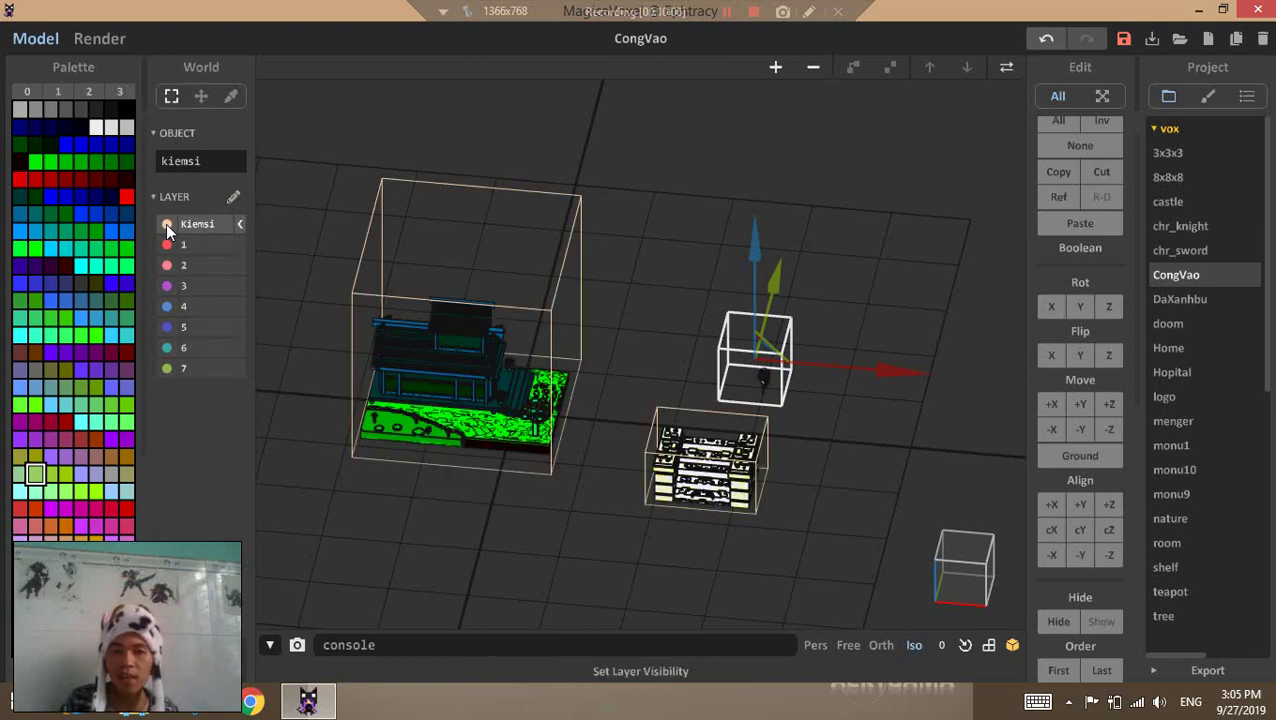
{"action": "left_click", "coordinate": [167, 225]}
{"action": "left_click", "coordinate": [168, 225]}
{"action": "left_click", "coordinate": [168, 225]}
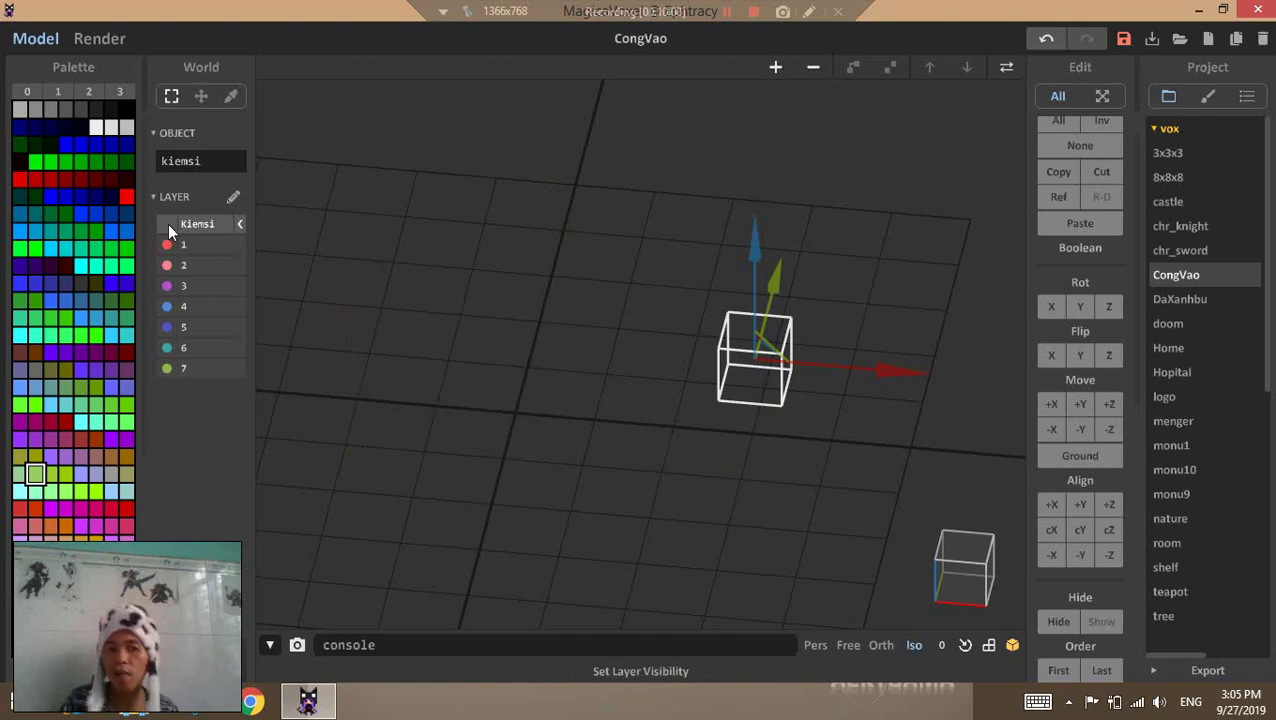
{"action": "left_click", "coordinate": [167, 225]}
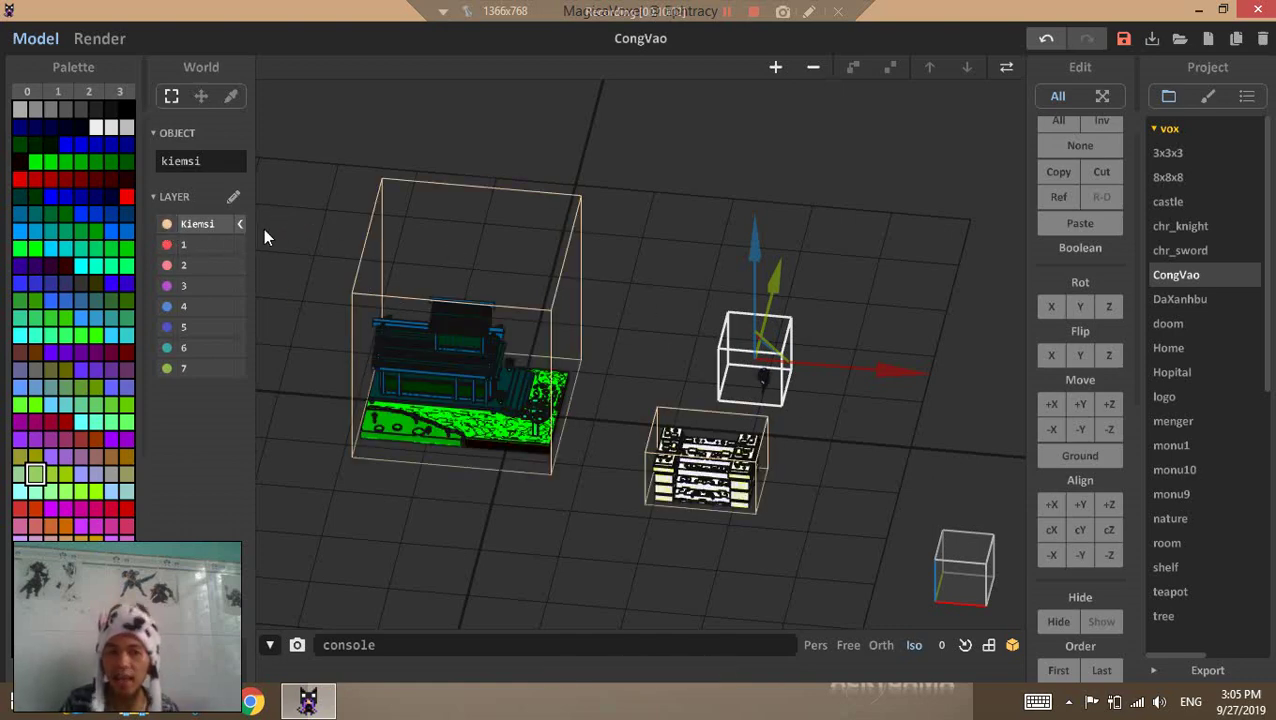
Rename layer 1 as cong and layer 2 as nha, and turn off layer-name editing
{"action": "right_click_drag", "start_coordinate": [679, 319], "coordinate": [669, 324]}
{"action": "left_click", "coordinate": [647, 376]}
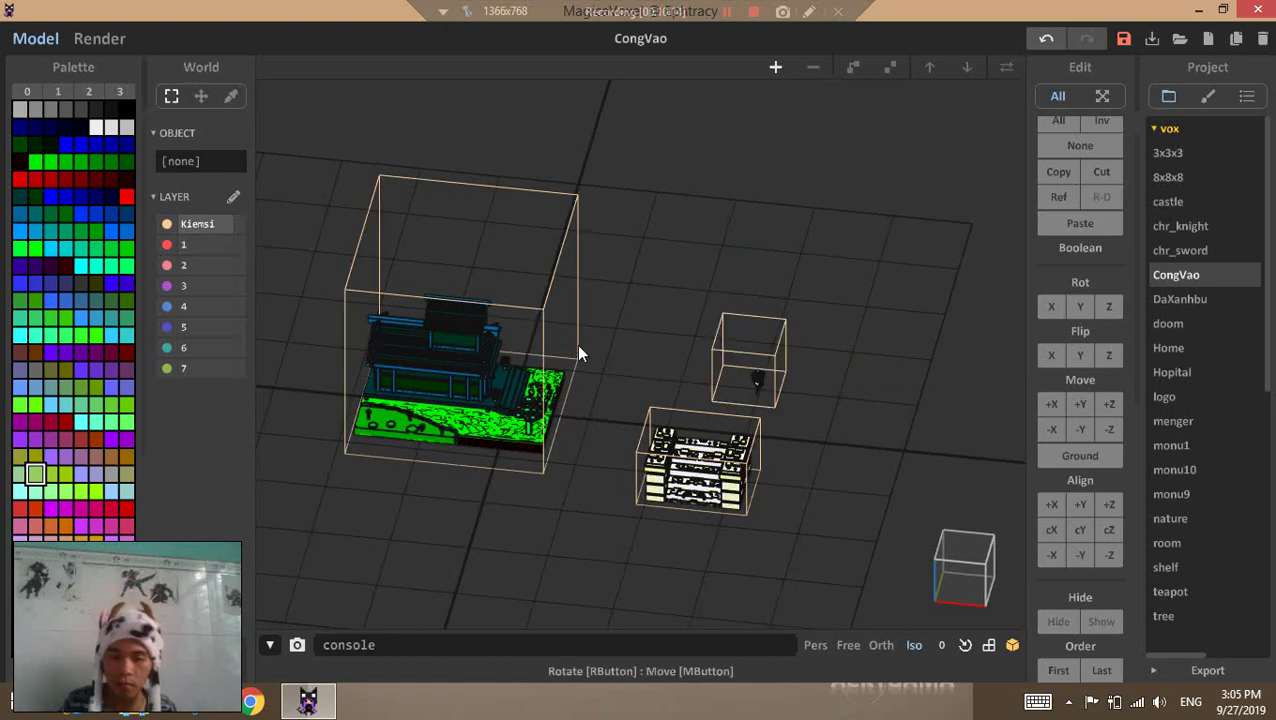
{"action": "right_click_drag", "start_coordinate": [579, 347], "coordinate": [601, 347]}
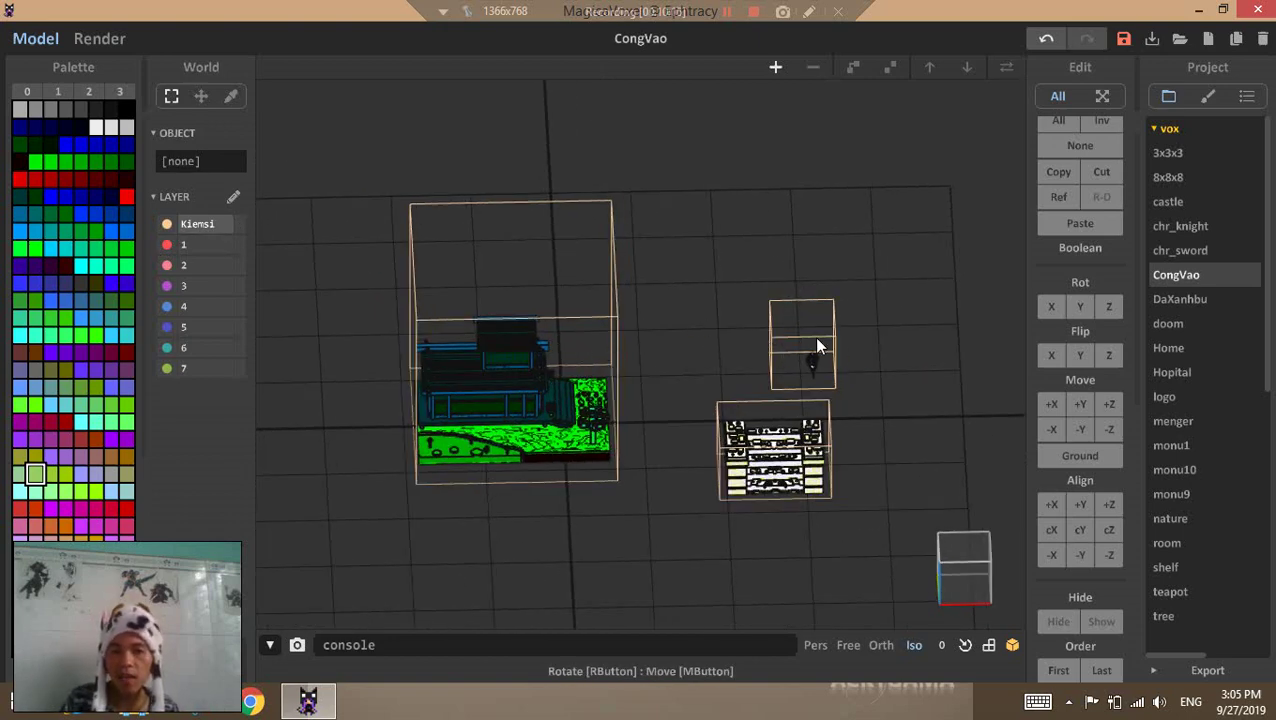
{"action": "left_click", "coordinate": [808, 362]}
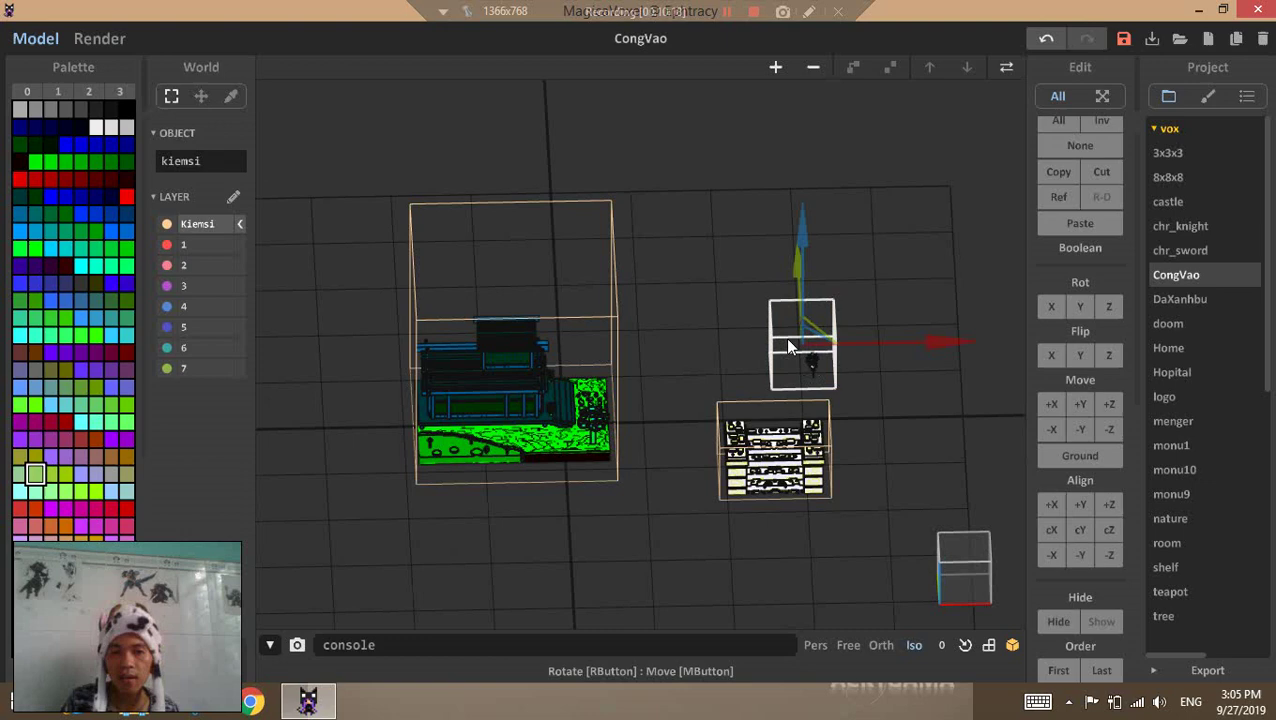
{"action": "left_click", "coordinate": [233, 197]}
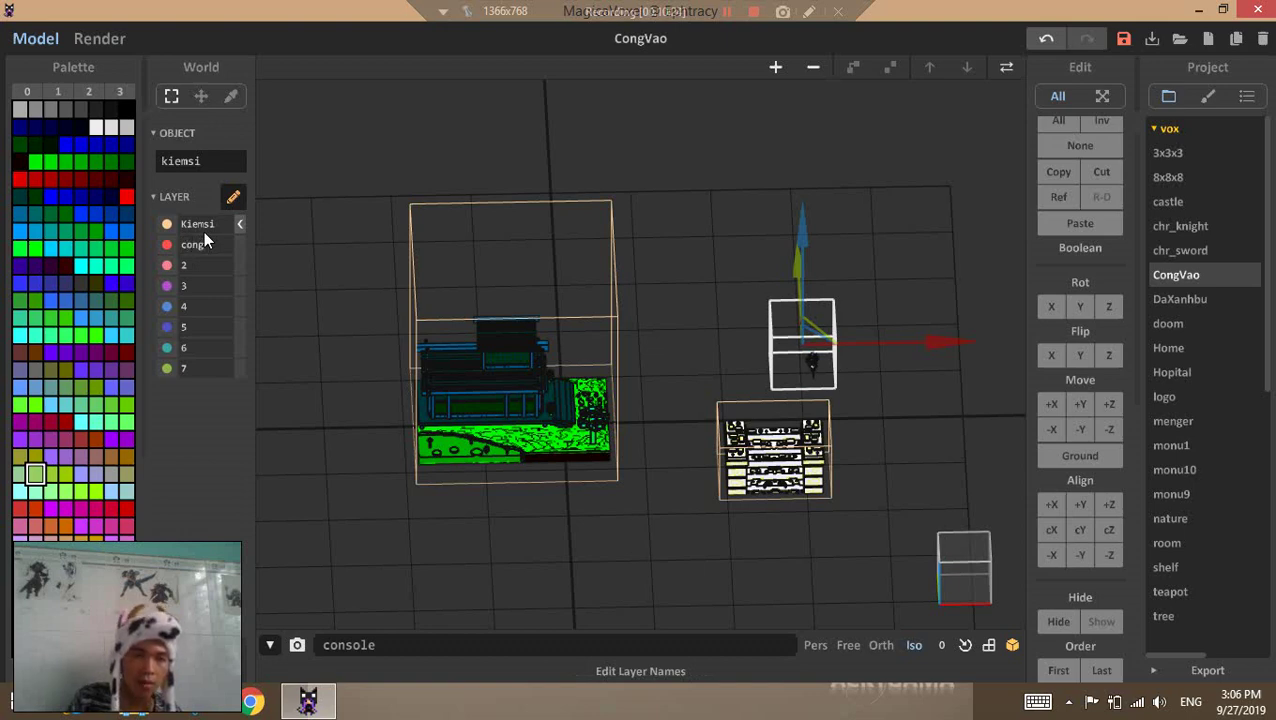
{"action": "left_click_drag", "start_coordinate": [206, 263], "coordinate": [160, 265]}
{"action": "type", "text": "n"}
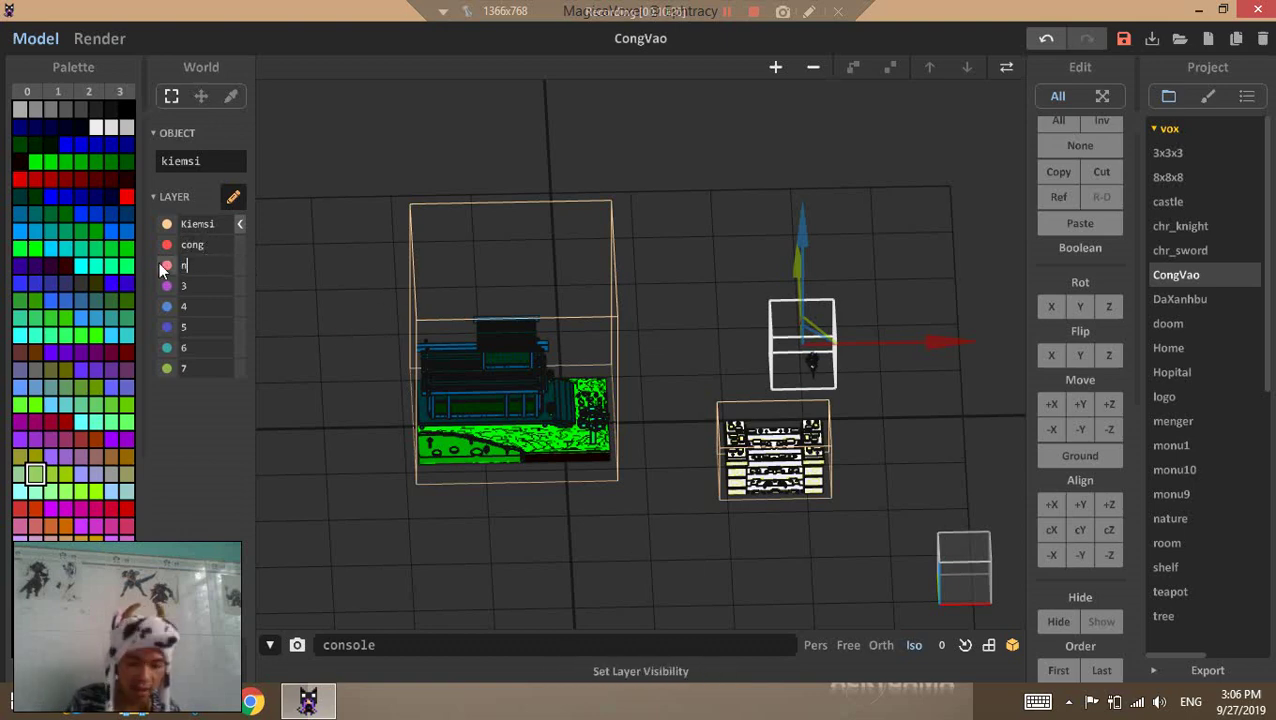
{"action": "type", "text": "ha"}
{"action": "left_click", "coordinate": [233, 197]}
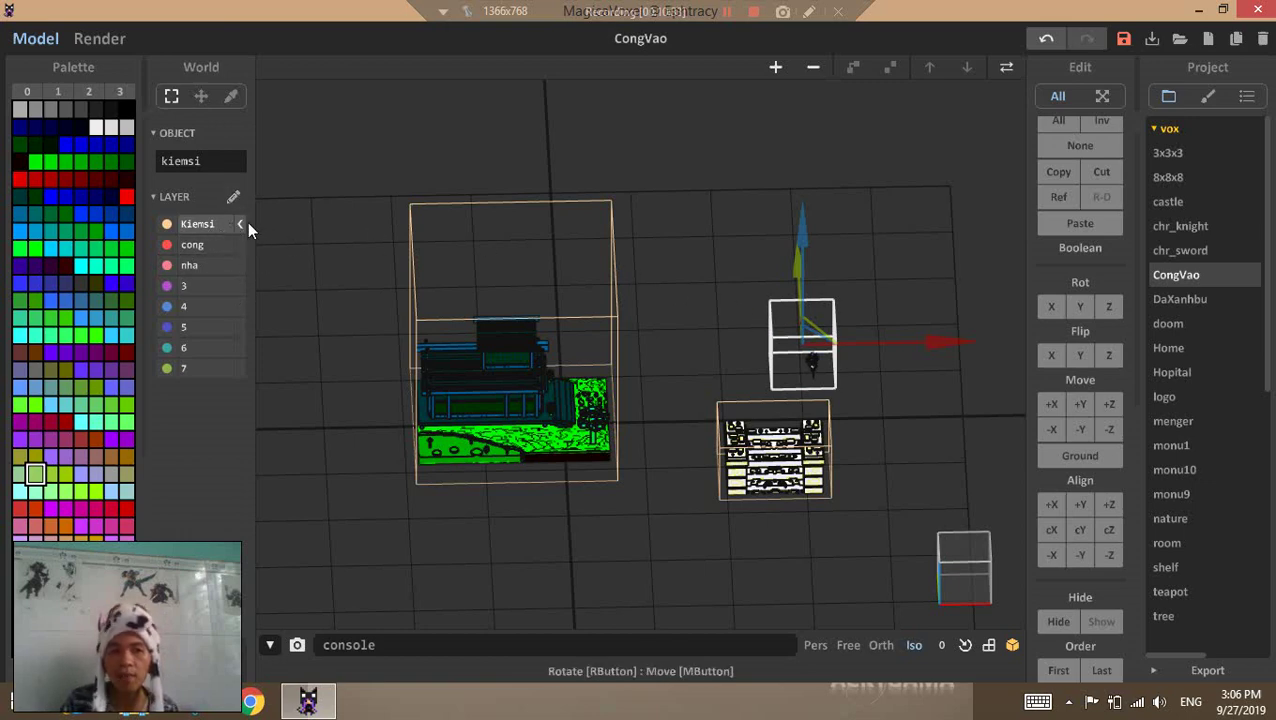
Assign the house to the nha layer and the gate to the cong layer
{"action": "left_click", "coordinate": [513, 379]}
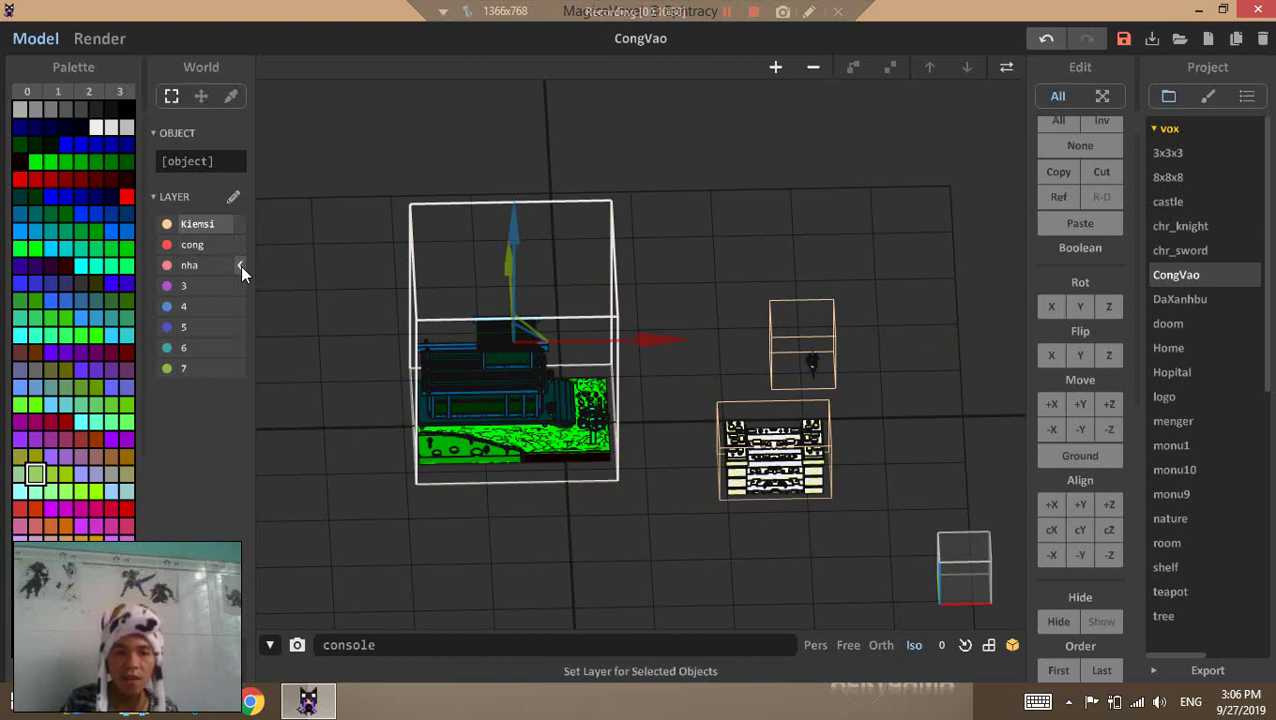
{"action": "left_click", "coordinate": [792, 460]}
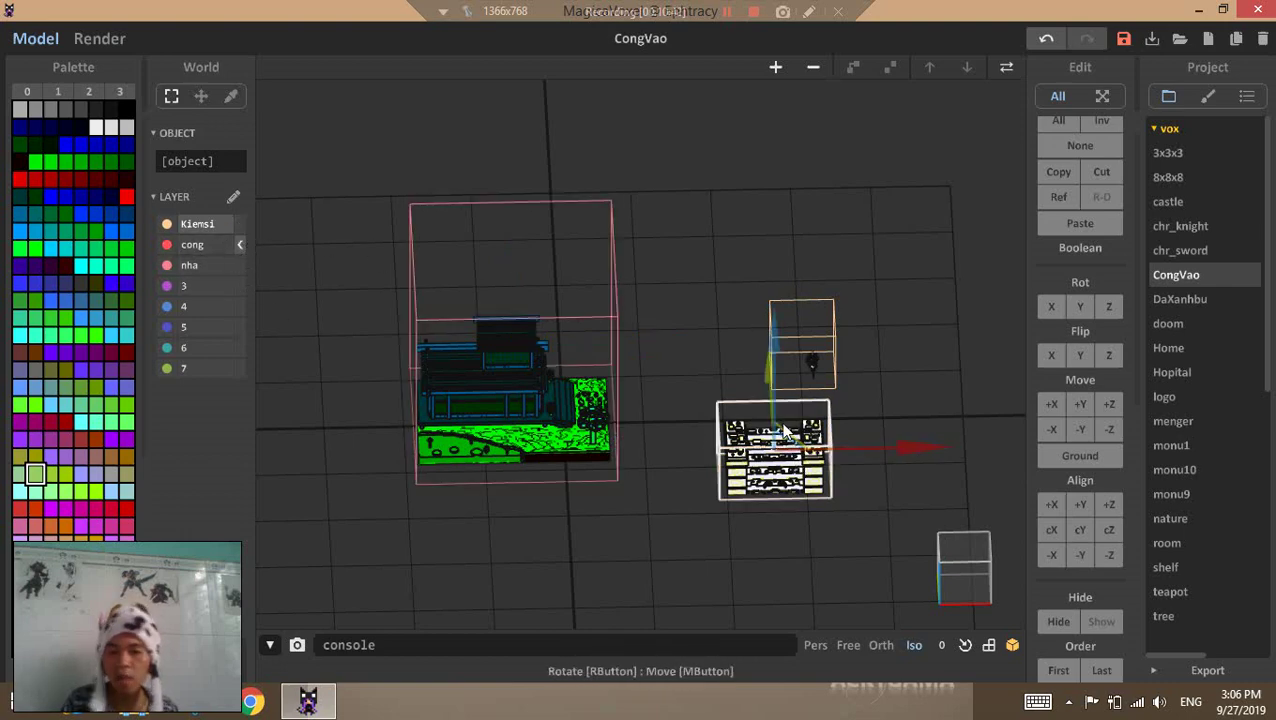
Hide and show the Kiemsi, cong and nha layers one after another, leaving all three visible
{"action": "left_click", "coordinate": [166, 223]}
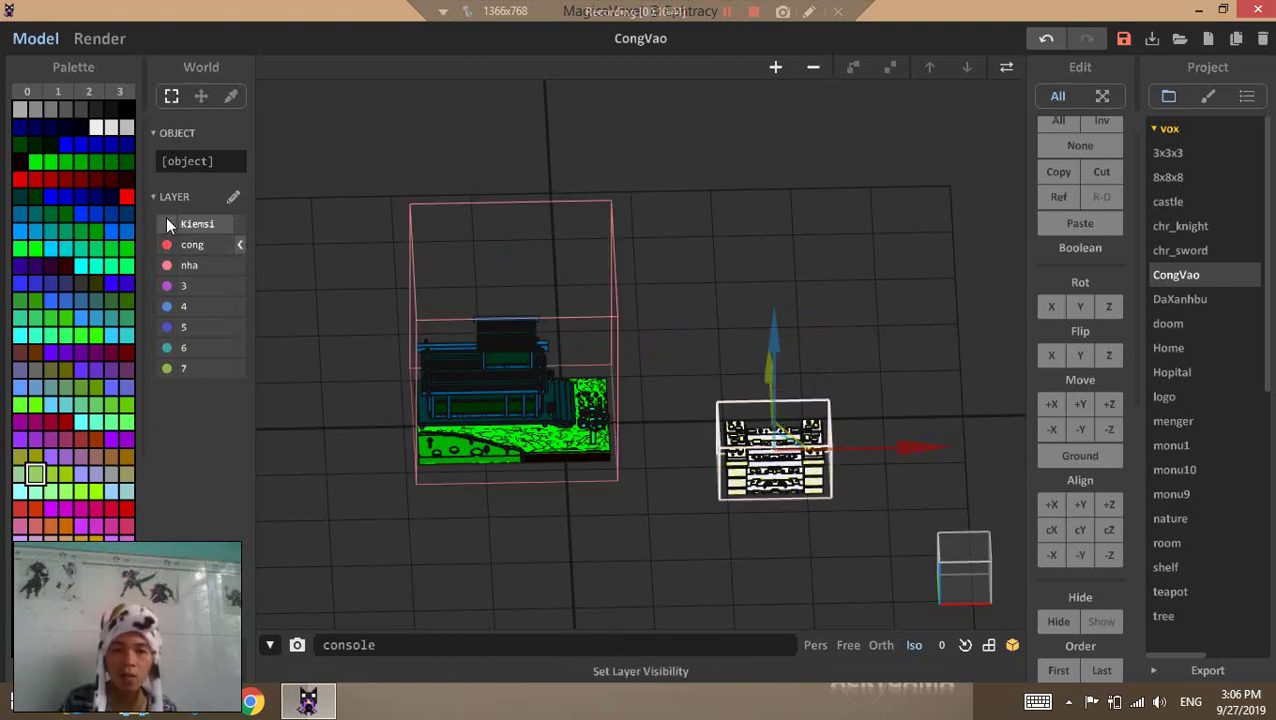
{"action": "left_click", "coordinate": [166, 223]}
{"action": "left_click", "coordinate": [166, 221]}
{"action": "left_click", "coordinate": [166, 221]}
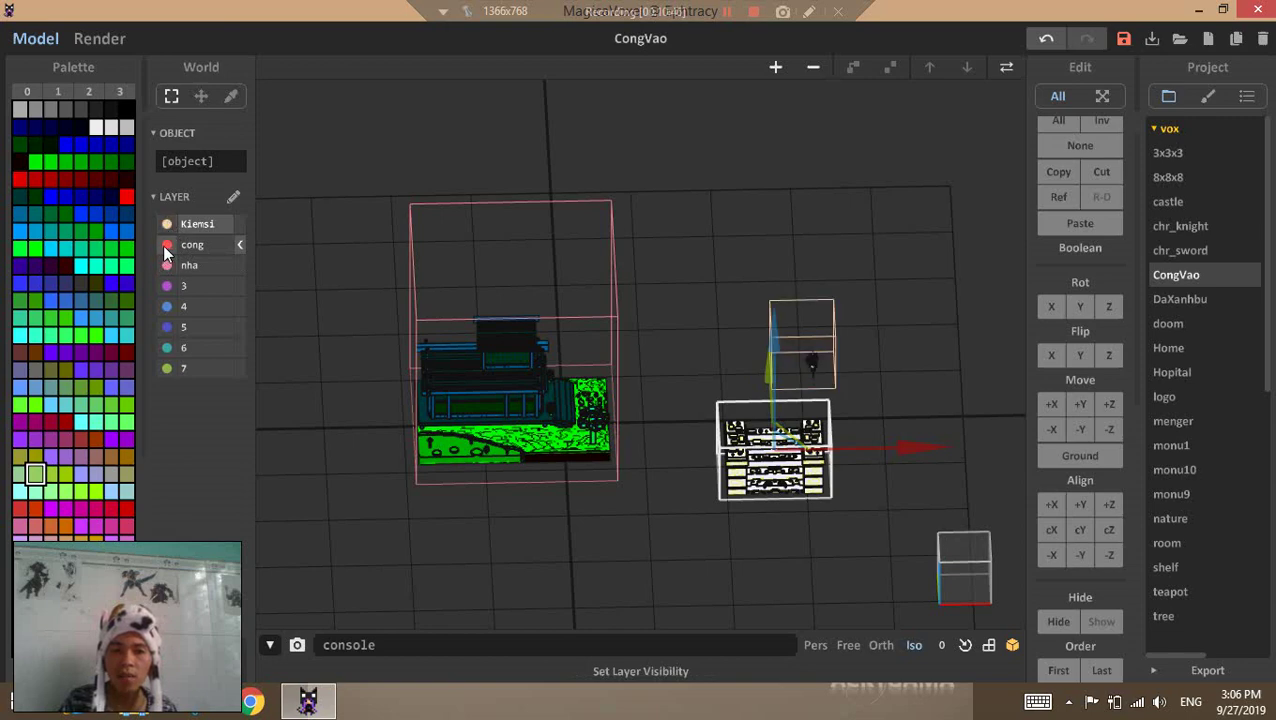
{"action": "left_click", "coordinate": [166, 245]}
{"action": "left_click", "coordinate": [166, 245]}
{"action": "left_click", "coordinate": [166, 245]}
{"action": "left_click", "coordinate": [166, 245]}
{"action": "left_click", "coordinate": [166, 265]}
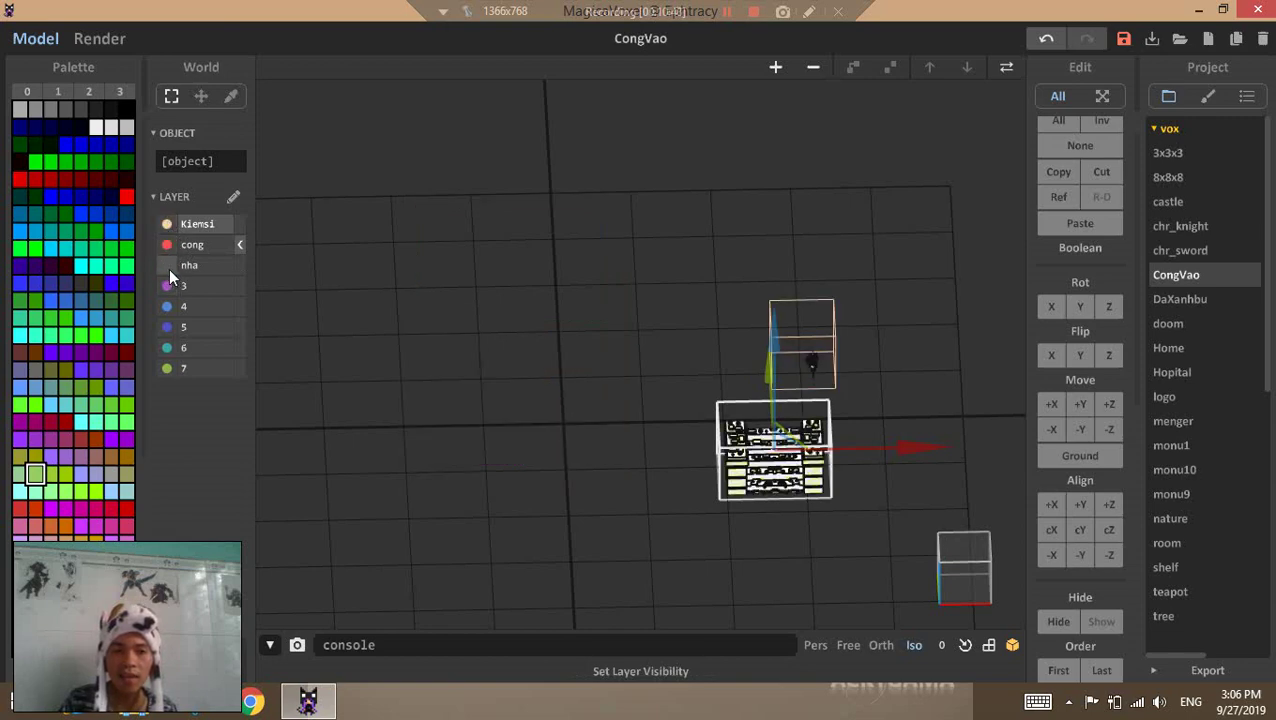
{"action": "left_click", "coordinate": [166, 265]}
{"action": "left_click", "coordinate": [166, 265]}
{"action": "left_click", "coordinate": [166, 265]}
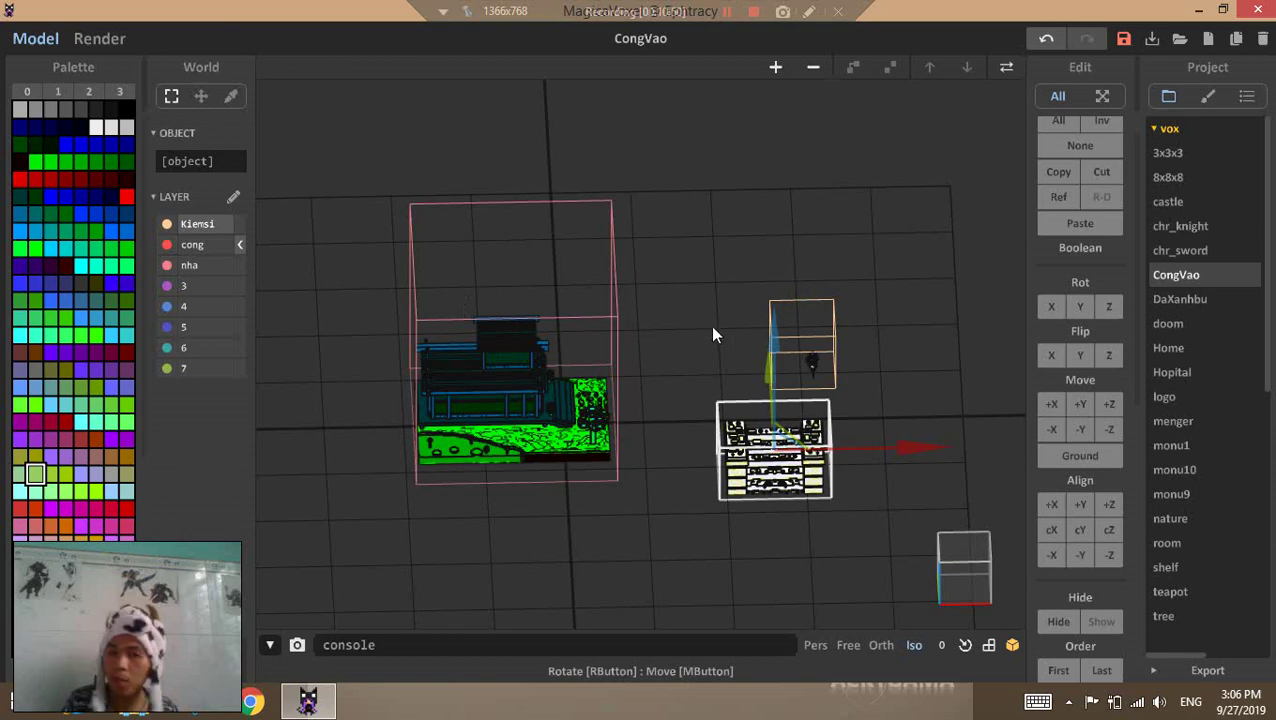
Add a new empty object to the scene and move it along positive X until it clears the house
{"action": "left_click", "coordinate": [633, 336]}
{"action": "left_click", "coordinate": [815, 369]}
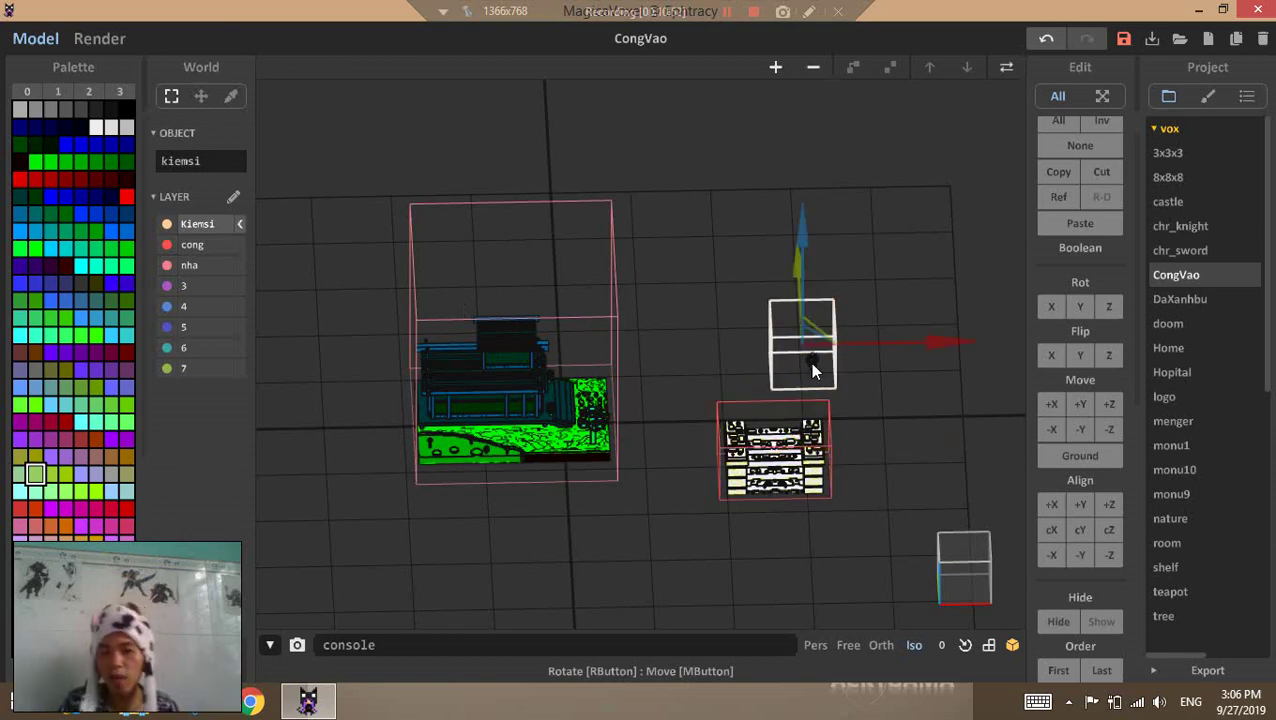
{"action": "left_click", "coordinate": [776, 68]}
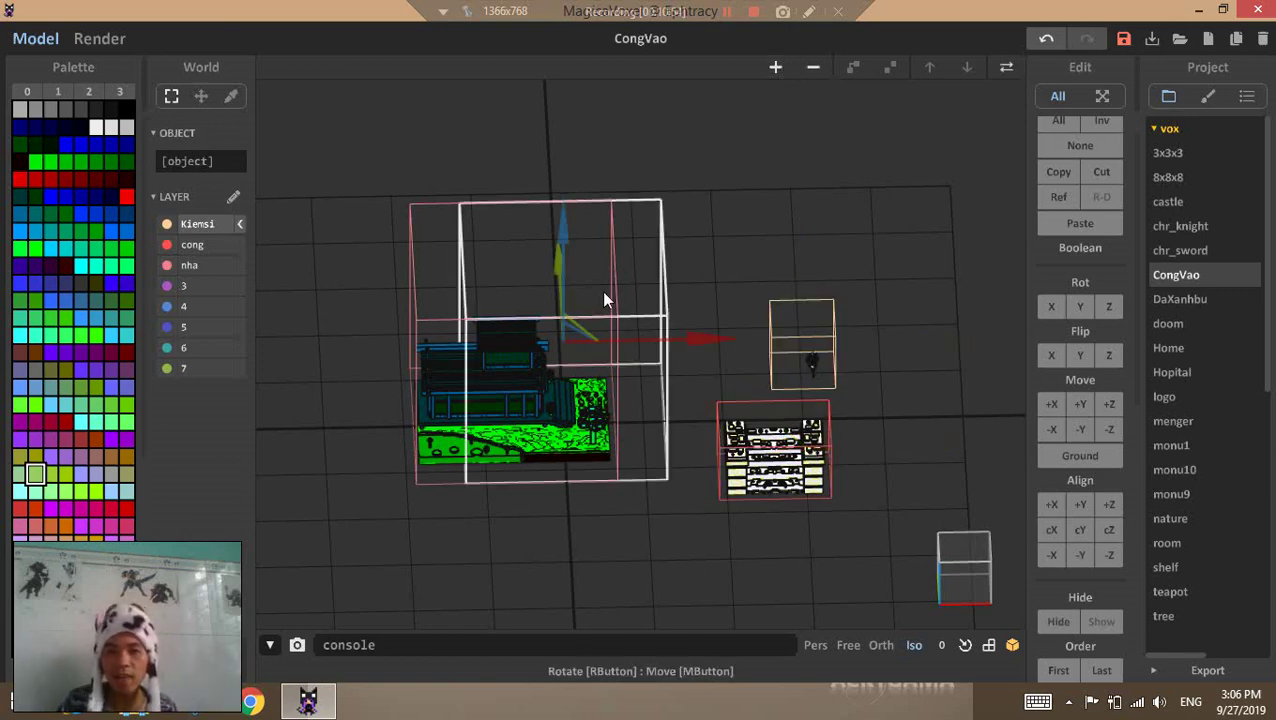
{"action": "left_click", "coordinate": [720, 325]}
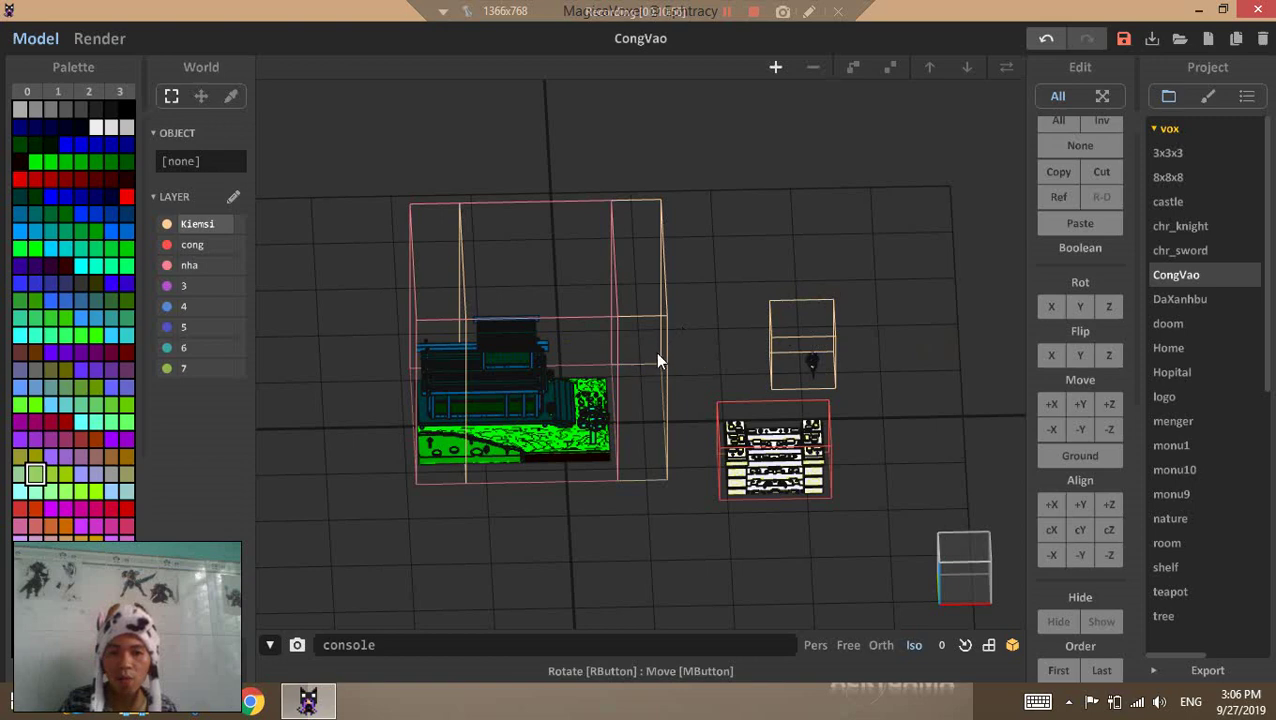
{"action": "left_click", "coordinate": [611, 302]}
{"action": "left_click_drag", "start_coordinate": [704, 339], "coordinate": [851, 353]}
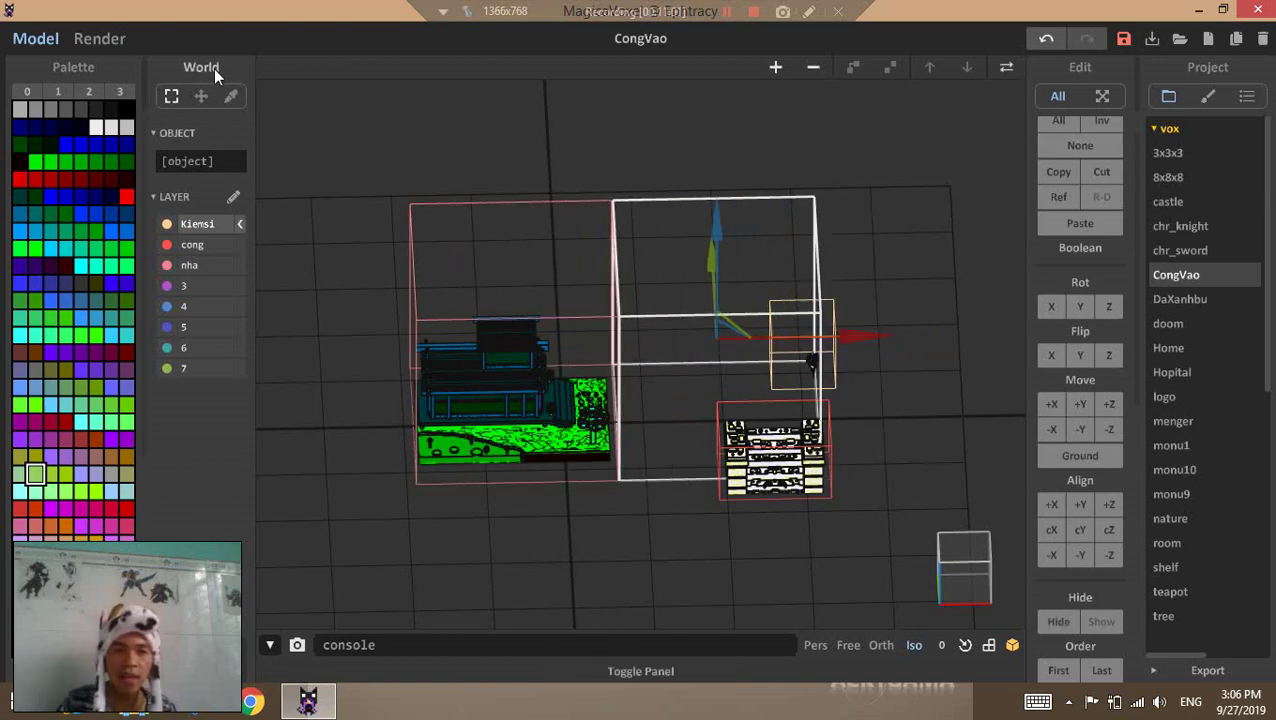
Open the new object in the model editor and attach the chr_sword model on its floor with the Pattern brush
{"action": "left_click", "coordinate": [1006, 67]}
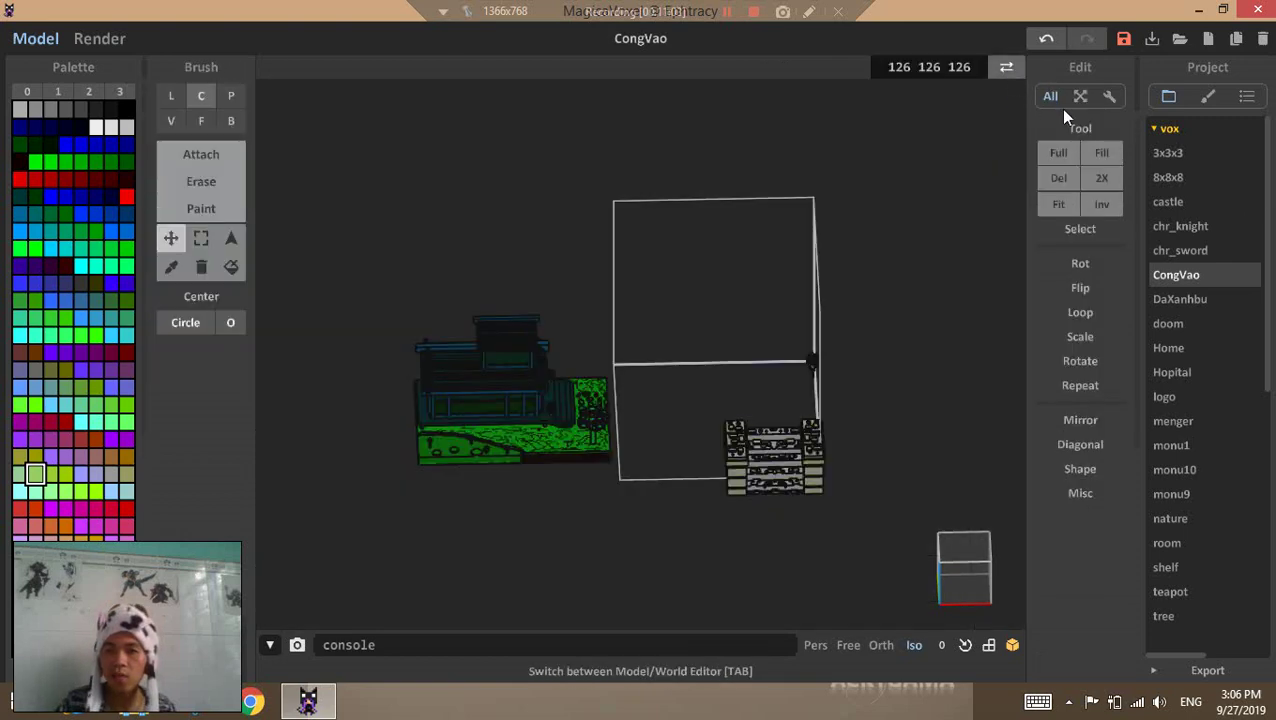
{"action": "left_click", "coordinate": [1208, 95]}
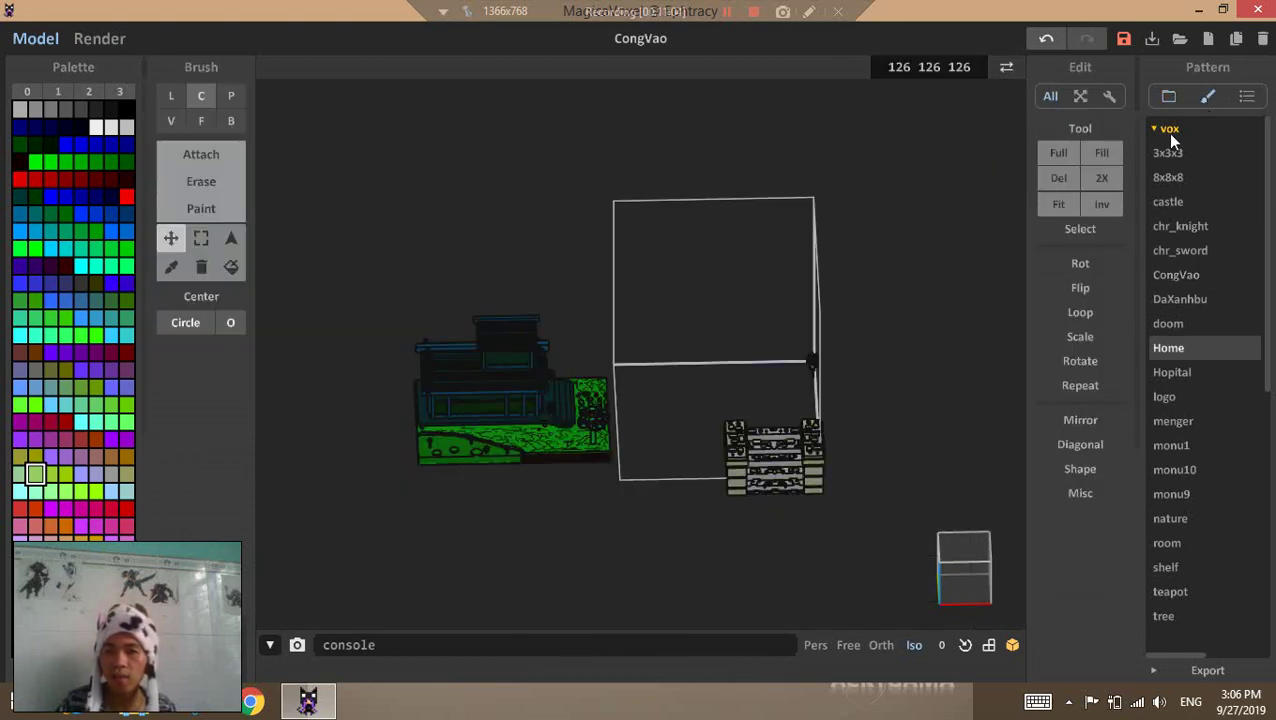
{"action": "left_click", "coordinate": [1200, 228]}
{"action": "left_click", "coordinate": [1195, 252]}
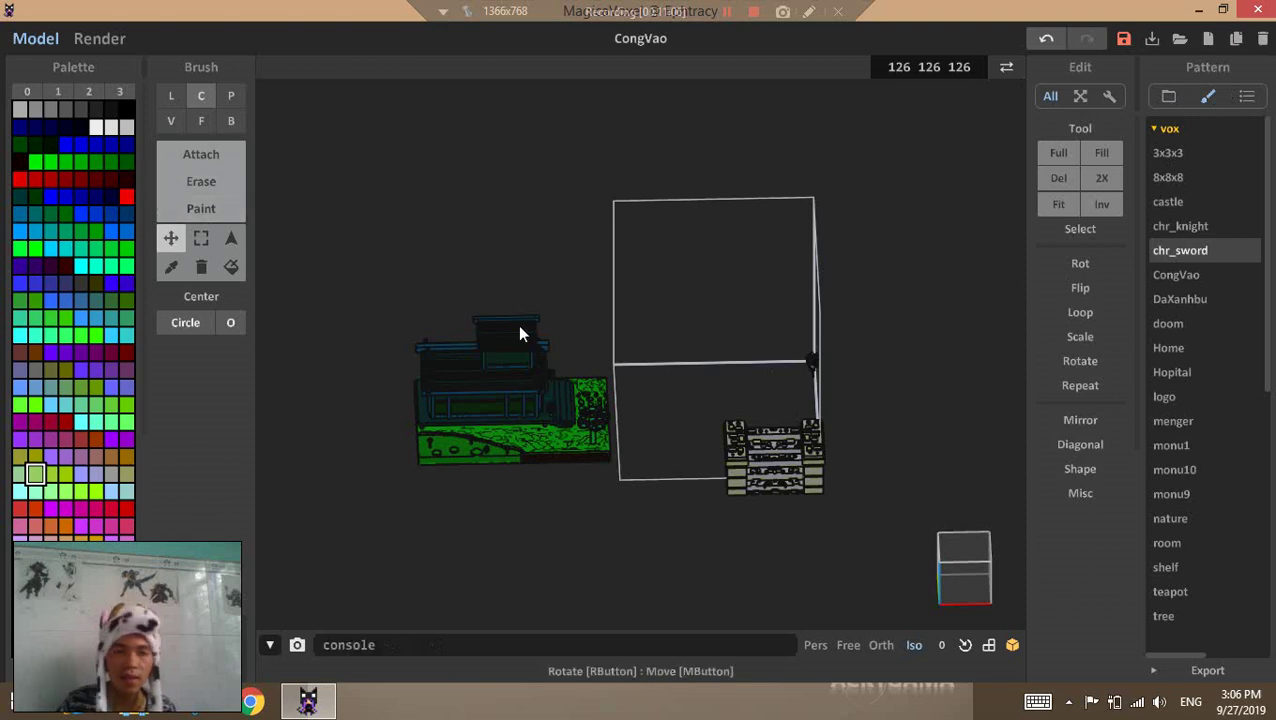
{"action": "left_click", "coordinate": [221, 157]}
{"action": "left_click", "coordinate": [231, 96]}
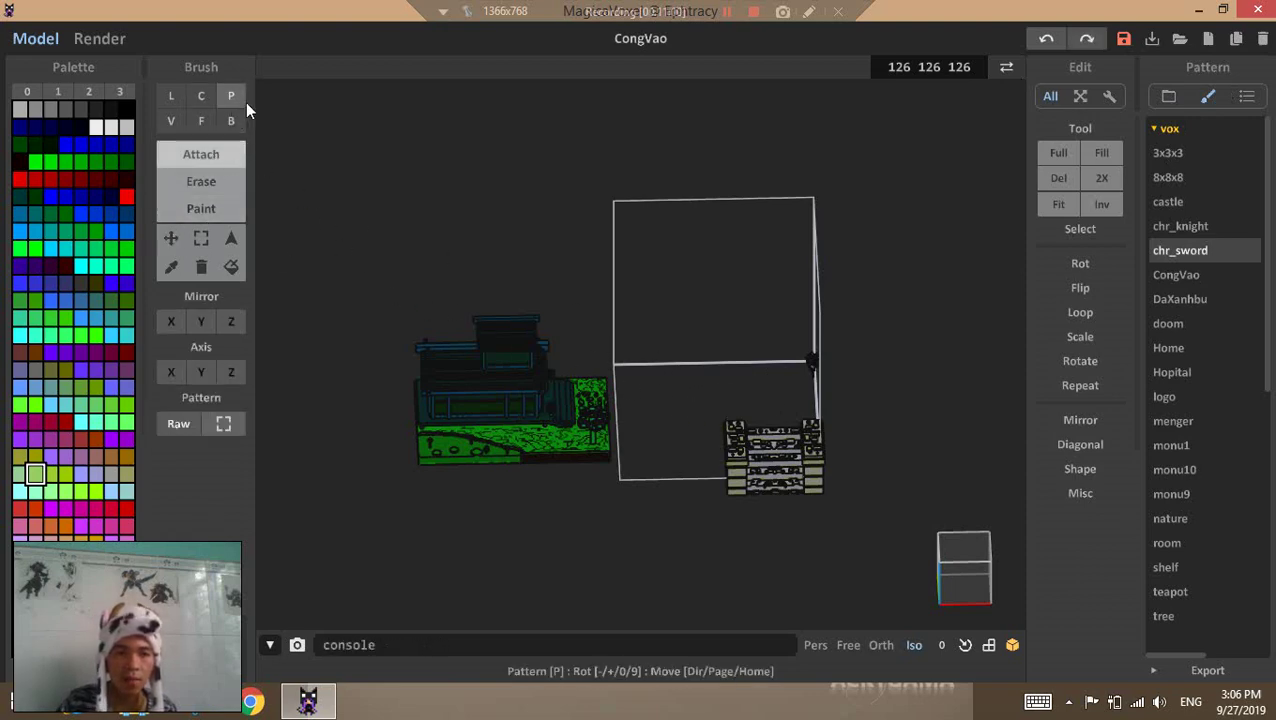
{"action": "left_click", "coordinate": [715, 404]}
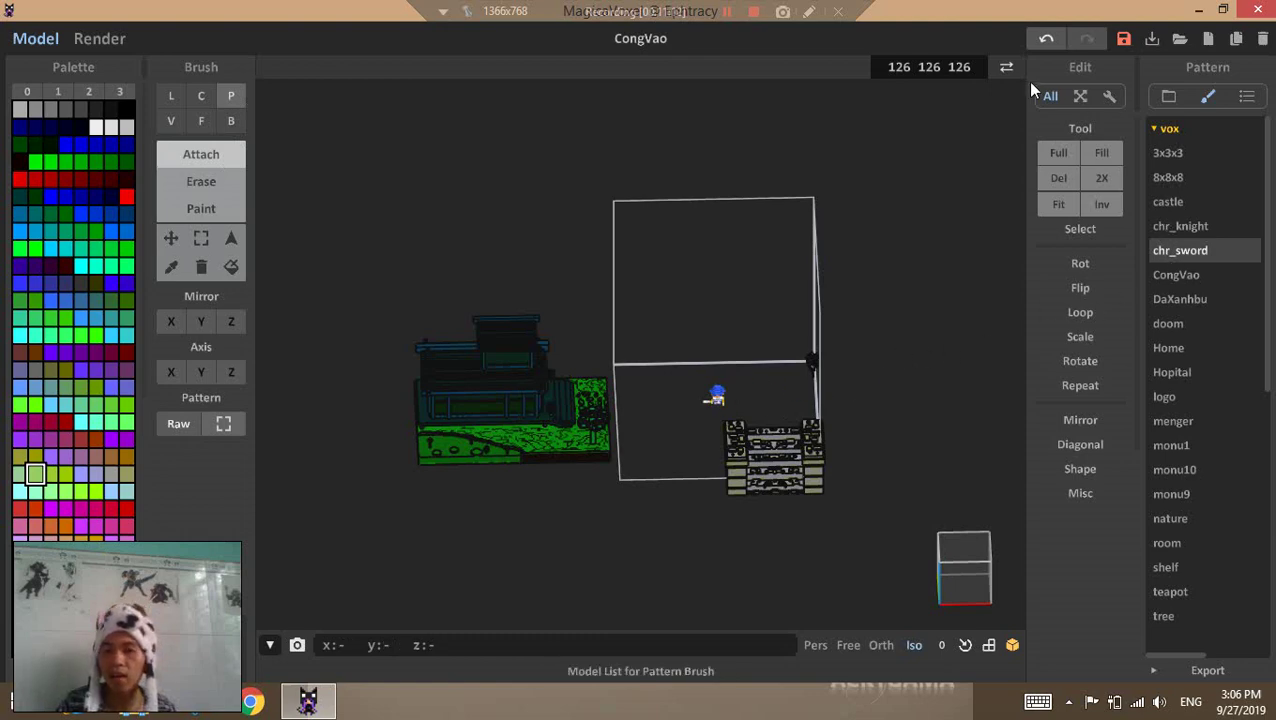
Choose chr_knight as the pattern, attach it at two spots in the new object, and undo the second placement
{"action": "left_click", "coordinate": [1005, 67]}
{"action": "left_click", "coordinate": [1005, 67]}
{"action": "left_click", "coordinate": [1180, 226]}
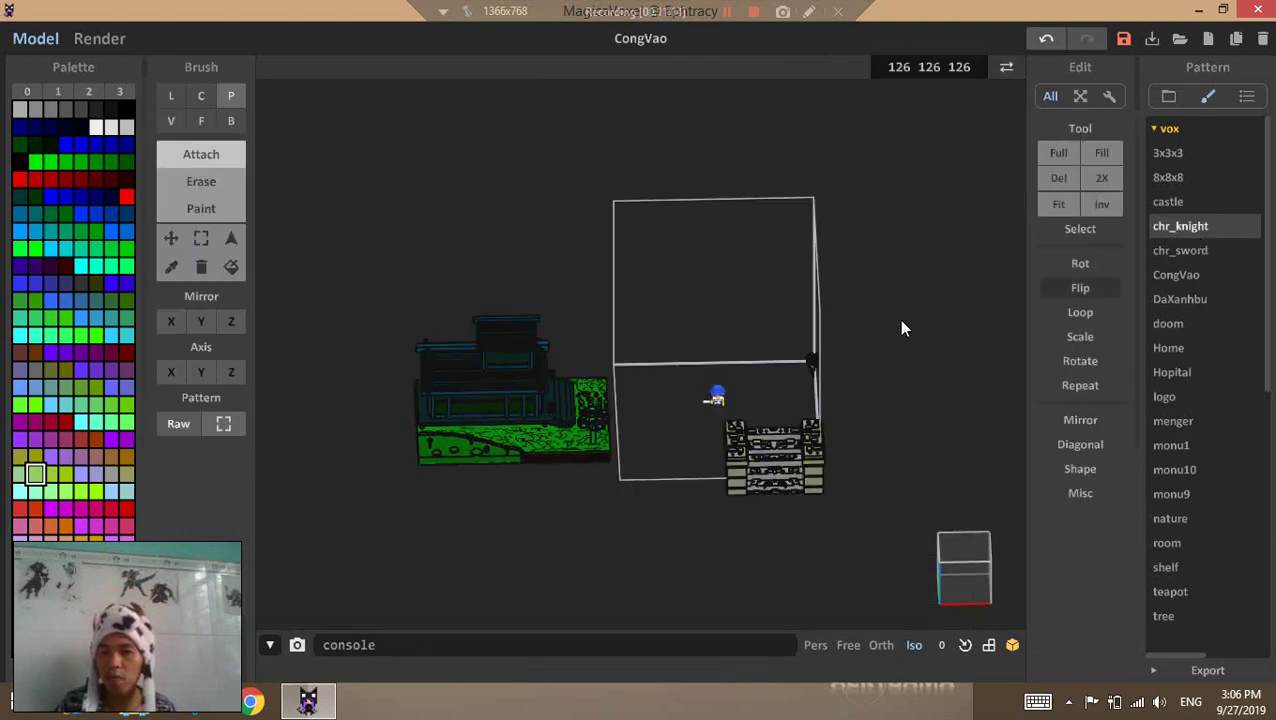
{"action": "left_click", "coordinate": [666, 409]}
{"action": "left_click", "coordinate": [712, 364]}
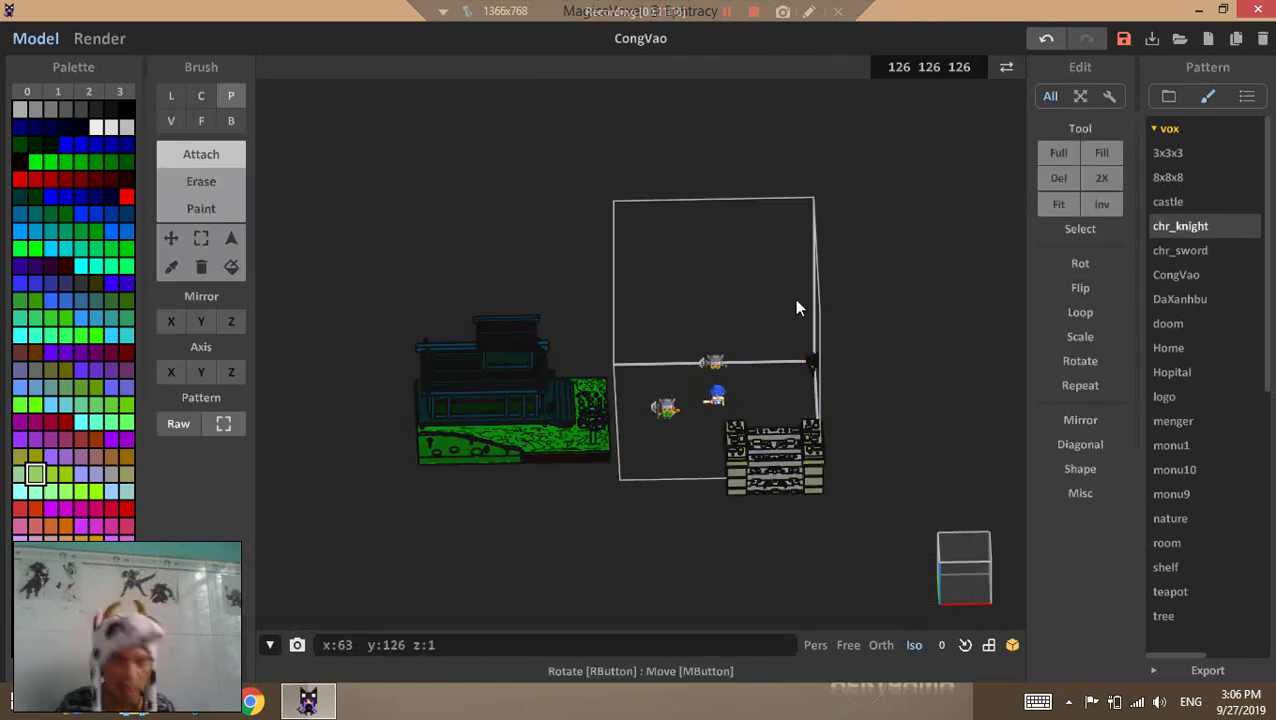
{"action": "key", "text": "ctrl+z"}
Undo the remaining knight and sword placements and attach a single chr_knight near the middle of the object's floor
{"action": "left_click", "coordinate": [1006, 67]}
{"action": "left_click", "coordinate": [1006, 67]}
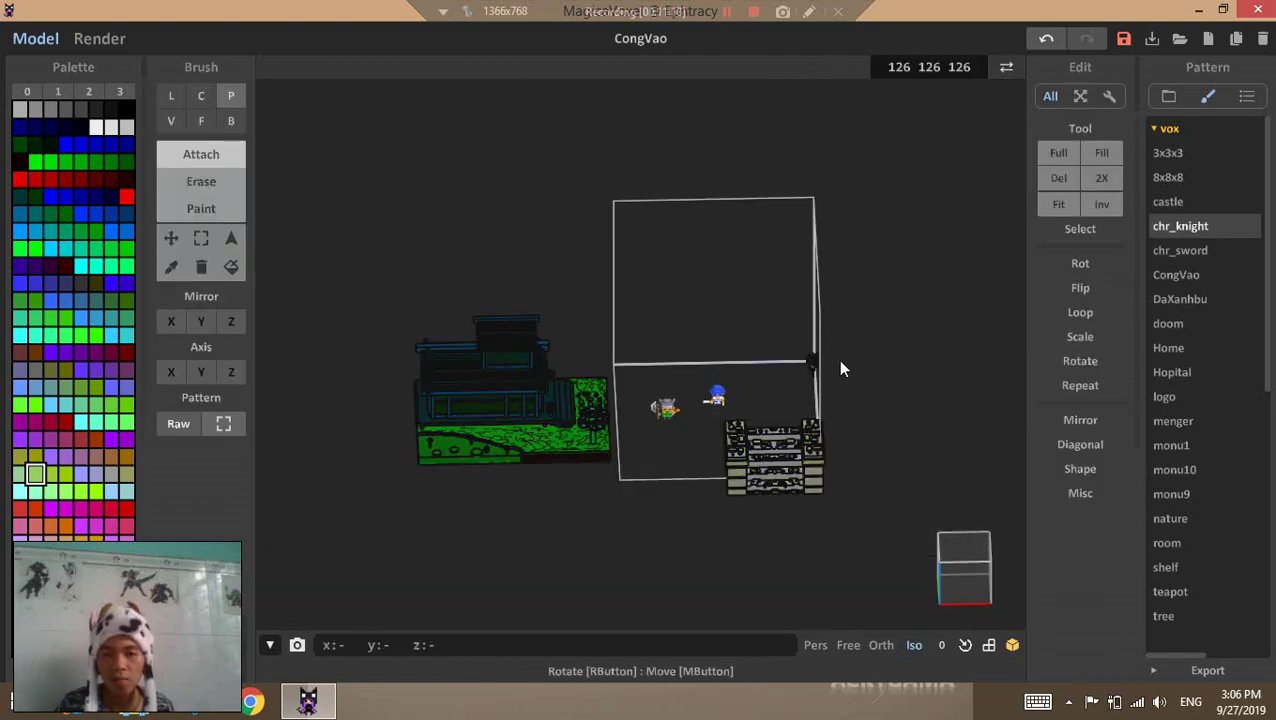
{"action": "key", "text": "ctrl+z"}
{"action": "left_click", "coordinate": [706, 413]}
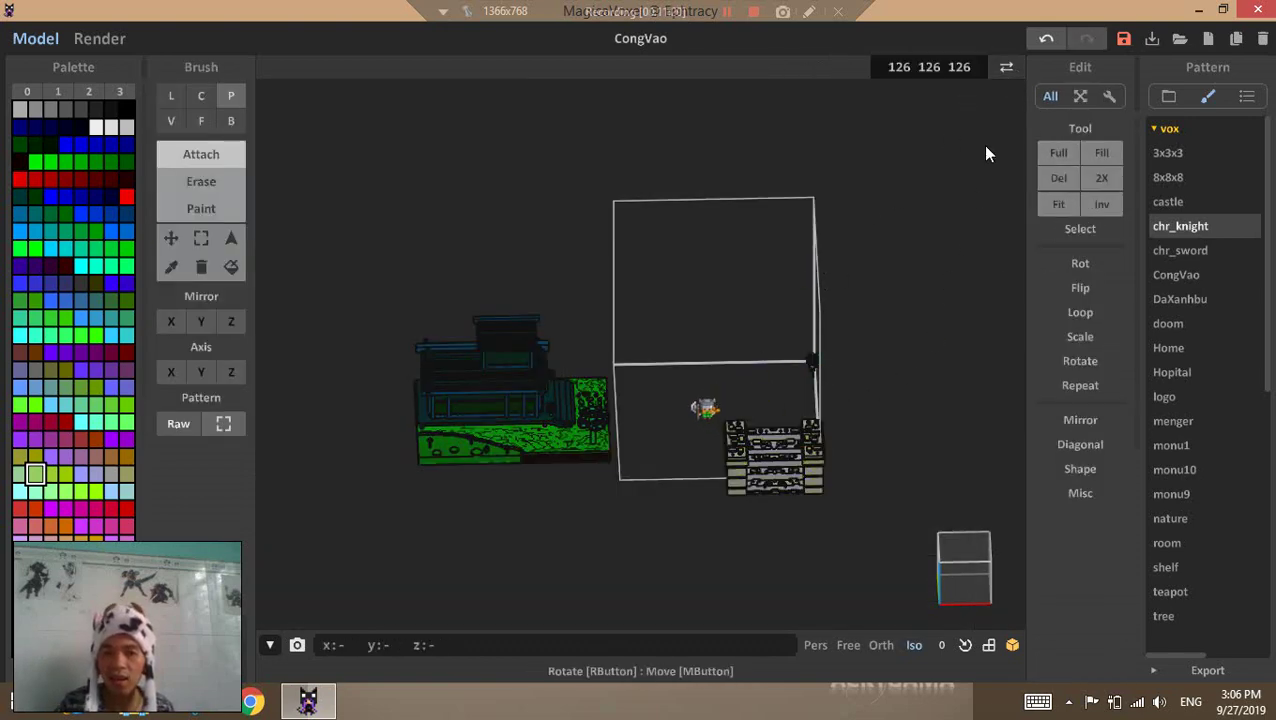
Move the knight's object slightly along negative X in the world editor, and reopen it in the model editor with the Voxel brush
{"action": "left_click", "coordinate": [1006, 67]}
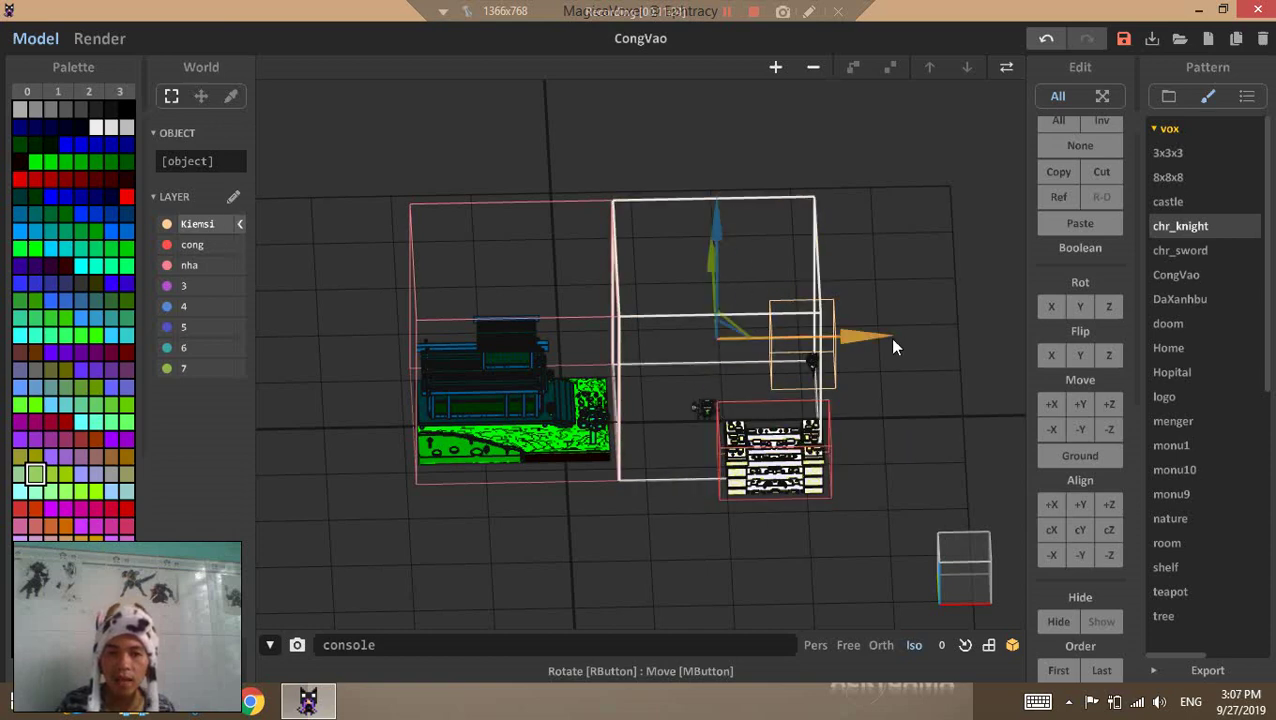
{"action": "left_click_drag", "start_coordinate": [889, 337], "coordinate": [849, 302]}
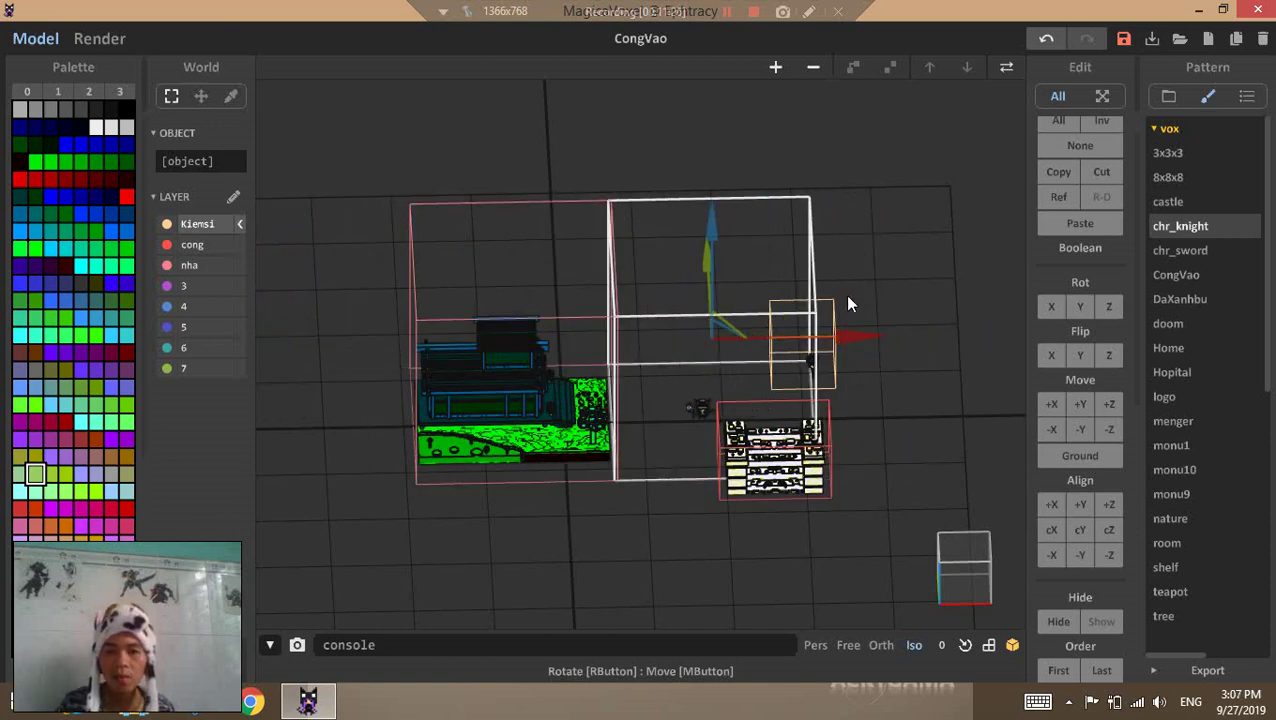
{"action": "left_click", "coordinate": [1006, 67]}
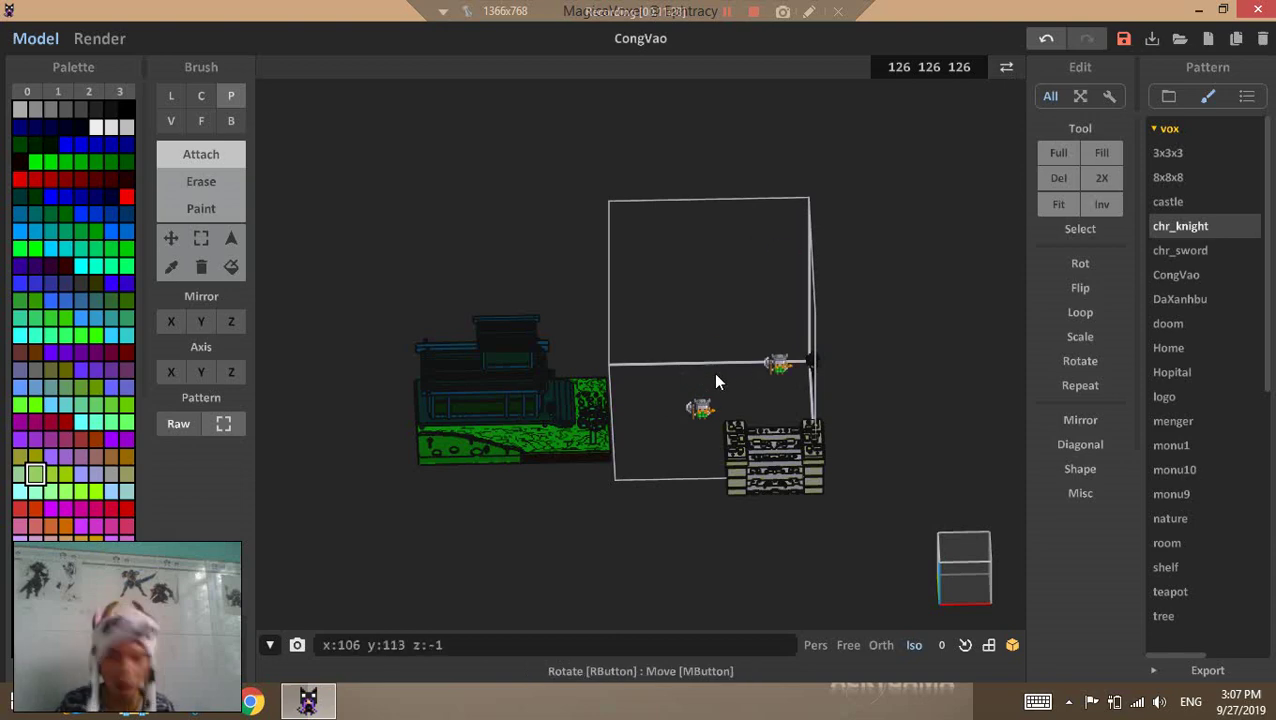
{"action": "key", "text": "v"}
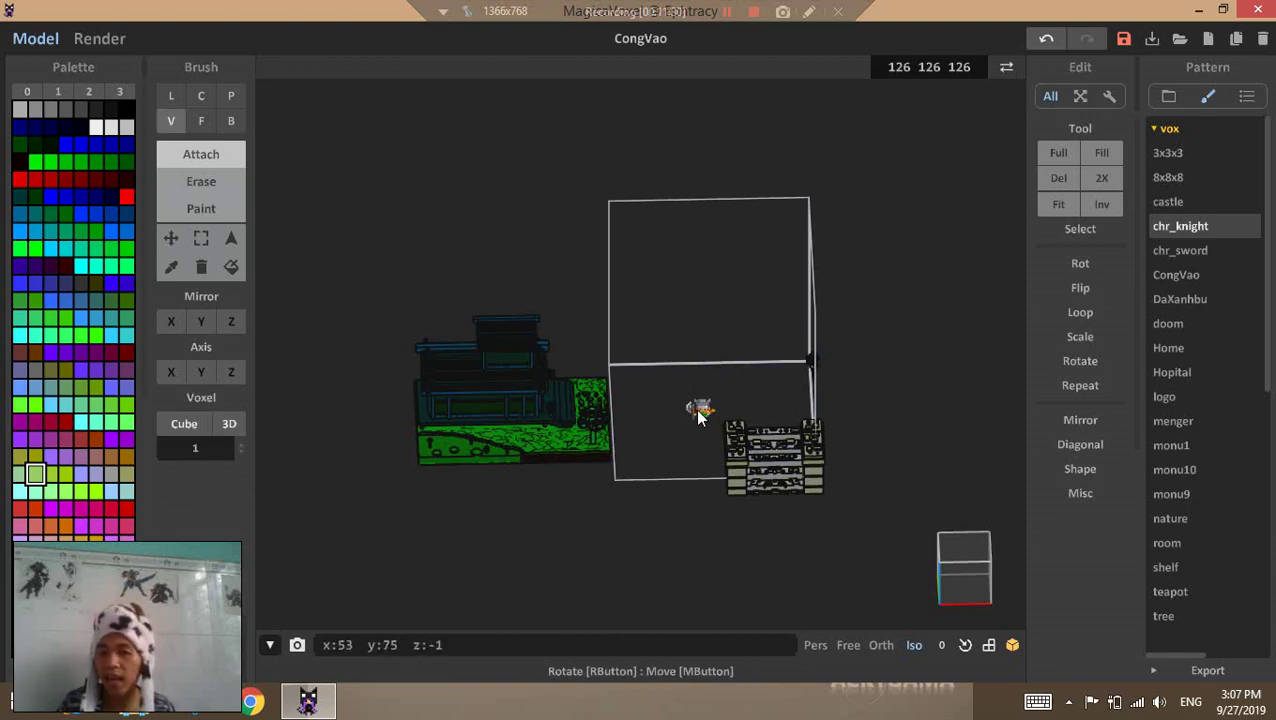
Fit the knight object's volume to its voxels and undo the stray voxel placed beside the knight
{"action": "left_click", "coordinate": [1084, 420]}
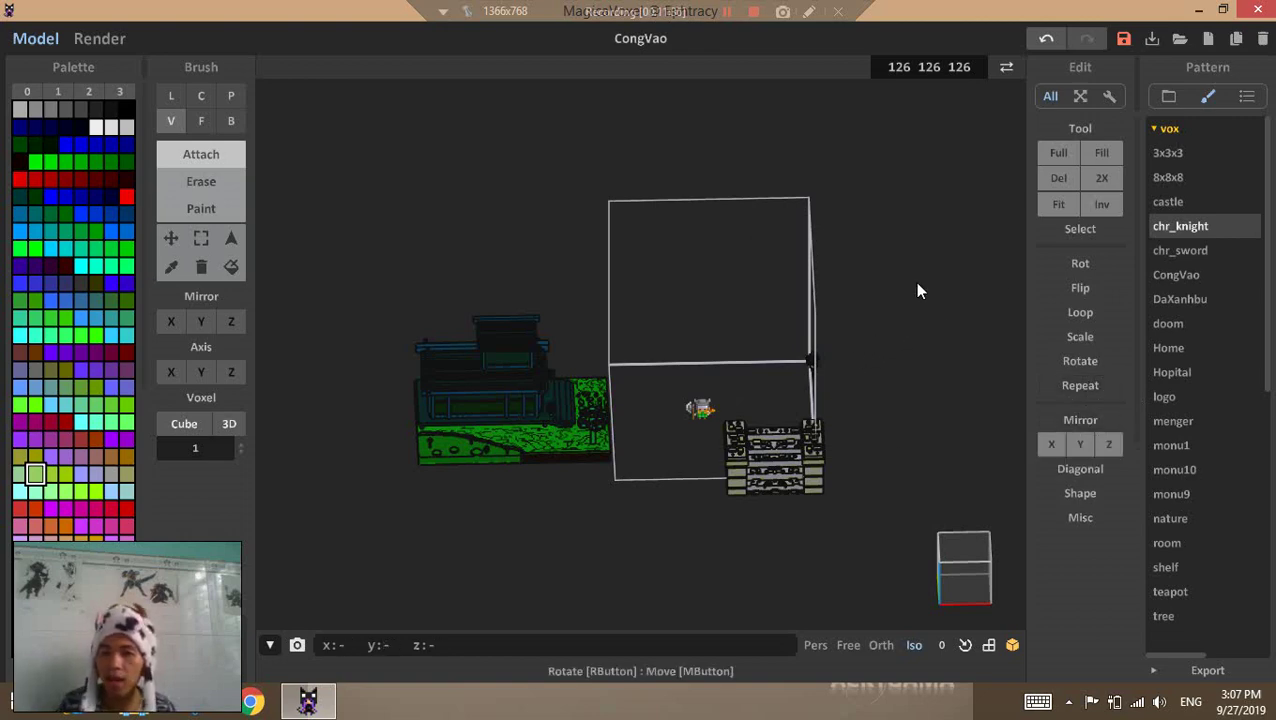
{"action": "scroll", "coordinate": [740, 319], "scroll_direction": "up", "scroll_amount": 2}
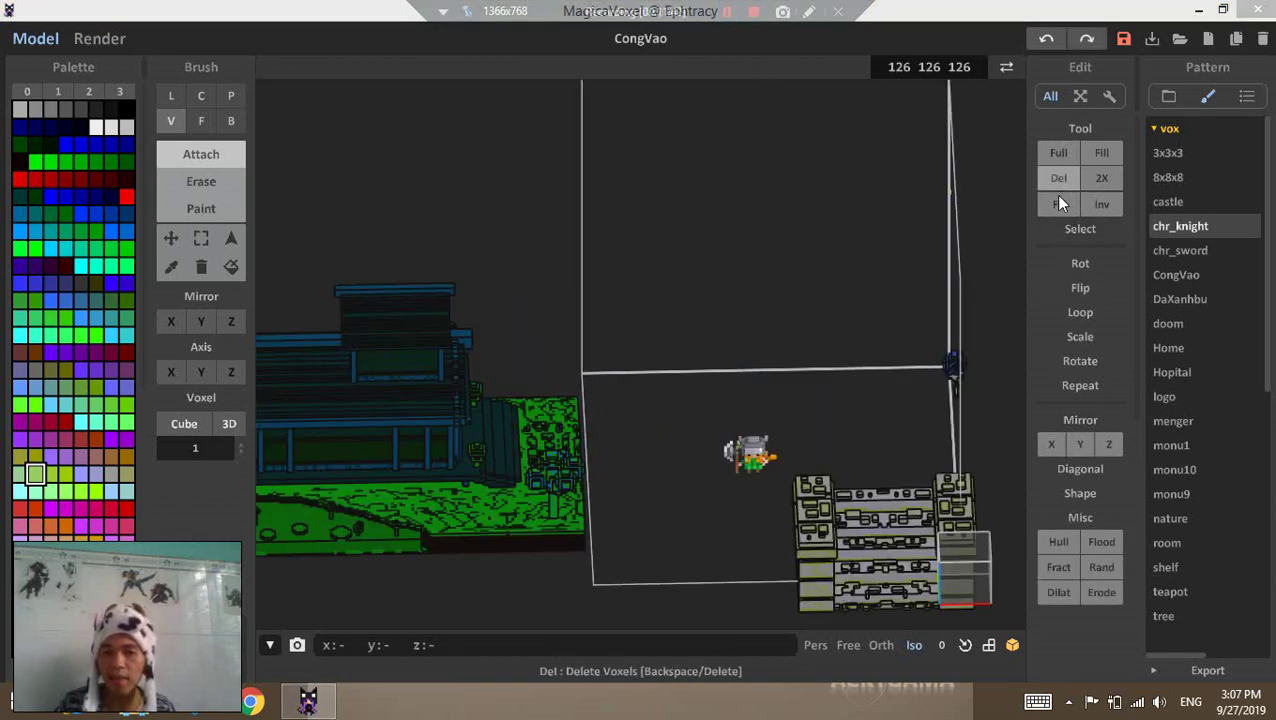
{"action": "left_click", "coordinate": [737, 472]}
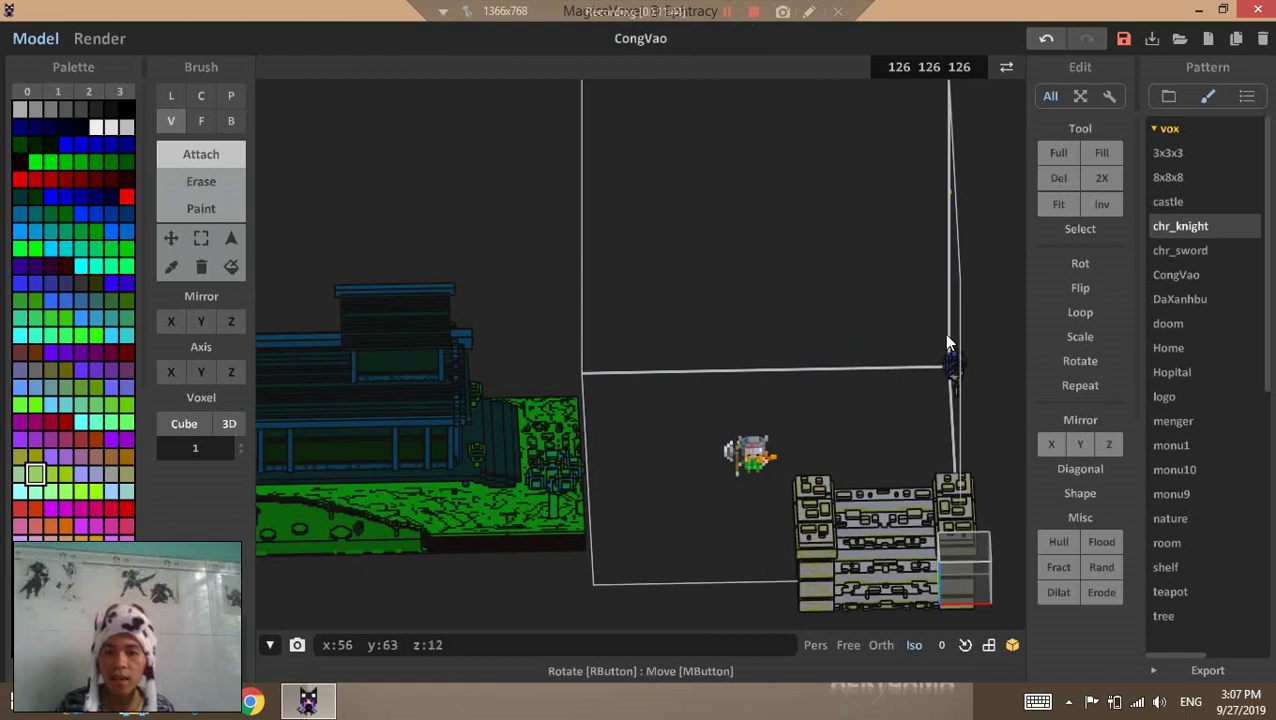
{"action": "left_click", "coordinate": [1058, 204]}
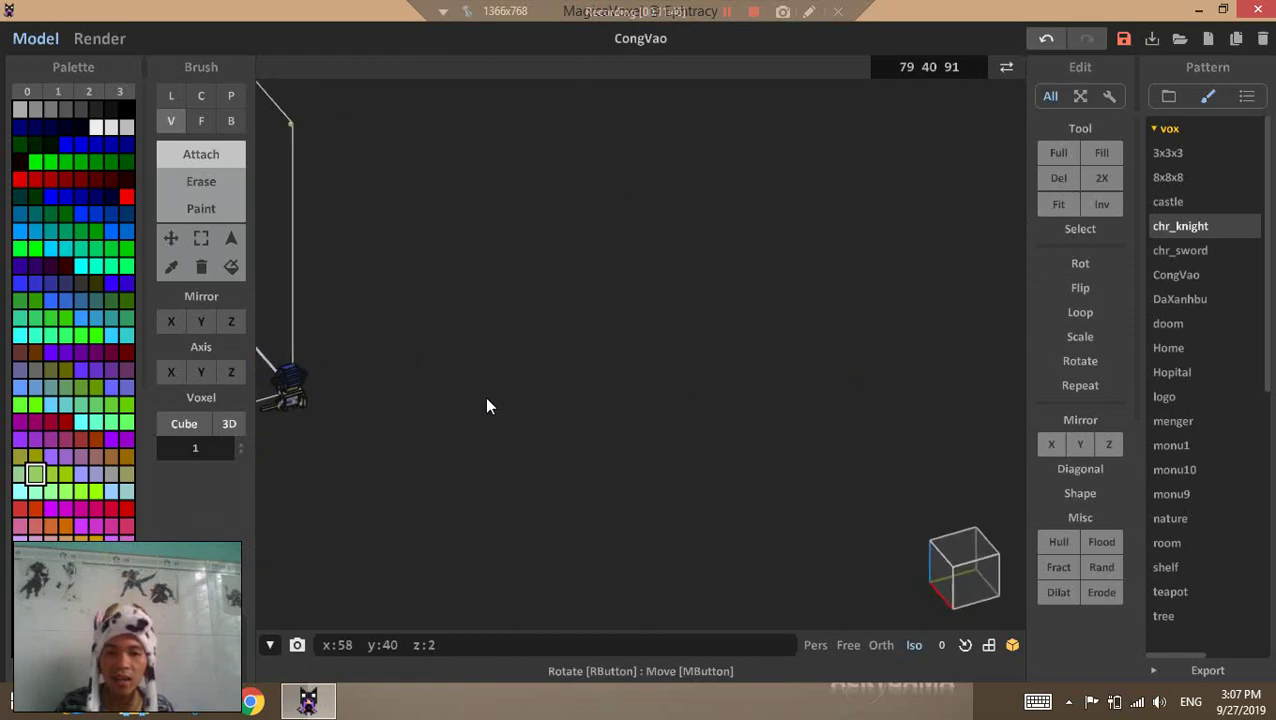
{"action": "right_click_drag", "start_coordinate": [487, 399], "coordinate": [726, 369]}
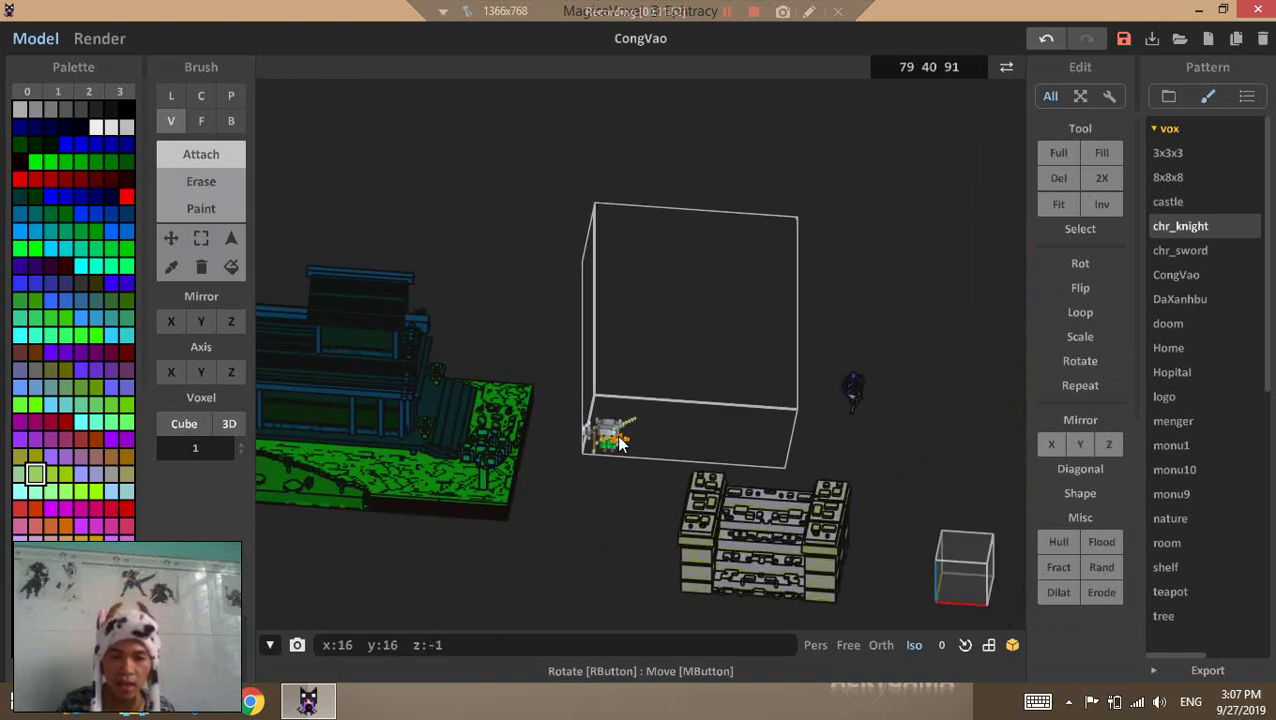
{"action": "key", "text": "ctrl+z"}
Move the knight inward across the object's floor with the Move tool and fit the volume to its voxels again
{"action": "left_click", "coordinate": [170, 238]}
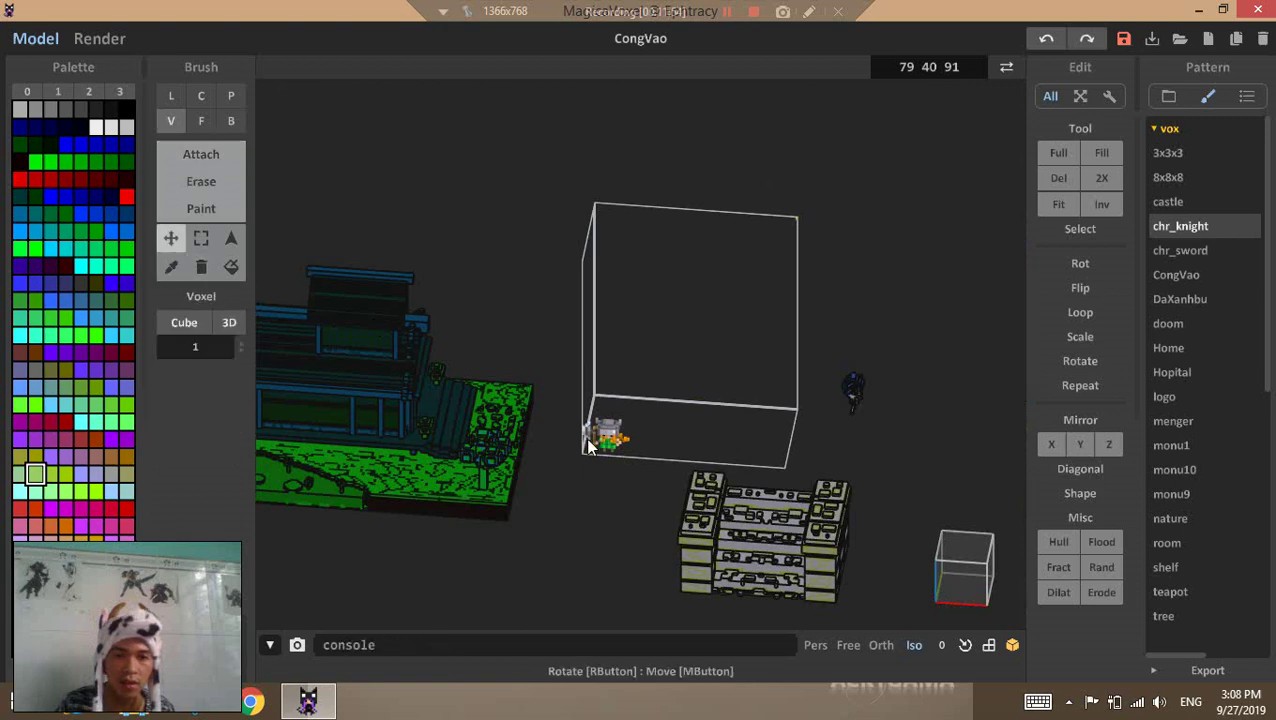
{"action": "left_click_drag", "start_coordinate": [588, 447], "coordinate": [703, 433]}
{"action": "left_click_drag", "start_coordinate": [612, 425], "coordinate": [688, 425]}
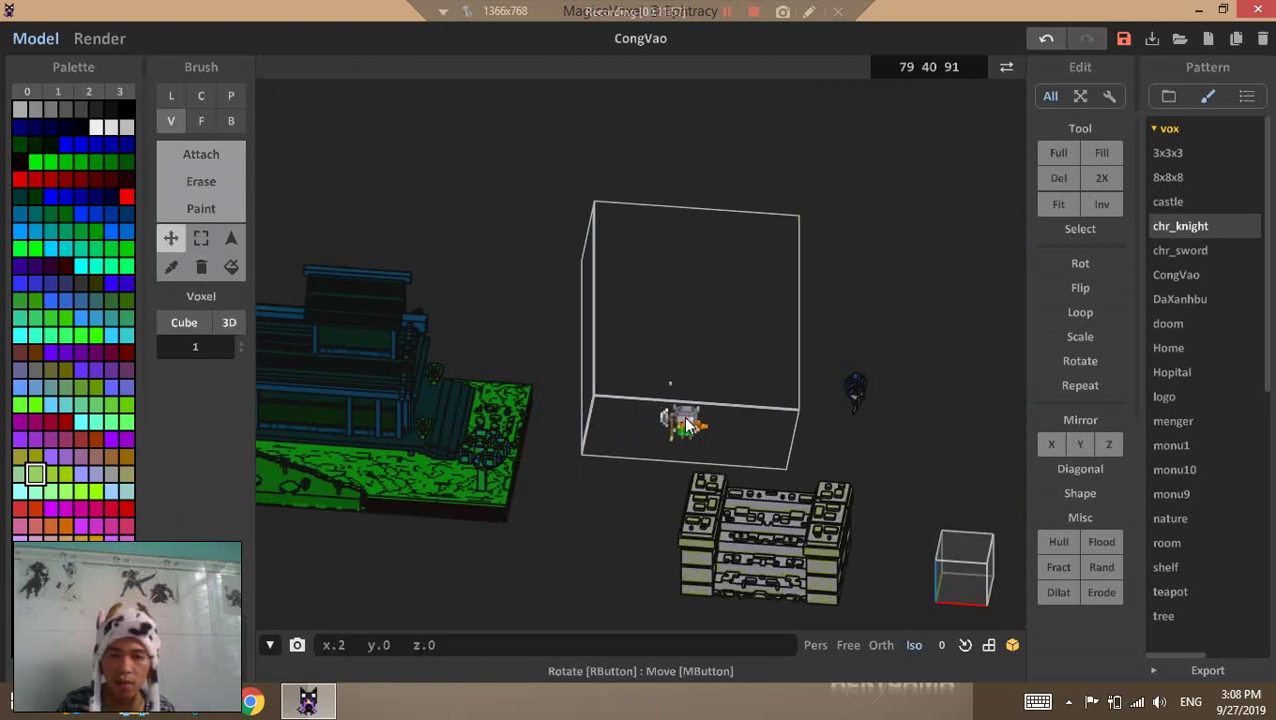
{"action": "left_click", "coordinate": [1058, 203]}
Erase the stray green voxel at the far corner of the knight object's volume
{"action": "mouse_move", "coordinate": [709, 335]}
{"action": "right_mouse_down"}
{"action": "mouse_move", "coordinate": [821, 320]}
{"action": "mouse_move", "coordinate": [763, 332]}
{"action": "mouse_move", "coordinate": [967, 232]}
{"action": "mouse_move", "coordinate": [815, 293]}
{"action": "mouse_move", "coordinate": [288, 312]}
{"action": "mouse_move", "coordinate": [279, 301]}
{"action": "right_mouse_up"}
{"action": "scroll", "coordinate": [279, 301], "scroll_direction": "up", "scroll_amount": 1}
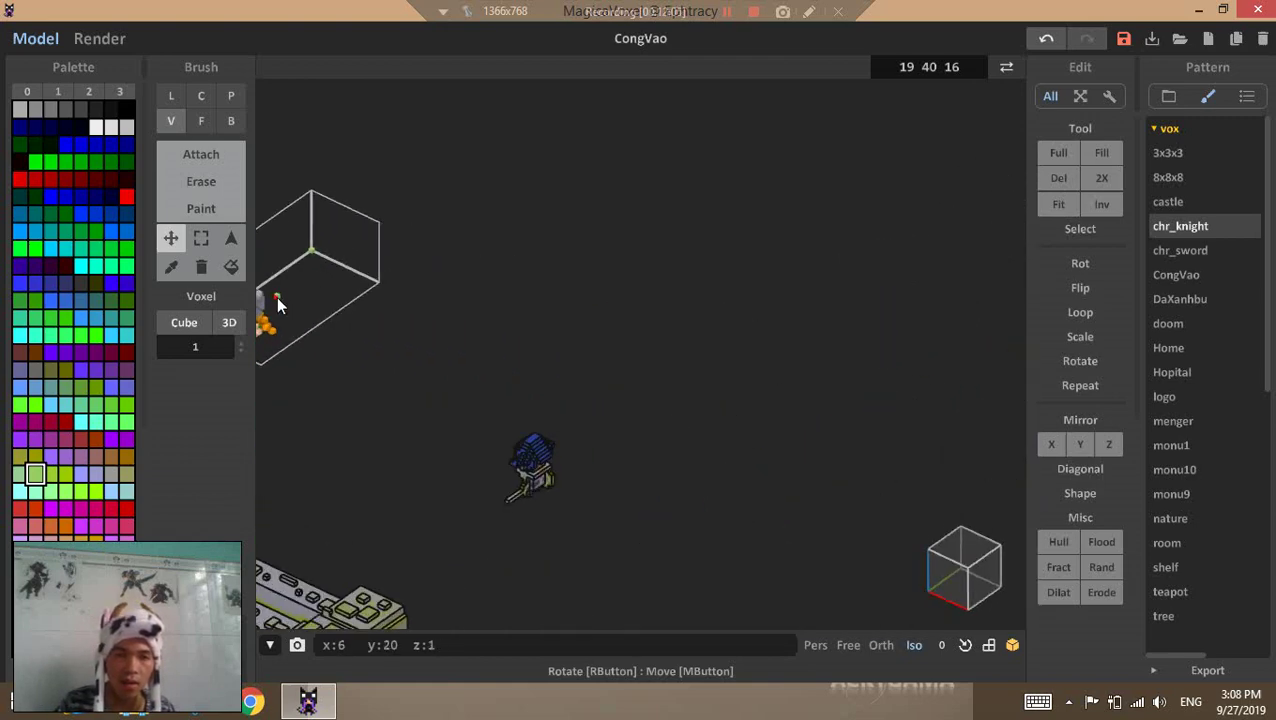
{"action": "key", "text": "r"}
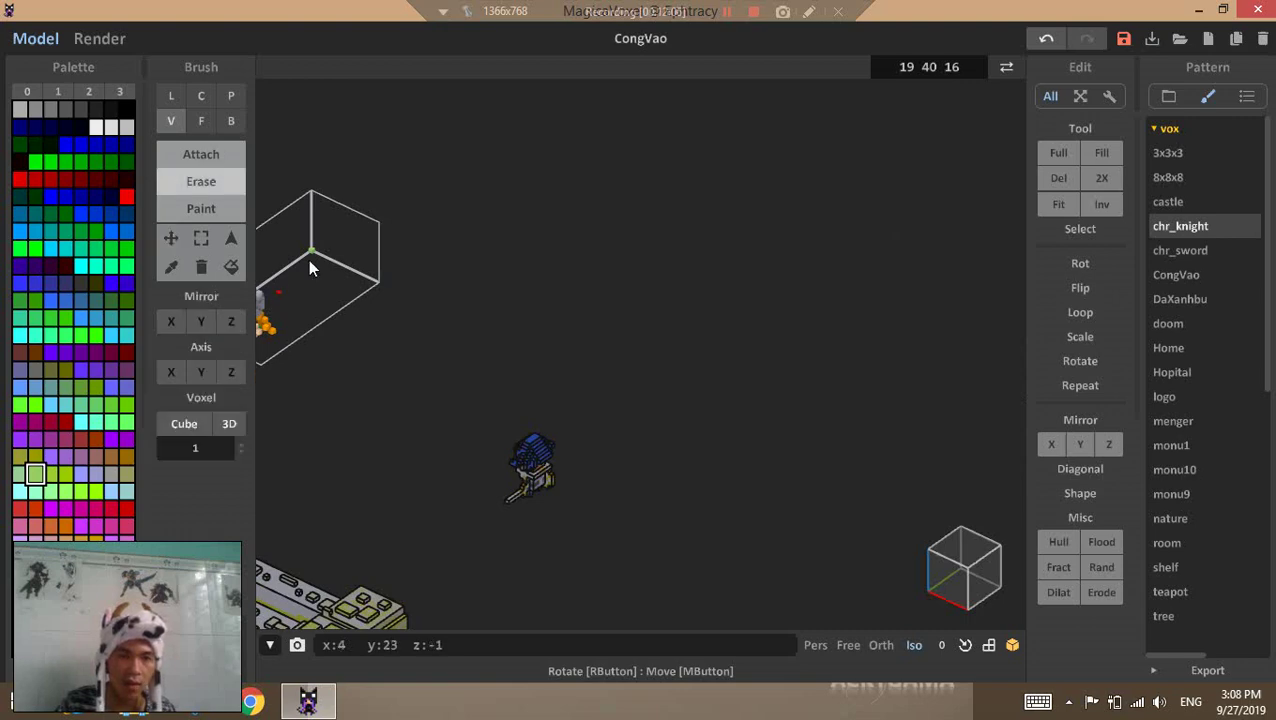
{"action": "right_click_drag", "start_coordinate": [311, 249], "coordinate": [523, 377]}
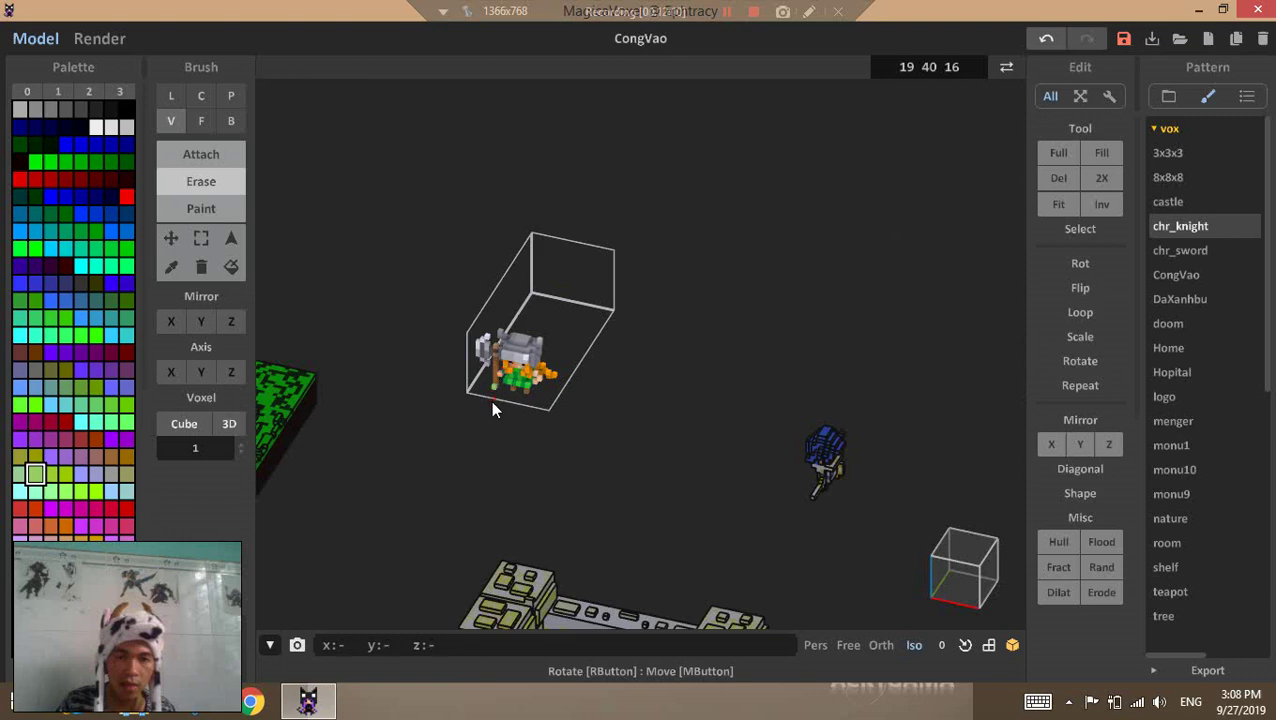
{"action": "left_click", "coordinate": [231, 321]}
{"action": "left_click", "coordinate": [171, 239]}
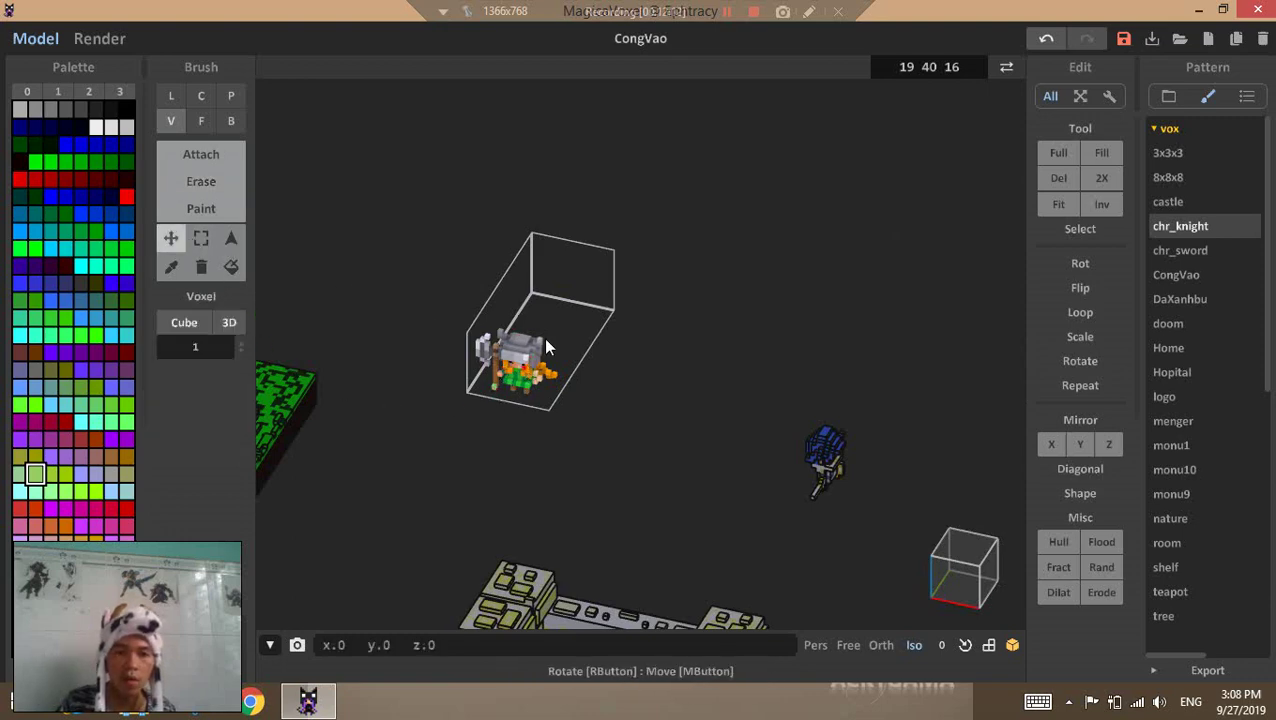
{"action": "left_click_drag", "start_coordinate": [545, 338], "coordinate": [521, 381]}
{"action": "right_click_drag", "start_coordinate": [618, 347], "coordinate": [558, 347]}
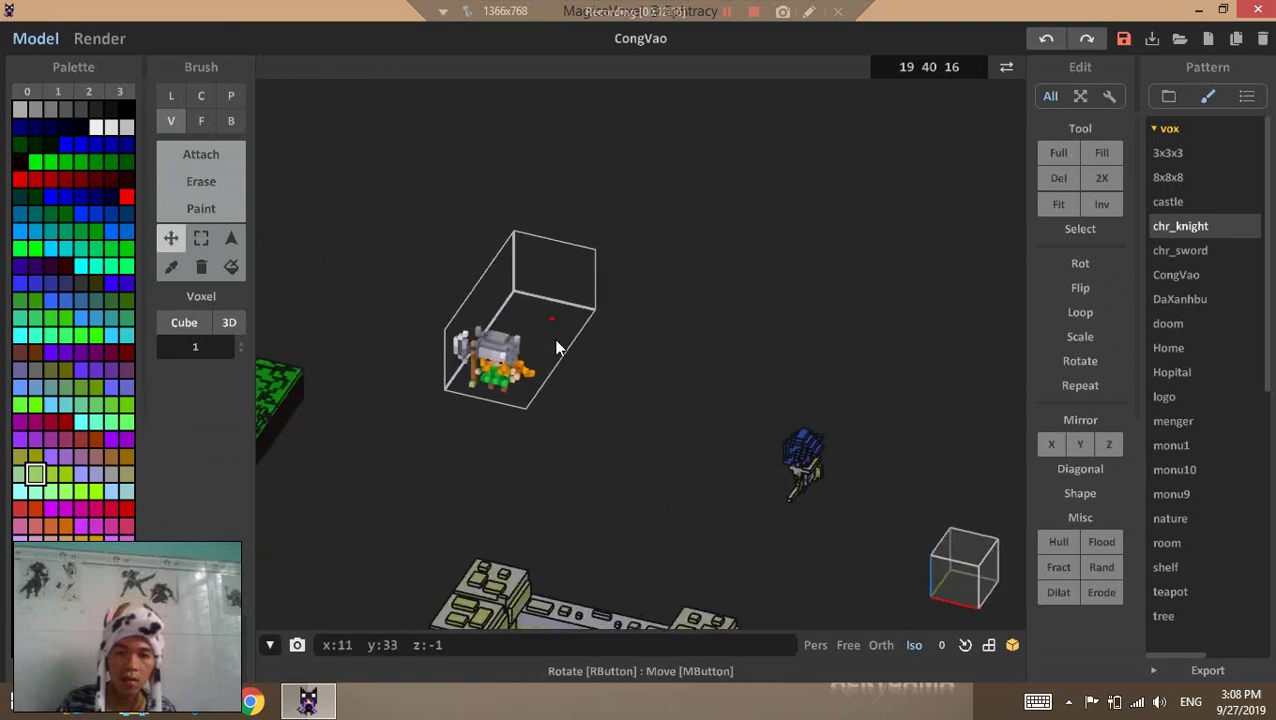
In the perspective view, move the knight deeper into its volume and fit the volume tightly around it
{"action": "left_click", "coordinate": [815, 645]}
{"action": "scroll", "coordinate": [829, 535], "scroll_direction": "down", "scroll_amount": 10}
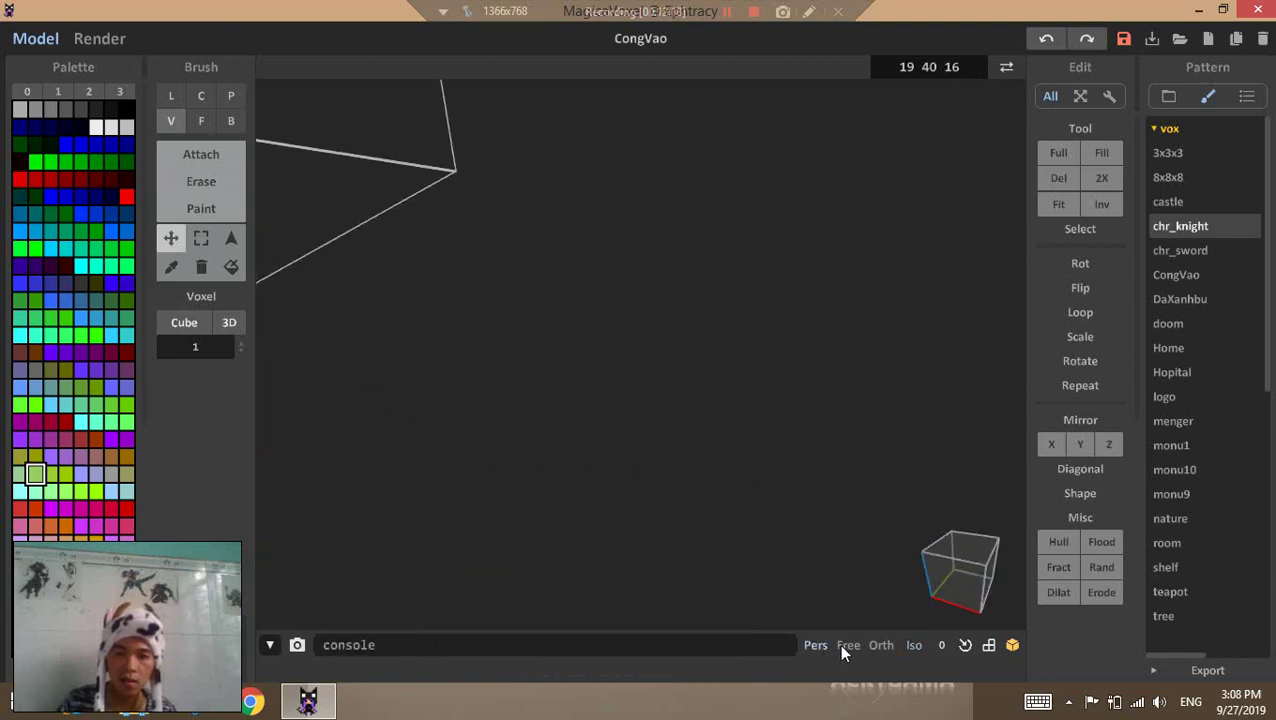
{"action": "left_click_drag", "start_coordinate": [458, 326], "coordinate": [498, 288]}
{"action": "key", "text": "ctrl+z"}
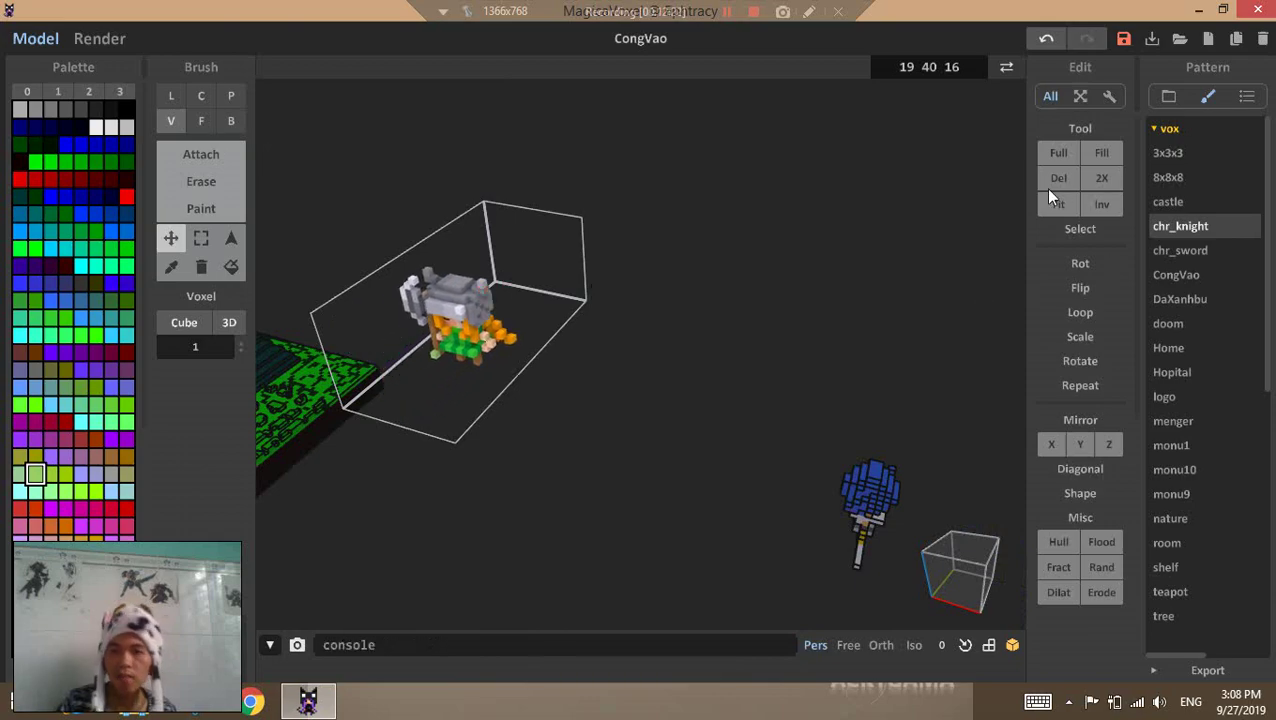
{"action": "left_click", "coordinate": [1056, 203]}
Return to the world editor and reselect the knight's trimmed object
{"action": "scroll", "coordinate": [678, 372], "scroll_direction": "down", "scroll_amount": 5}
{"action": "right_click_drag", "start_coordinate": [680, 372], "coordinate": [742, 366]}
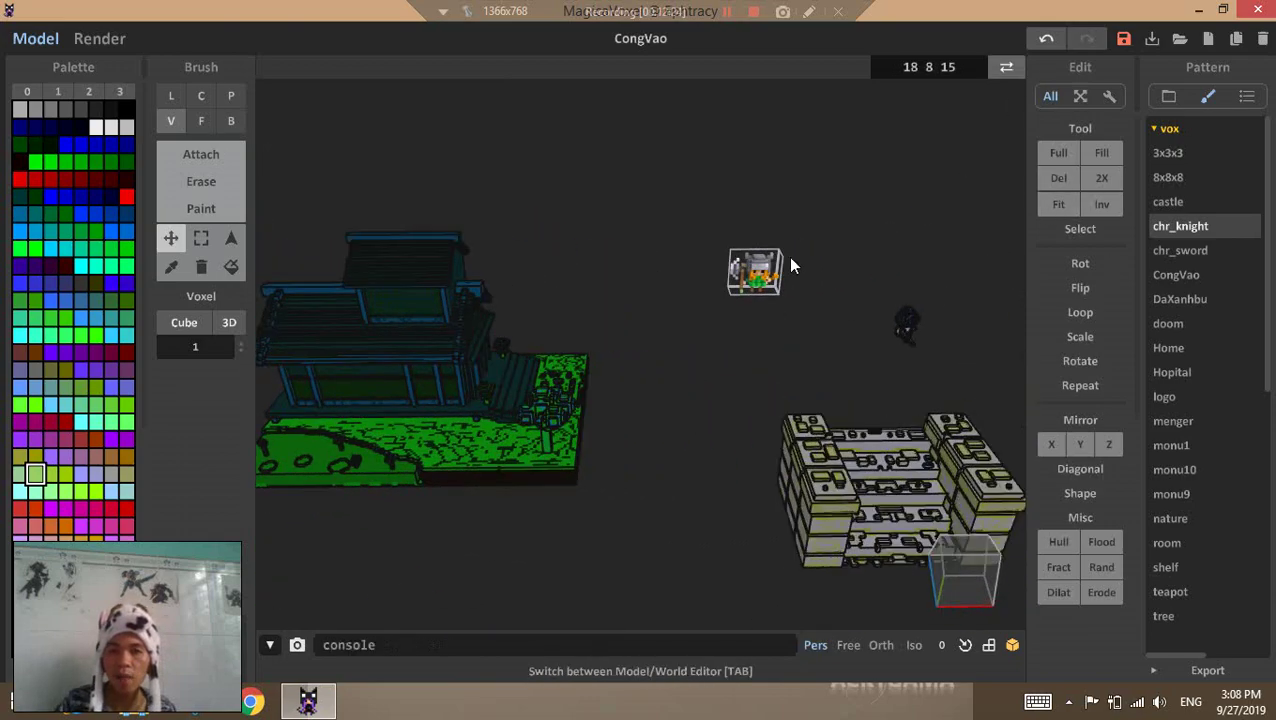
{"action": "key", "text": "Tab"}
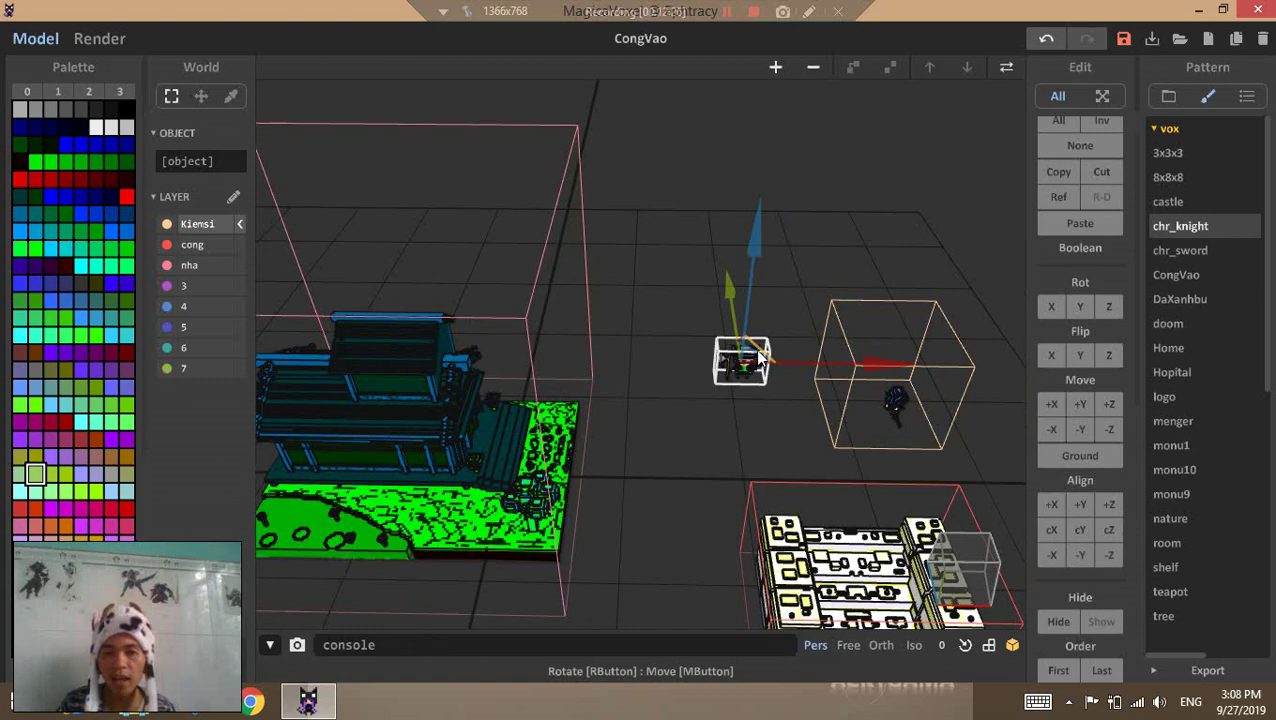
{"action": "left_click", "coordinate": [725, 437]}
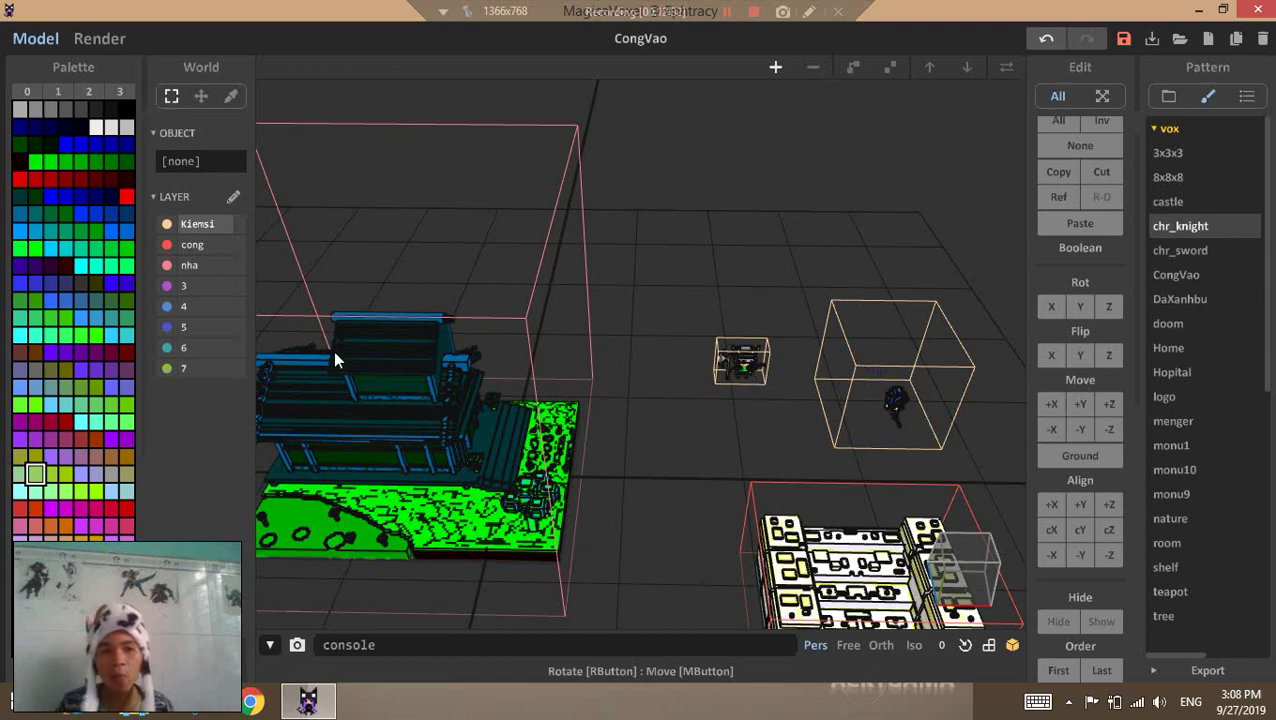
{"action": "left_click", "coordinate": [731, 371]}
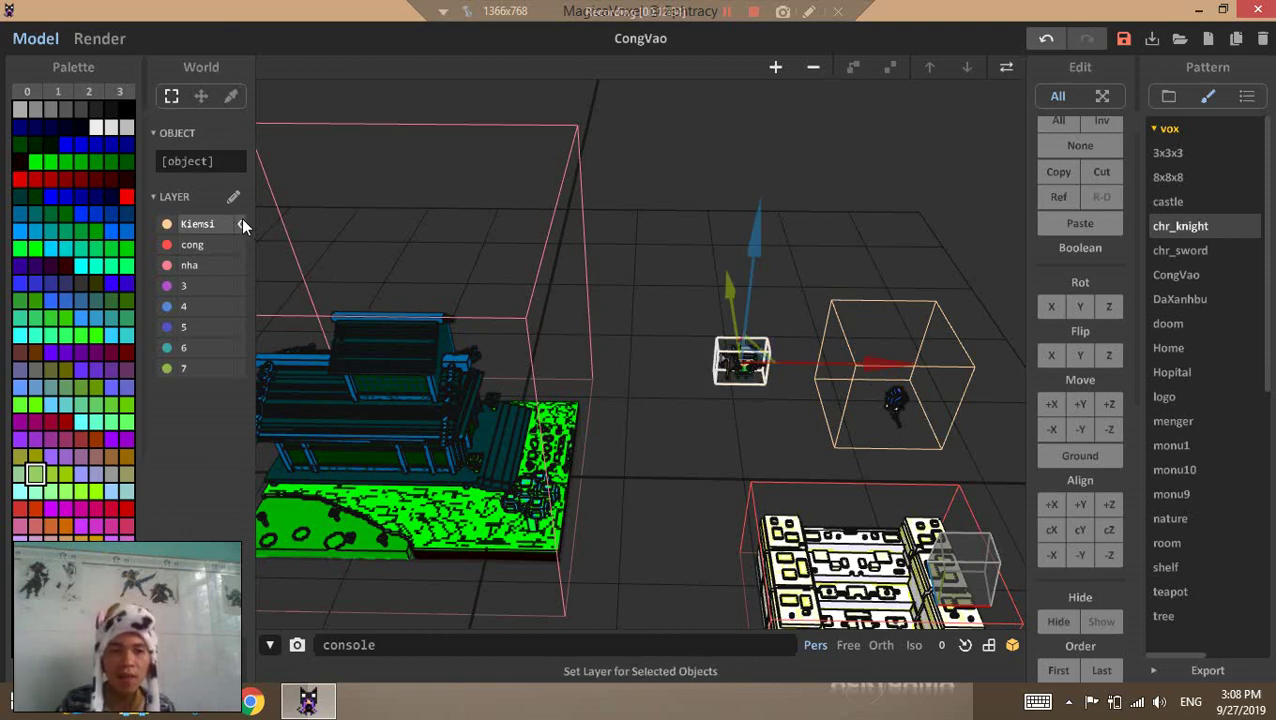
Toggle the Kiemsi layer's visibility off and on to check which objects belong to it
{"action": "left_click", "coordinate": [165, 226]}
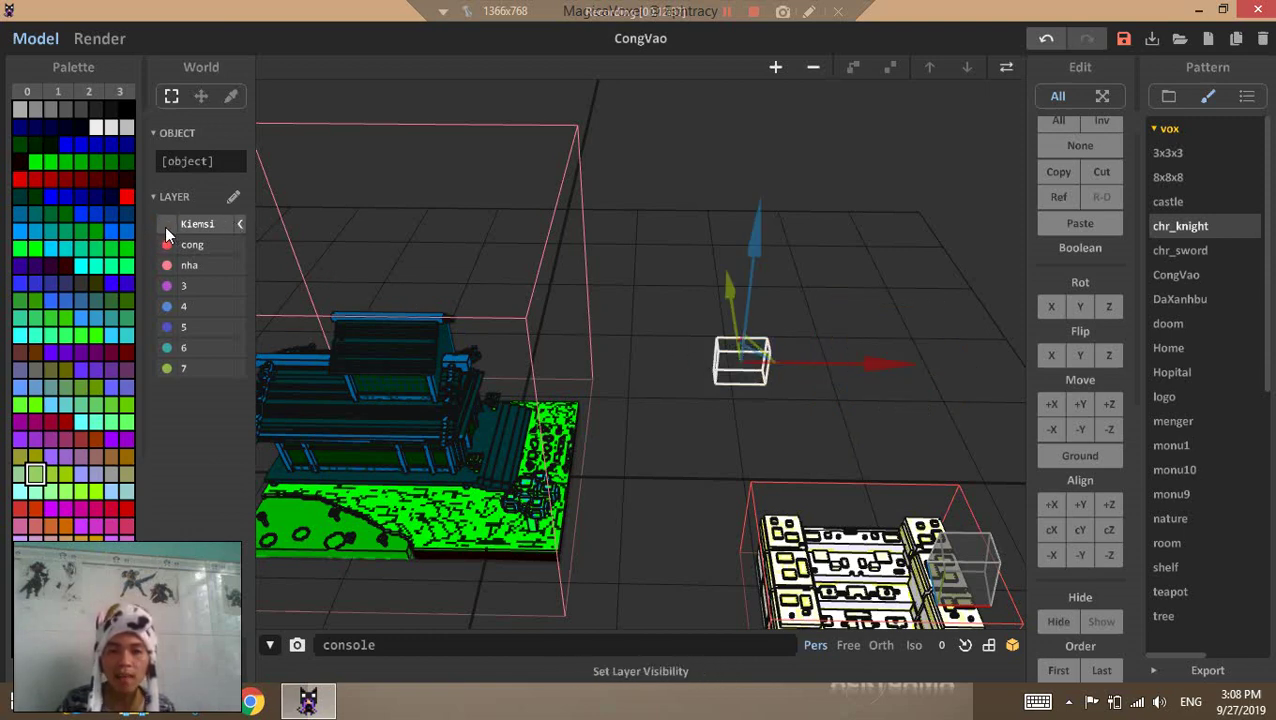
{"action": "left_click", "coordinate": [165, 226]}
{"action": "left_click", "coordinate": [165, 226]}
{"action": "left_click", "coordinate": [165, 227]}
{"action": "left_click", "coordinate": [549, 405]}
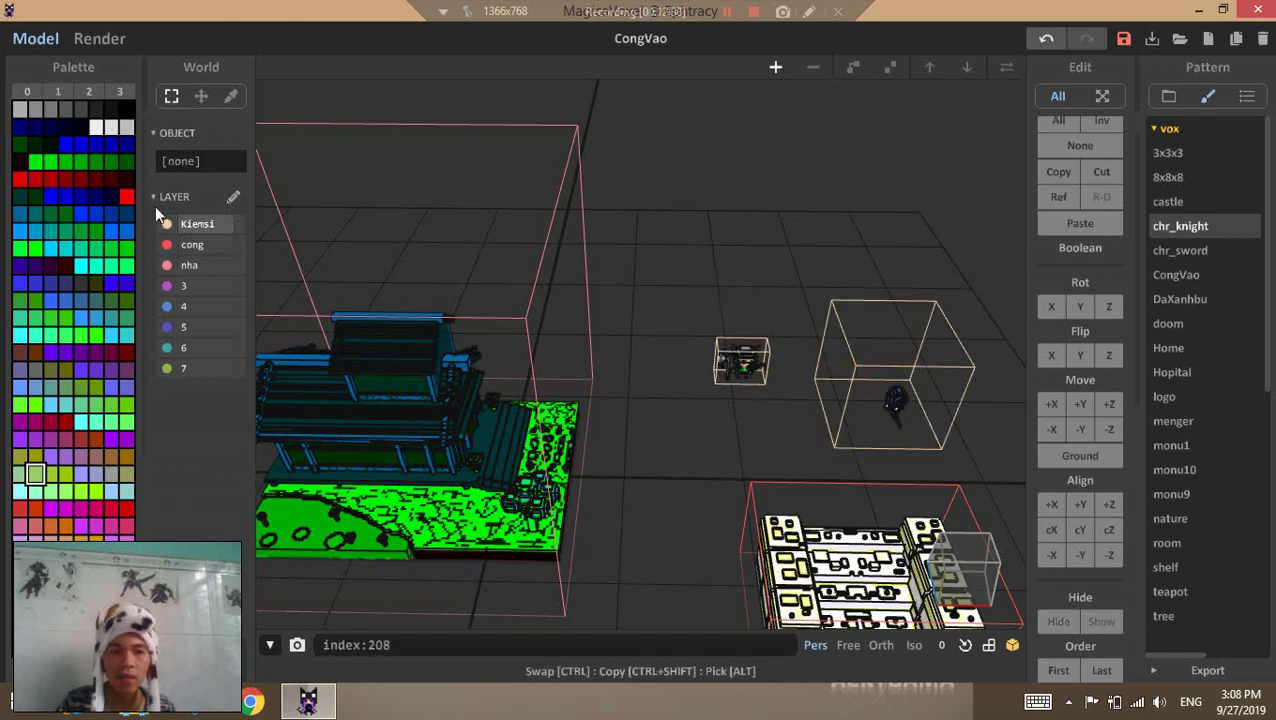
{"action": "left_click", "coordinate": [165, 226]}
{"action": "left_click", "coordinate": [167, 225]}
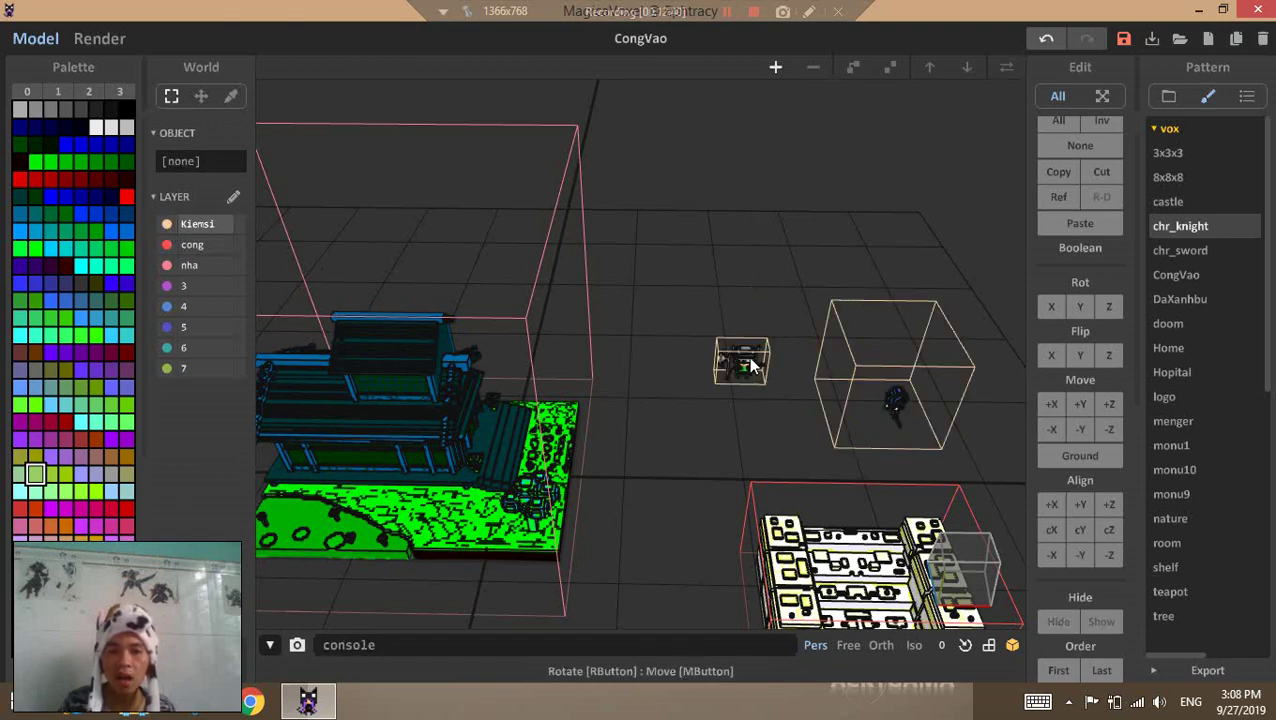
Rename layer 3 as toanbo
{"action": "scroll", "coordinate": [667, 427], "scroll_direction": "down", "scroll_amount": 5}
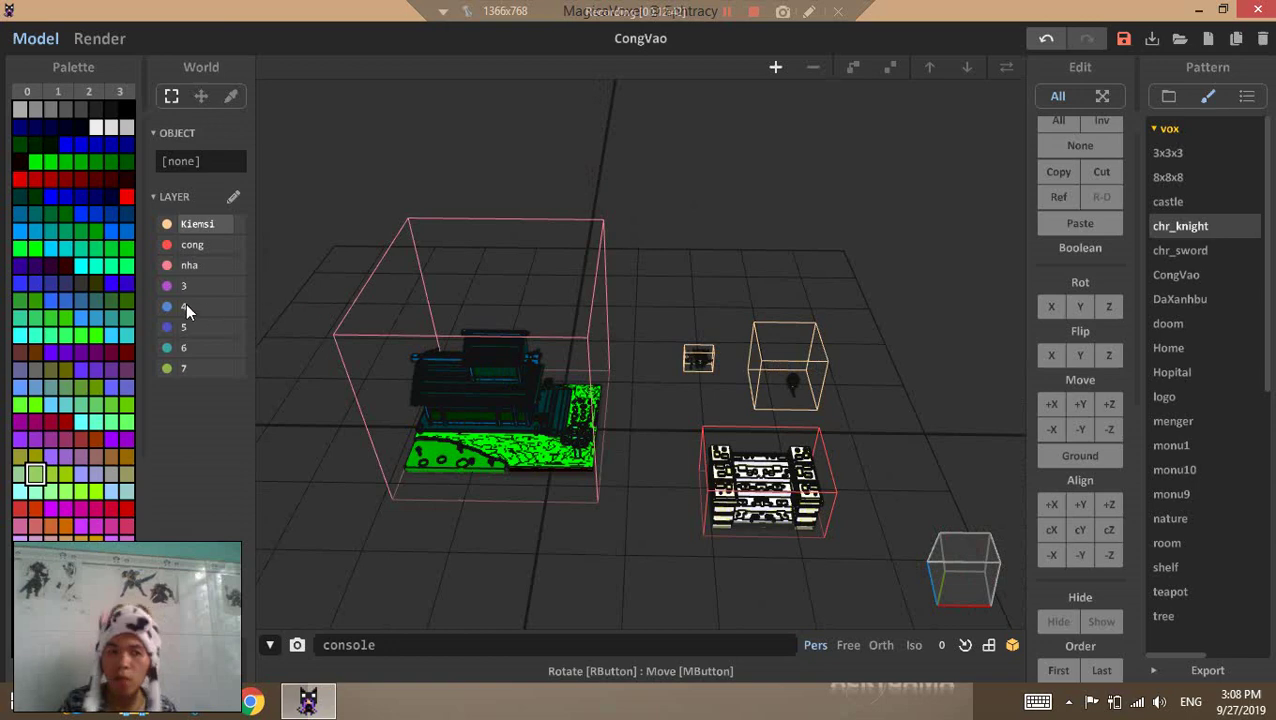
{"action": "left_click", "coordinate": [233, 197]}
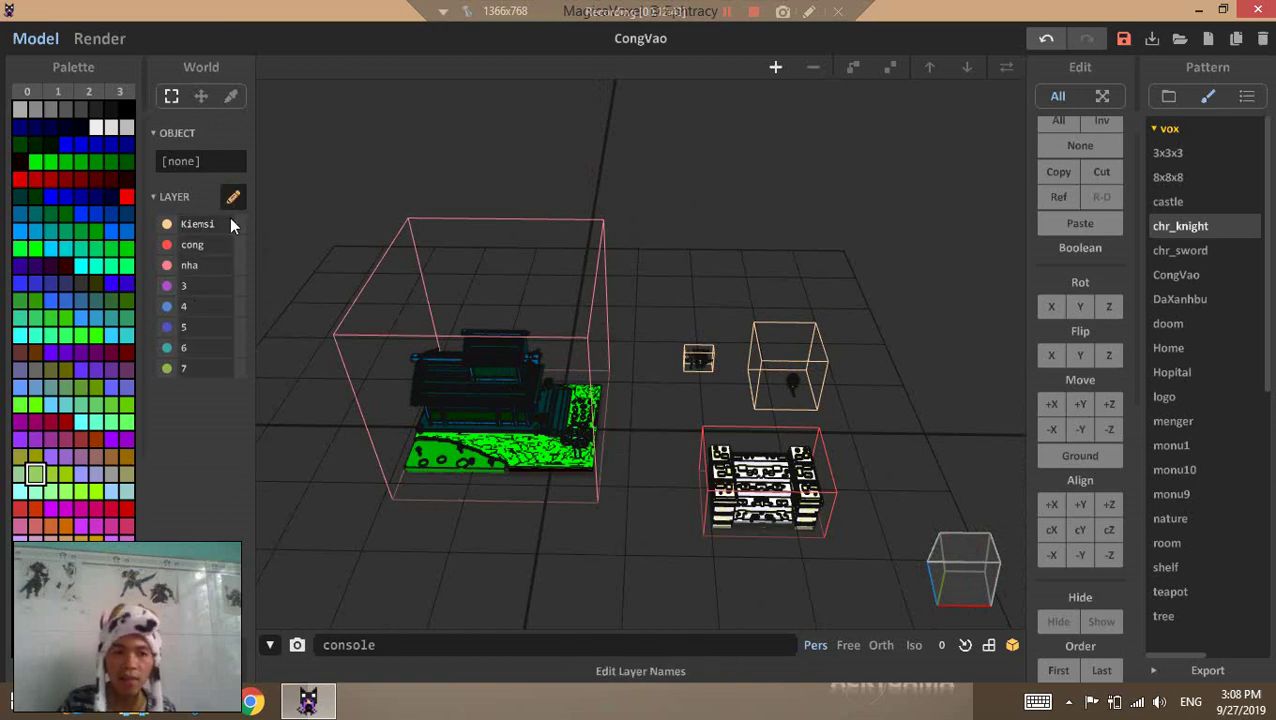
{"action": "left_click", "coordinate": [197, 286]}
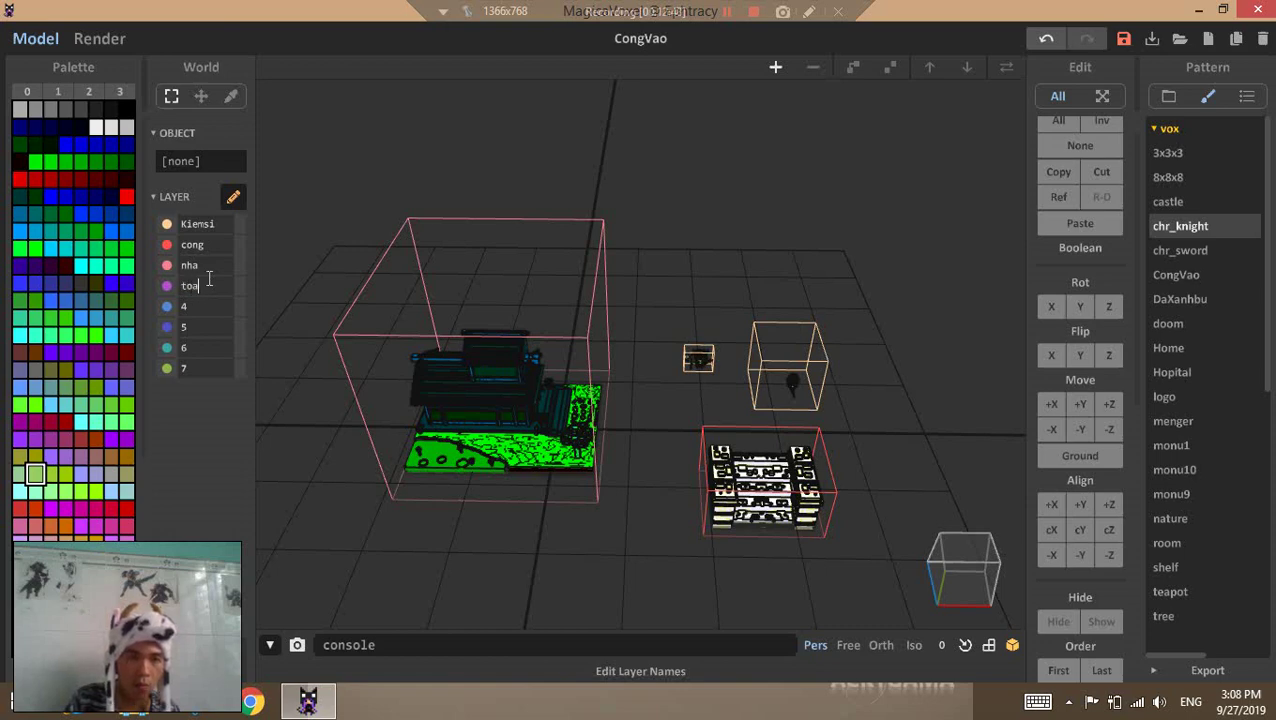
{"action": "left_click", "coordinate": [650, 266]}
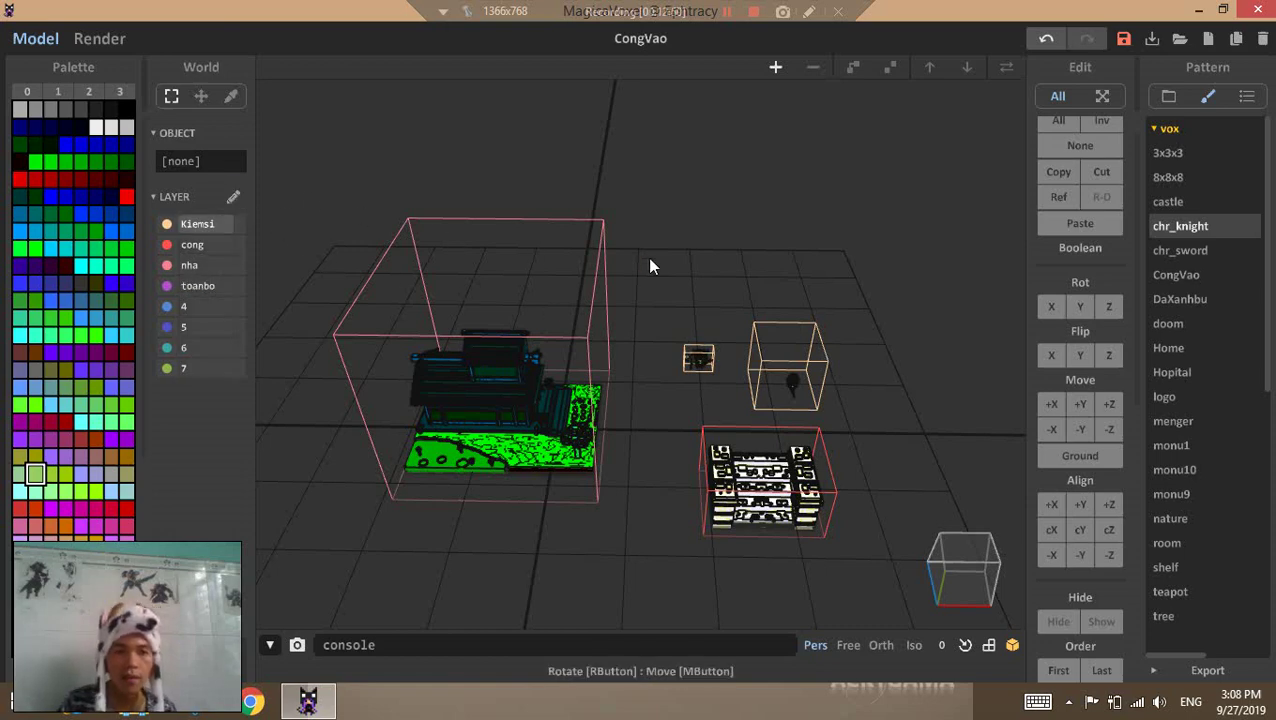
Assign all objects in the scene to the toanbo layer and check it by hiding and showing that layer
{"action": "left_click_drag", "start_coordinate": [331, 197], "coordinate": [920, 586]}
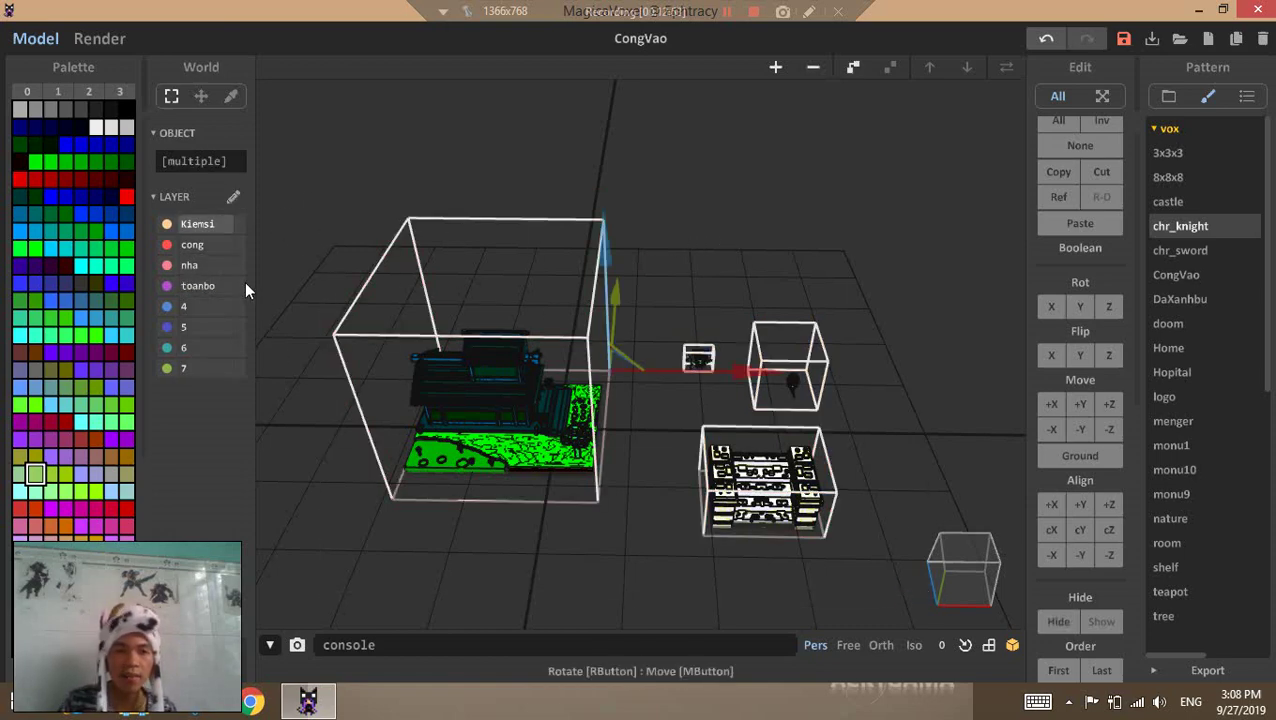
{"action": "left_click", "coordinate": [484, 566]}
{"action": "left_click", "coordinate": [166, 286]}
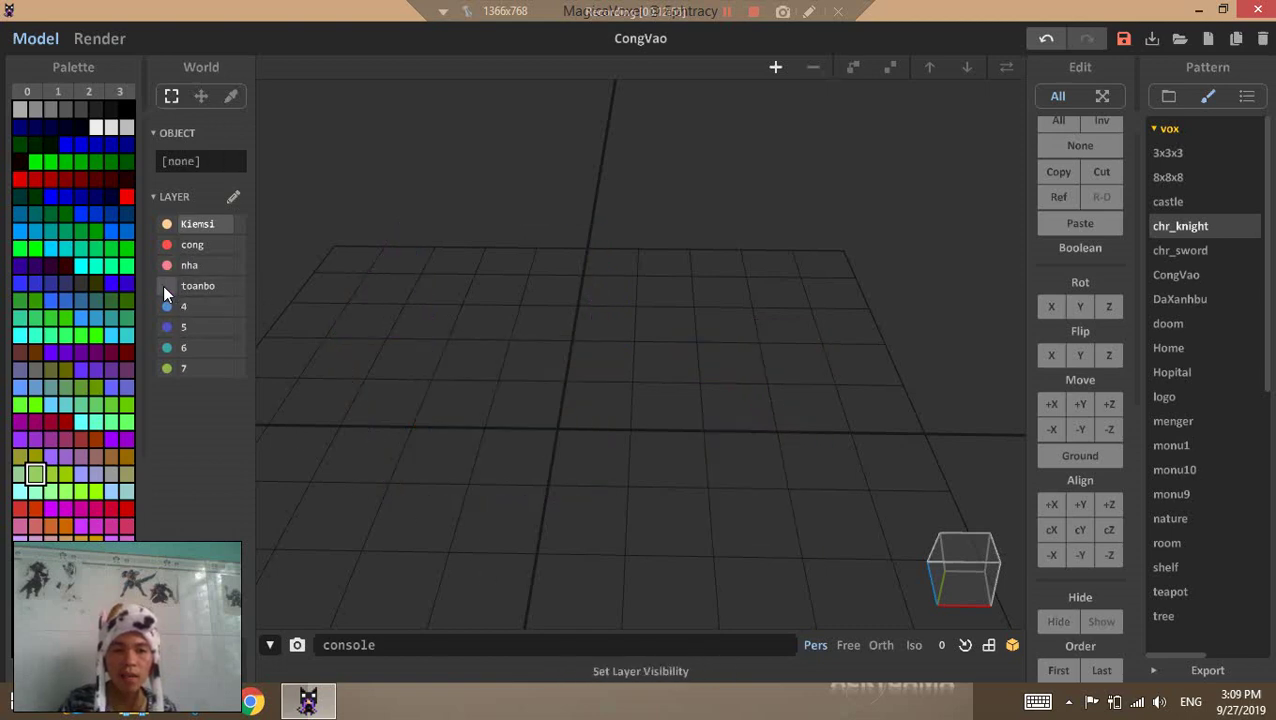
{"action": "left_click", "coordinate": [166, 286]}
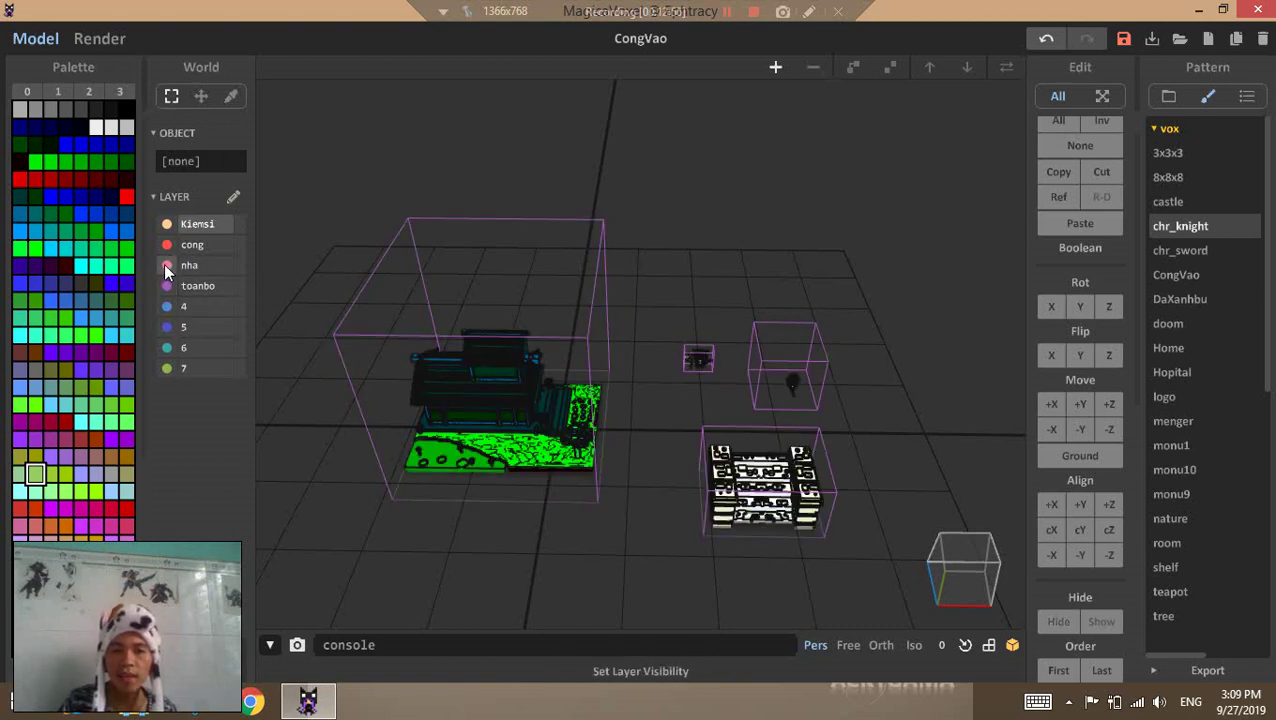
Toggle the visibility of the nha, cong, Kiemsi and toanbo layers to compare which objects each one controls
{"action": "left_click", "coordinate": [167, 265]}
{"action": "left_click", "coordinate": [167, 265]}
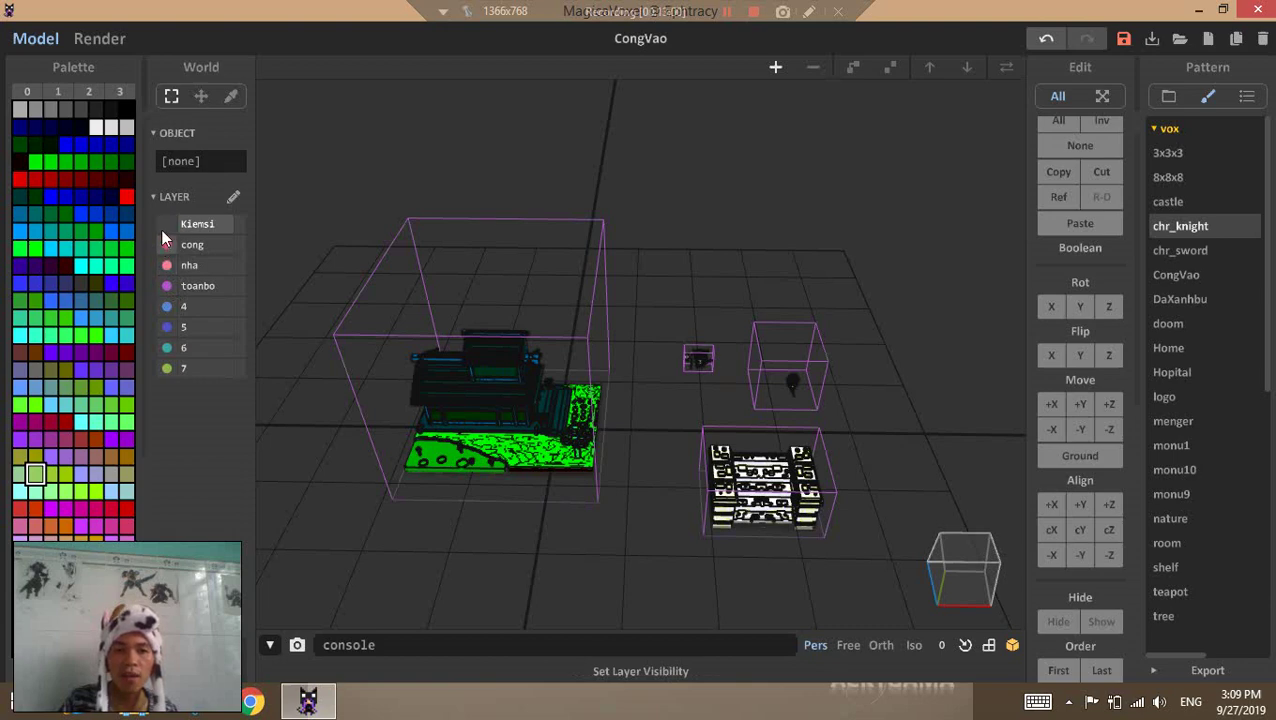
{"action": "left_click", "coordinate": [167, 286]}
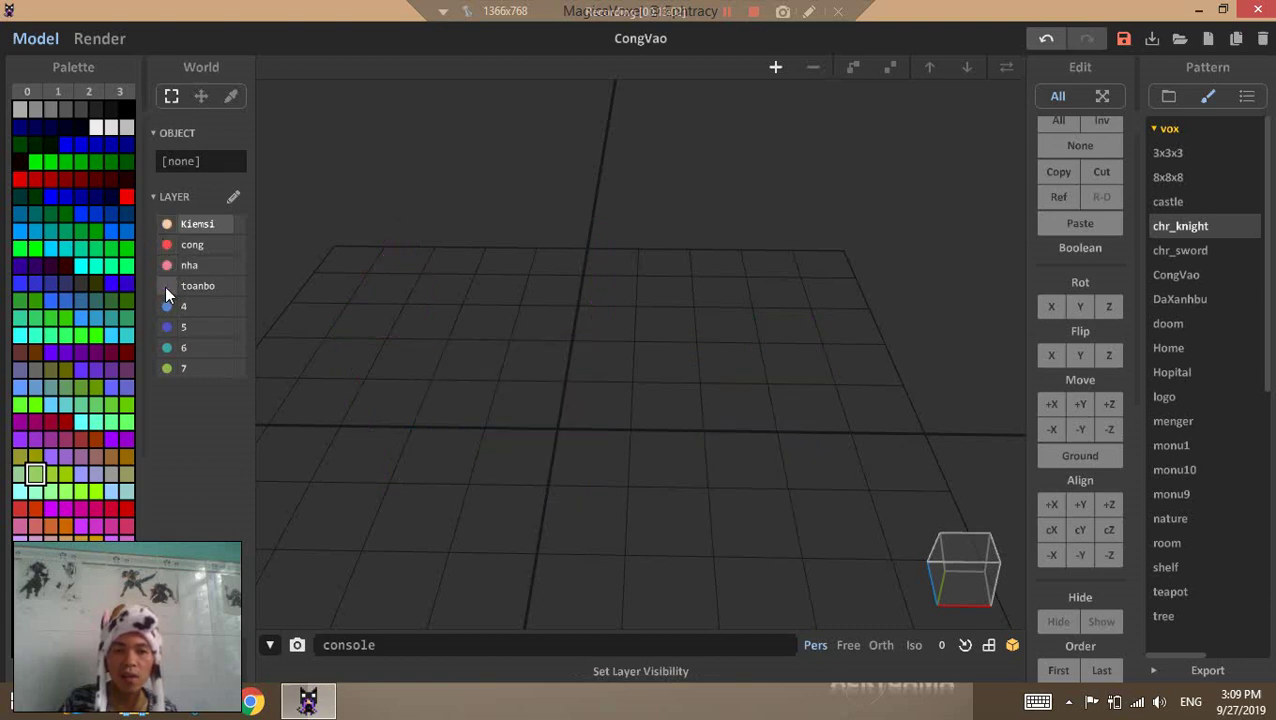
{"action": "left_click", "coordinate": [167, 286]}
{"action": "scroll", "coordinate": [588, 567], "scroll_direction": "up", "scroll_amount": 3}
{"action": "scroll", "coordinate": [626, 587], "scroll_direction": "down", "scroll_amount": 2}
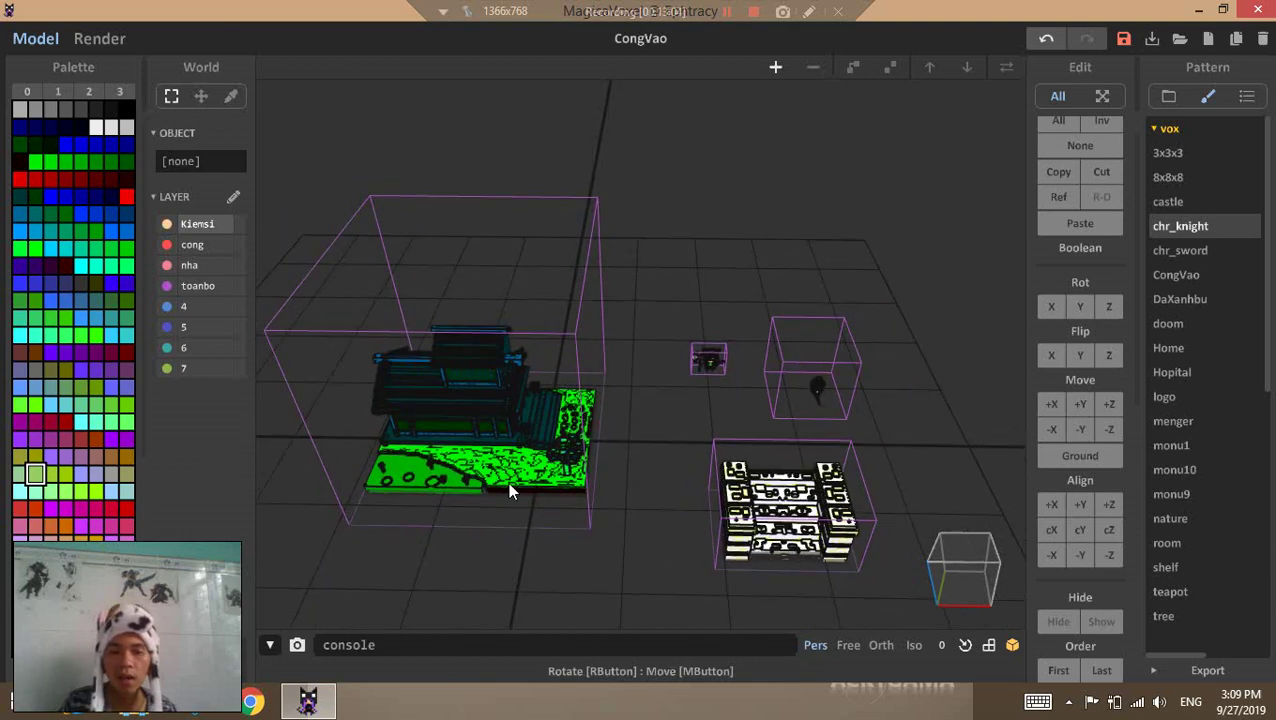
{"action": "left_click", "coordinate": [170, 288]}
{"action": "left_click", "coordinate": [170, 288]}
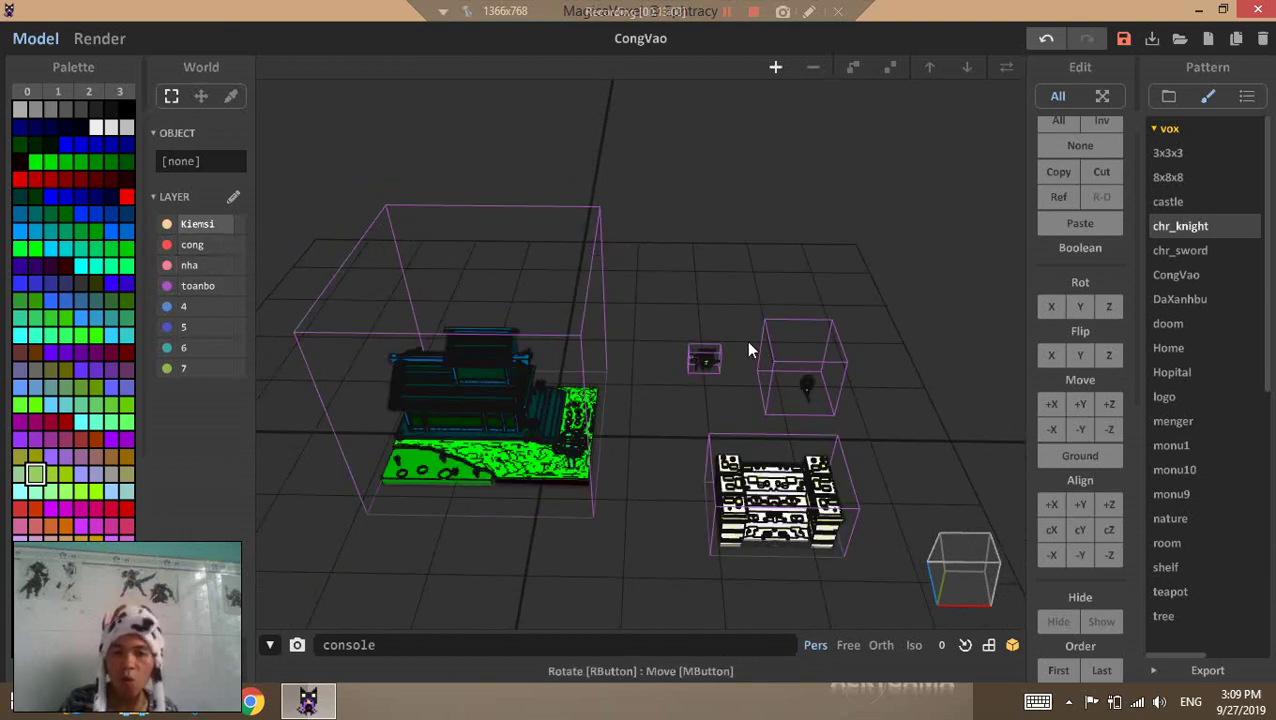
Assign the knight object and the neighbouring swordsman object to the Kiemsi layer
{"action": "left_click_drag", "start_coordinate": [682, 296], "coordinate": [894, 419]}
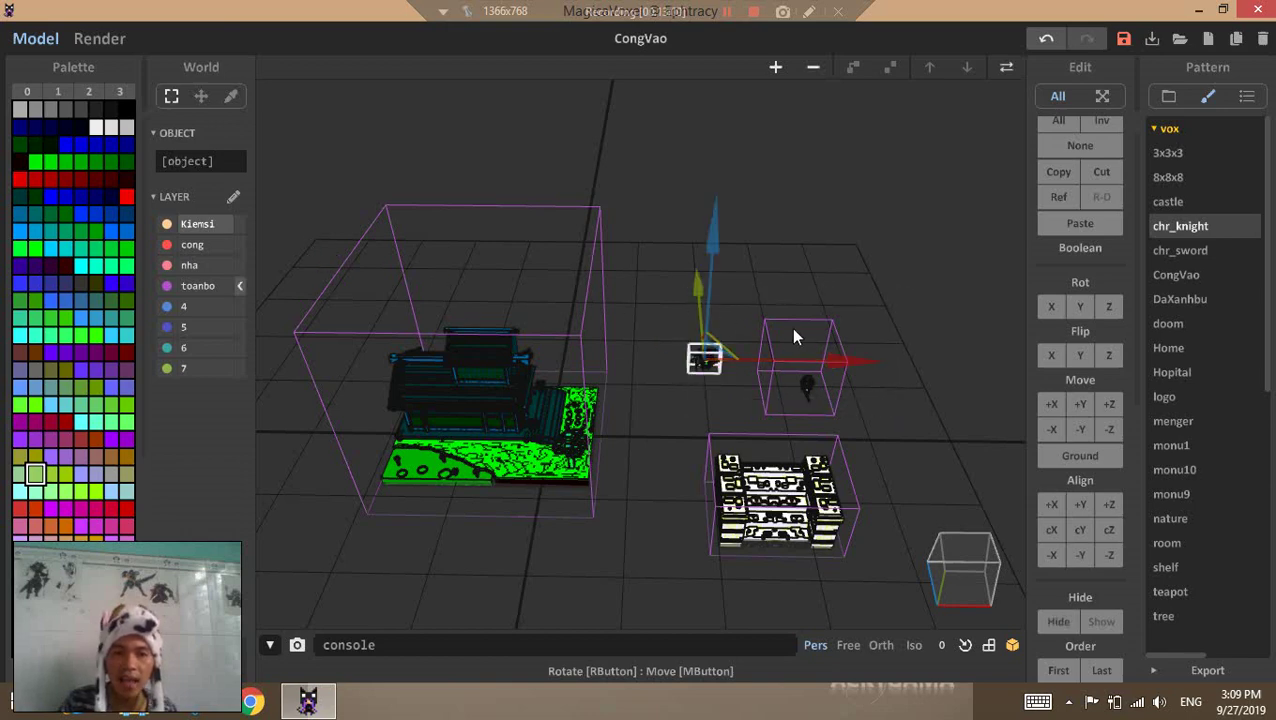
{"action": "left_click", "coordinate": [657, 313]}
{"action": "left_click_drag", "start_coordinate": [657, 313], "coordinate": [895, 435]}
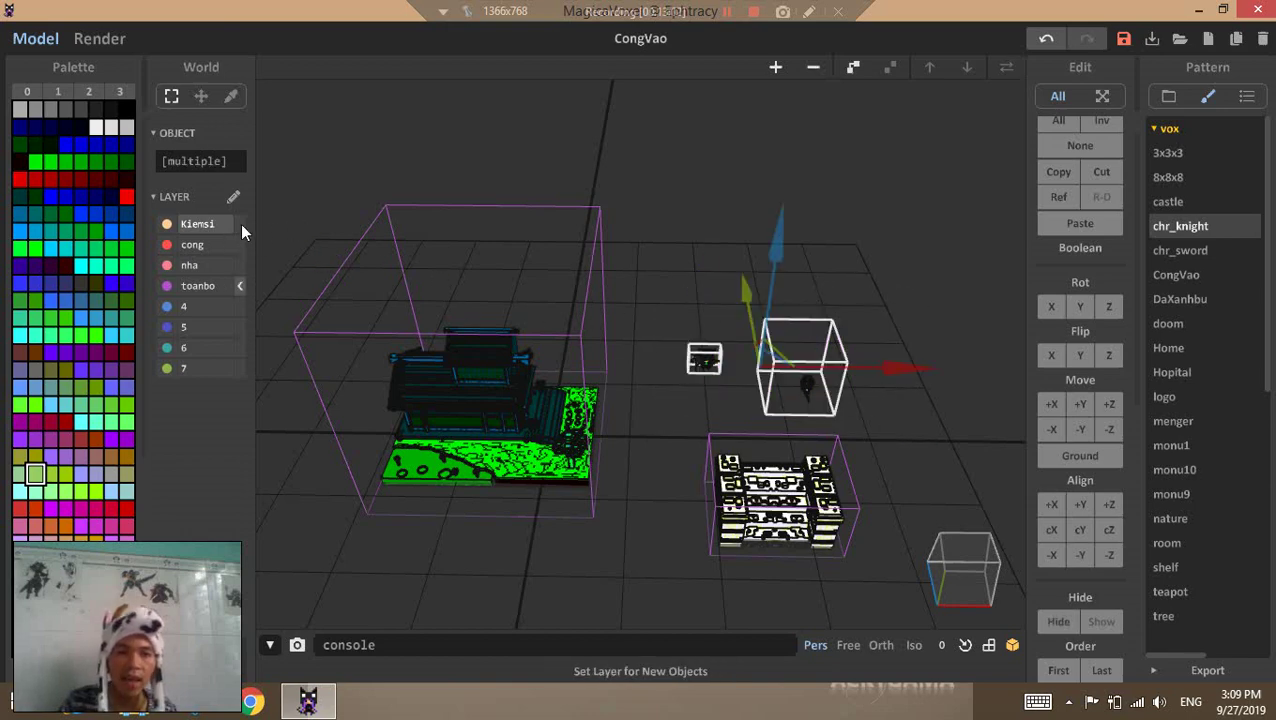
{"action": "left_click", "coordinate": [671, 437]}
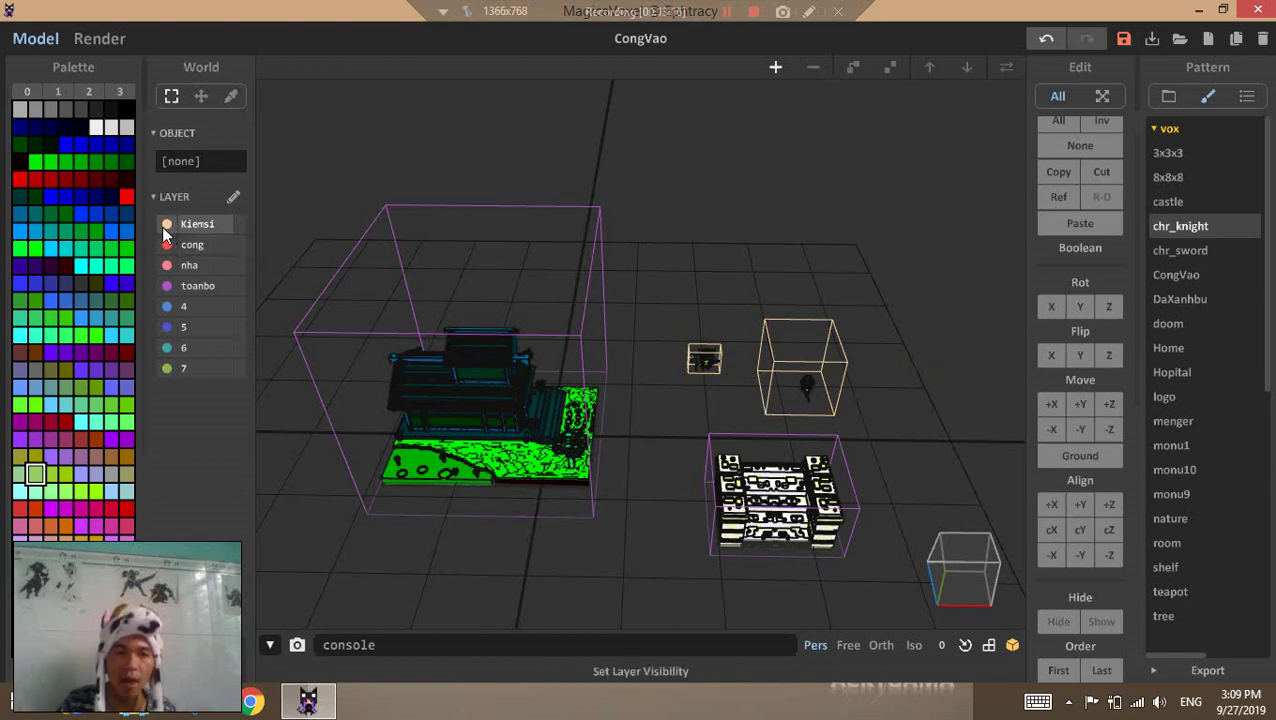
Hide and show the Kiemsi layer to check which characters it controls
{"action": "left_click", "coordinate": [167, 225]}
{"action": "double_click", "coordinate": [167, 225]}
{"action": "left_click", "coordinate": [167, 225]}
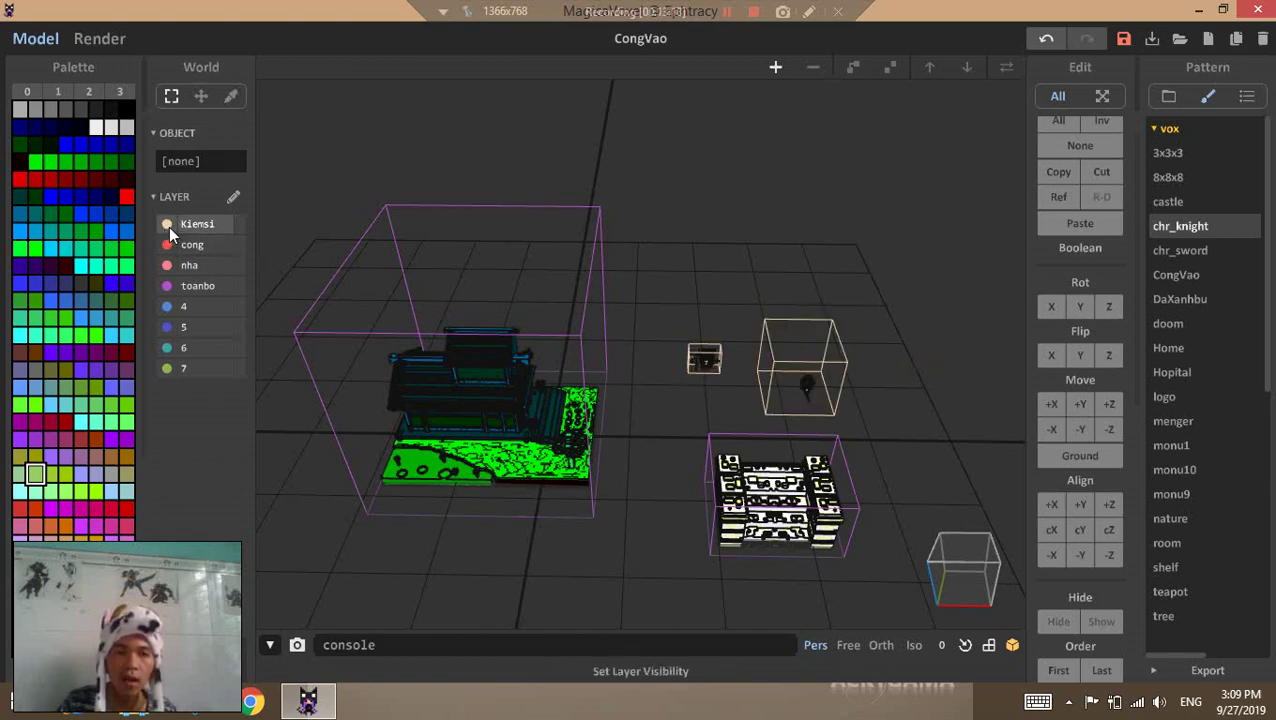
{"action": "double_click", "coordinate": [167, 225]}
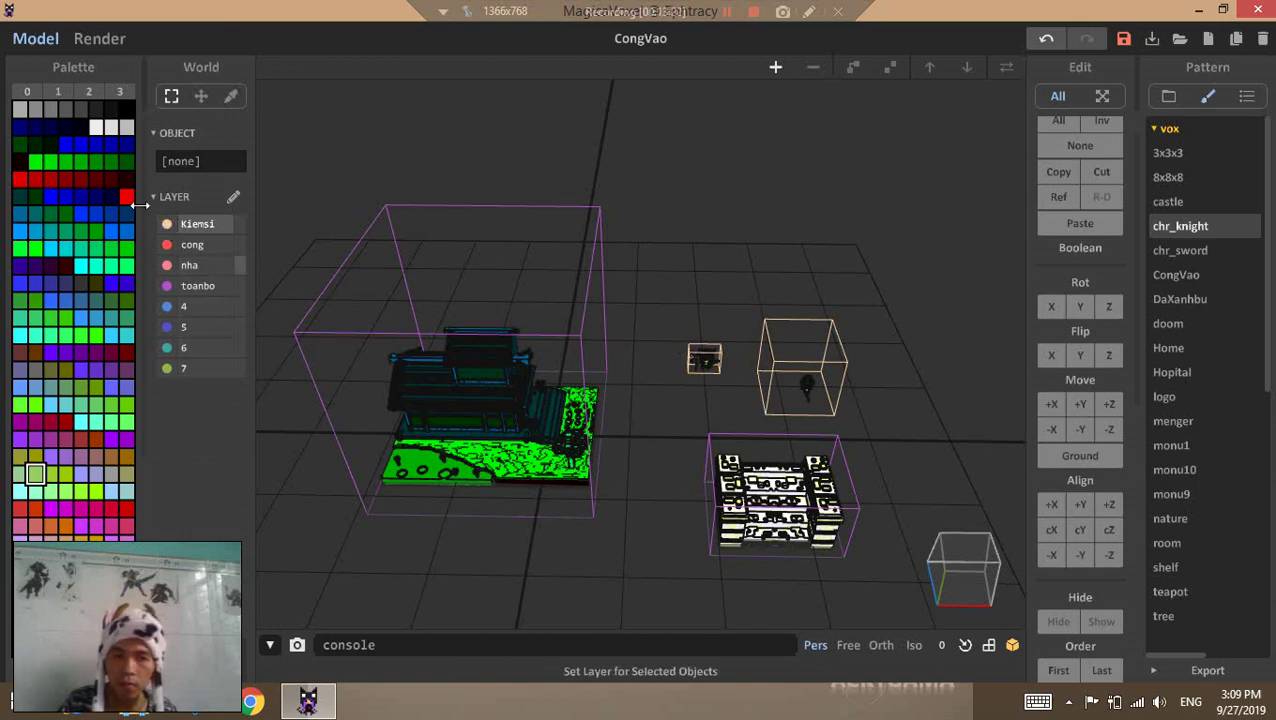
{"action": "left_click", "coordinate": [167, 224]}
{"action": "left_click", "coordinate": [167, 224]}
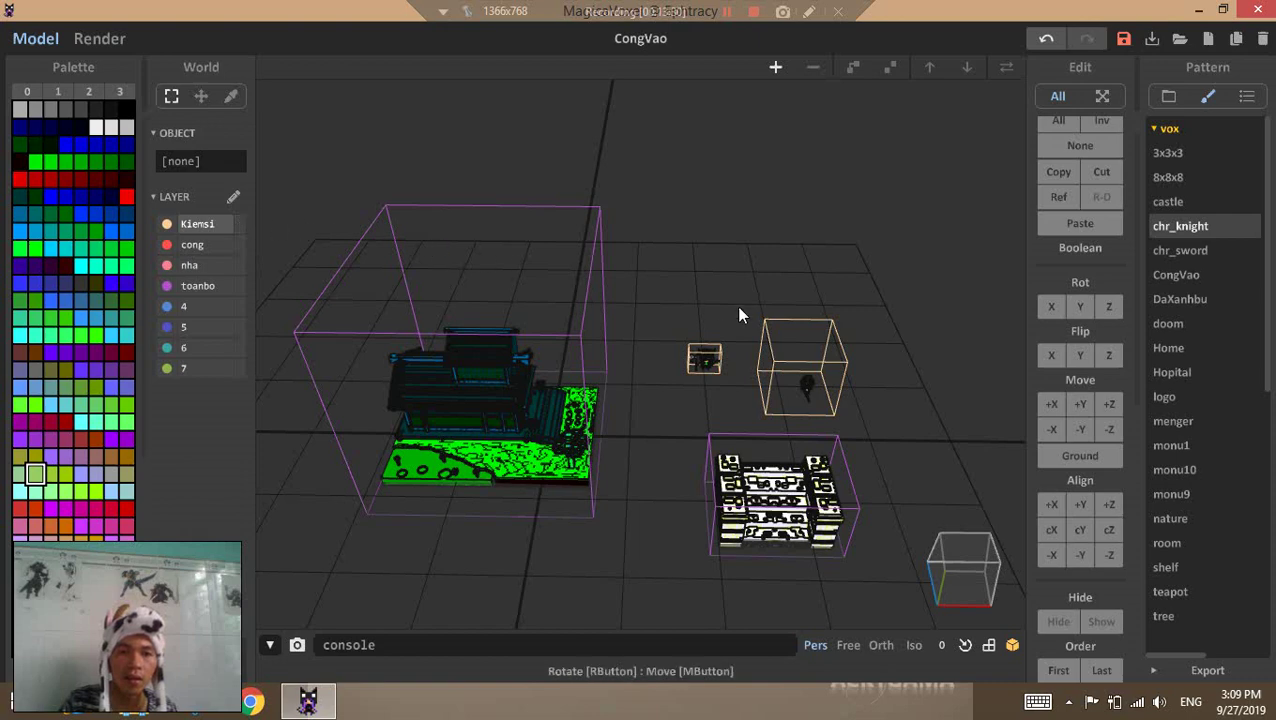
Assign the gate object to the cong layer and the house object to the nha layer
{"action": "left_click", "coordinate": [778, 500]}
{"action": "scroll", "coordinate": [778, 500], "scroll_direction": "down", "scroll_amount": 2}
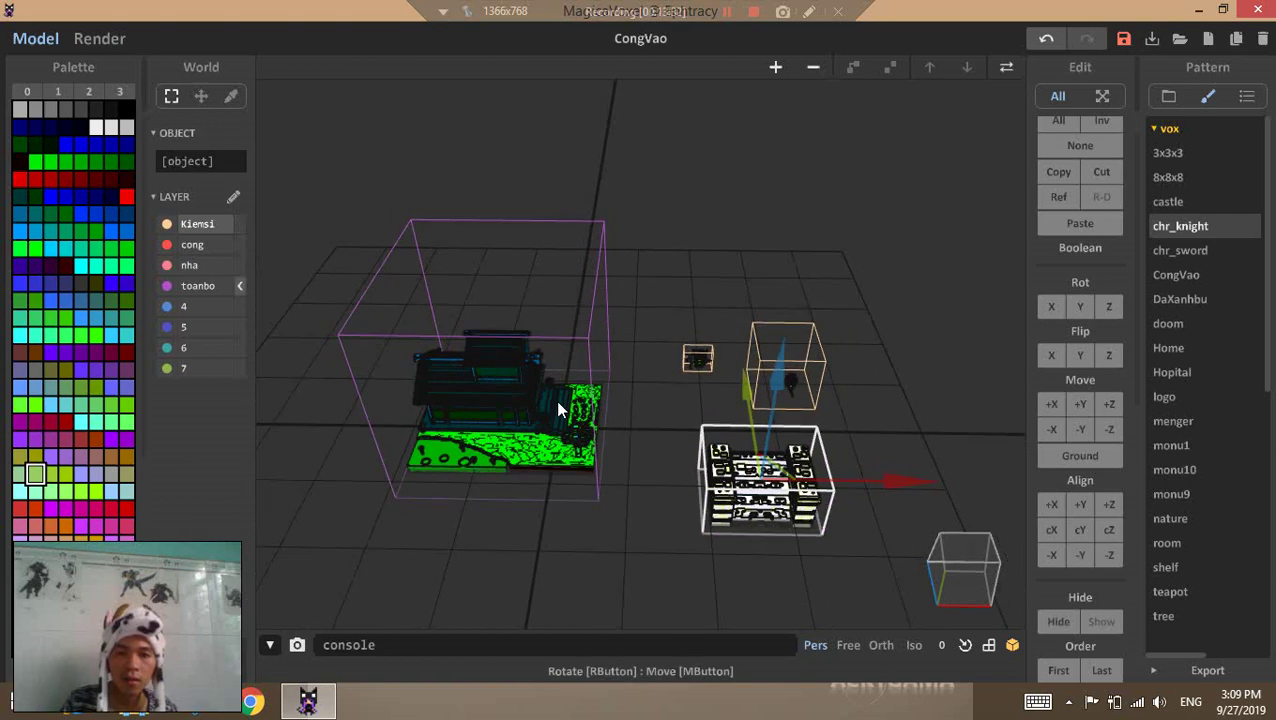
{"action": "left_click", "coordinate": [490, 375]}
{"action": "left_click", "coordinate": [240, 265]}
{"action": "right_click_drag", "start_coordinate": [430, 300], "coordinate": [503, 311]}
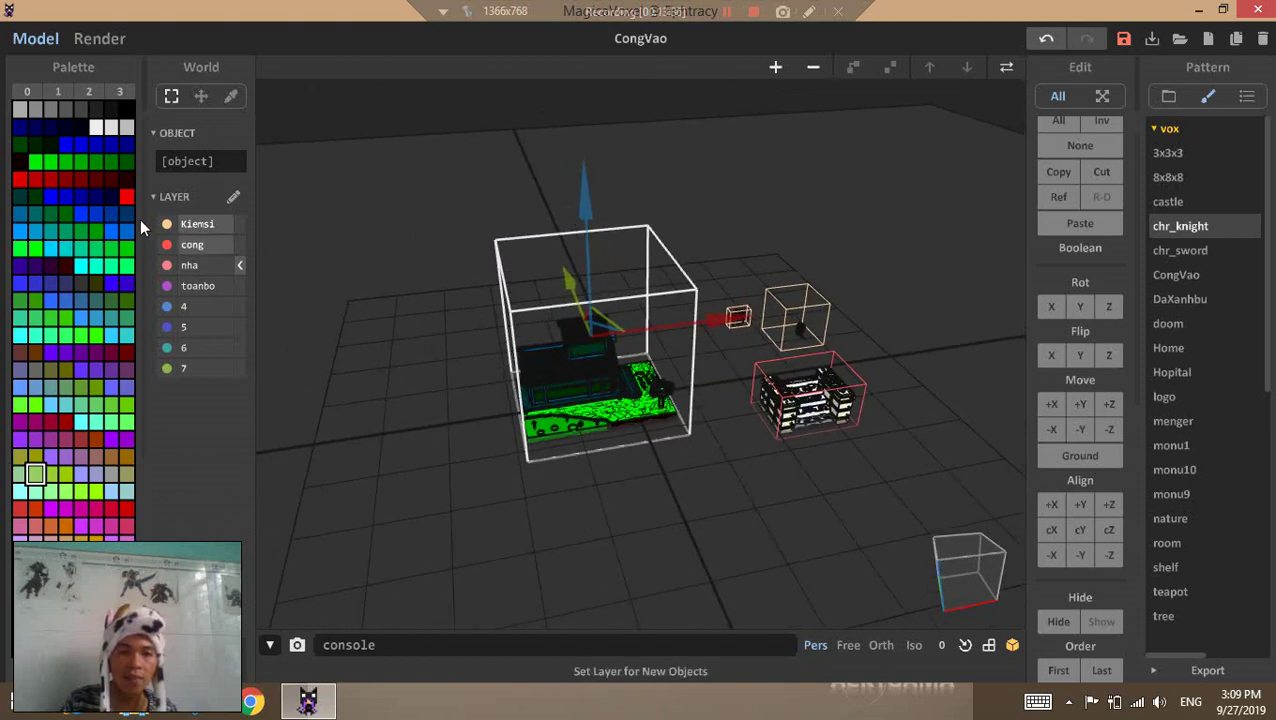
Toggle the visibility of the toanbo, nha, cong and Kiemsi layers to verify the new object assignments
{"action": "left_click", "coordinate": [165, 288]}
{"action": "left_click", "coordinate": [167, 267]}
{"action": "left_click", "coordinate": [166, 265]}
{"action": "left_click", "coordinate": [166, 247]}
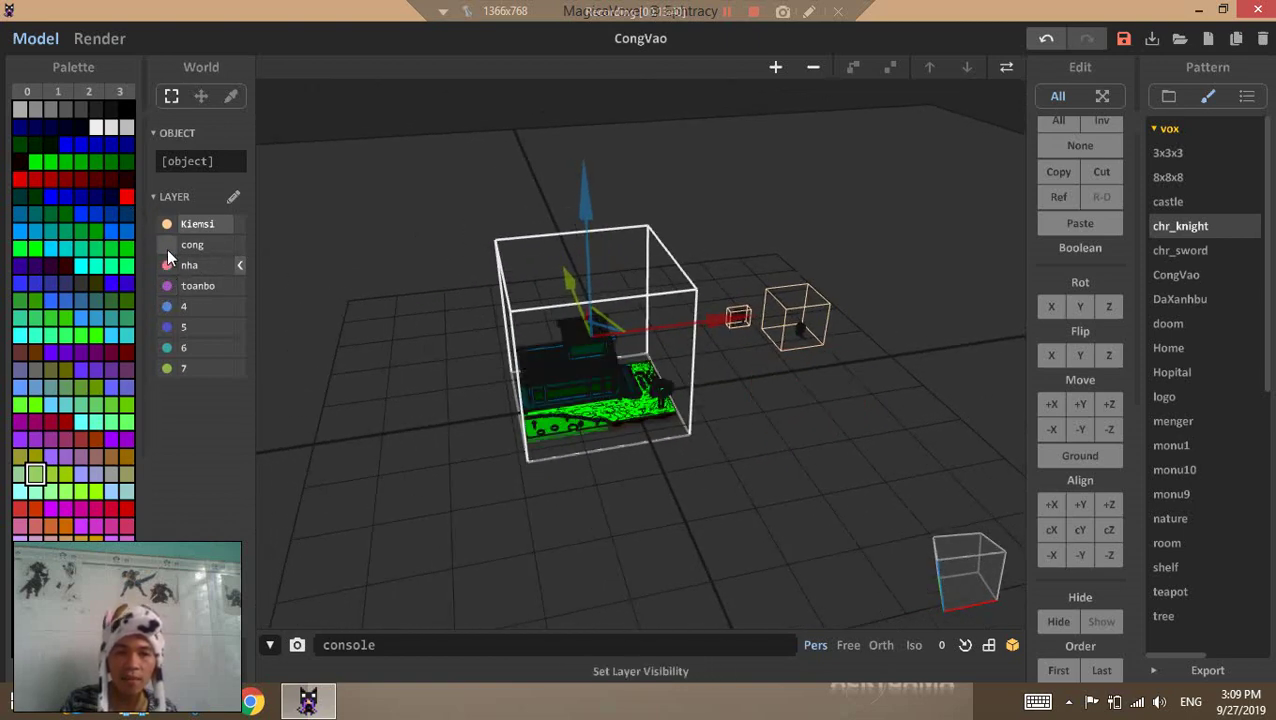
{"action": "left_click", "coordinate": [166, 247]}
{"action": "left_click", "coordinate": [169, 222]}
{"action": "left_click", "coordinate": [169, 222]}
Use Pick Color to sample the green of the grass around the house
{"action": "right_click_drag", "start_coordinate": [845, 282], "coordinate": [742, 328]}
{"action": "left_click", "coordinate": [231, 96]}
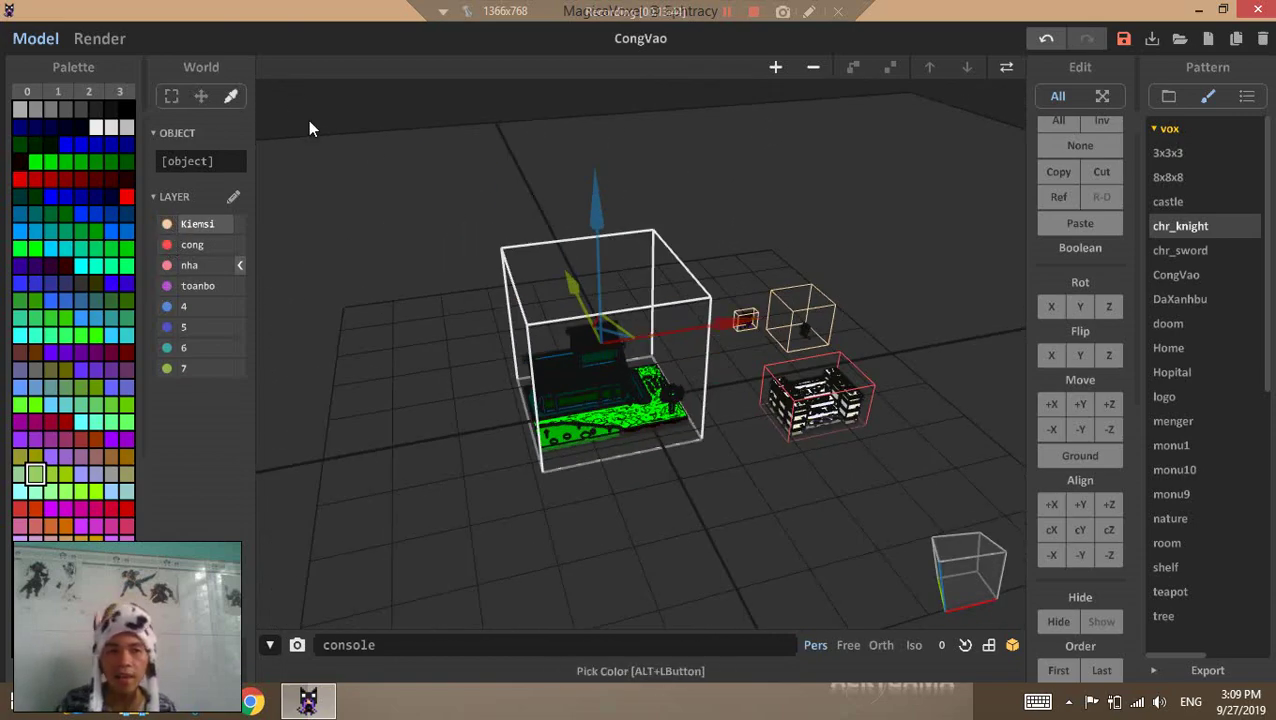
{"action": "scroll", "coordinate": [733, 400], "scroll_direction": "up", "scroll_amount": 4}
{"action": "right_click_drag", "start_coordinate": [765, 418], "coordinate": [790, 414]}
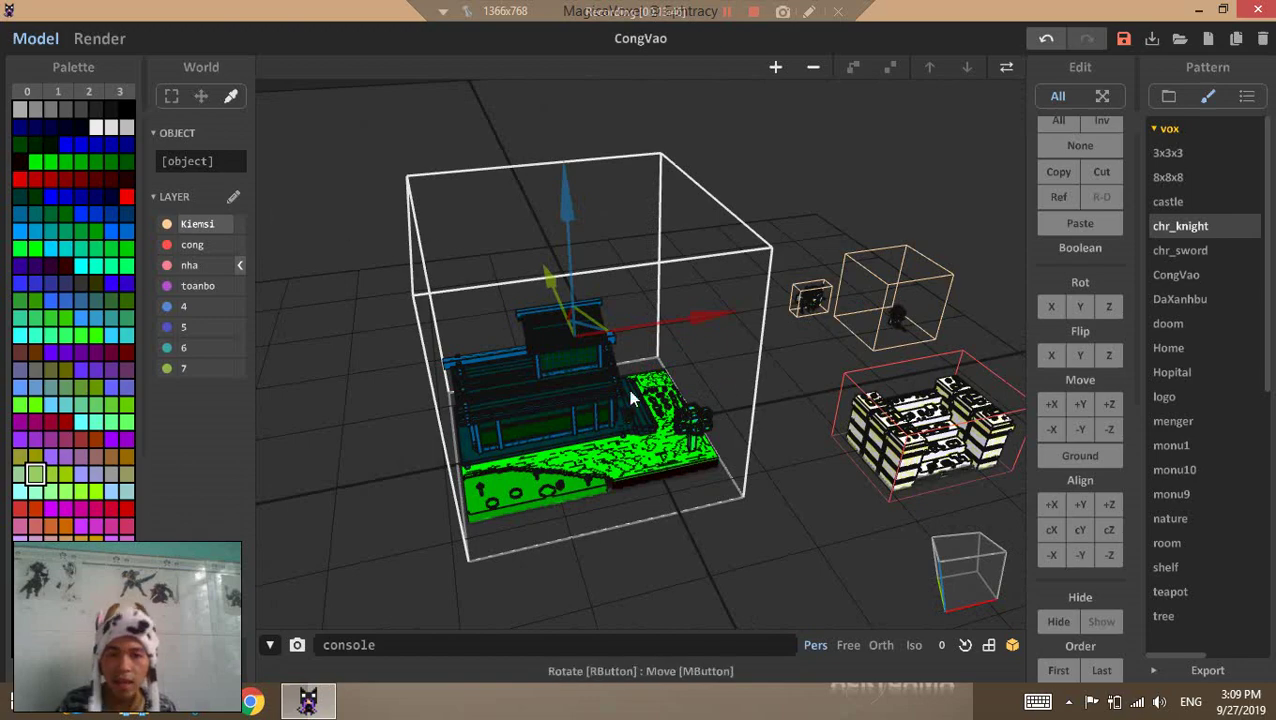
{"action": "right_click_drag", "start_coordinate": [631, 396], "coordinate": [706, 384]}
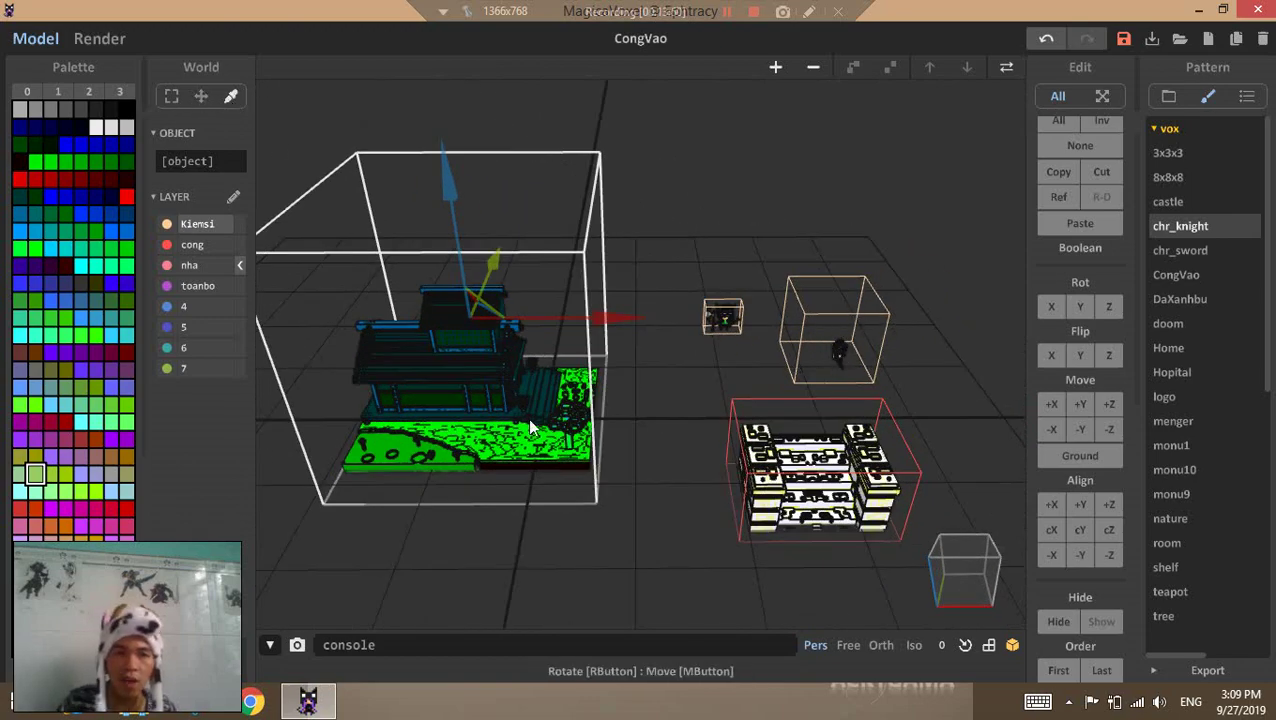
{"action": "left_click", "coordinate": [475, 434]}
{"action": "left_click", "coordinate": [486, 398]}
{"action": "left_click", "coordinate": [465, 428]}
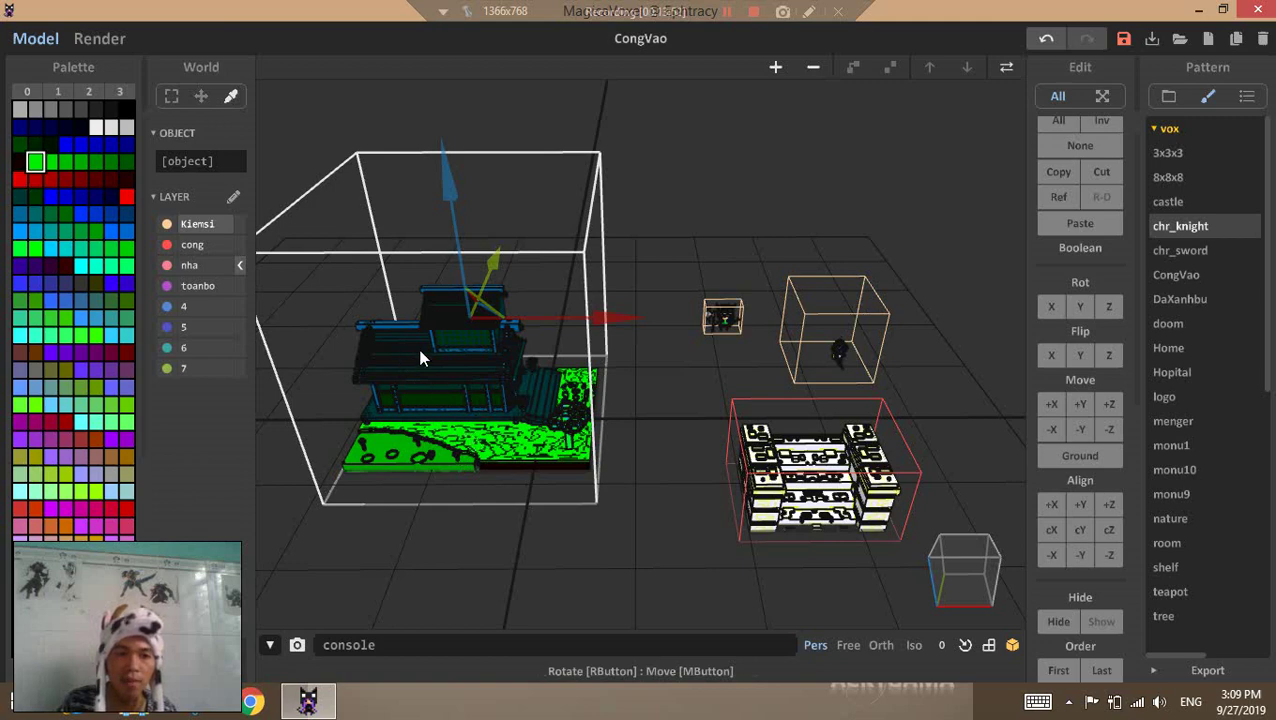
Sample palette colours from the house, the gate and the swordsman's blue hair
{"action": "left_click", "coordinate": [430, 378]}
{"action": "left_click", "coordinate": [838, 470]}
{"action": "left_click", "coordinate": [842, 463]}
{"action": "left_click", "coordinate": [814, 480]}
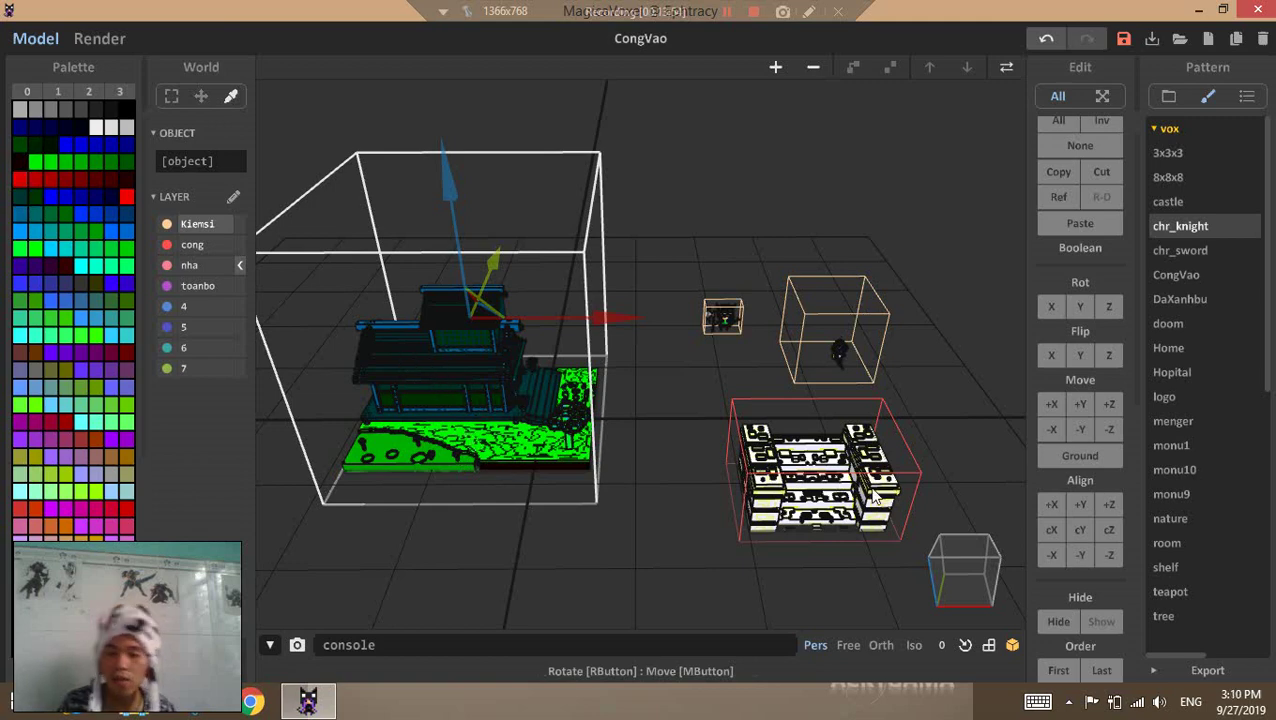
{"action": "left_click", "coordinate": [839, 482]}
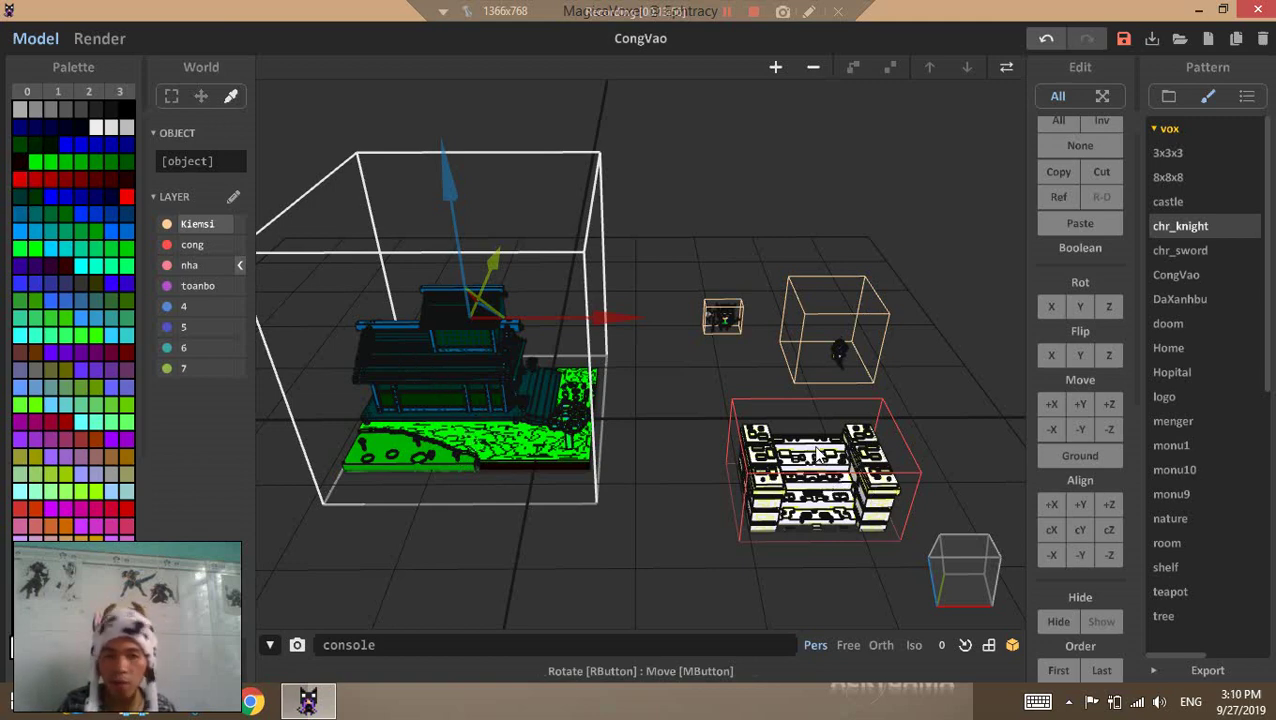
{"action": "left_click", "coordinate": [473, 381], "text": "alt"}
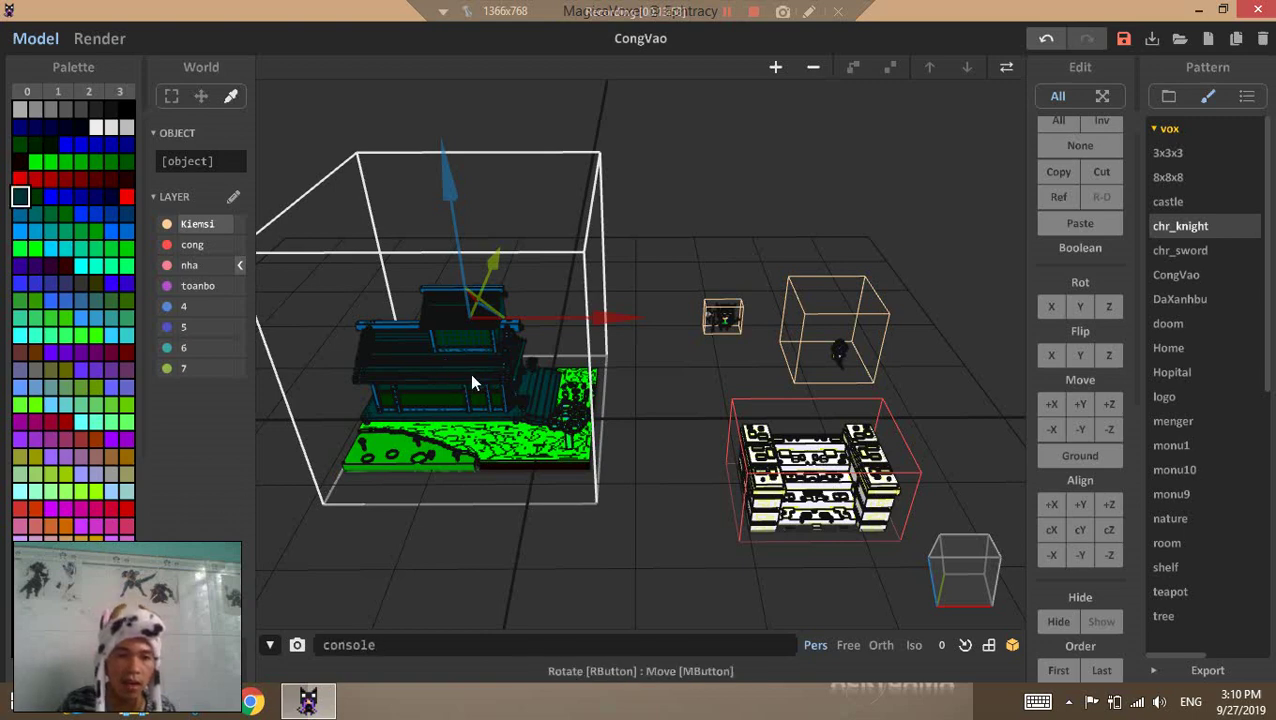
{"action": "left_click", "coordinate": [843, 353], "text": "alt"}
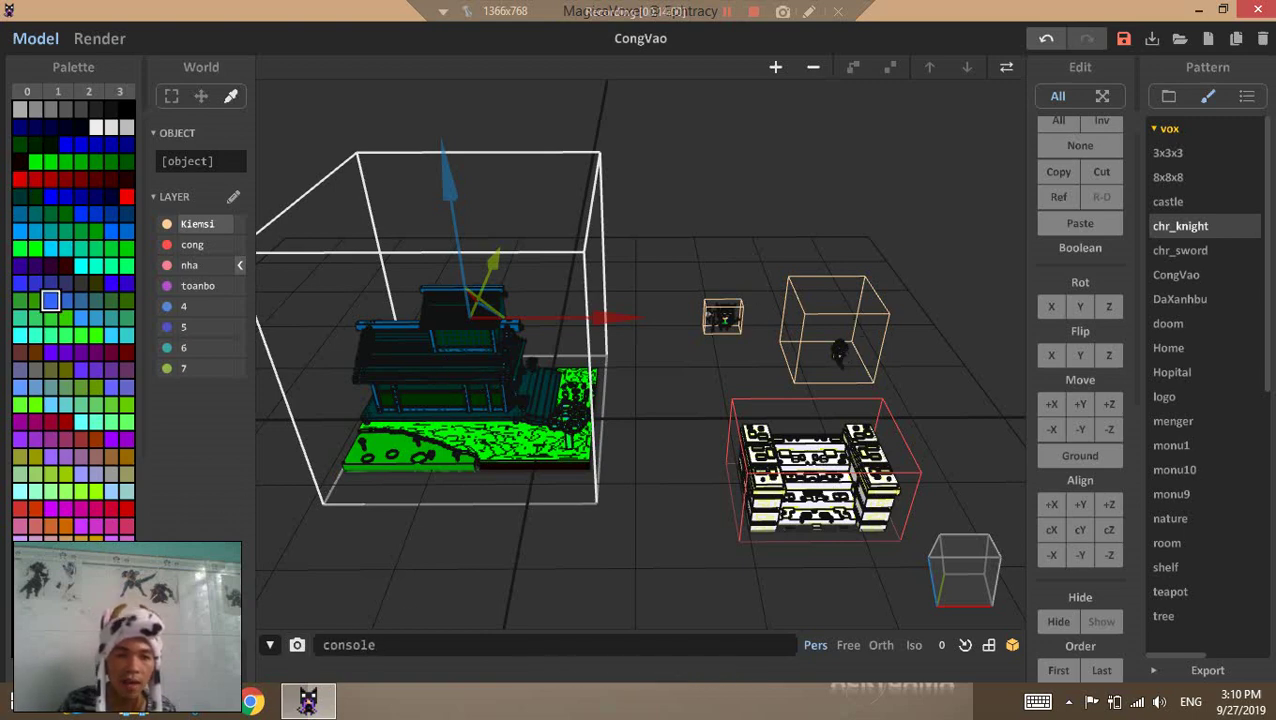
Toggle the voxel edge and grid displays to compare the views, leaving the voxel edges off
{"action": "key", "text": "ctrl+e"}
{"action": "key", "text": "ctrl+e"}
{"action": "key", "text": "ctrl+e"}
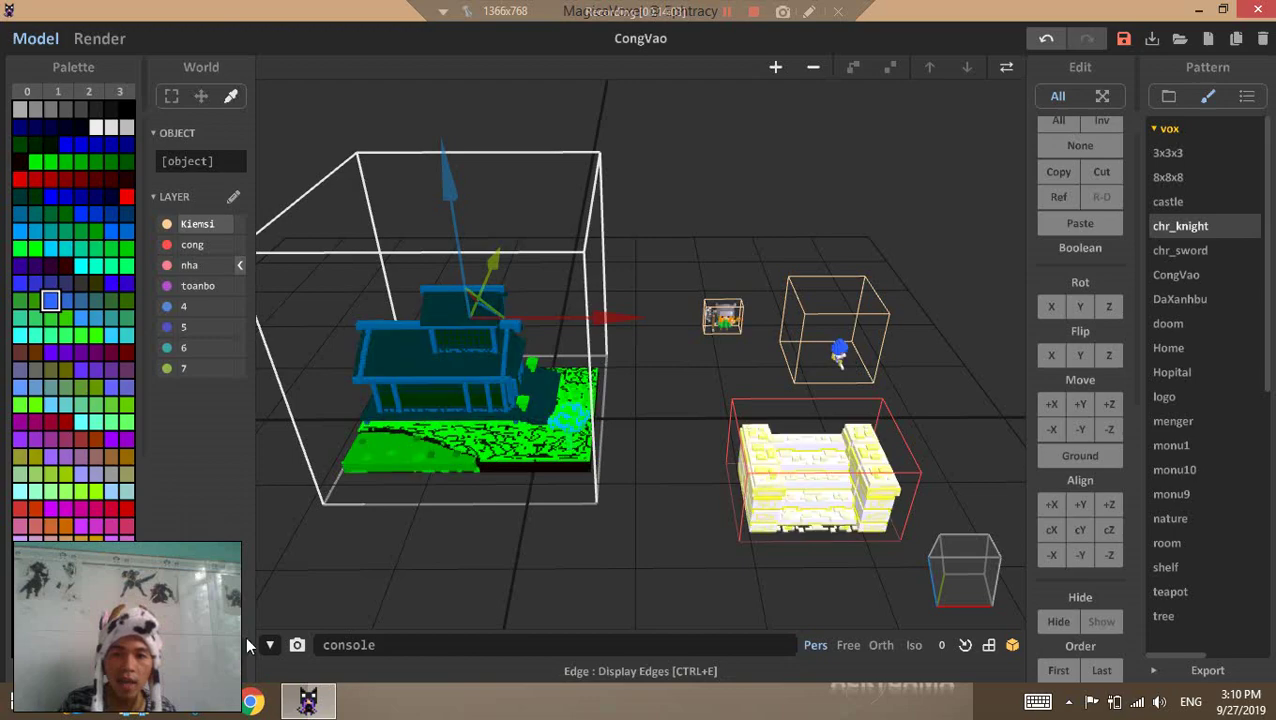
{"action": "right_click_drag", "start_coordinate": [607, 389], "coordinate": [535, 440]}
{"action": "key", "text": "ctrl+e"}
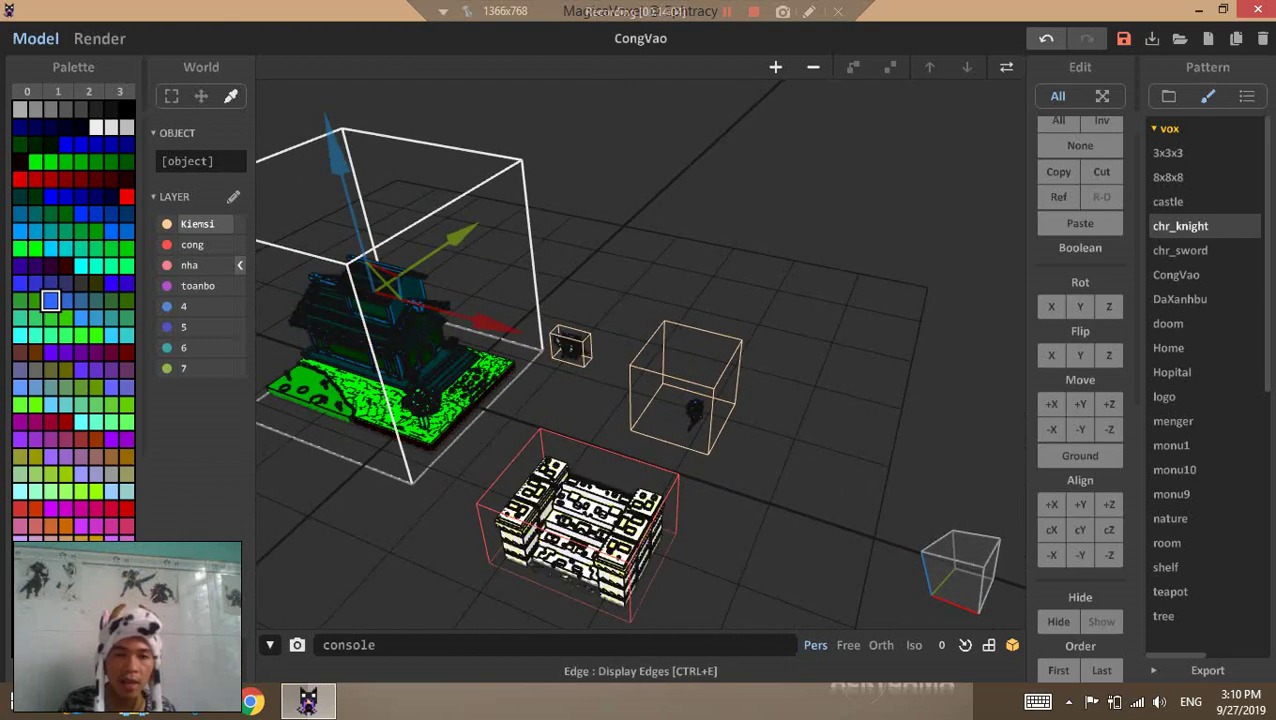
{"action": "key", "text": "ctrl+e"}
{"action": "right_click_drag", "start_coordinate": [521, 381], "coordinate": [585, 347]}
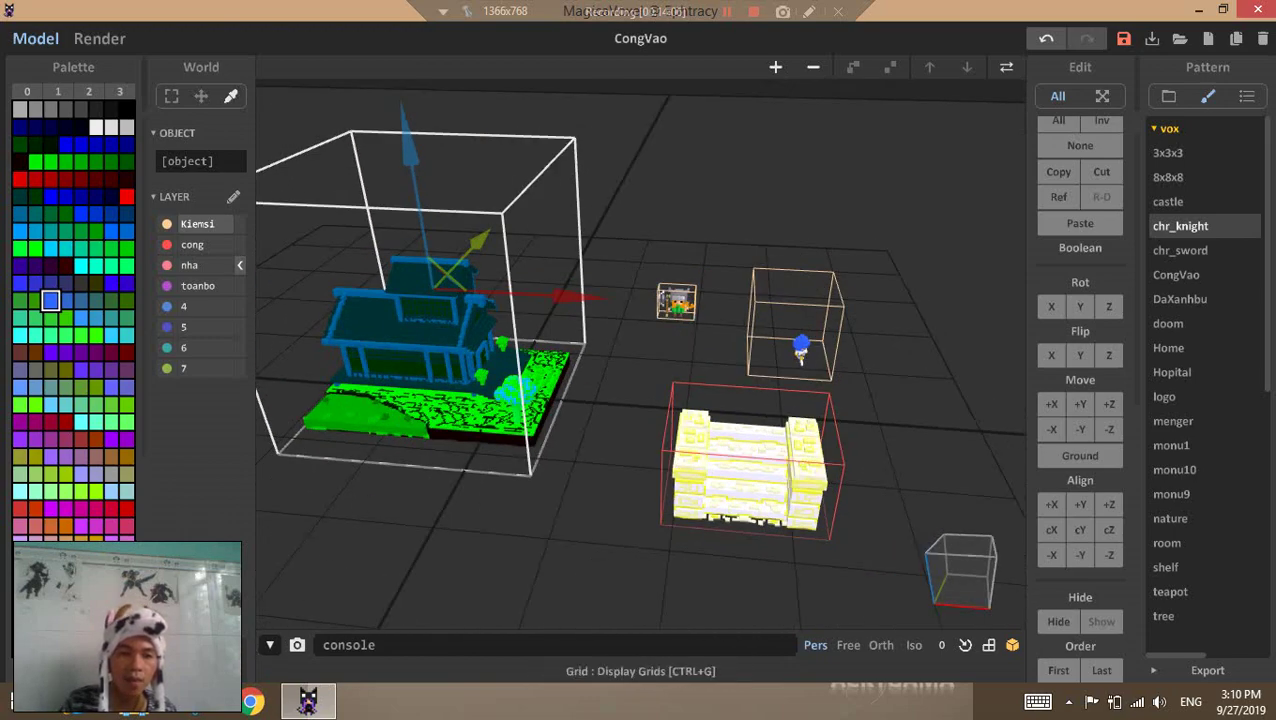
{"action": "key", "text": "ctrl+g"}
{"action": "key", "text": "ctrl+g"}
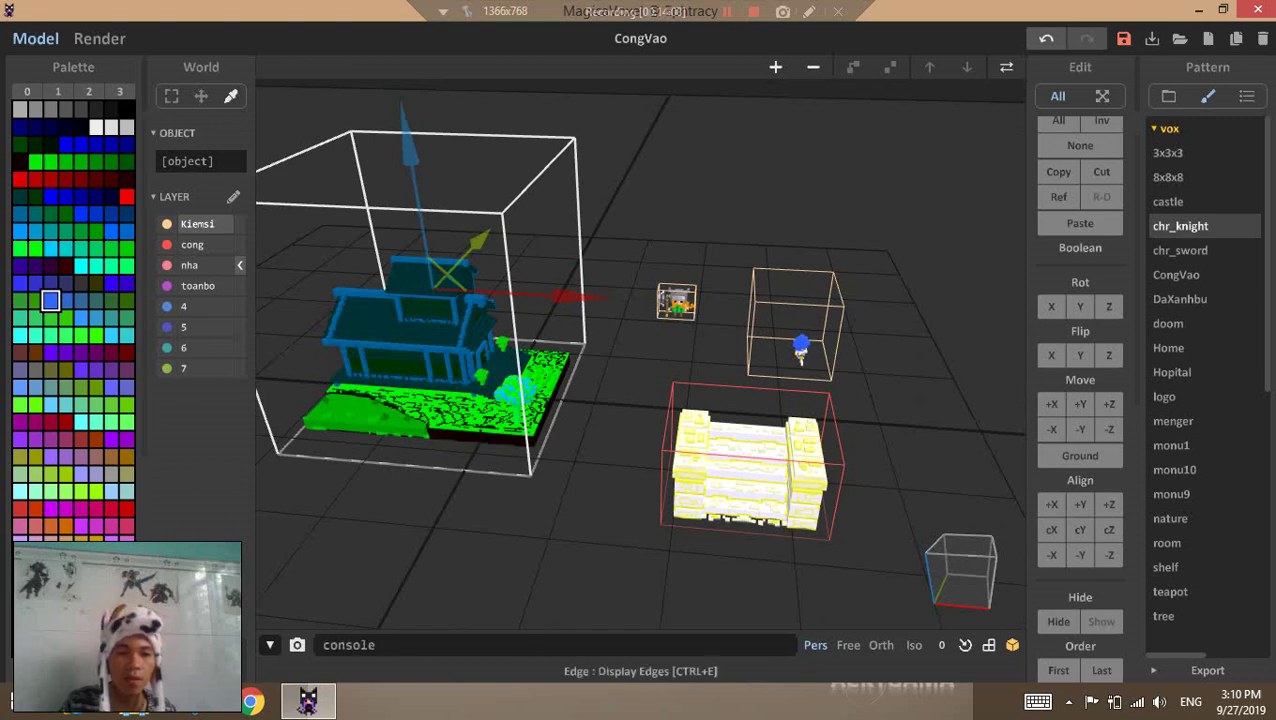
Move the house object closer to the gate, and return to box selection
{"action": "key", "text": "ctrl+b"}
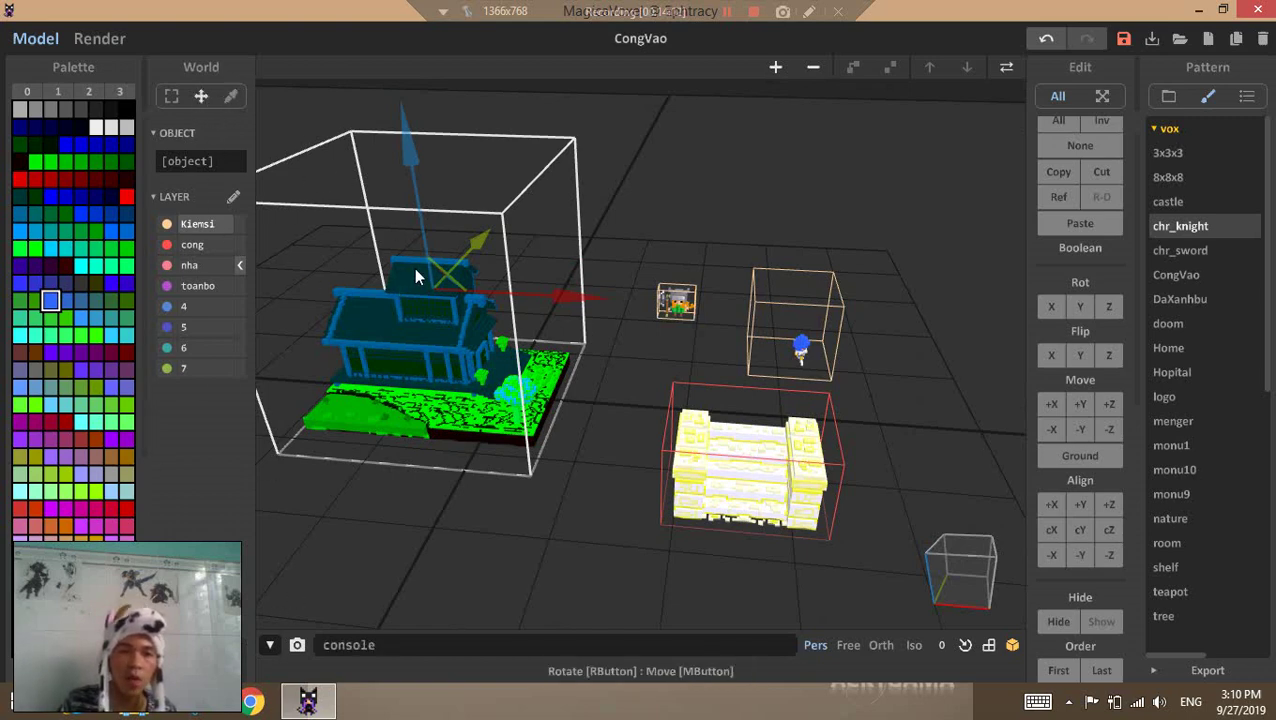
{"action": "left_click_drag", "start_coordinate": [414, 267], "coordinate": [606, 446]}
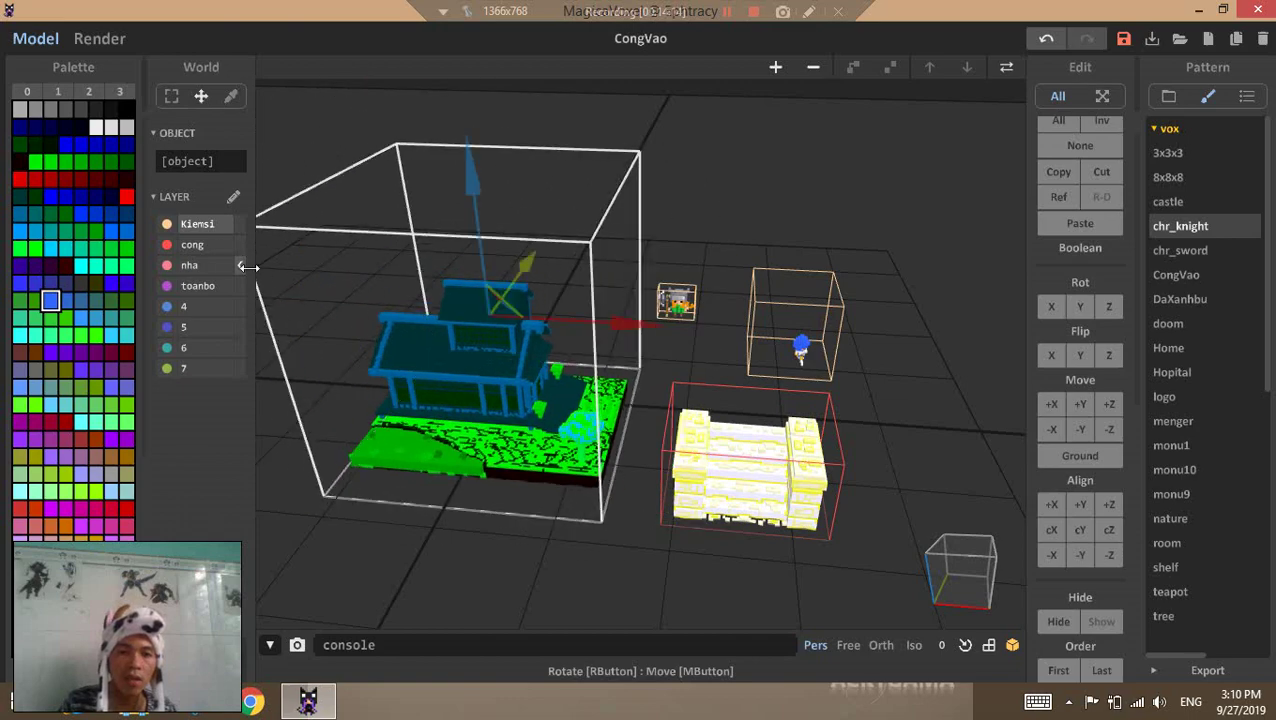
{"action": "left_click", "coordinate": [171, 101]}
Select the house, gate, knight and swordsman objects together and combine them into one group
{"action": "scroll", "coordinate": [740, 420], "scroll_direction": "down", "scroll_amount": 5}
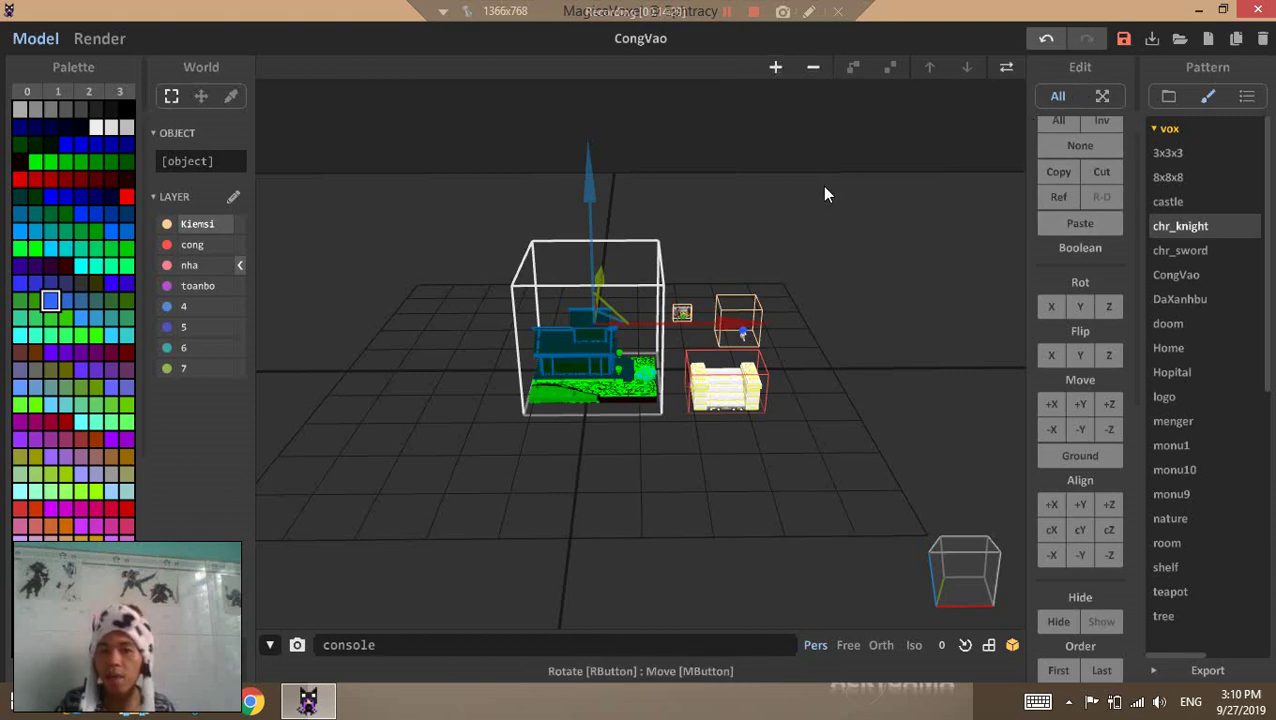
{"action": "left_click", "coordinate": [616, 299]}
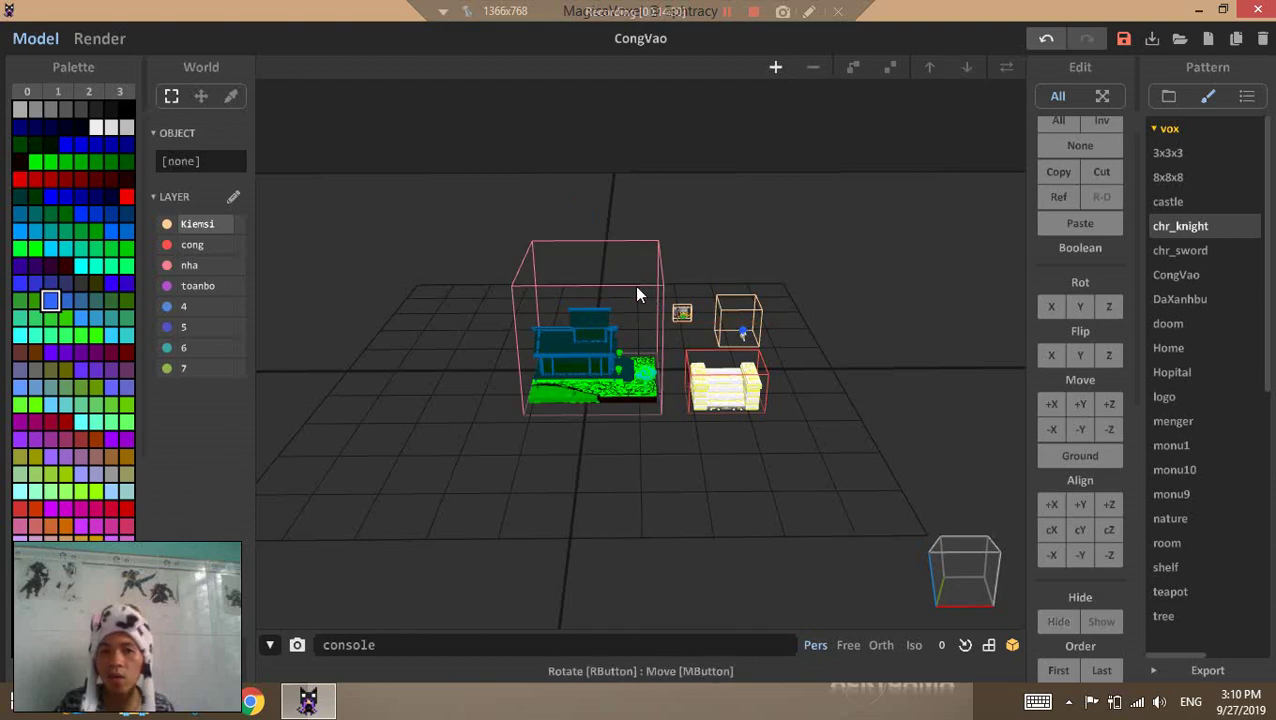
{"action": "left_click_drag", "start_coordinate": [490, 234], "coordinate": [880, 442]}
{"action": "left_click", "coordinate": [853, 68]}
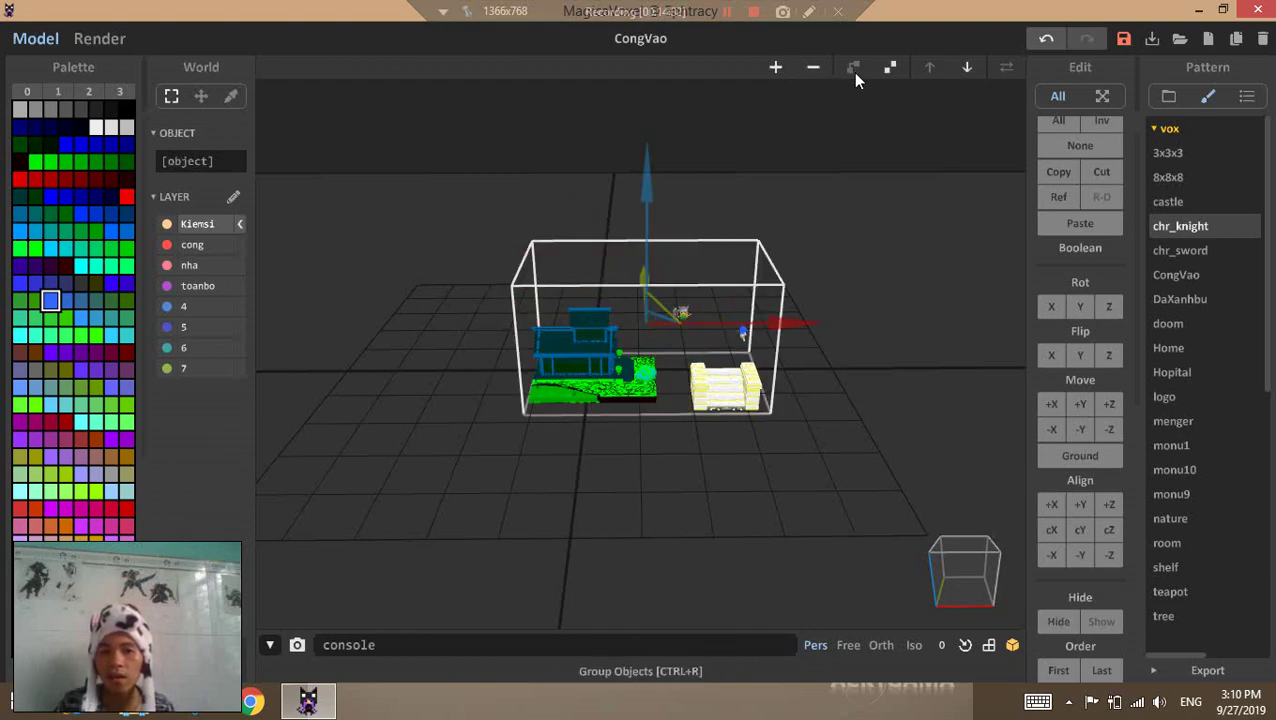
{"action": "key", "text": "ctrl+z"}
{"action": "scroll", "coordinate": [785, 290], "scroll_direction": "up", "scroll_amount": 2}
{"action": "right_click_drag", "start_coordinate": [785, 290], "coordinate": [755, 370]}
{"action": "scroll", "coordinate": [634, 425], "scroll_direction": "up", "scroll_amount": 3}
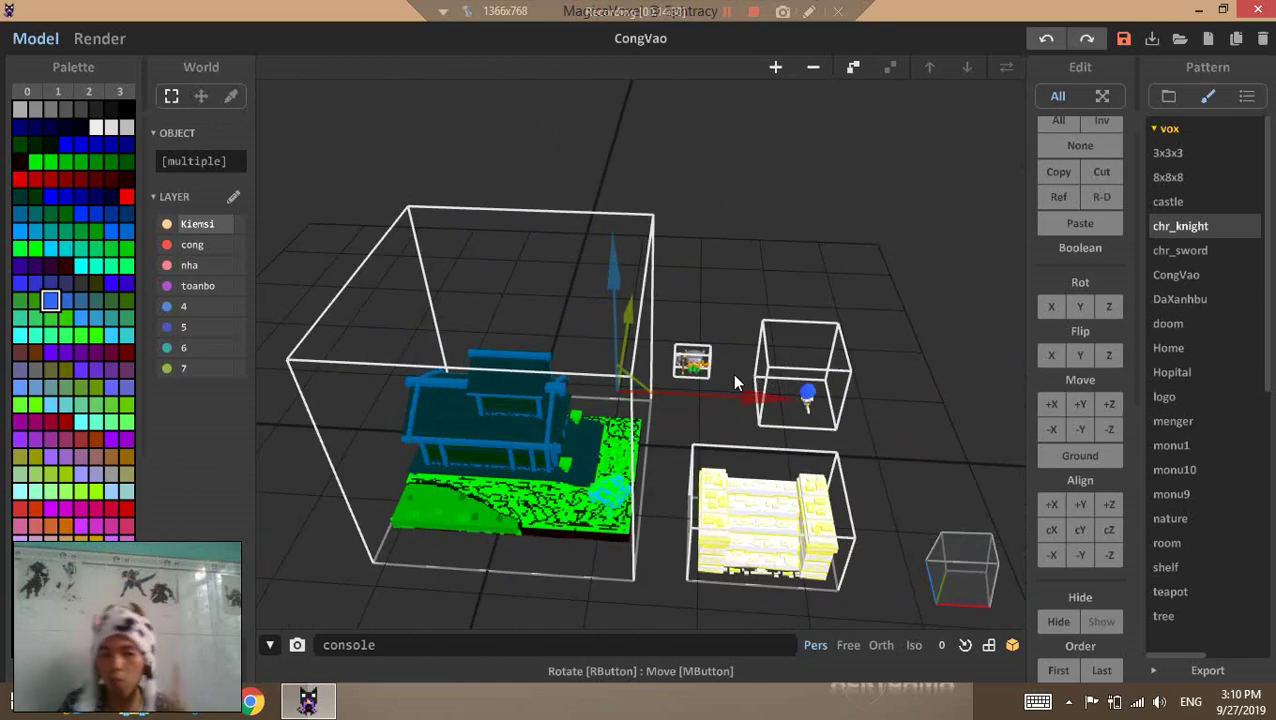
{"action": "scroll", "coordinate": [735, 375], "scroll_direction": "down", "scroll_amount": 1}
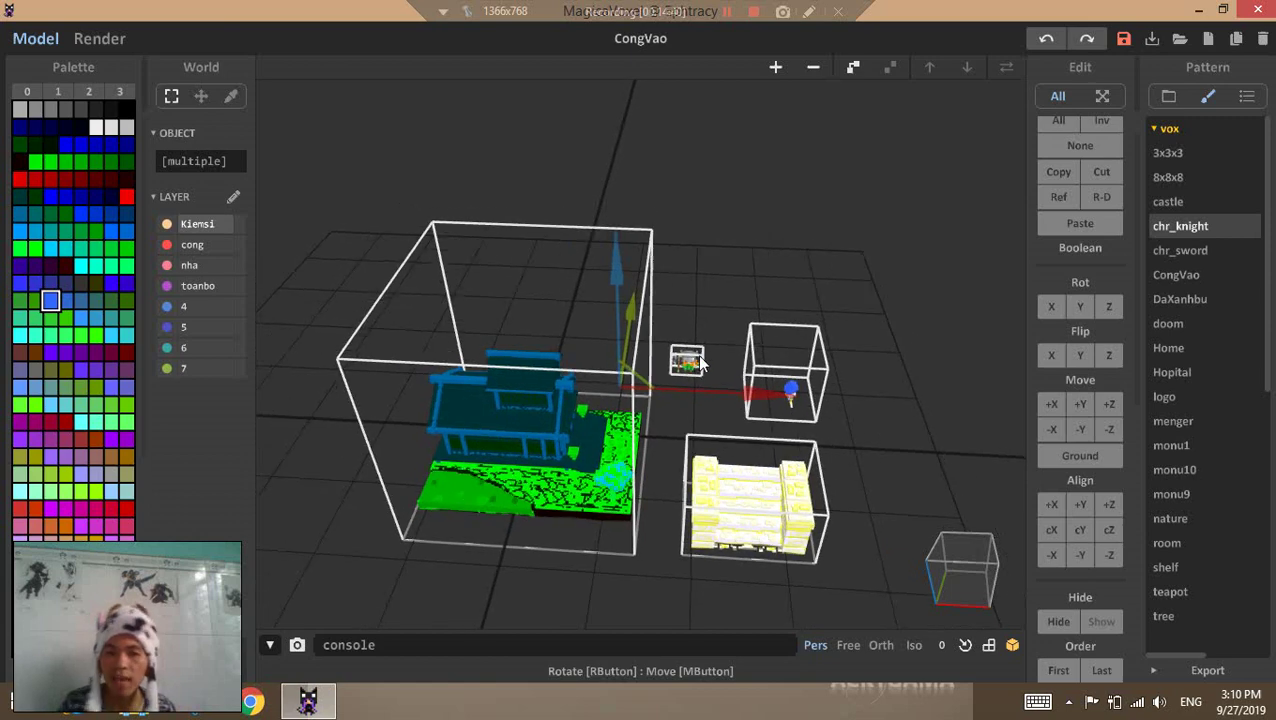
{"action": "left_click", "coordinate": [848, 66]}
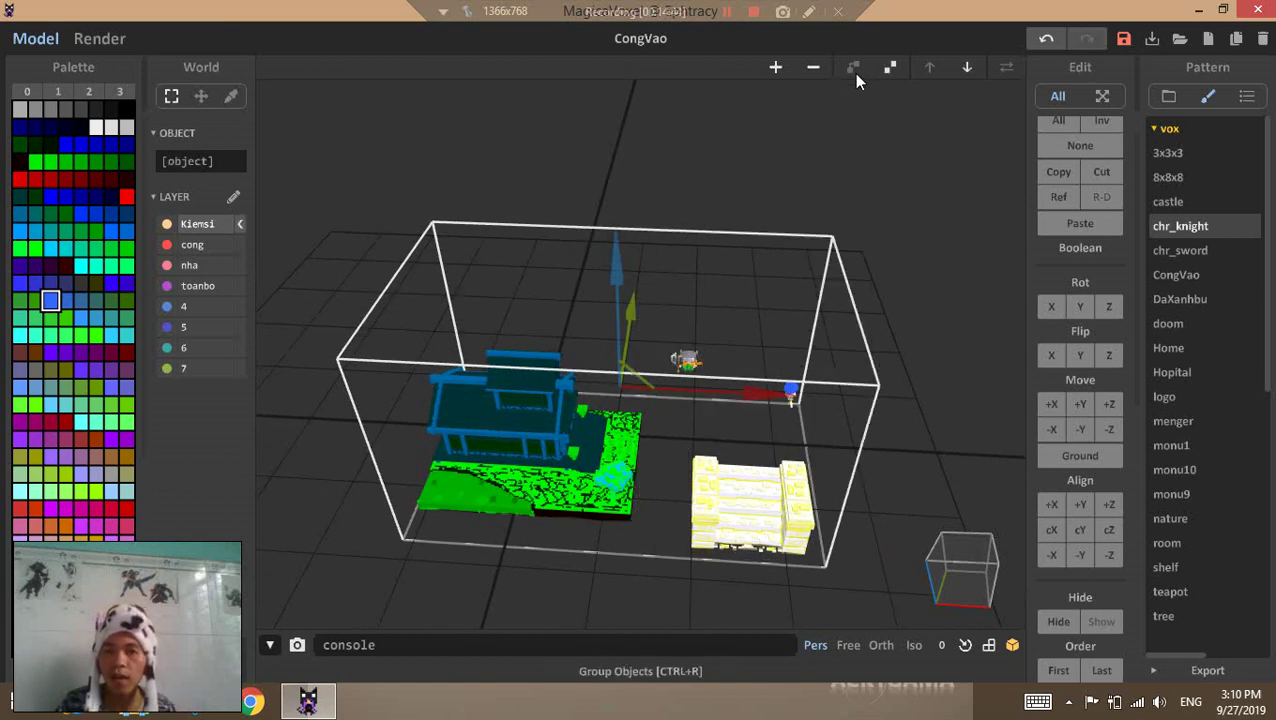
Ungroup the combined house, gate and character objects, and group the same four objects again
{"action": "right_click_drag", "start_coordinate": [661, 390], "coordinate": [670, 341]}
{"action": "key", "text": "ctrl+z"}
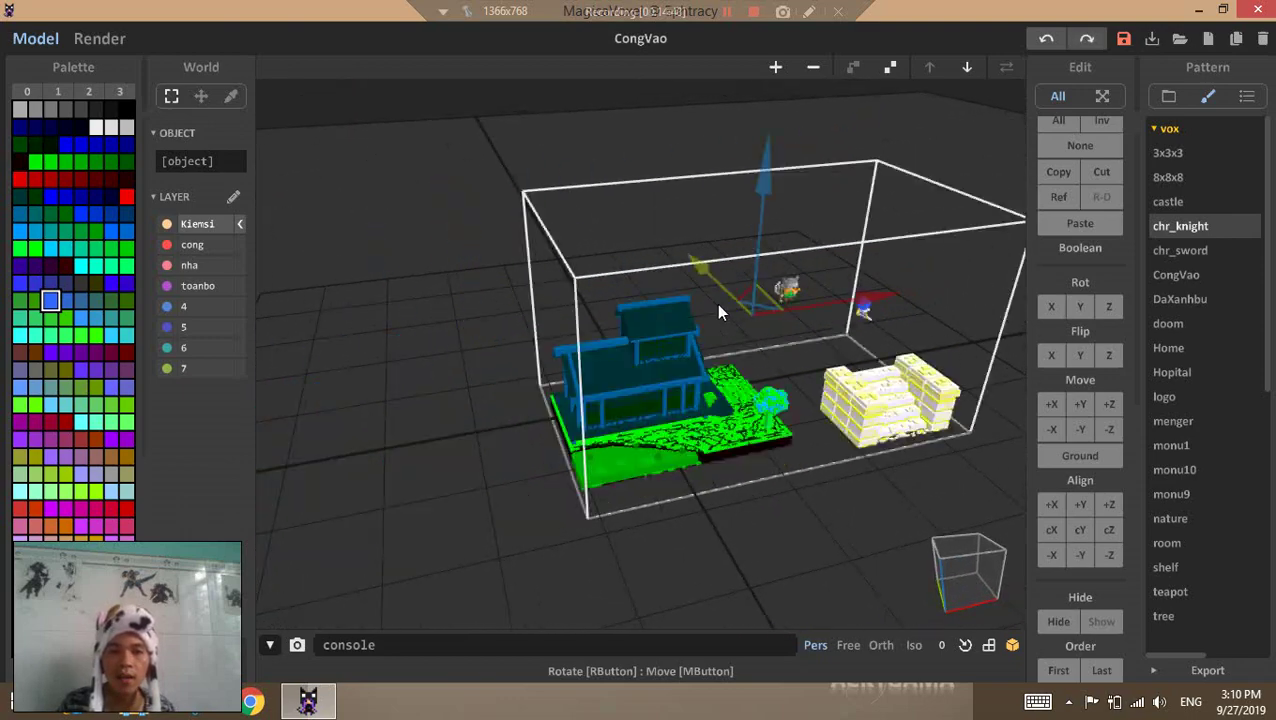
{"action": "left_click", "coordinate": [892, 287]}
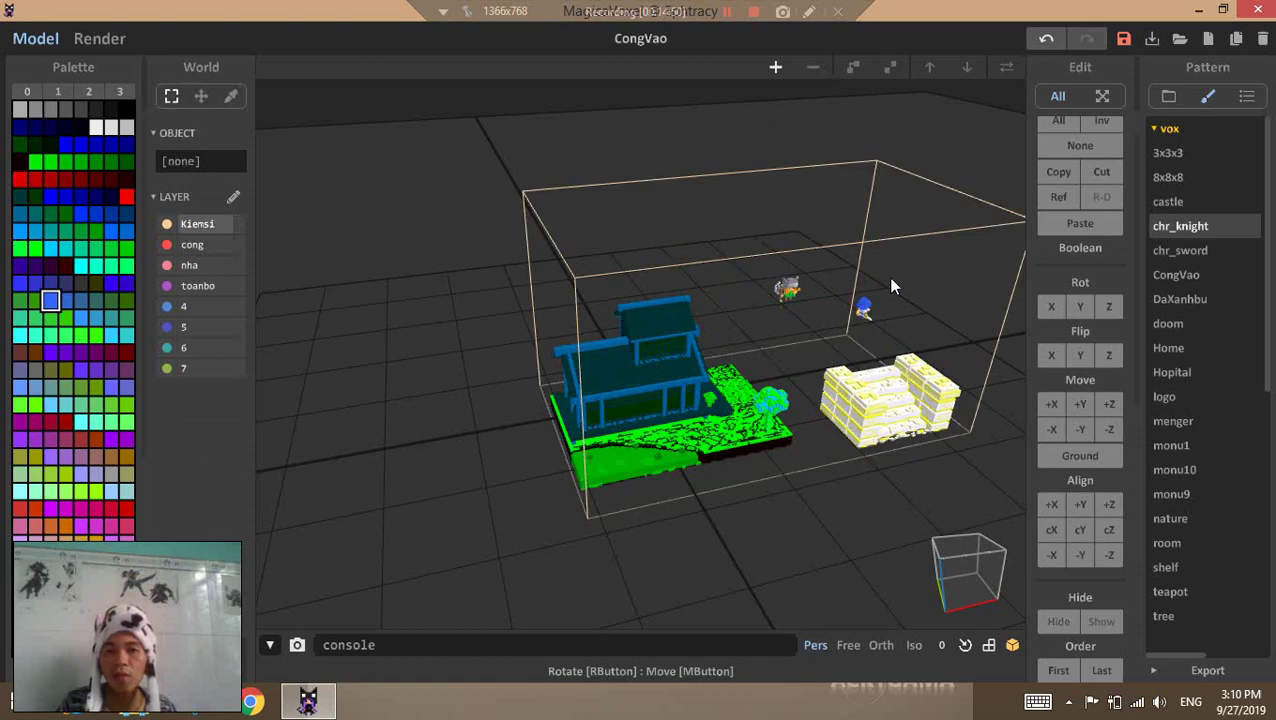
{"action": "right_click_drag", "start_coordinate": [849, 316], "coordinate": [755, 290]}
{"action": "left_click", "coordinate": [570, 347]}
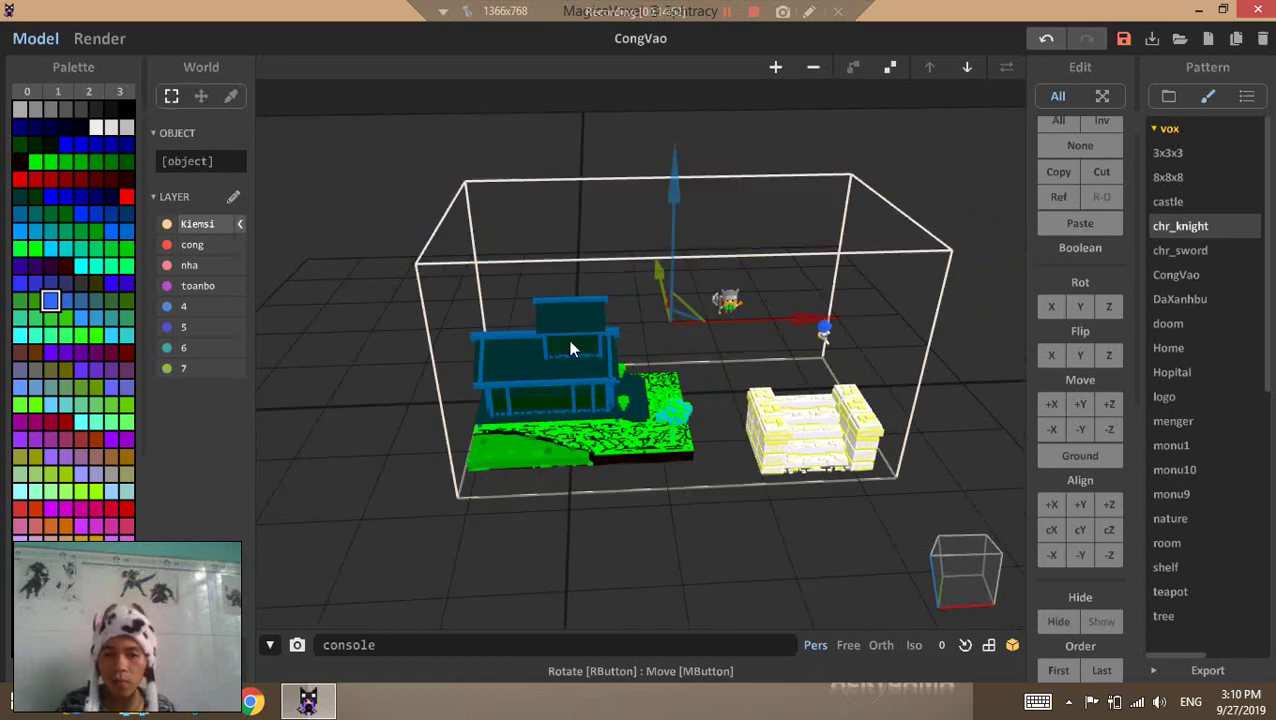
{"action": "left_click", "coordinate": [889, 67]}
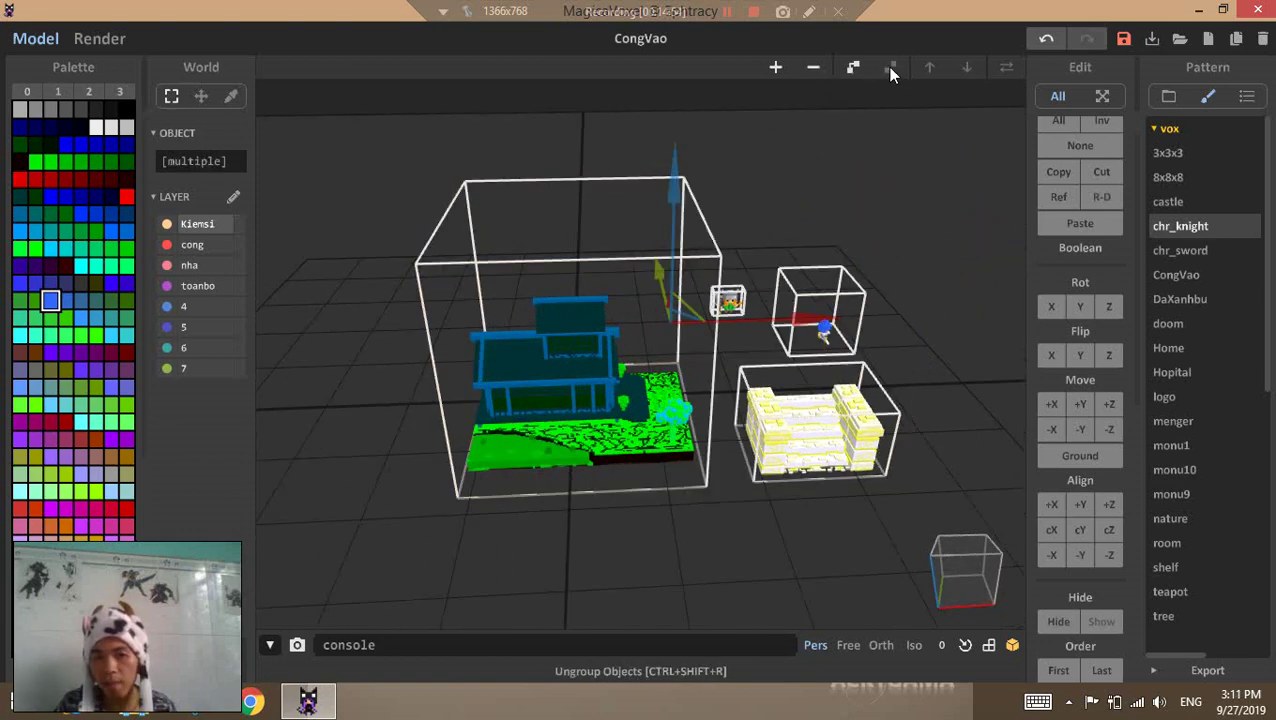
{"action": "left_click", "coordinate": [851, 66]}
Enter and leave the group several times to compare its individual objects with the whole, ending outside with nothing selected
{"action": "left_click", "coordinate": [966, 70]}
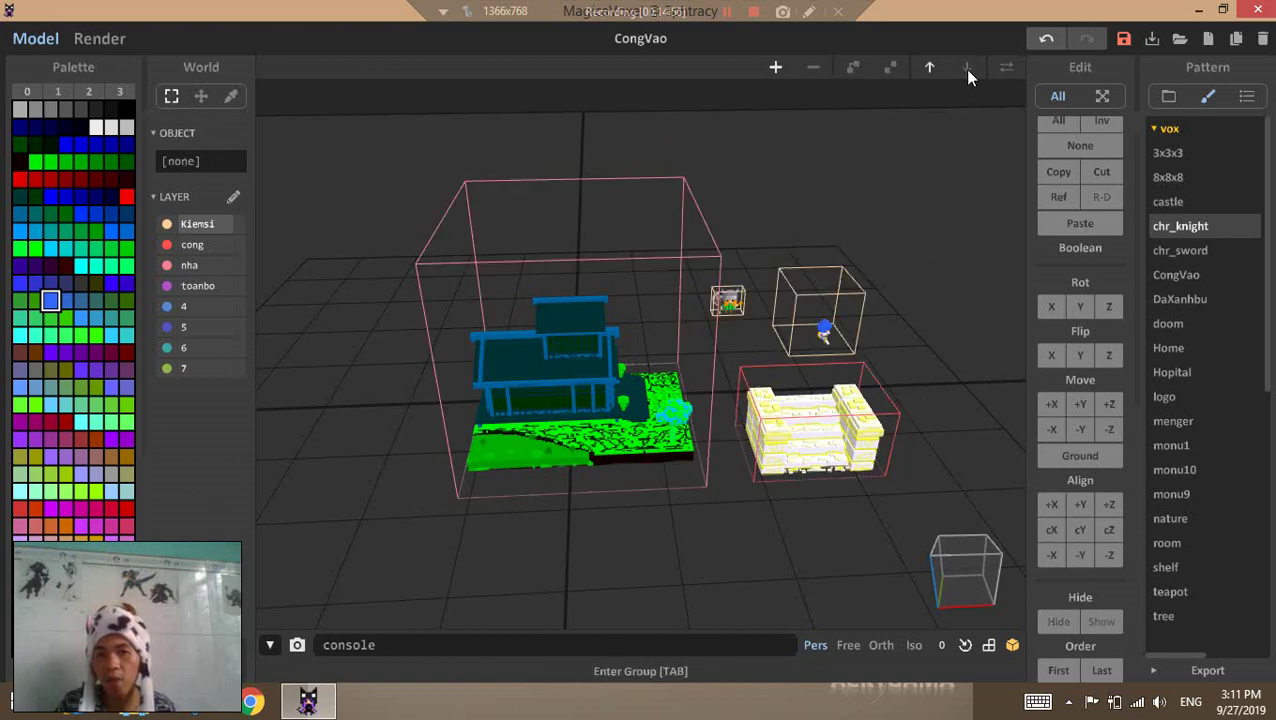
{"action": "left_click", "coordinate": [929, 71]}
{"action": "left_click", "coordinate": [968, 72]}
{"action": "left_click", "coordinate": [932, 70]}
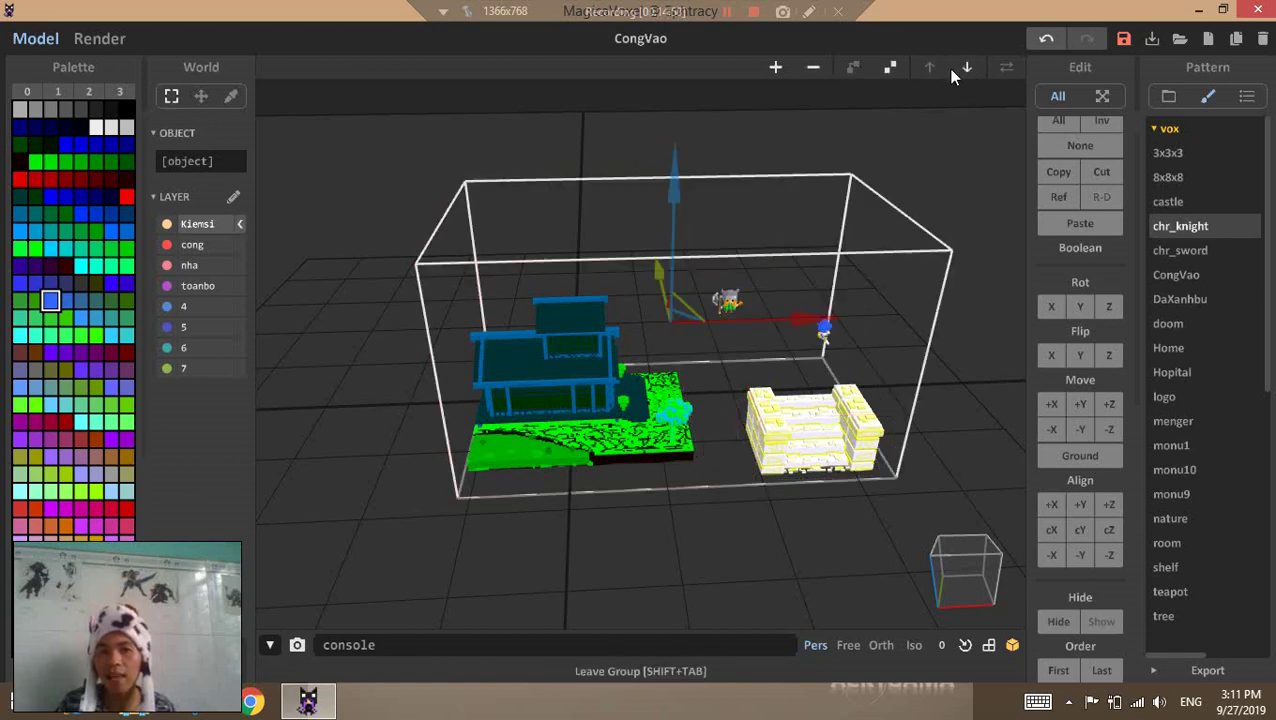
{"action": "left_click", "coordinate": [966, 71]}
{"action": "left_click", "coordinate": [930, 67]}
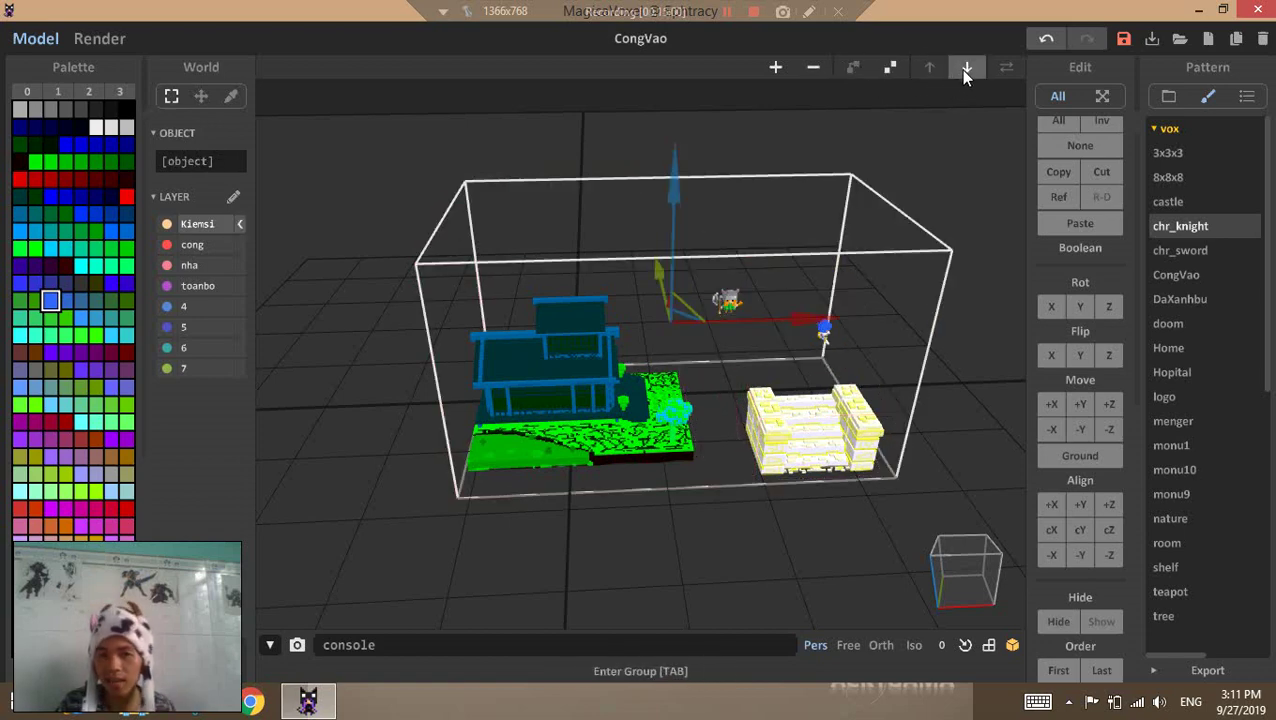
{"action": "left_click", "coordinate": [964, 68]}
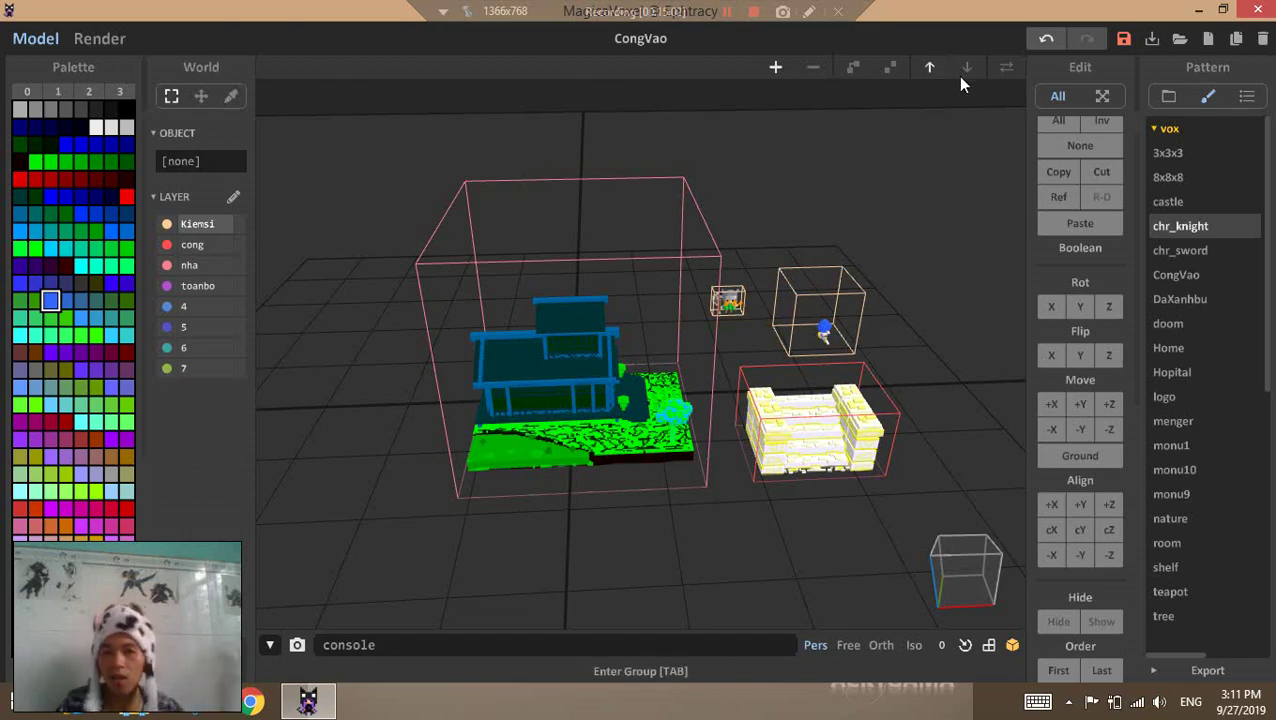
{"action": "left_click", "coordinate": [929, 67]}
{"action": "left_click", "coordinate": [755, 278]}
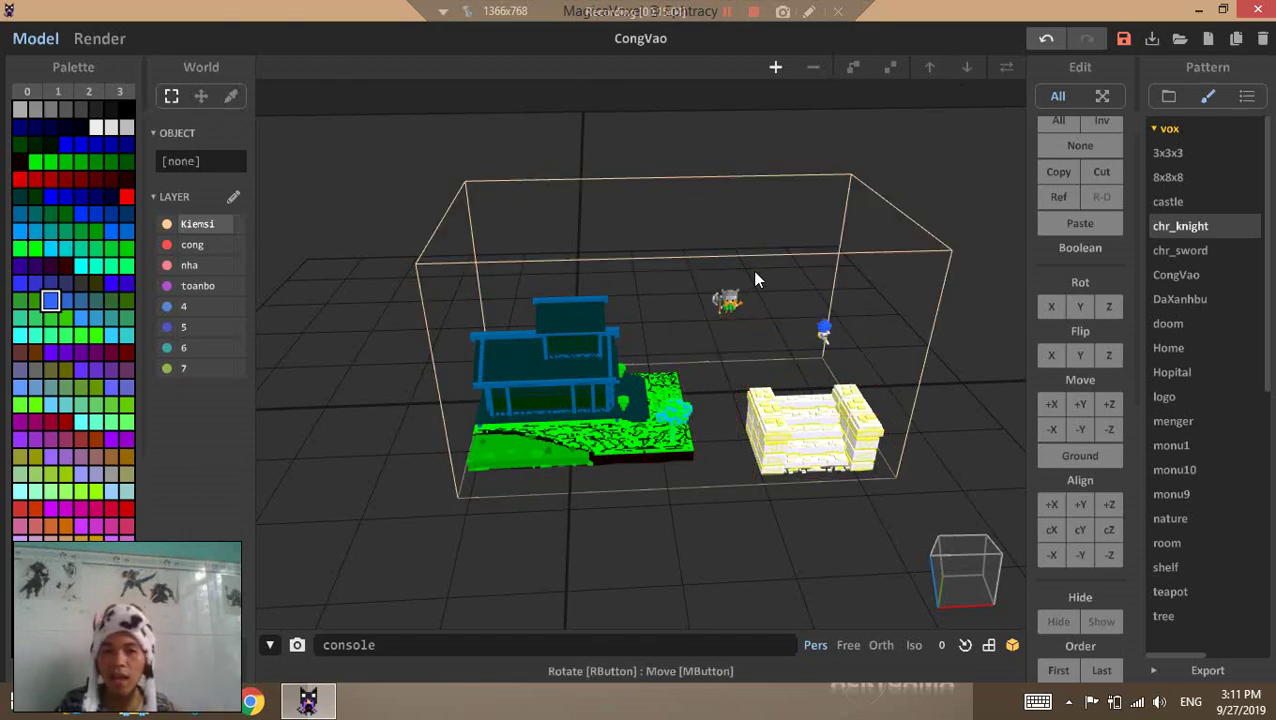
Select the group containing the house, gate, knight and swordsman, and ungroup it into separate objects
{"action": "right_click_drag", "start_coordinate": [826, 230], "coordinate": [758, 234]}
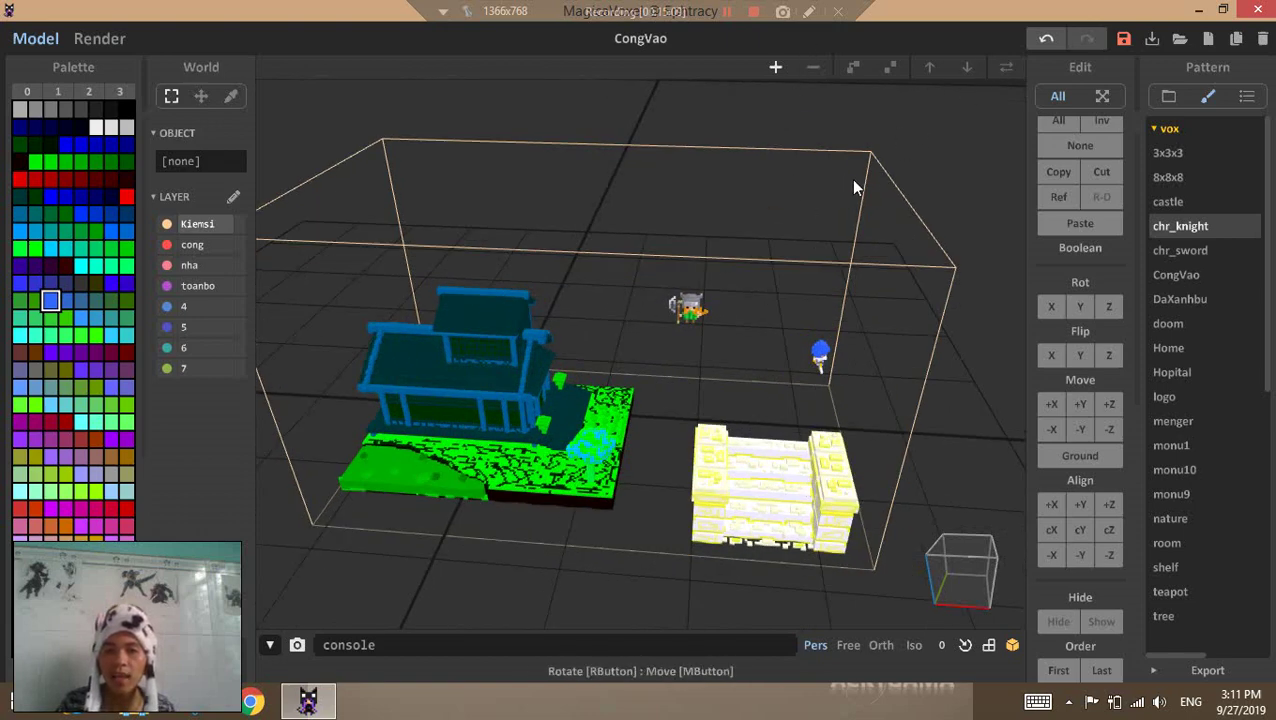
{"action": "left_click", "coordinate": [870, 160]}
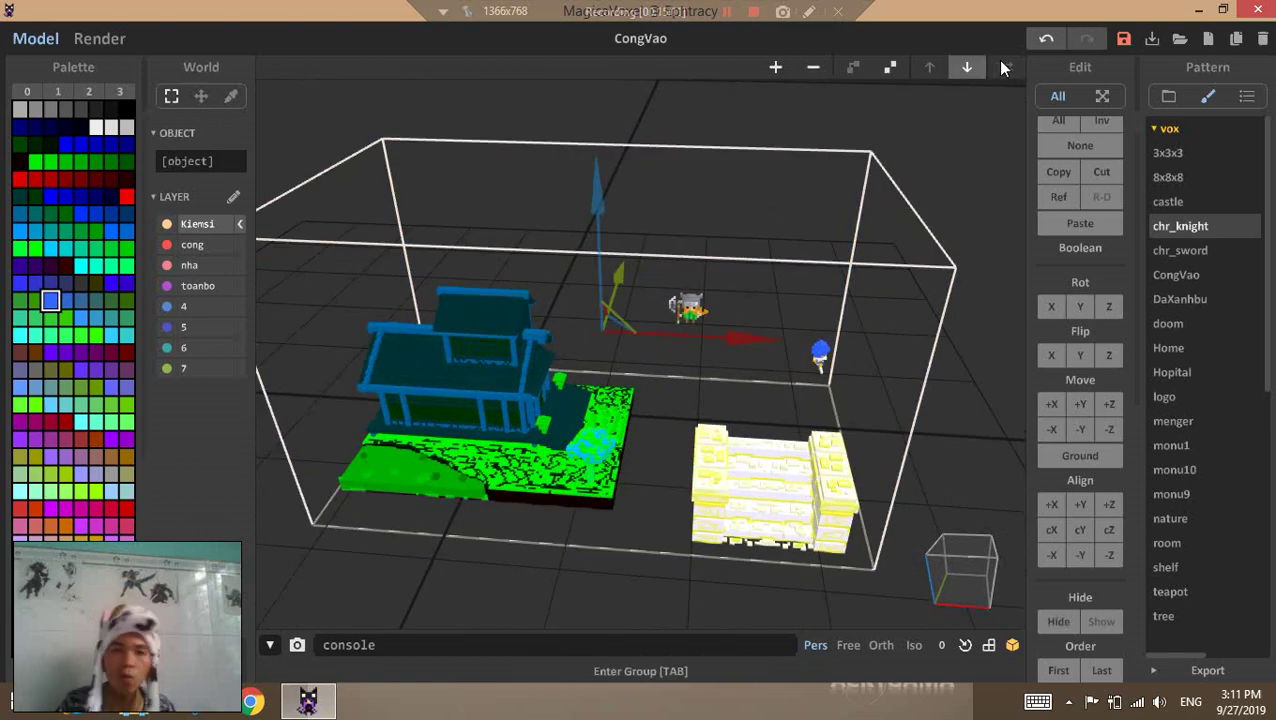
{"action": "left_click", "coordinate": [890, 67]}
{"action": "scroll", "coordinate": [956, 80], "scroll_direction": "down", "scroll_amount": 3}
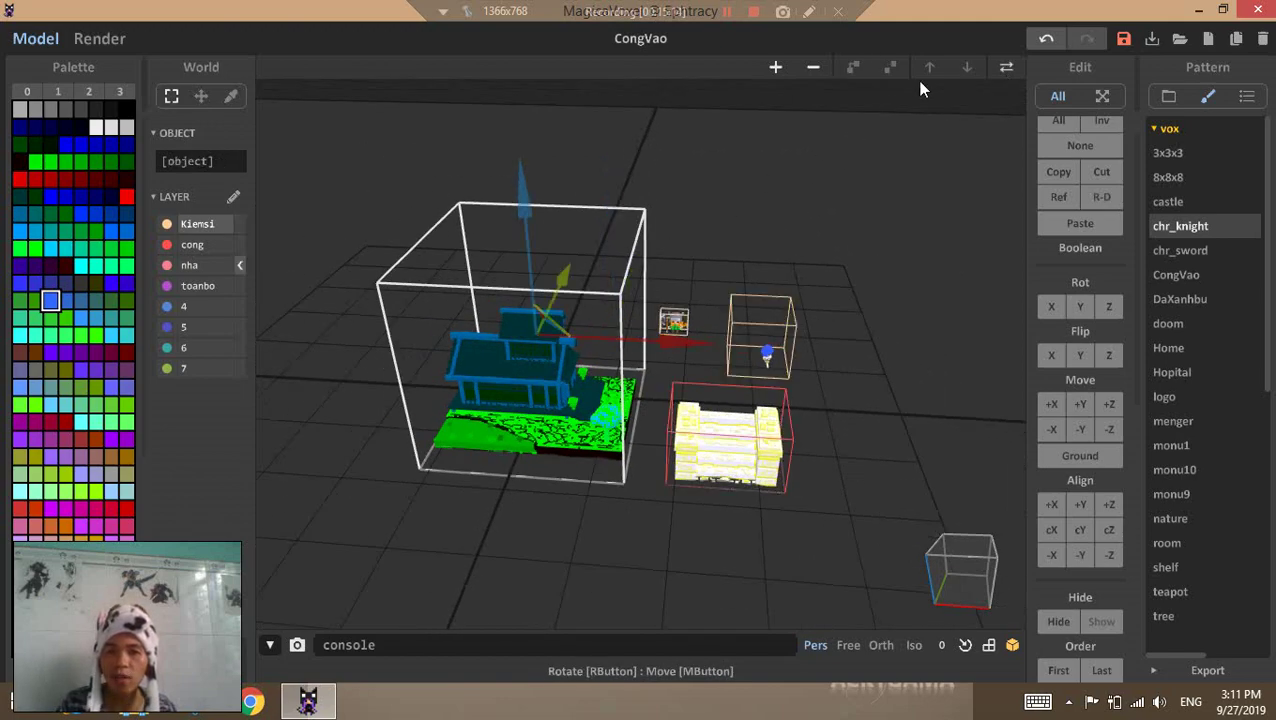
Open the house object for voxel editing to examine its model size, and return to the world view
{"action": "left_click", "coordinate": [1004, 67]}
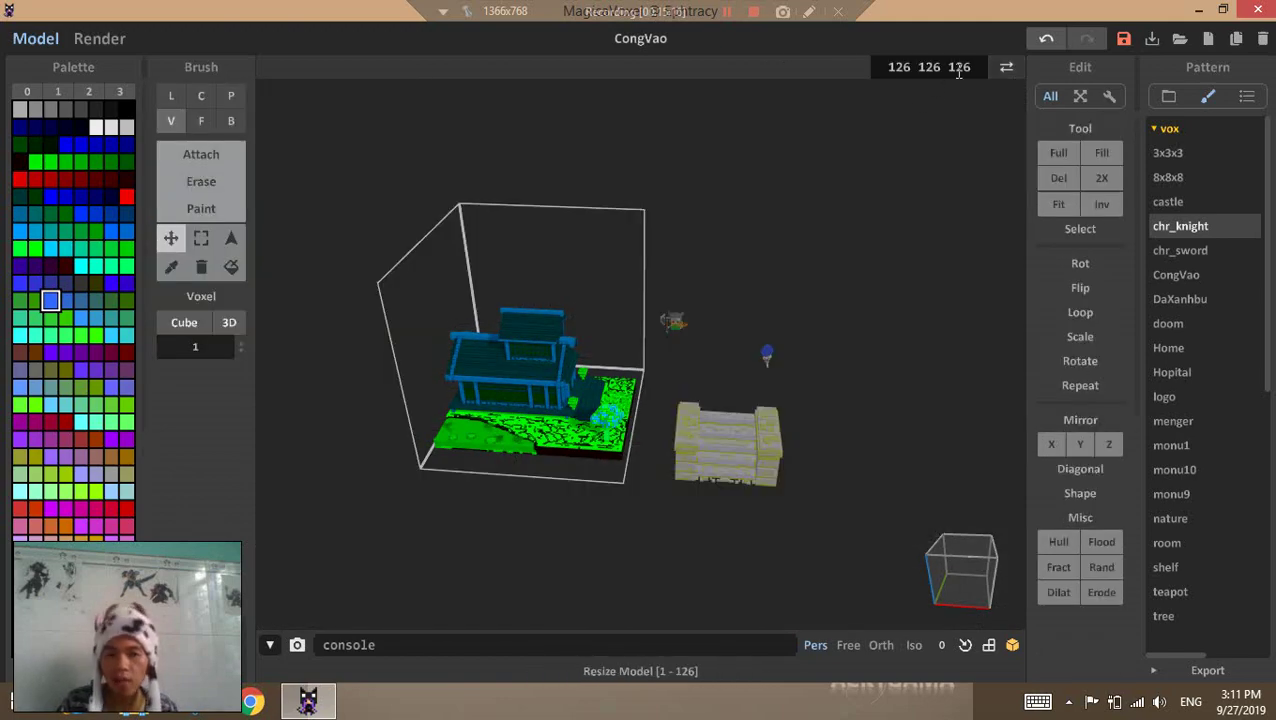
{"action": "left_click_drag", "start_coordinate": [975, 67], "coordinate": [867, 74]}
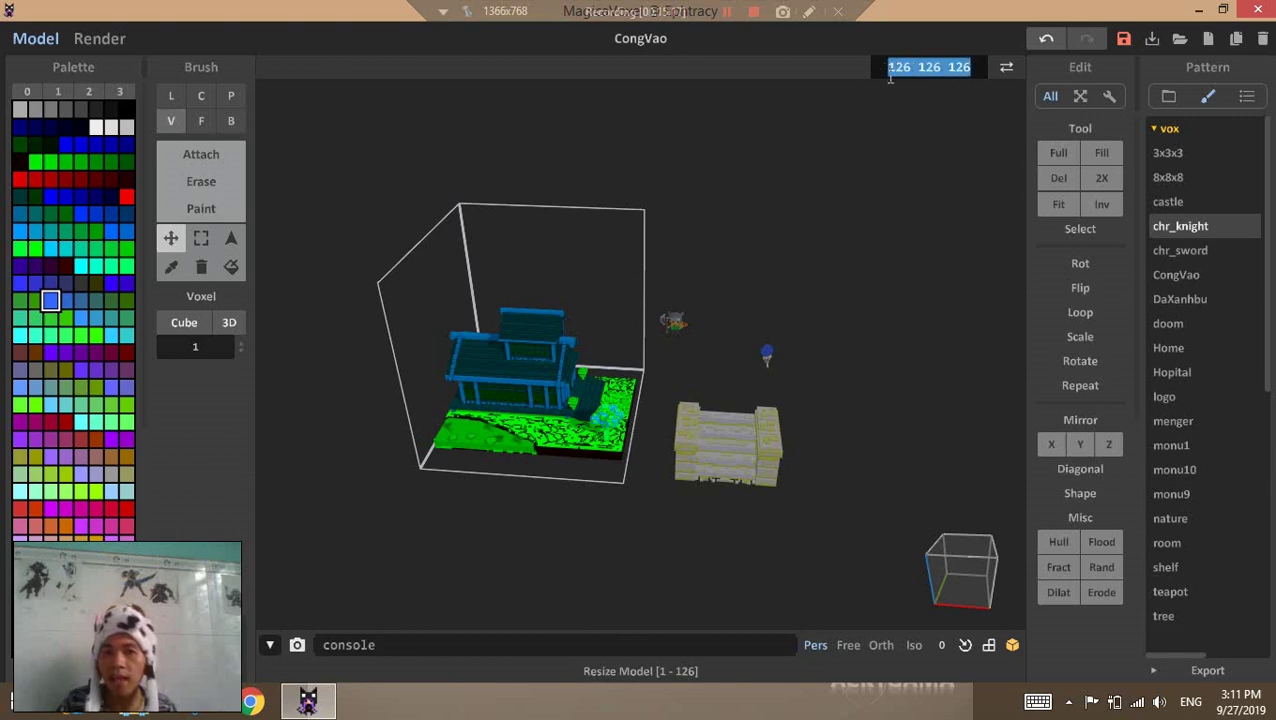
{"action": "left_click", "coordinate": [1002, 64]}
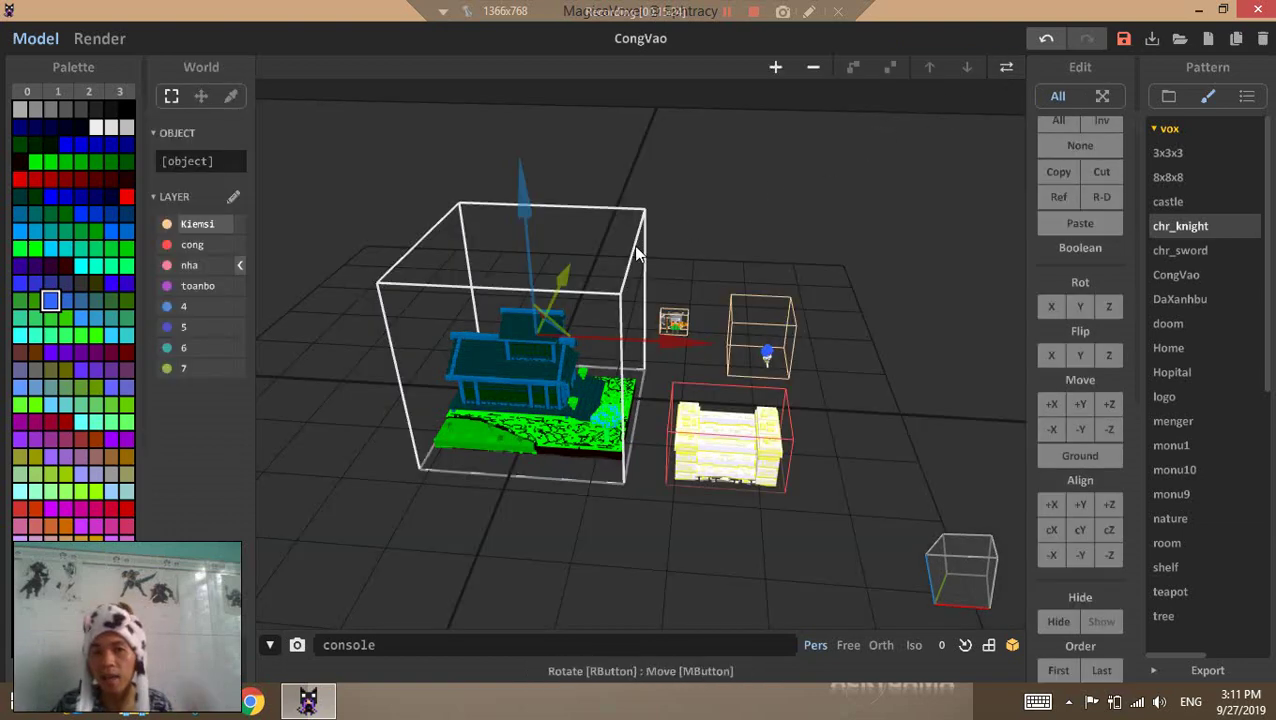
Group the house, gate and both character objects together once more, and ungroup them again
{"action": "left_click_drag", "start_coordinate": [364, 186], "coordinate": [897, 473]}
{"action": "left_click", "coordinate": [853, 67]}
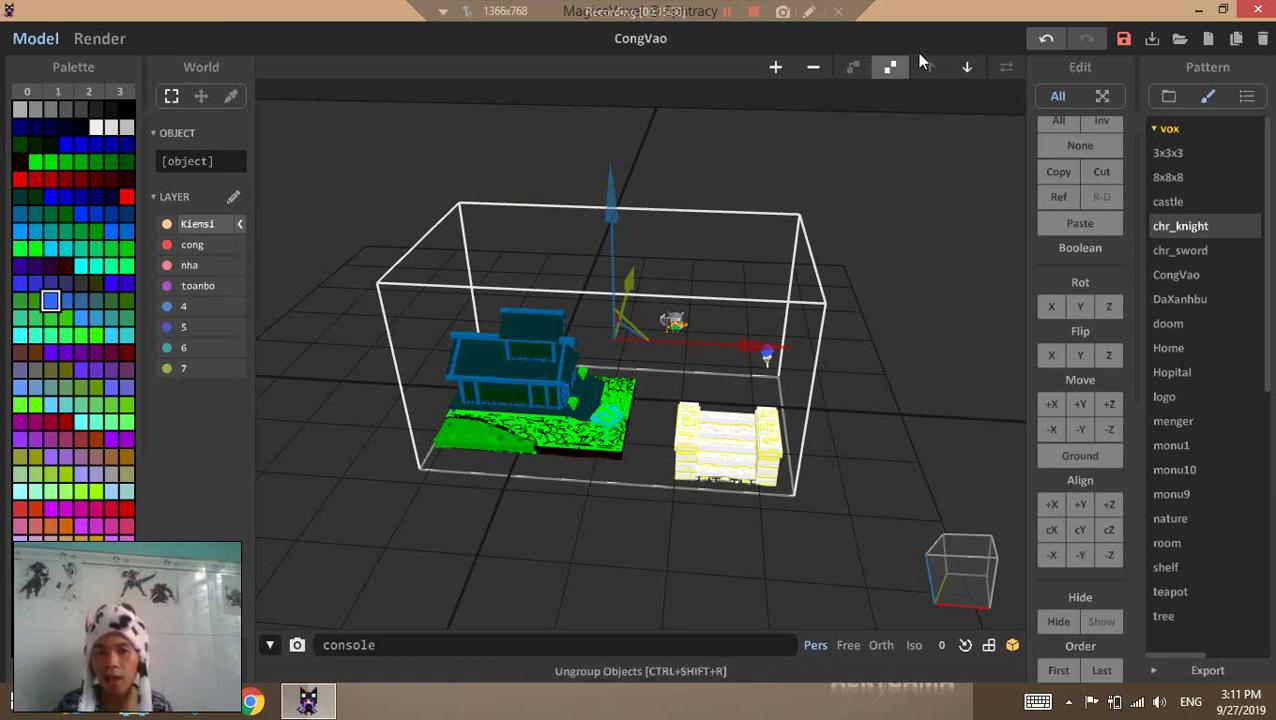
{"action": "left_click", "coordinate": [890, 67]}
Deselect all objects and switch from modelling to rendering with the house, gate and both characters in view
{"action": "right_click_drag", "start_coordinate": [700, 380], "coordinate": [671, 444]}
{"action": "left_click", "coordinate": [655, 503]}
{"action": "scroll", "coordinate": [668, 476], "scroll_direction": "down", "scroll_amount": 3}
{"action": "scroll", "coordinate": [671, 442], "scroll_direction": "up", "scroll_amount": 4}
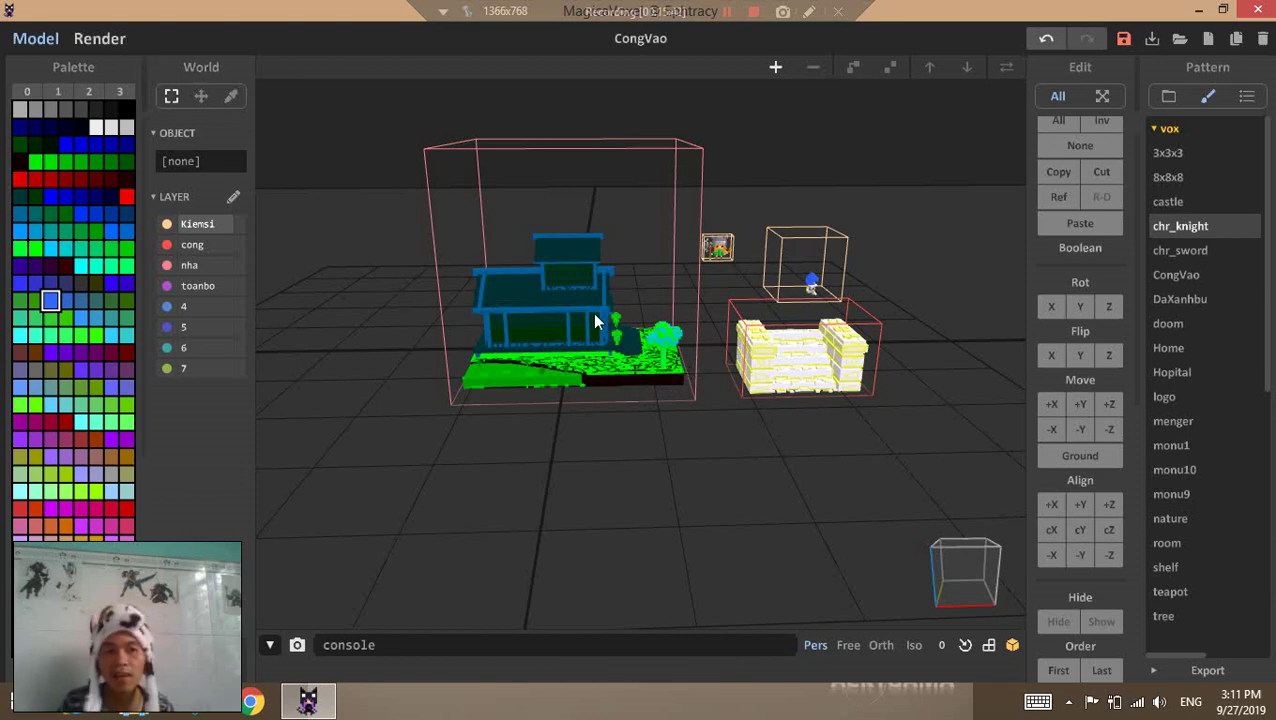
{"action": "key", "text": "Tab"}
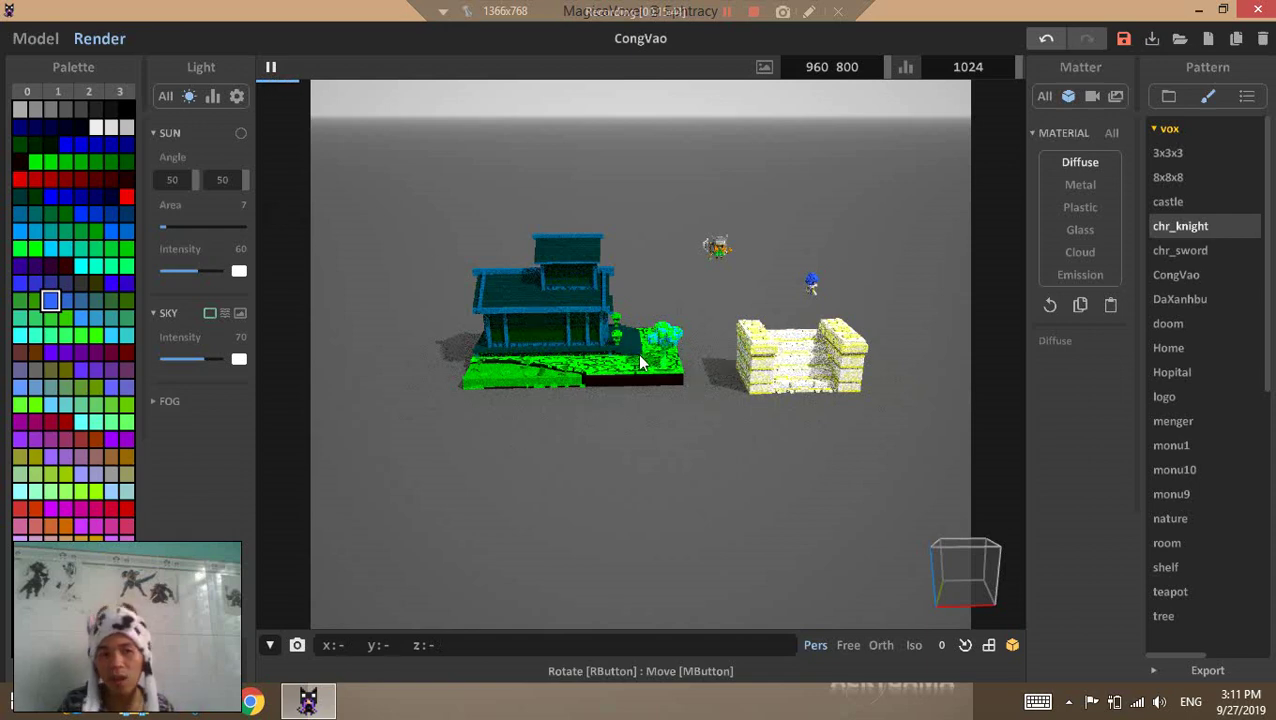